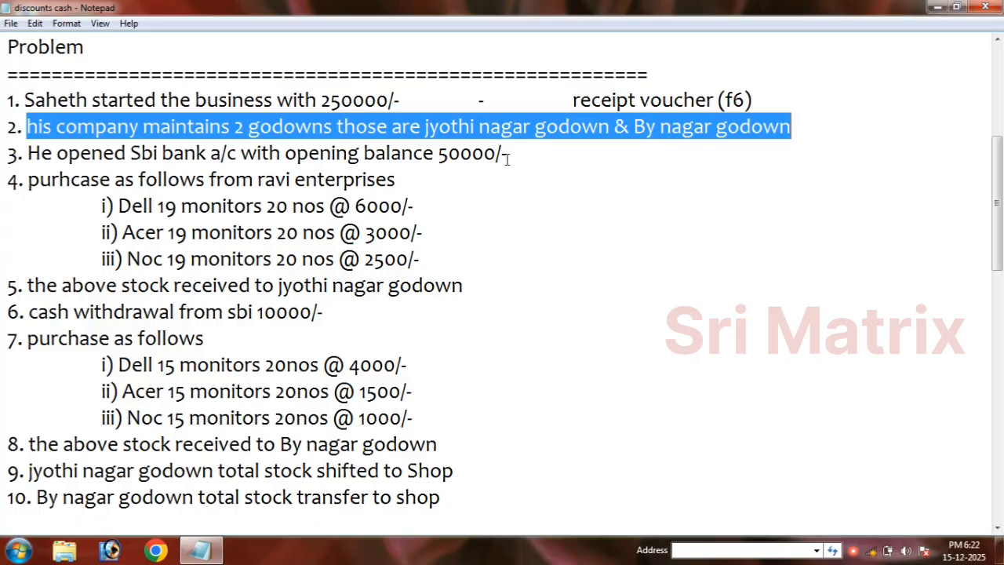
# Annotate problem item 3, the SBI account opening, with "- bank a/c -50000/-" after its text
pyautogui.click(507, 157)
pyautogui.press('Tab')
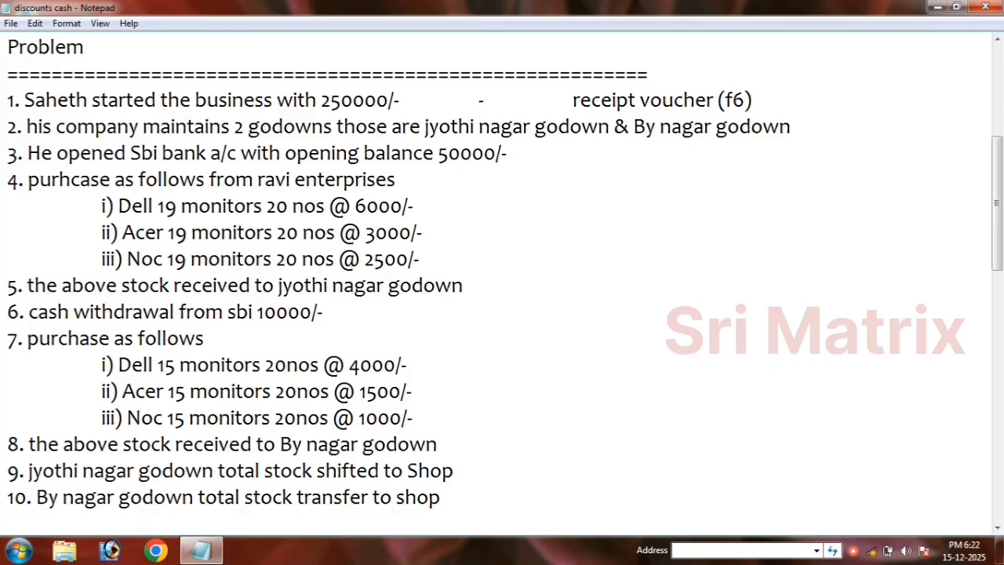
pyautogui.write('-')
pyautogui.press('Tab')
pyautogui.write('ban k a/c ')
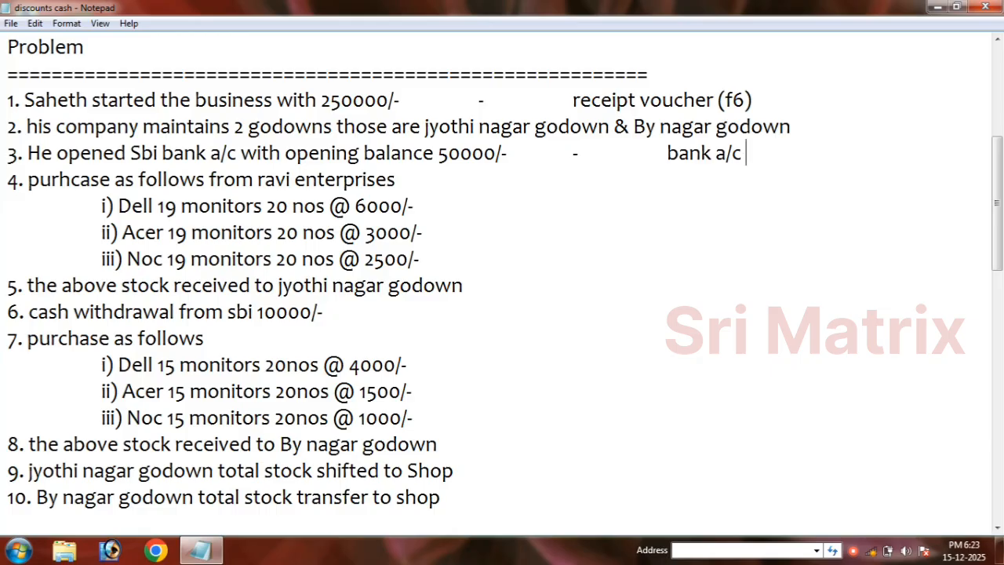
pyautogui.write('-500000')
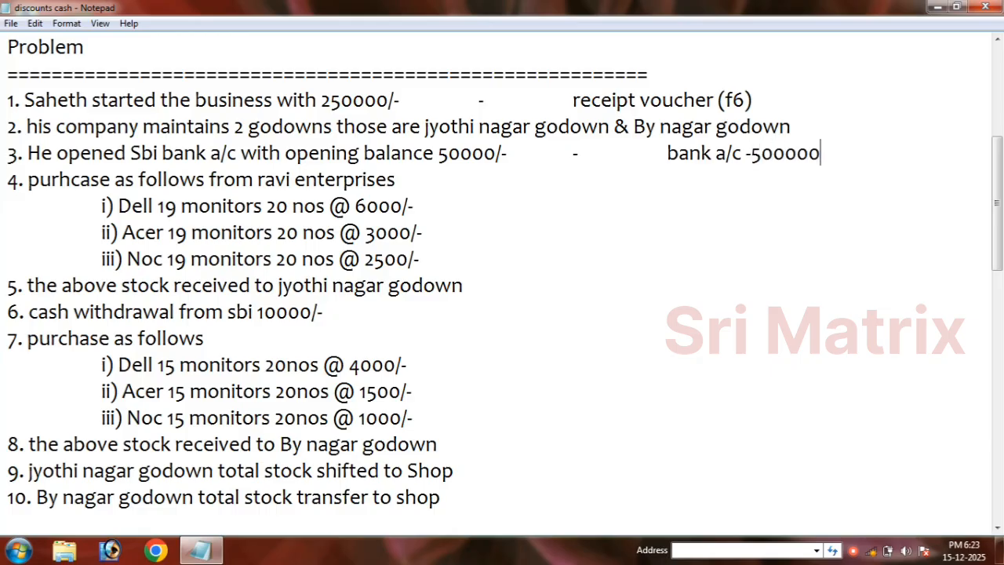
pyautogui.press('BackSpace')
pyautogui.write('/-')
# Annotate problem item 4, the purchase from ravi enterprises, with "- purchase a/c"
pyautogui.click(454, 185)
pyautogui.press('Tab')
pyautogui.press('Tab')
pyautogui.write('-\tpurchas')
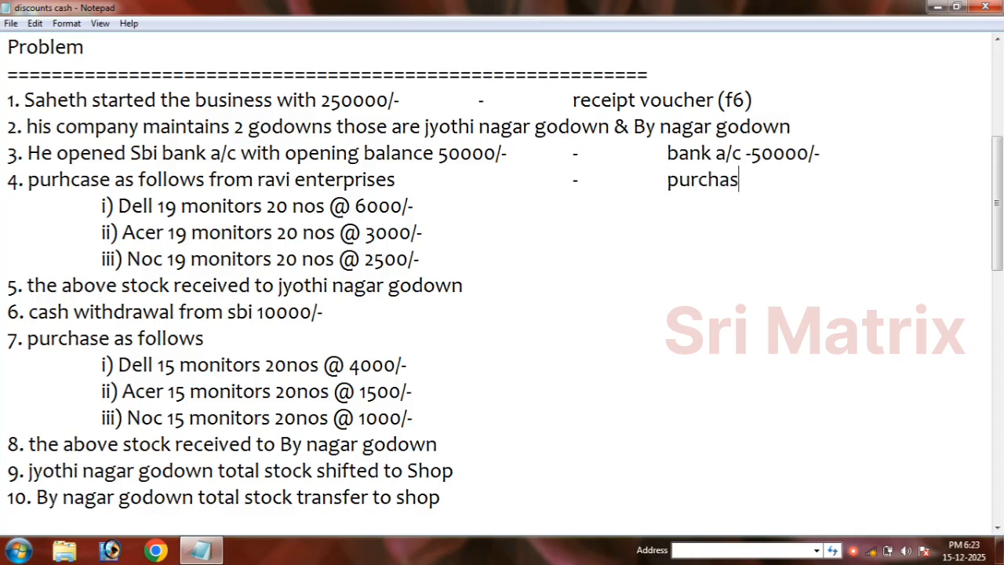
pyautogui.write('e a/c')
# Add the ledger note "ravi enterprises-sundry creditors" beside the Dell 19 monitors line under item 4
pyautogui.click(444, 206)
pyautogui.press('Tab')
pyautogui.write('ravi ent')
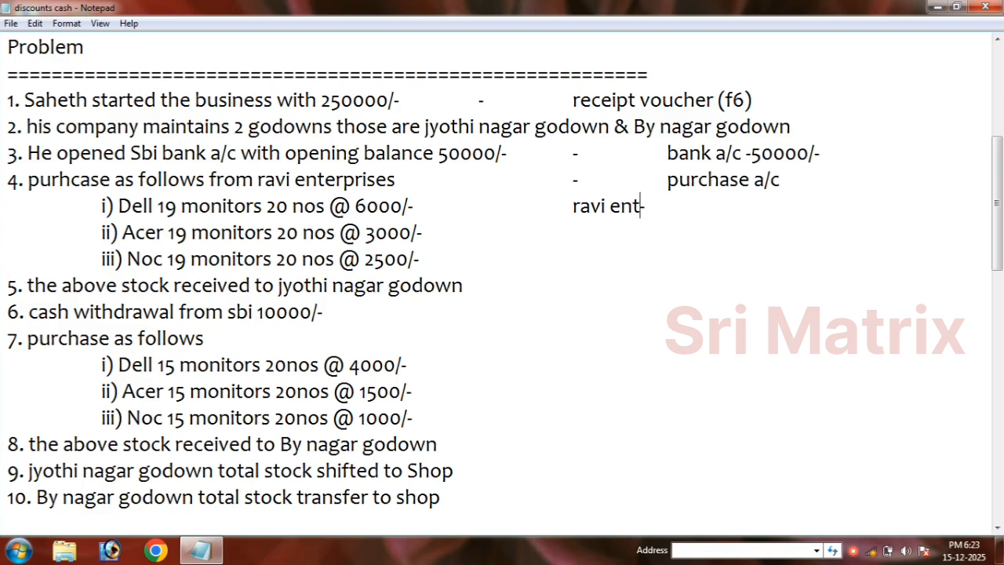
pyautogui.write('erprises')
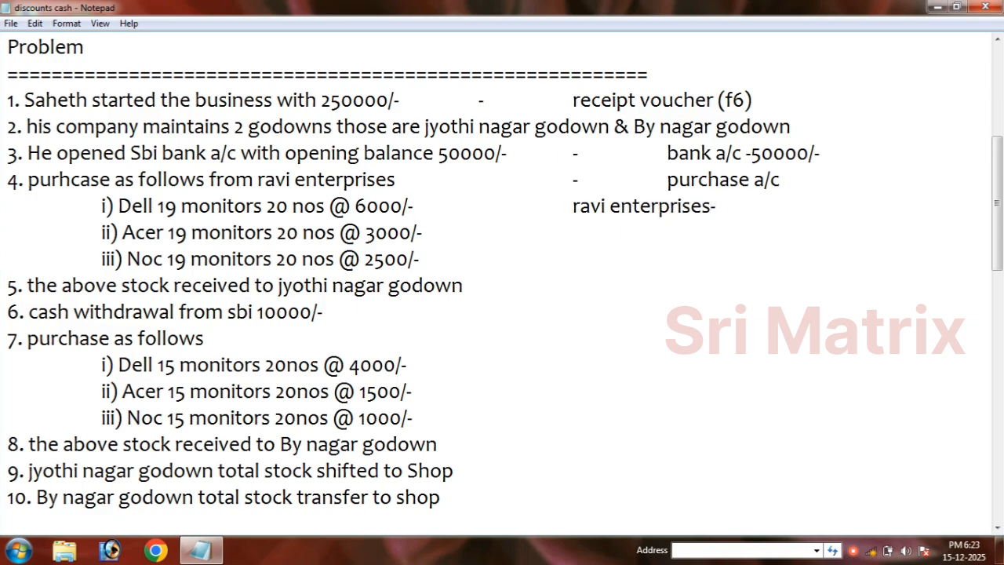
pyautogui.write('-sundry cre')
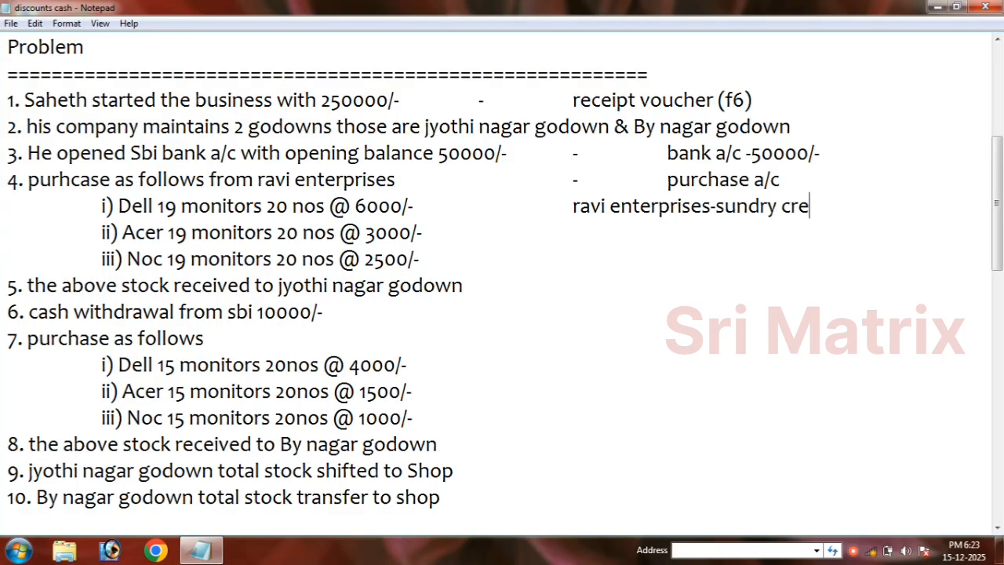
pyautogui.write('ditors')
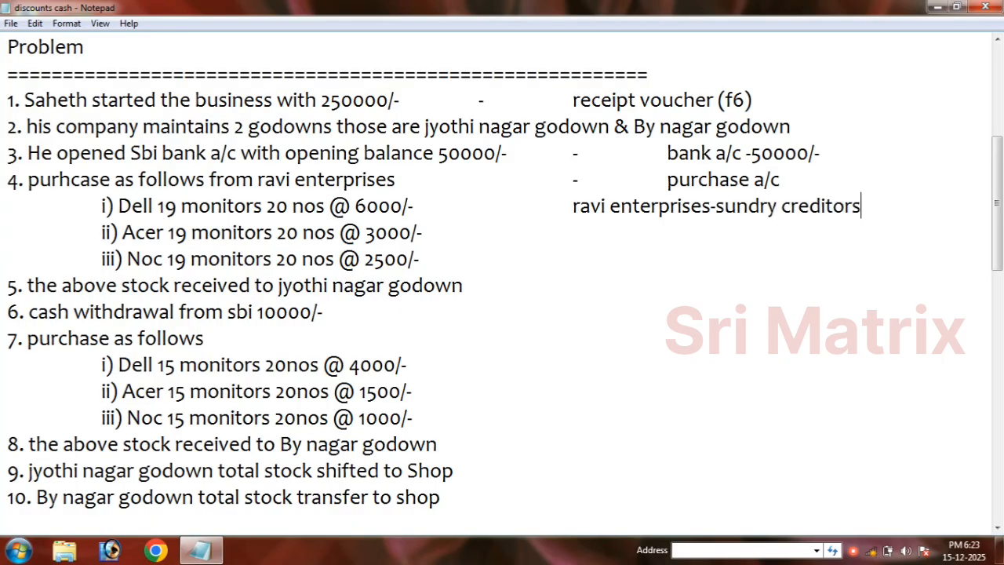
pyautogui.click(481, 289)
pyautogui.click(143, 286)
pyautogui.moveTo(448, 260); pyautogui.dragTo(64, 192)
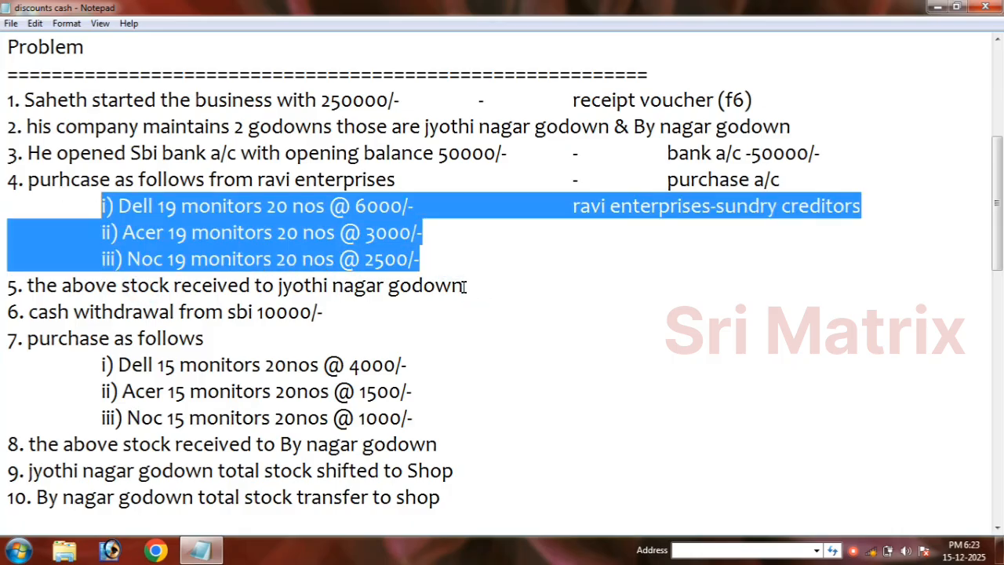
pyautogui.moveTo(466, 286); pyautogui.dragTo(277, 286)
# Annotate item 6, the cash withdrawal from SBI, with "- contra voucher (F4)"
pyautogui.scroll(-1, 314, 296)
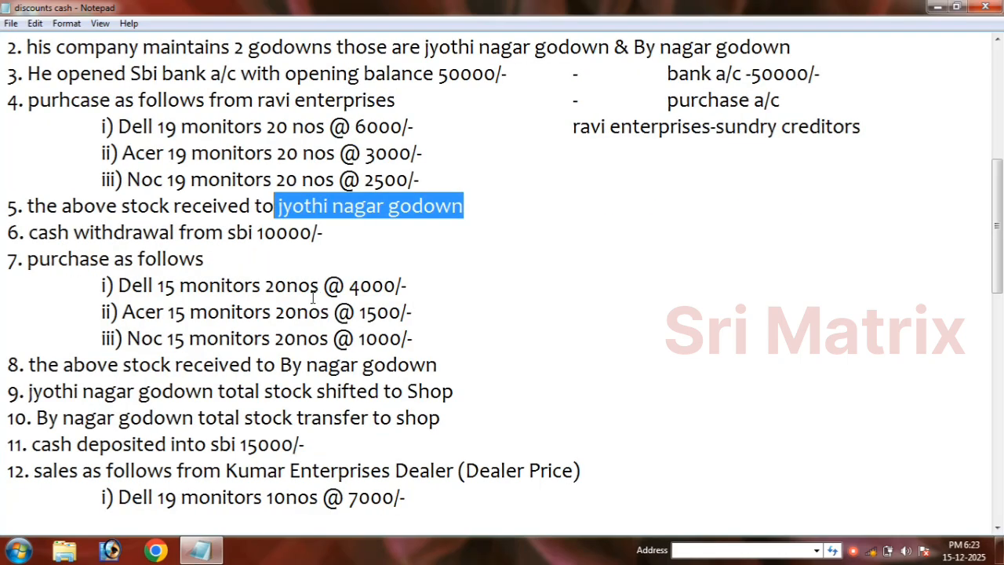
pyautogui.click(280, 231)
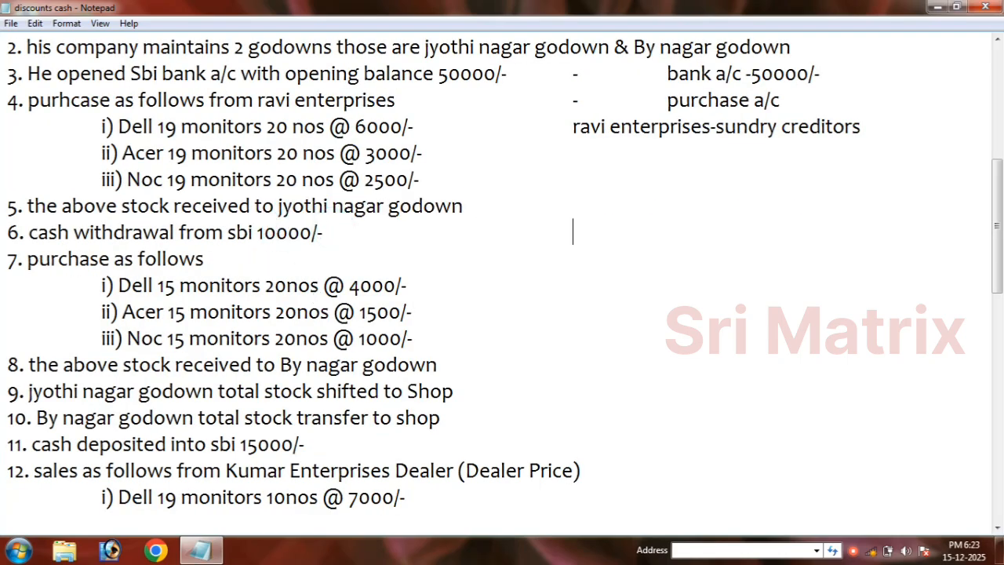
pyautogui.write('- contt')
pyautogui.press('BackSpace')
pyautogui.write('ra voucher')
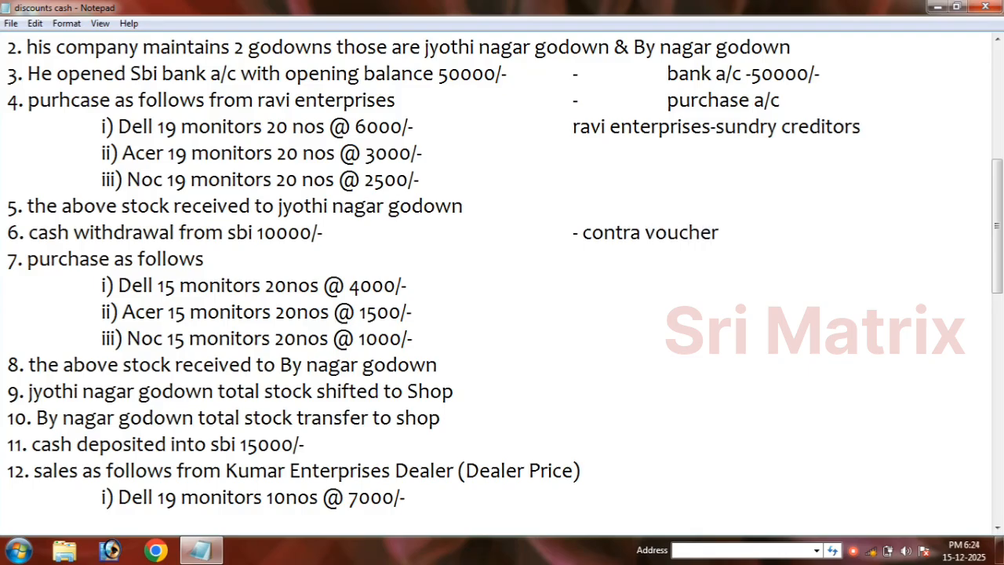
pyautogui.write(' (F4)')
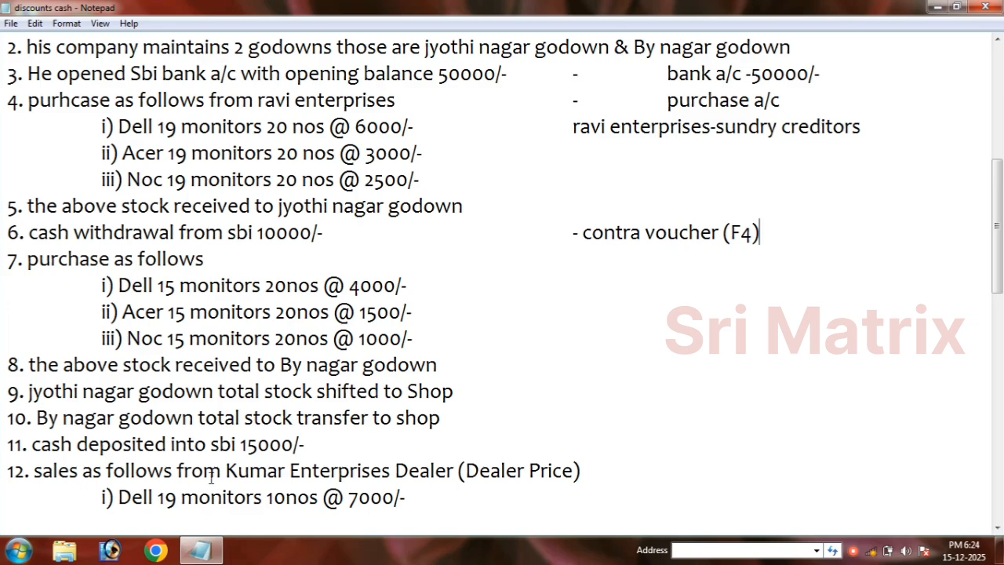
# Review items 7 to 10, covering the second purchase, its receiving godown and the stock transfers to the shop
pyautogui.click(307, 253)
pyautogui.press('Tab')
pyautogui.press('Tab')
pyautogui.press('Tab')
pyautogui.scroll(-2, 300, 322)
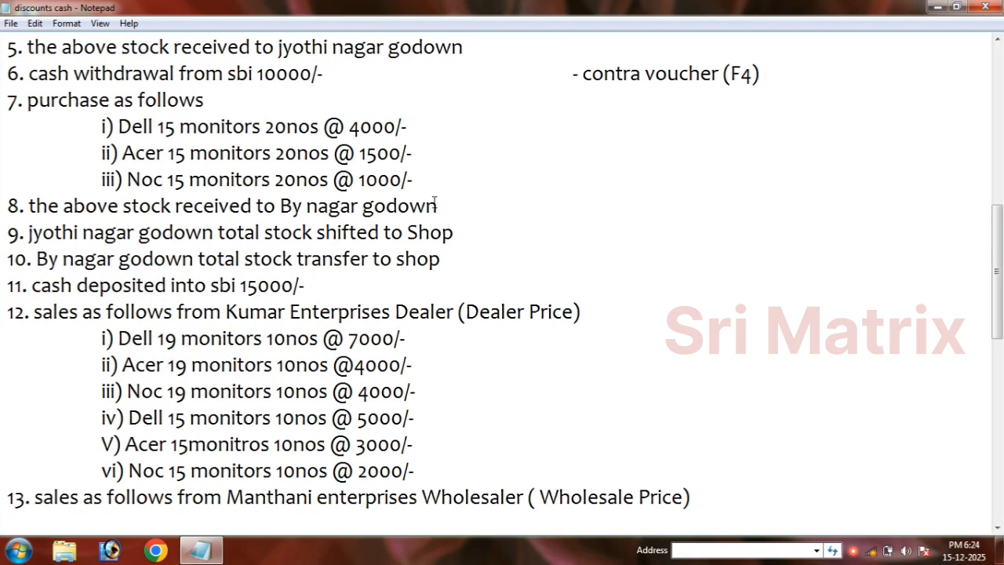
pyautogui.moveTo(437, 204); pyautogui.dragTo(278, 208)
pyautogui.click(239, 232)
pyautogui.moveTo(29, 233); pyautogui.dragTo(464, 225)
pyautogui.moveTo(441, 259); pyautogui.dragTo(30, 260)
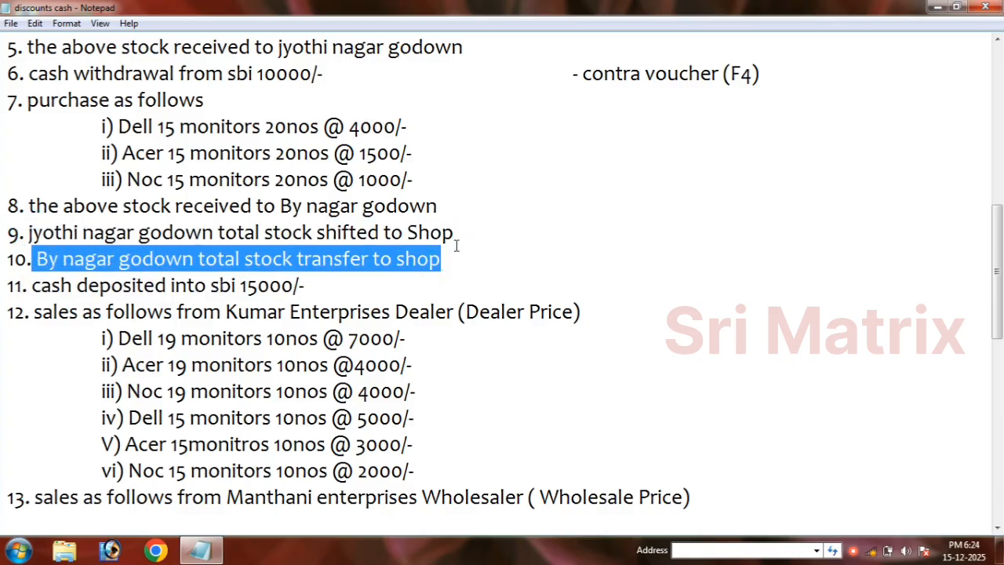
# Annotate item 11, the cash deposit into SBI, with "- contra voucher (F4)"
pyautogui.scroll(-1, 456, 246)
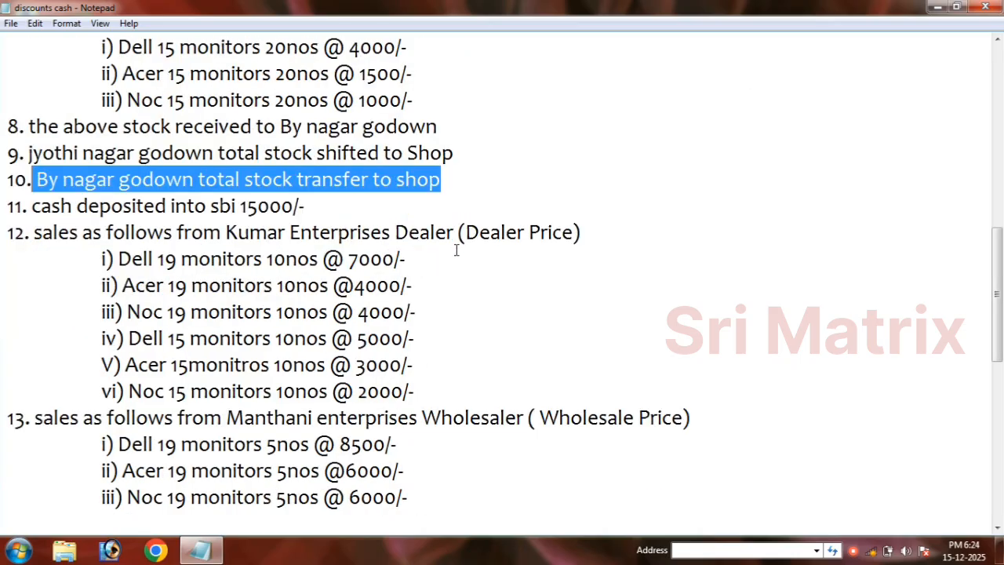
pyautogui.click(337, 204)
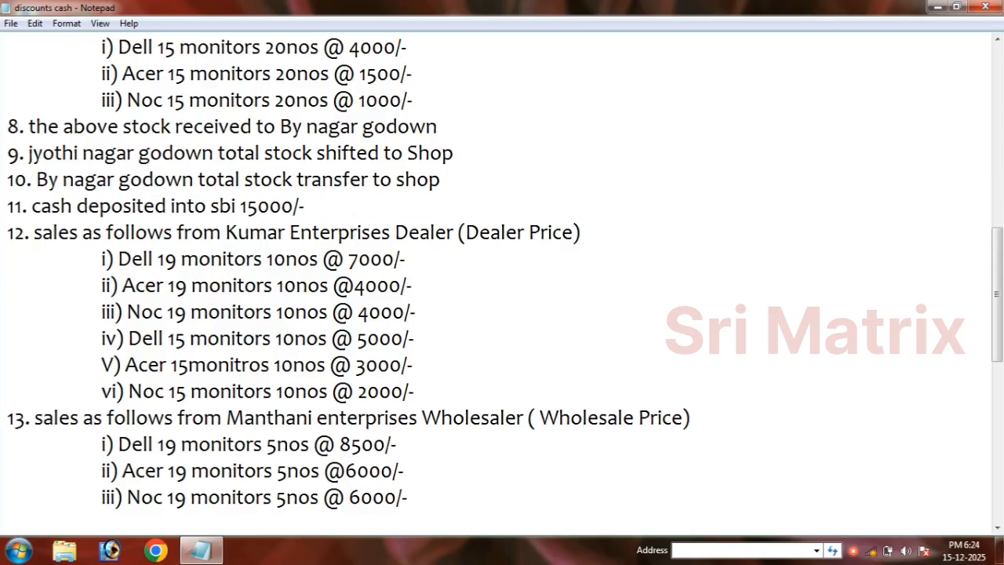
pyautogui.write('- o')
pyautogui.write('ontra vouc')
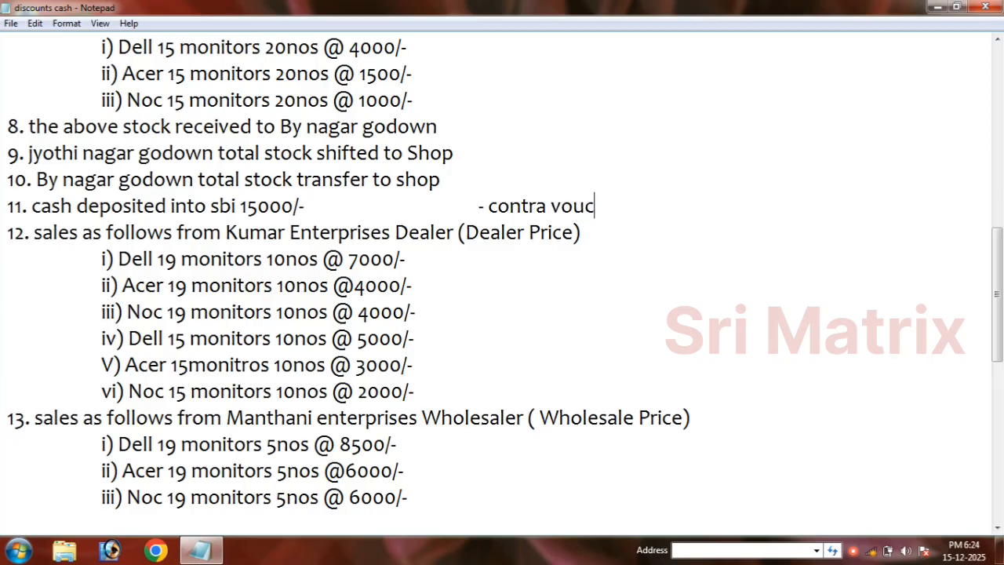
pyautogui.write('her (F4)')
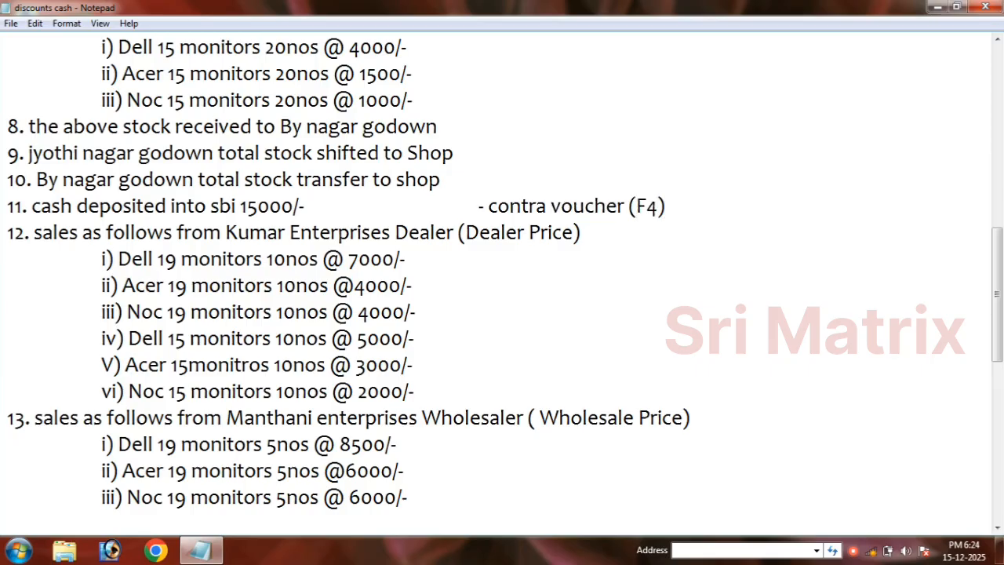
# Annotate item 12, the dealer-price sales to Kumar Enterprises, with "- sales a/c"
pyautogui.click(620, 238)
pyautogui.press('Tab')
pyautogui.write('- sales a/c')
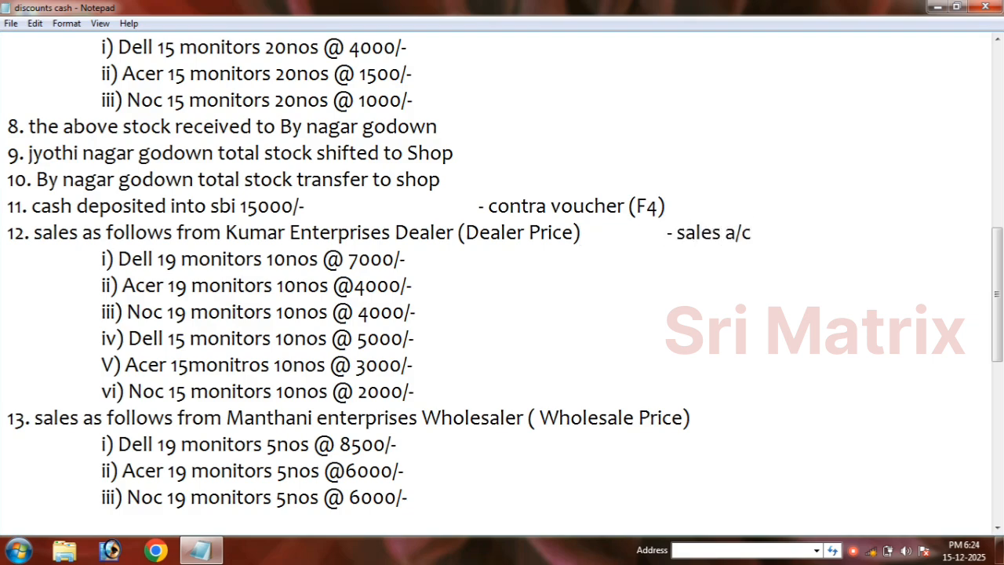
# Add the ledger note "Kumer enterprises- sundry debitors" beside the Dell 19 monitors line under item 12
pyautogui.click(502, 259)
pyautogui.press('Tab')
pyautogui.press('Tab')
pyautogui.write('Kumer ')
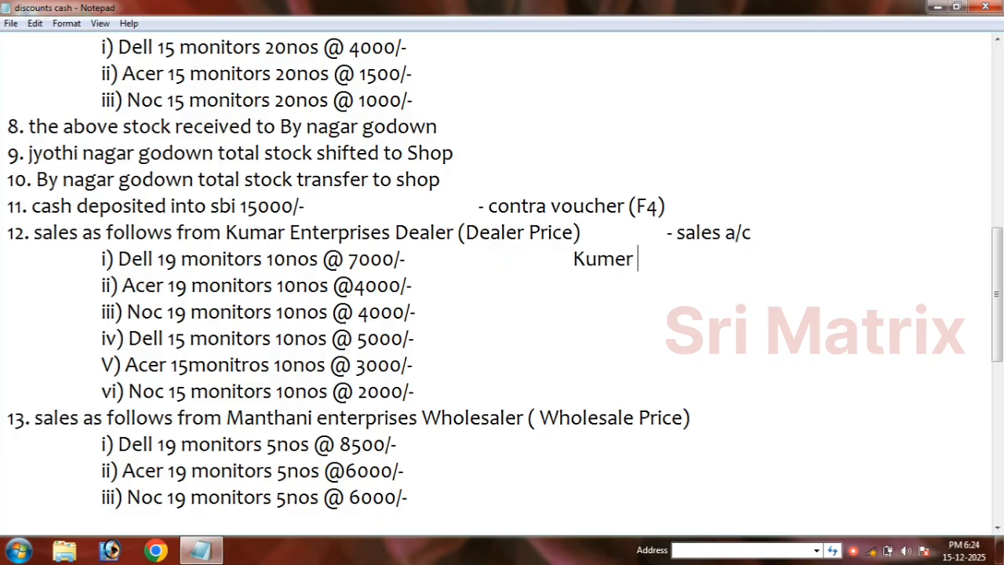
pyautogui.write('enterprise')
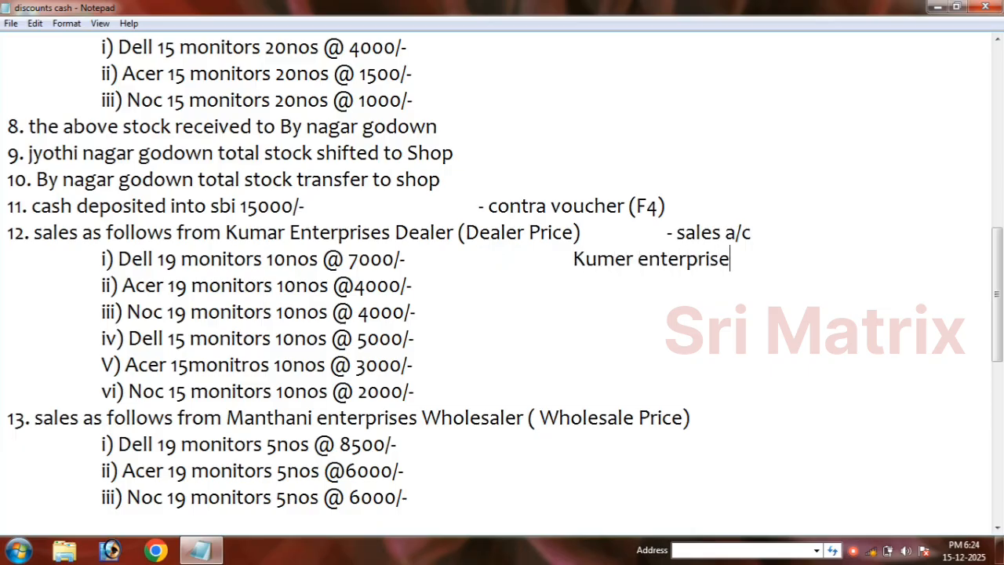
pyautogui.write('s- sundry ')
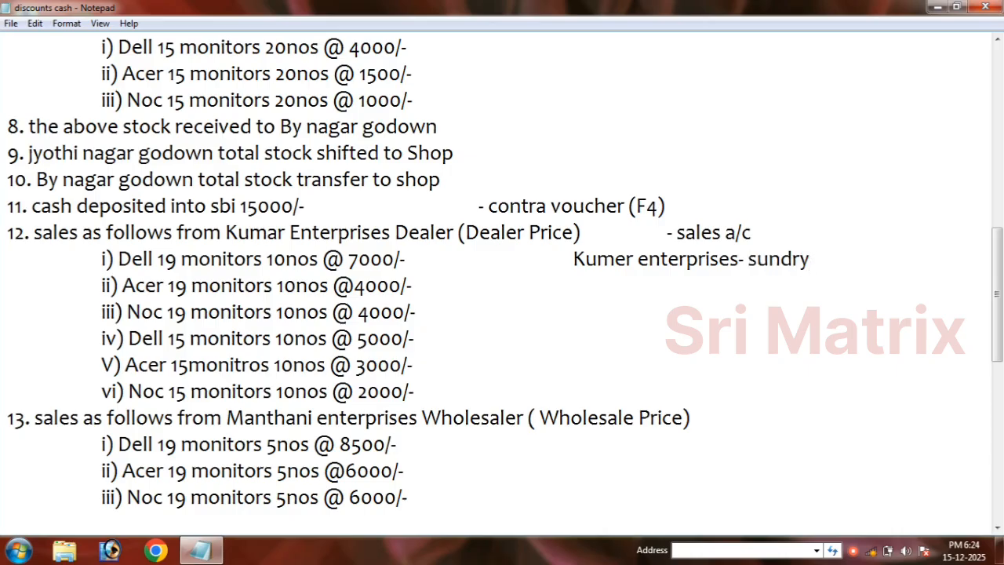
pyautogui.write('debitors')
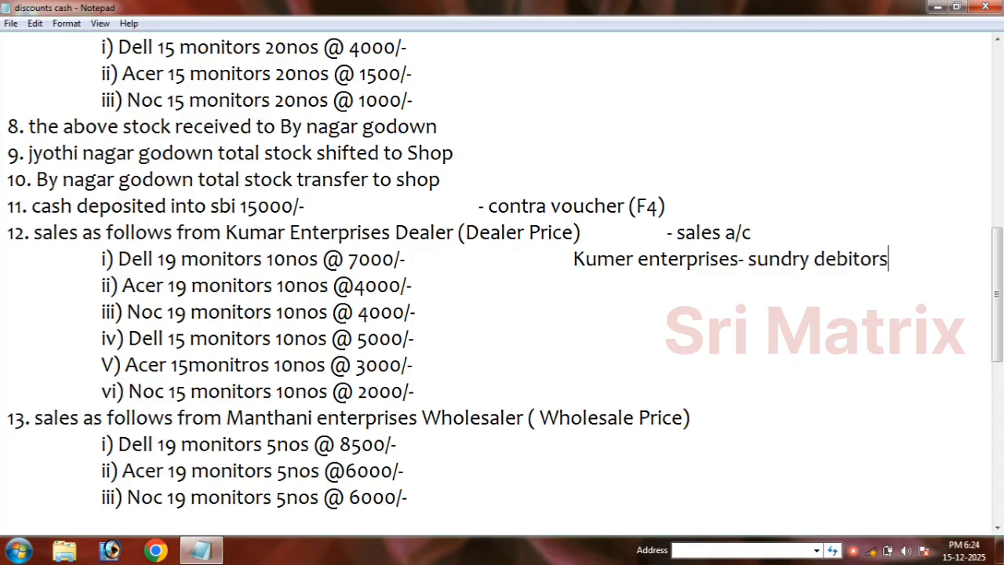
# Add the ledger note "Manthani enterprises -sundry debitors" beside the Dell 19 monitors line under item 13
pyautogui.scroll(-1, 517, 335)
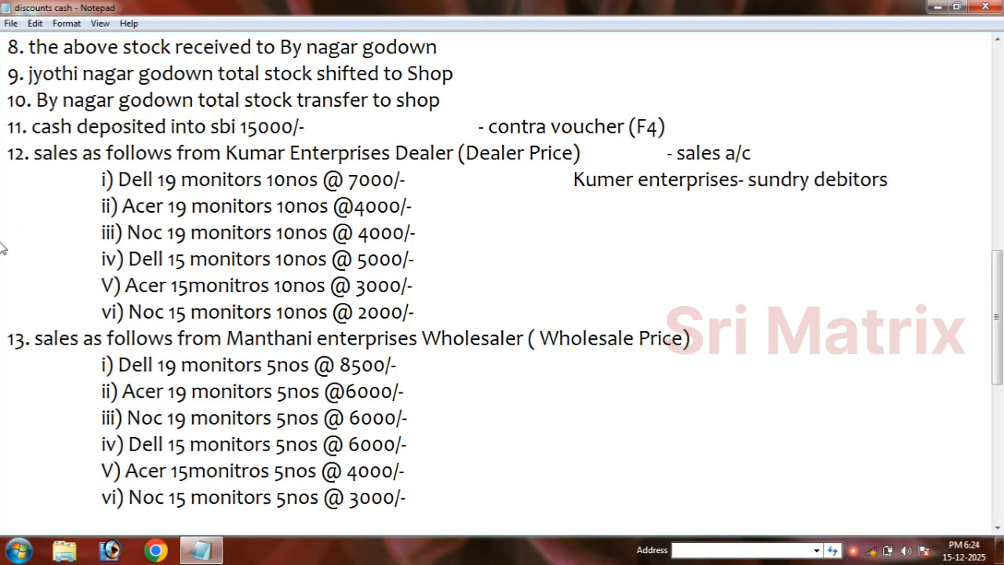
pyautogui.moveTo(59, 339); pyautogui.dragTo(70, 338)
pyautogui.click(63, 338)
pyautogui.click(719, 332)
pyautogui.write('Manthani e')
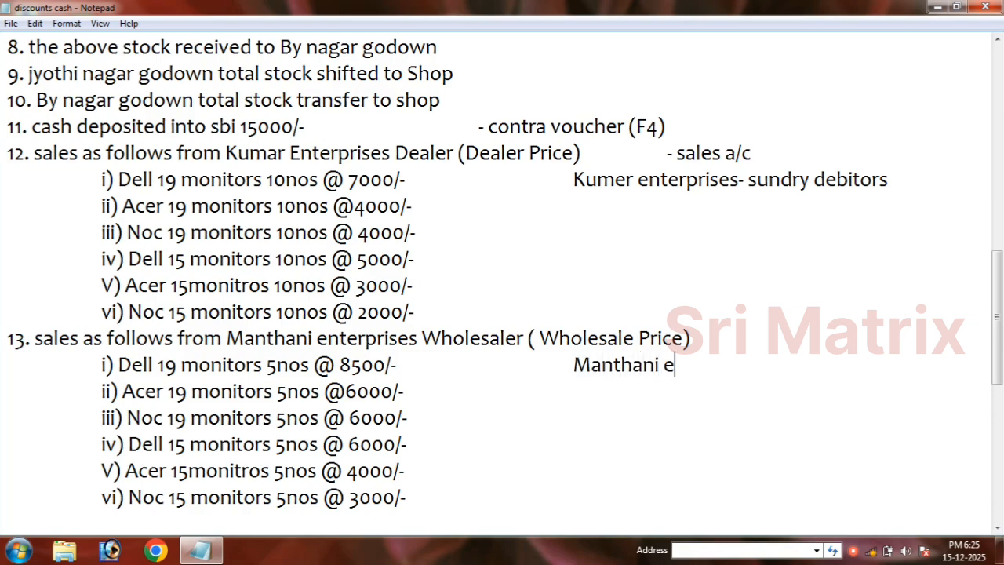
pyautogui.write('nterprises')
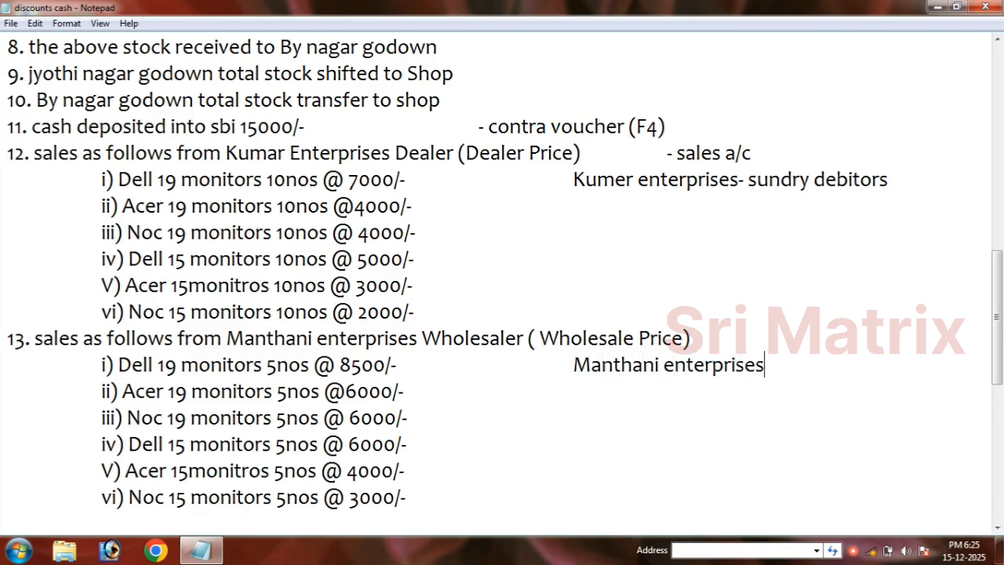
pyautogui.write(' -sundry debitors')
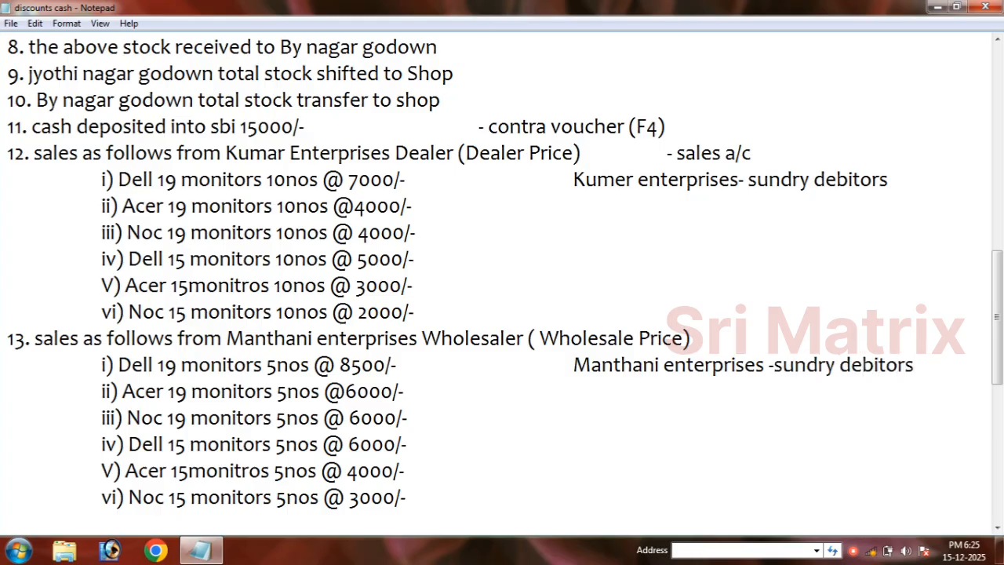
# Add the ledger note "Ravi electronics - sundry debitors" beside the Dell 19 monitors line under item 14
pyautogui.scroll(-2, 619, 472)
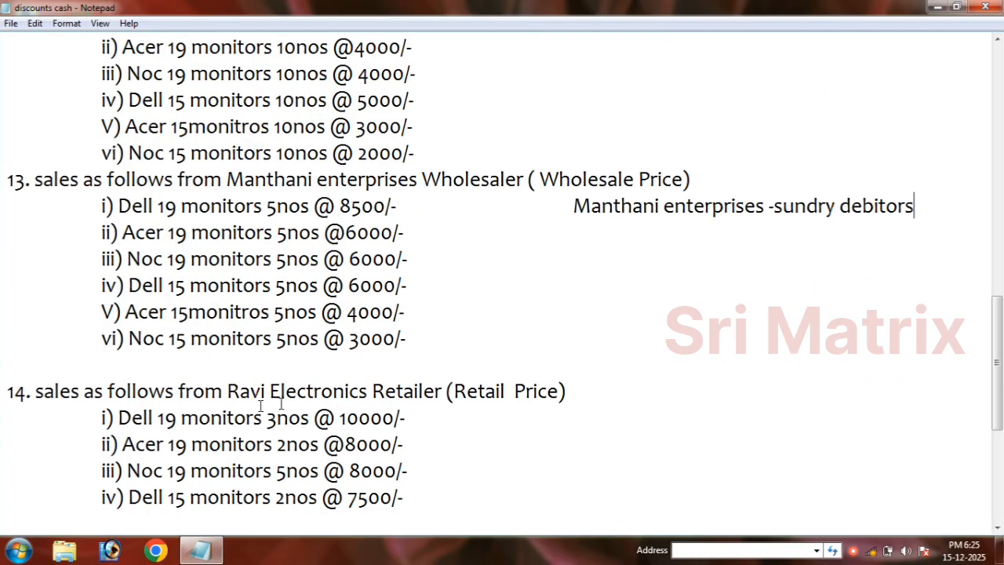
pyautogui.click(578, 391)
pyautogui.press('Tab')
pyautogui.press('Tab')
pyautogui.write('Ravi')
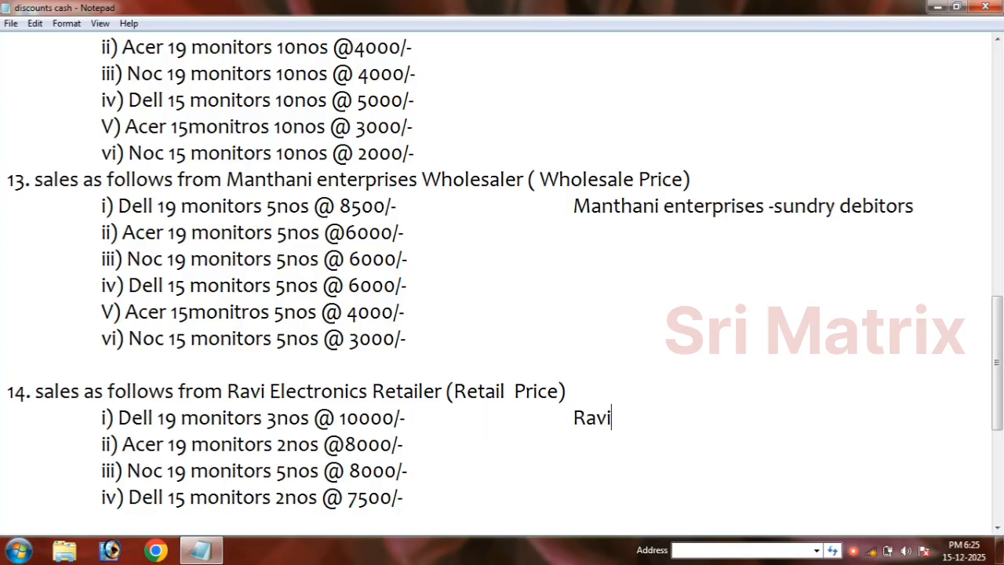
pyautogui.write(' electronics')
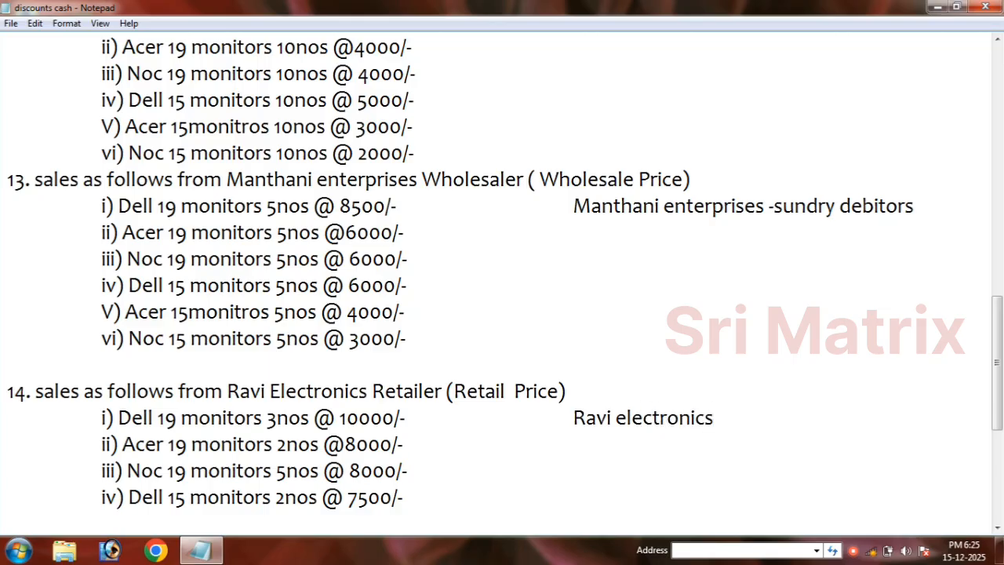
pyautogui.write(' - sundry ')
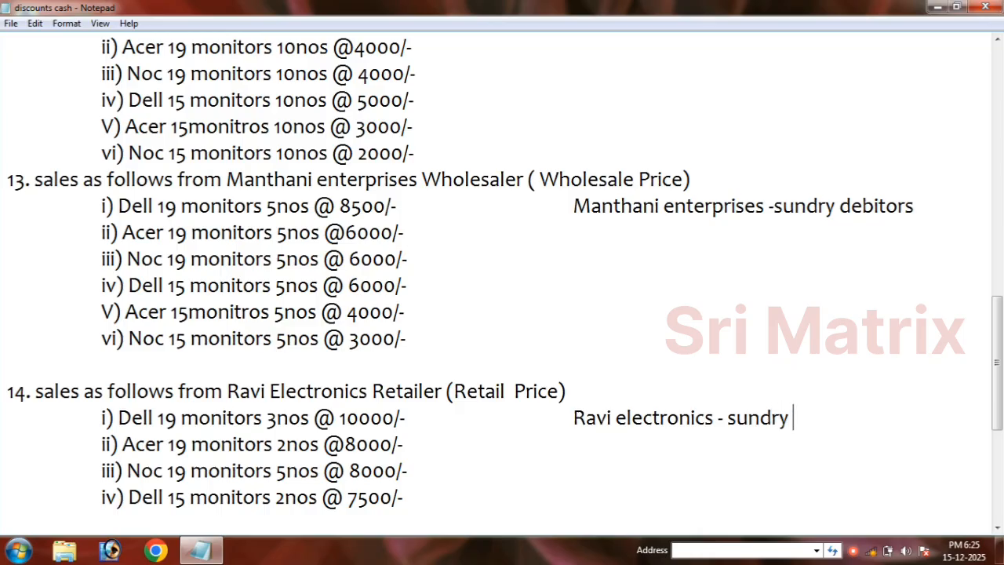
pyautogui.write('debitors')
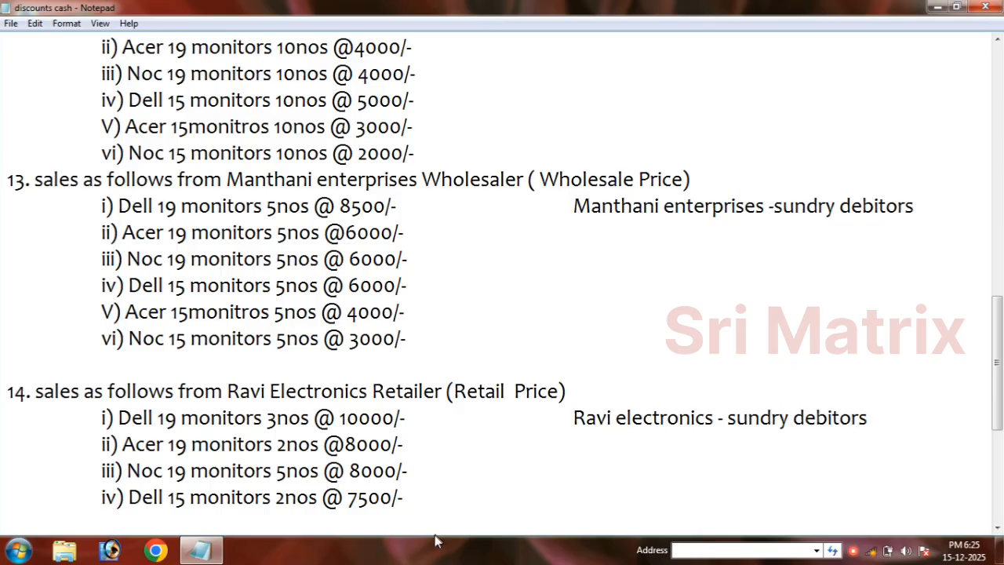
# Review the remaining transactions, items 14 to 19, and go back over the problem from its first transaction
pyautogui.scroll(-2, 438, 497)
pyautogui.scroll(-1, 416, 470)
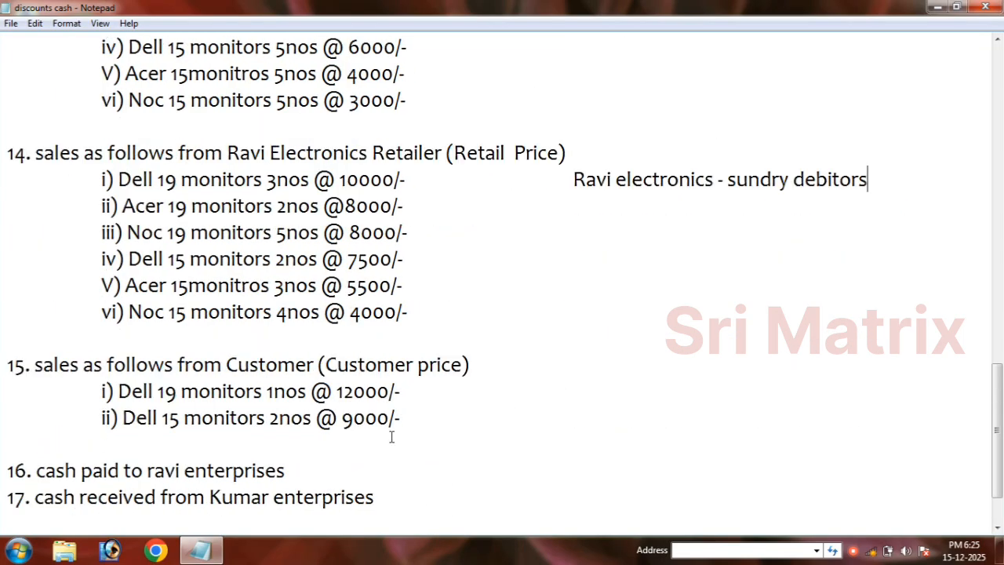
pyautogui.scroll(-1, 484, 437)
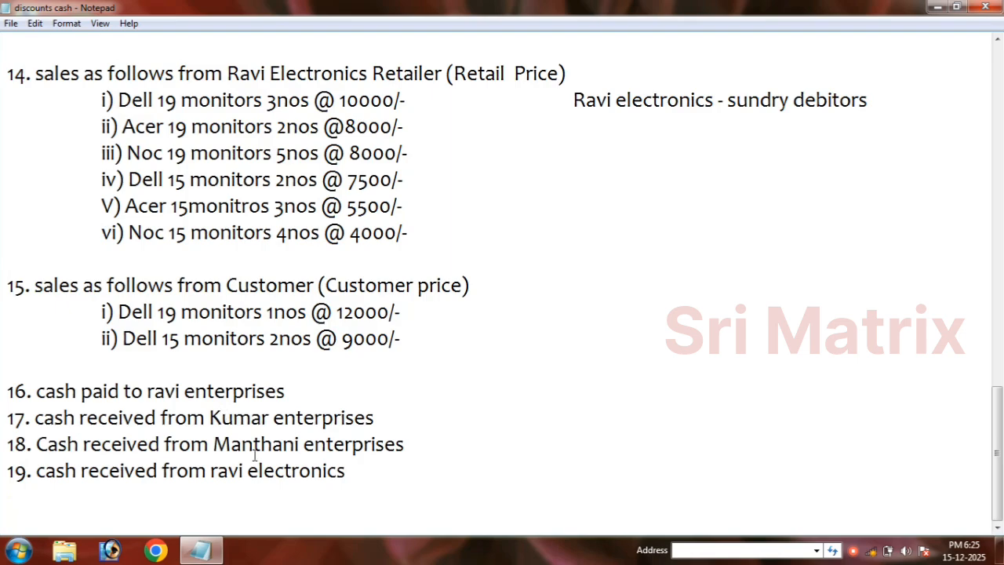
pyautogui.moveTo(353, 471); pyautogui.dragTo(123, 376)
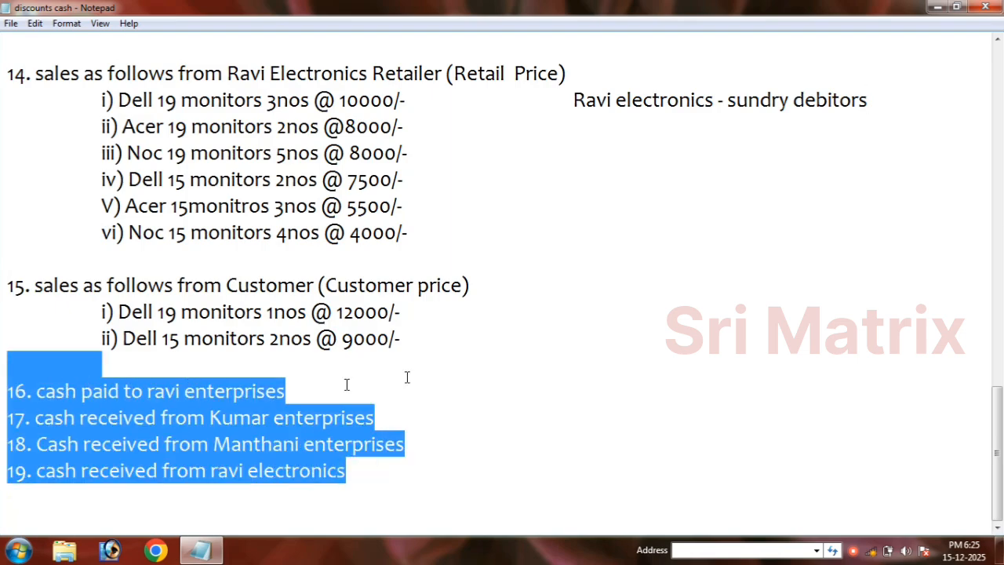
pyautogui.scroll(3, 489, 375)
pyautogui.scroll(10, 470, 375)
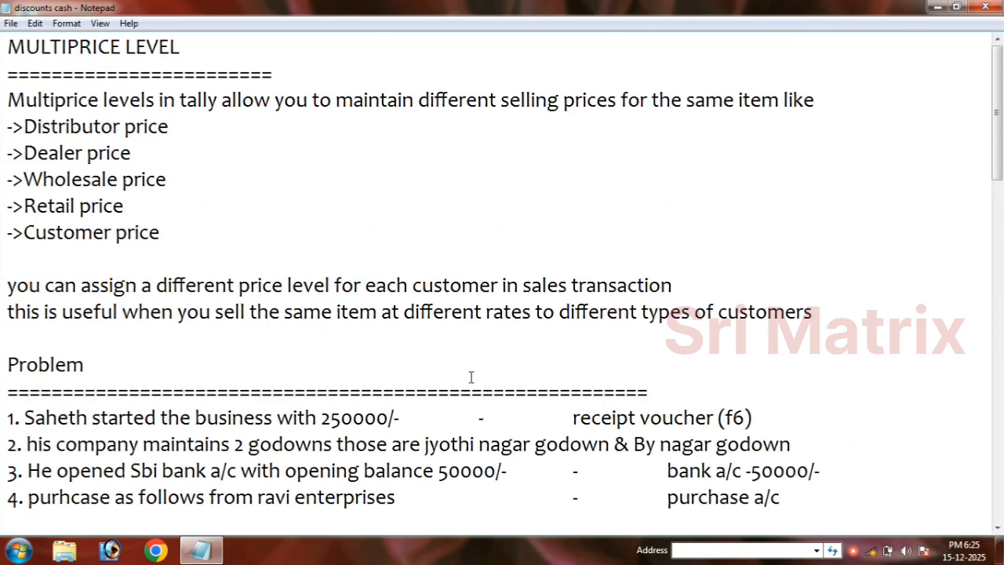
pyautogui.scroll(-11, 467, 376)
pyautogui.scroll(-2, 460, 380)
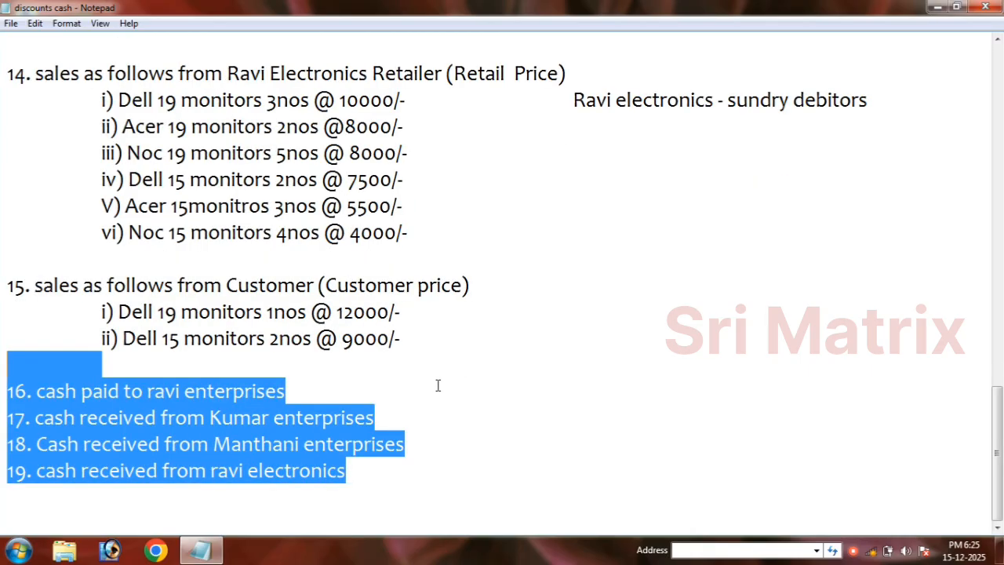
pyautogui.click(112, 371)
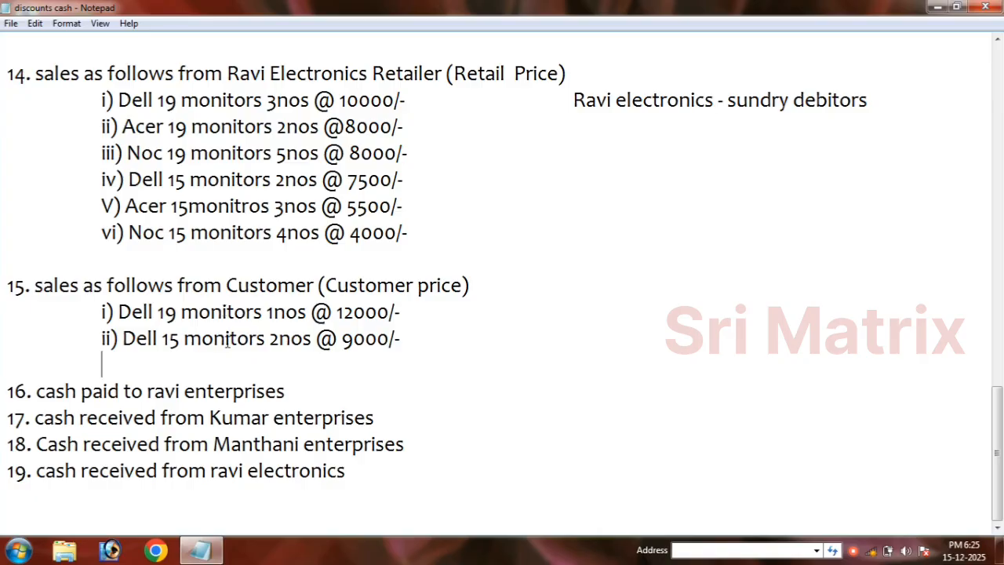
pyautogui.scroll(1, 228, 341)
pyautogui.scroll(10, 227, 340)
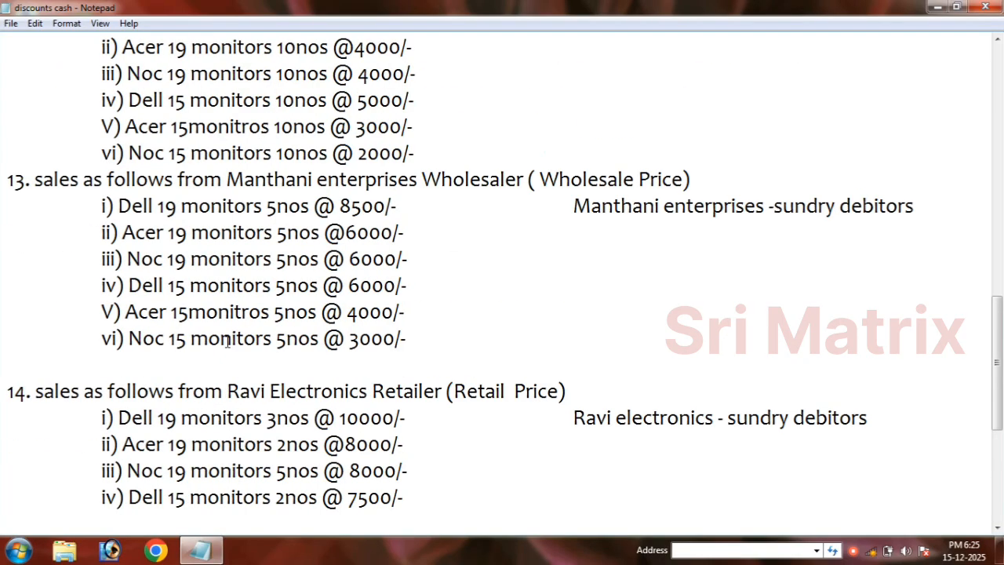
pyautogui.scroll(2, 228, 340)
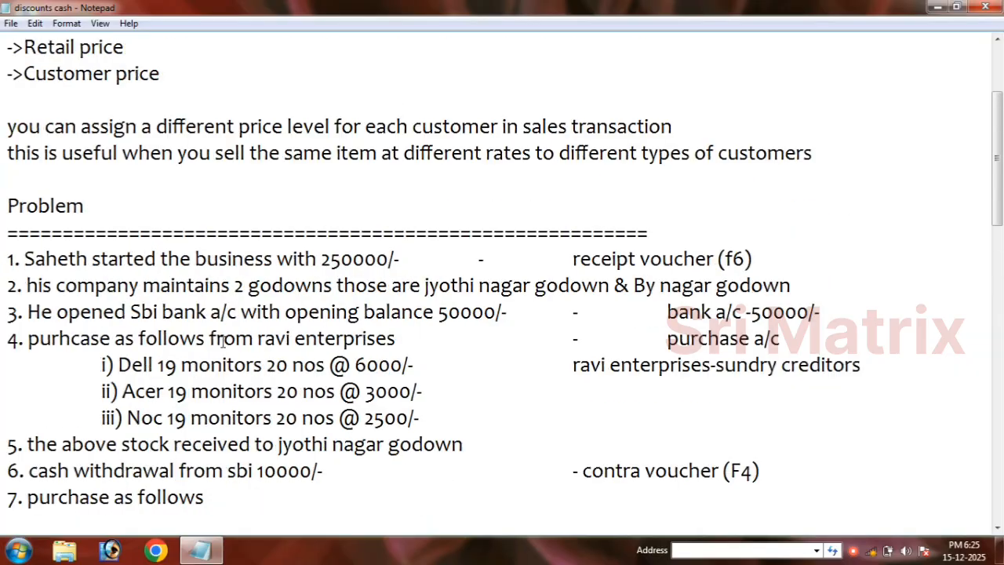
pyautogui.moveTo(421, 254); pyautogui.dragTo(39, 256)
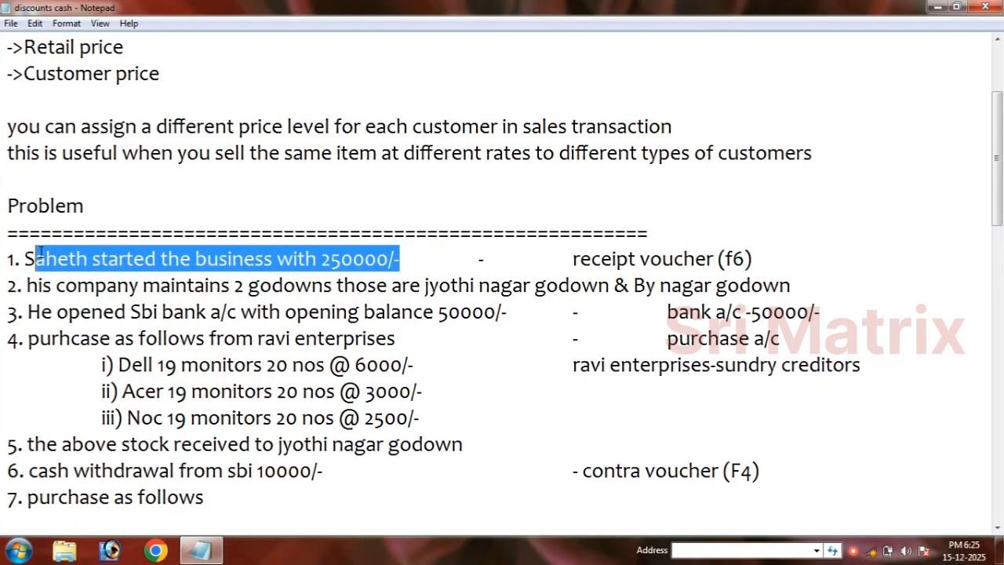
pyautogui.click(317, 496)
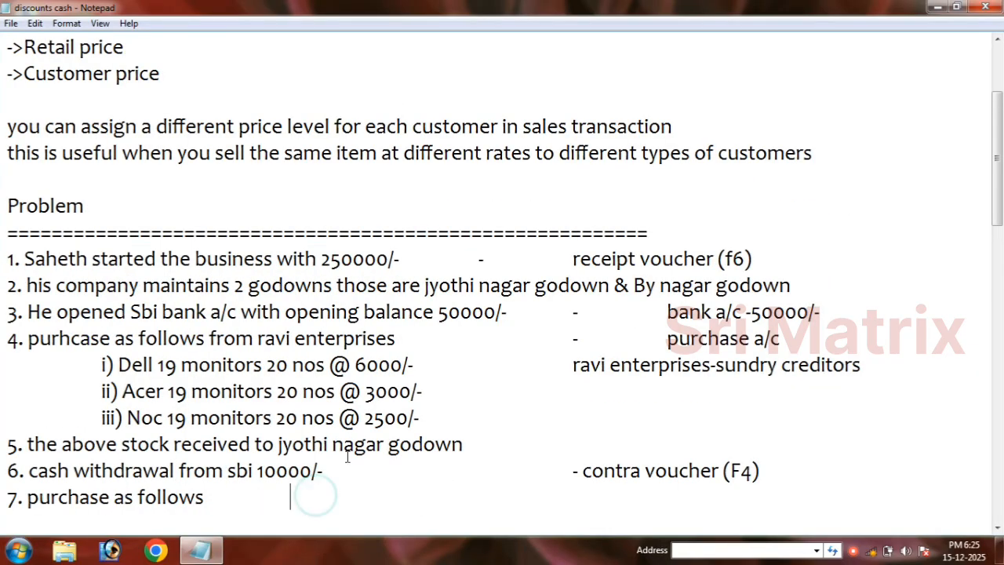
# Switch to Tally.ERP 9 and start it in Educational Mode
pyautogui.click(937, 7)
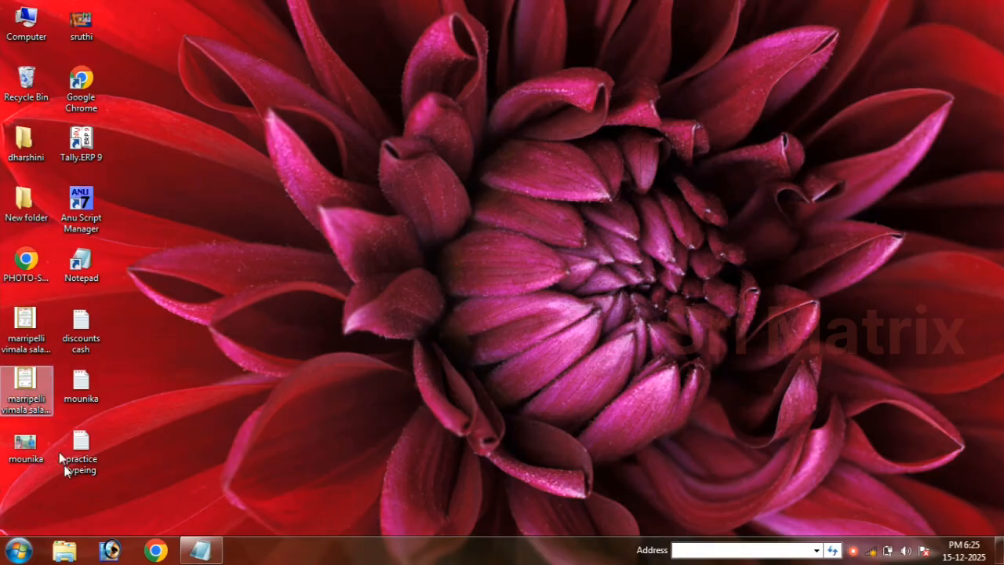
pyautogui.doubleClick(100, 153)
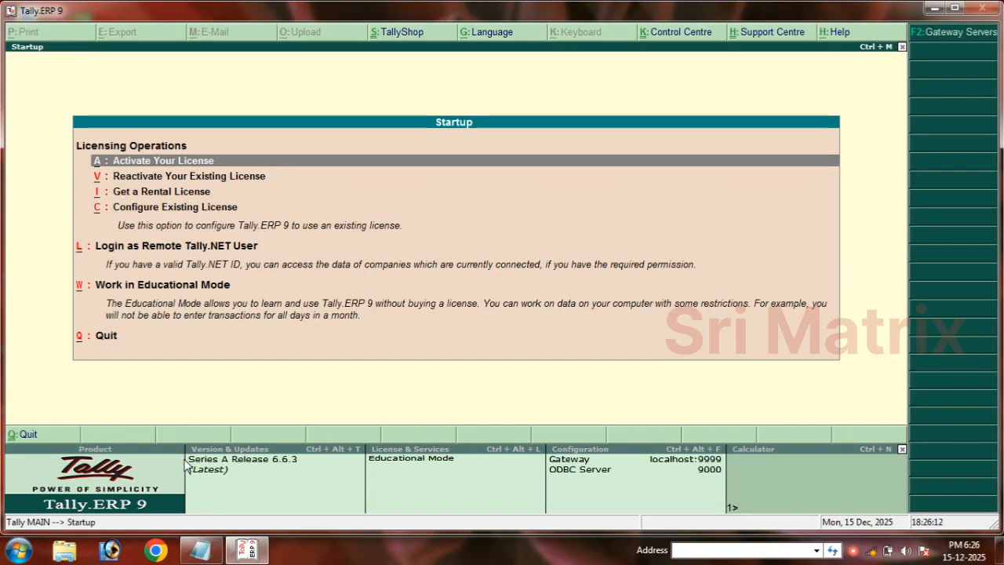
pyautogui.press('w')
pyautogui.press('Return')
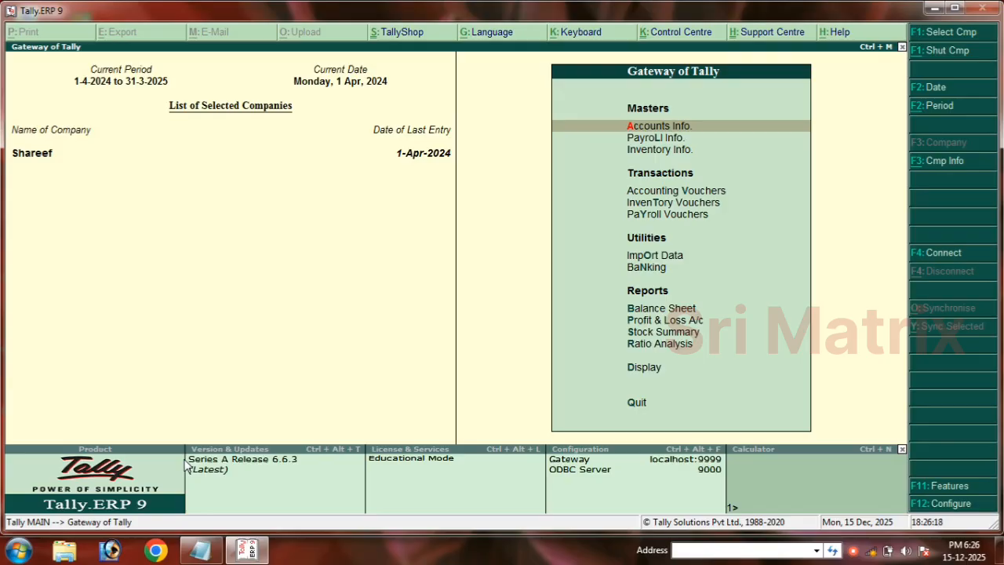
# Start creating a new company named Multiprice Level Pvt Ltd
pyautogui.hotkey('alt', 'F3')
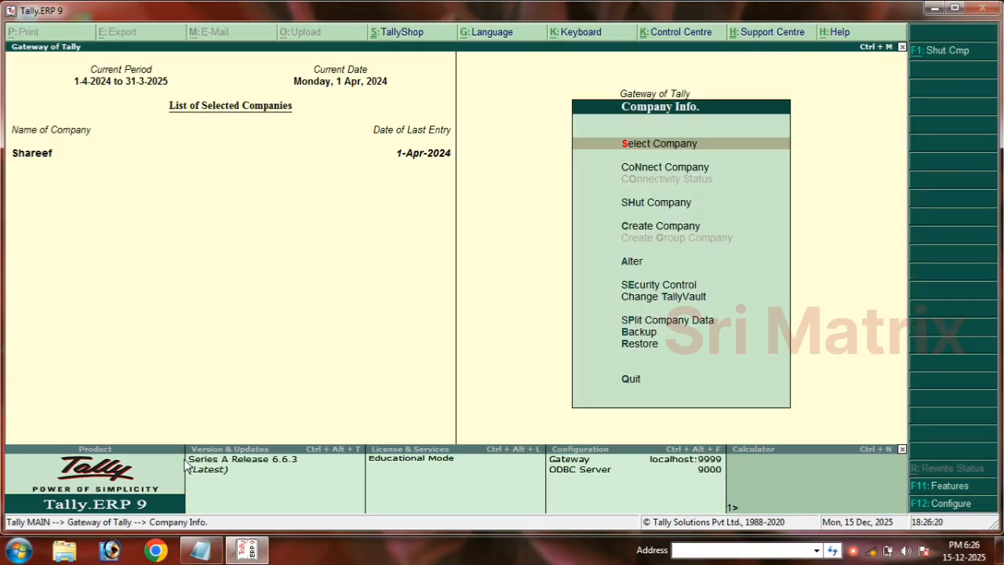
pyautogui.click(641, 228)
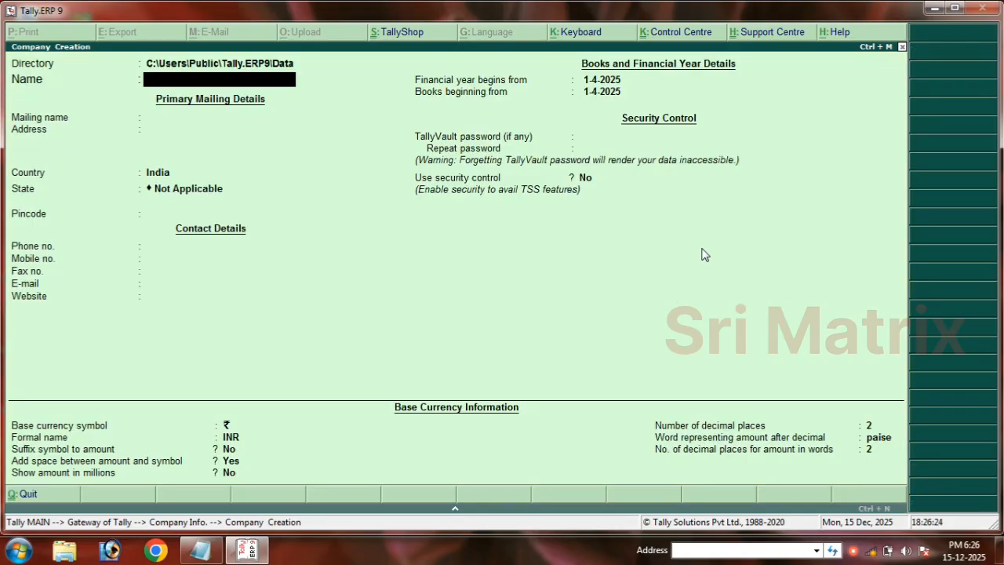
pyautogui.write('Multiprice Lev')
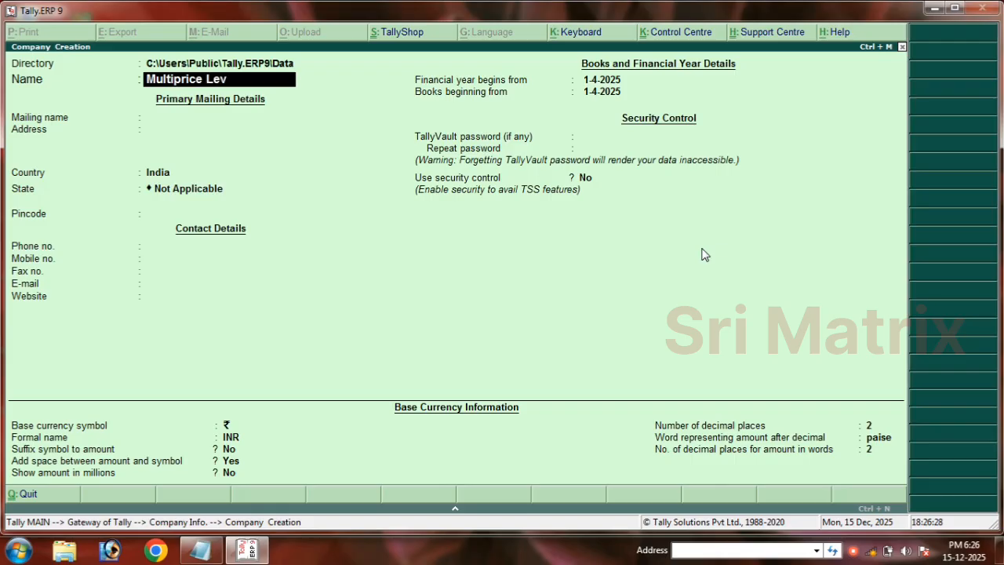
pyautogui.write('el Pvt Ltd')
pyautogui.press('Return')
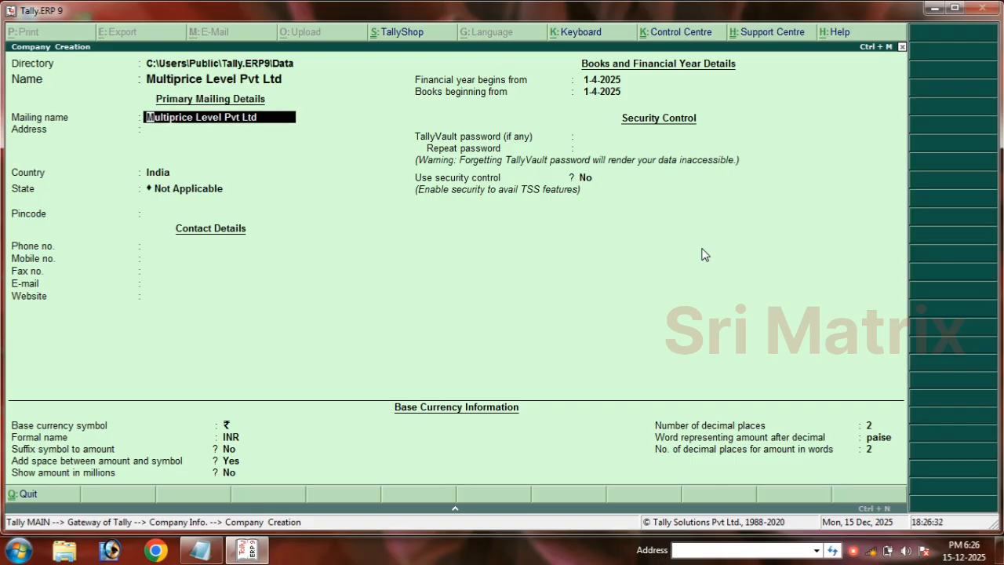
# Set the company's state to Telangana, keeping the mailing name and country and leaving the address and contact details blank
pyautogui.press('Return')
pyautogui.press('Return')
pyautogui.press('Return')
pyautogui.write('T')
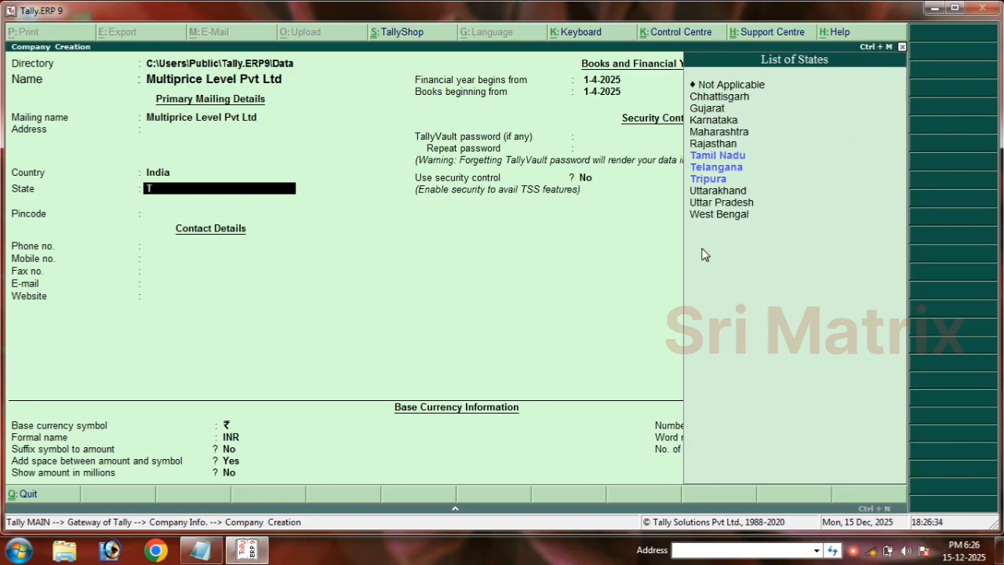
pyautogui.write('e')
pyautogui.press('Return')
pyautogui.press('Return')
pyautogui.press('Return')
pyautogui.press('Return')
pyautogui.press('Return')
pyautogui.press('Return')
pyautogui.press('Return')
pyautogui.press('Return')
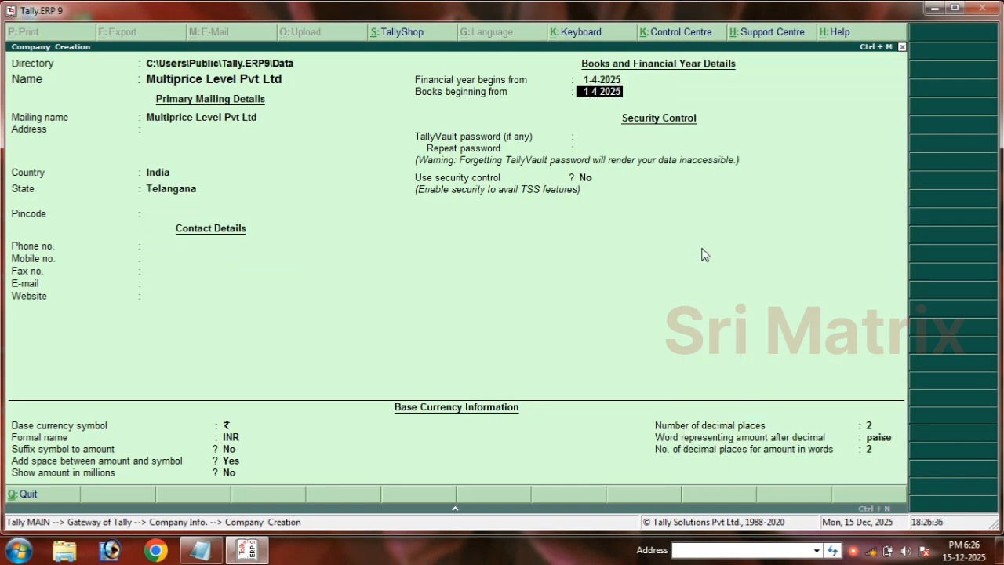
# Accept the default books date, security and base currency settings, and save the new company
pyautogui.press('Return')
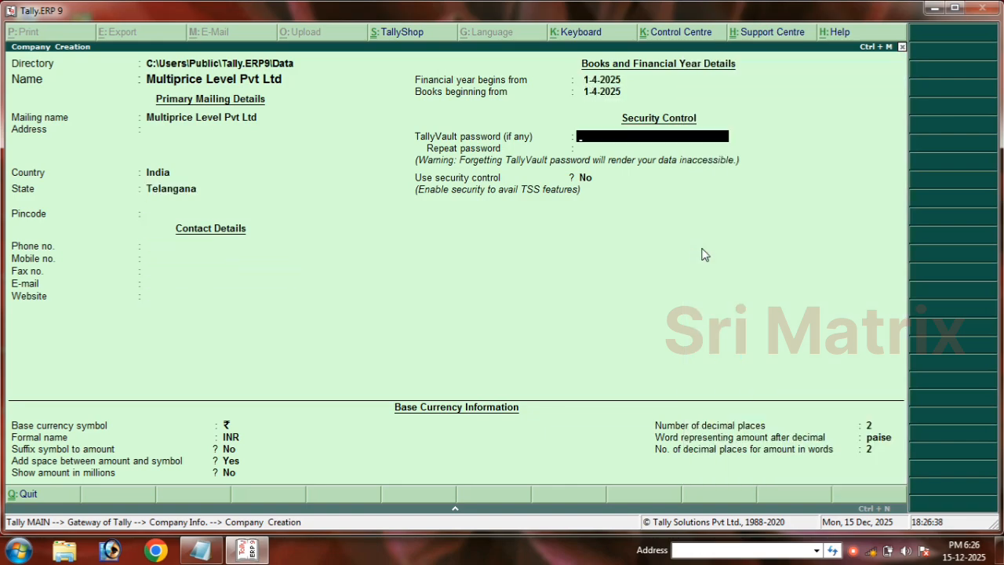
pyautogui.press('Return')
pyautogui.press('Return')
pyautogui.press('Return')
pyautogui.press('Return')
pyautogui.press('Return')
pyautogui.press('Return')
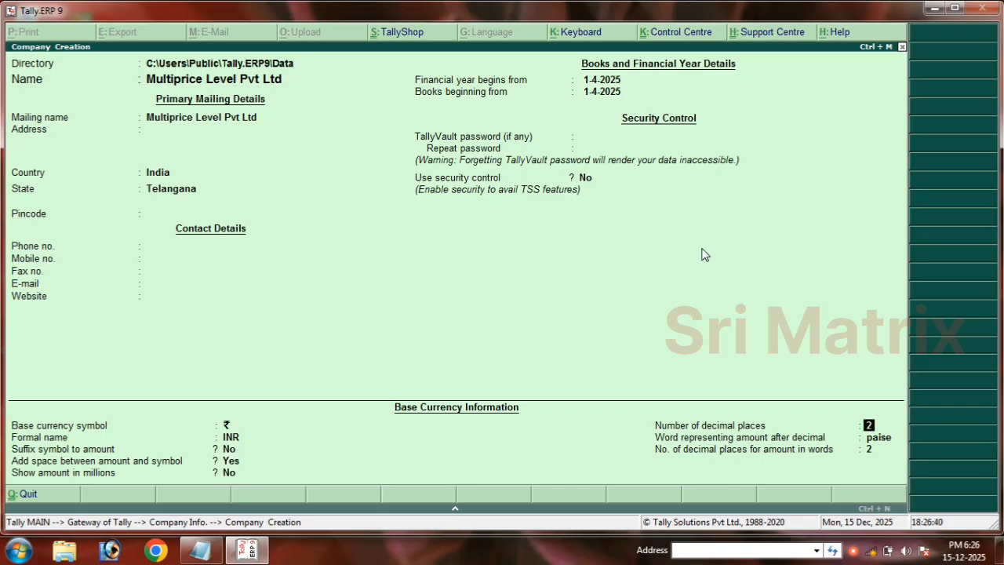
pyautogui.press('Return')
pyautogui.press('Return')
pyautogui.press('Return')
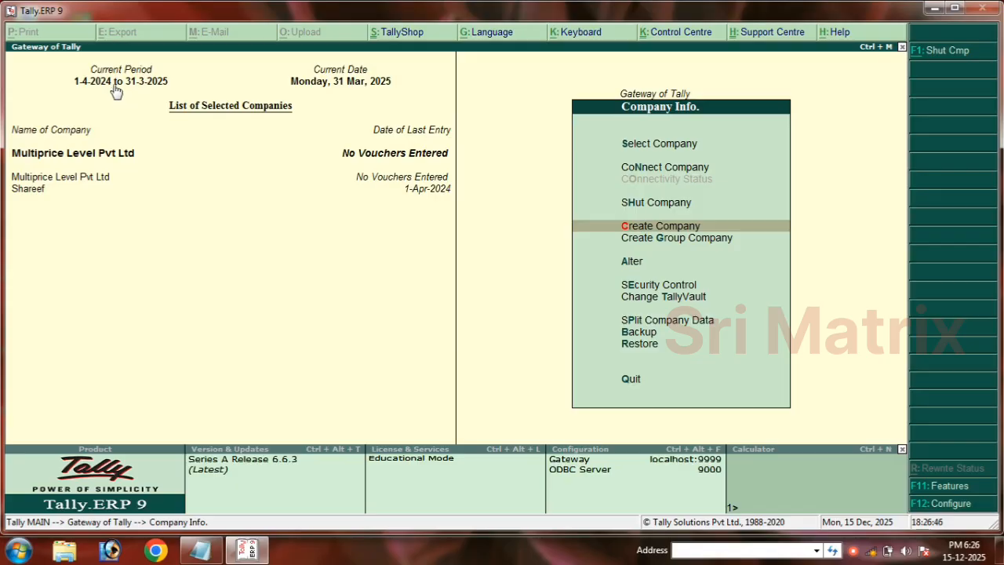
# Change the current period to 1-4-2025 through 31-3-2026
pyautogui.click(114, 88)
pyautogui.write('1-4')
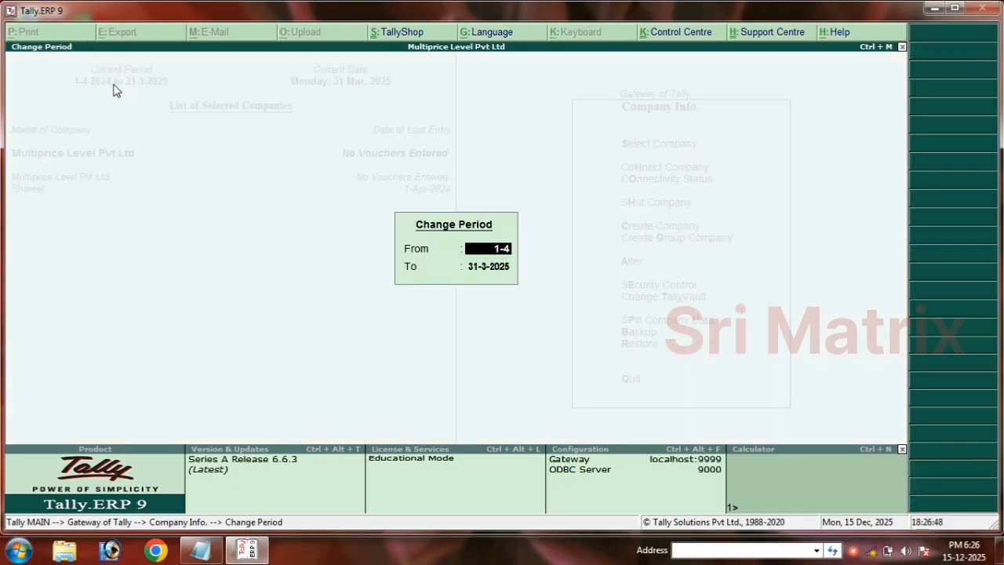
pyautogui.write('-2025')
pyautogui.press('Return')
pyautogui.write('31-3-2026')
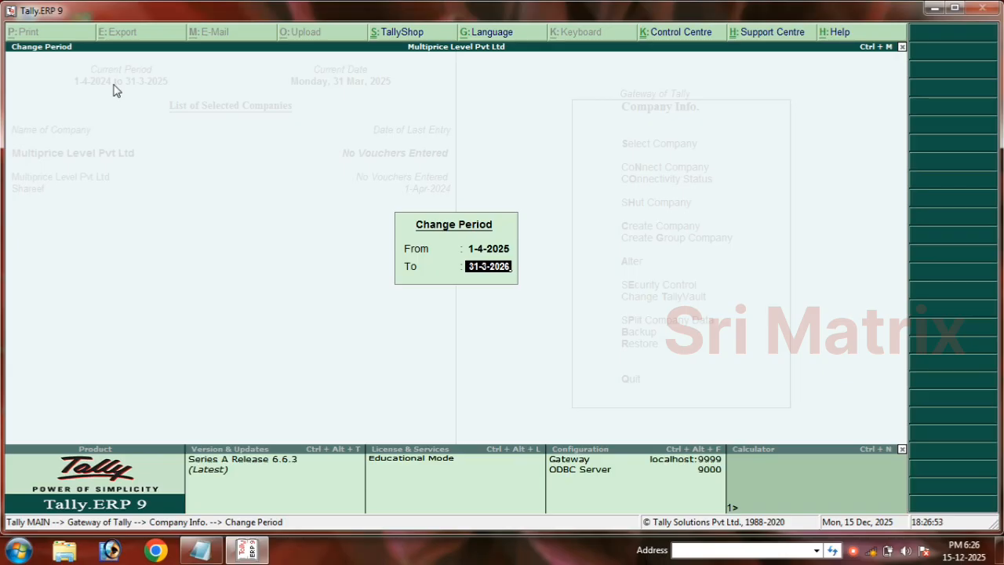
pyautogui.press('Return')
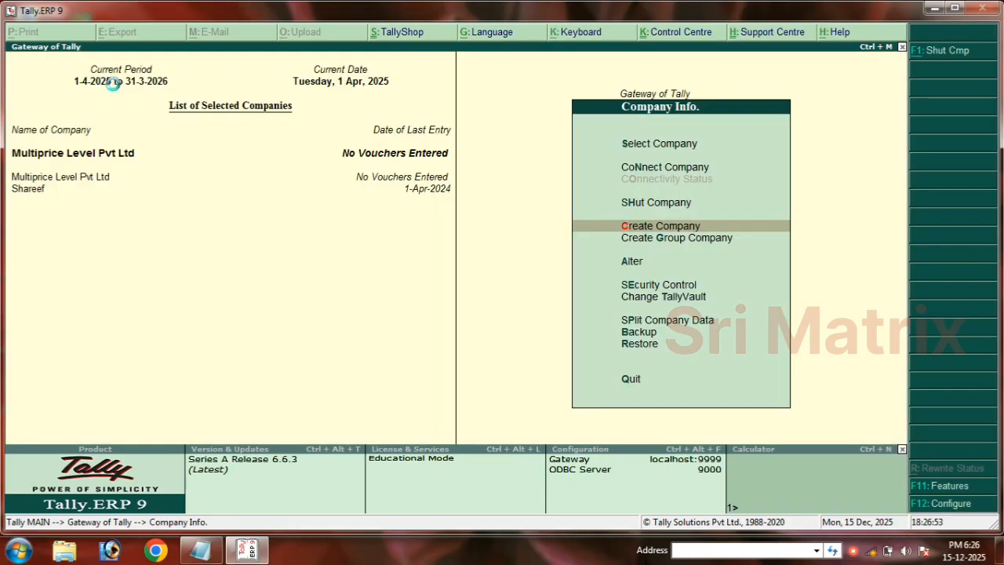
# Leave the company options and open multiple ledger creation under All Items
pyautogui.press('Return')
pyautogui.press('Escape')
pyautogui.press('Return')
pyautogui.press('Escape')
pyautogui.press('Return')
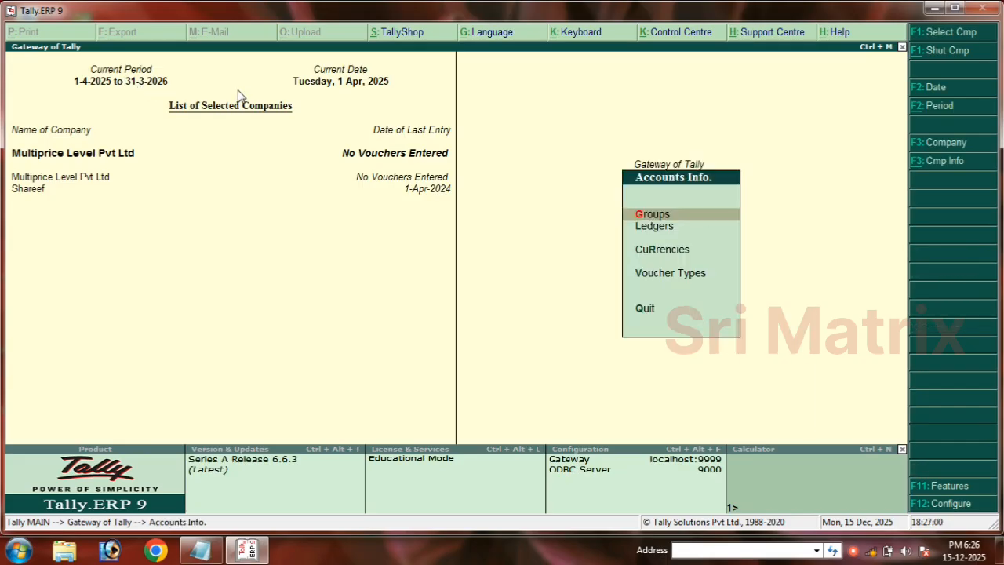
pyautogui.press('Down')
pyautogui.press('Return')
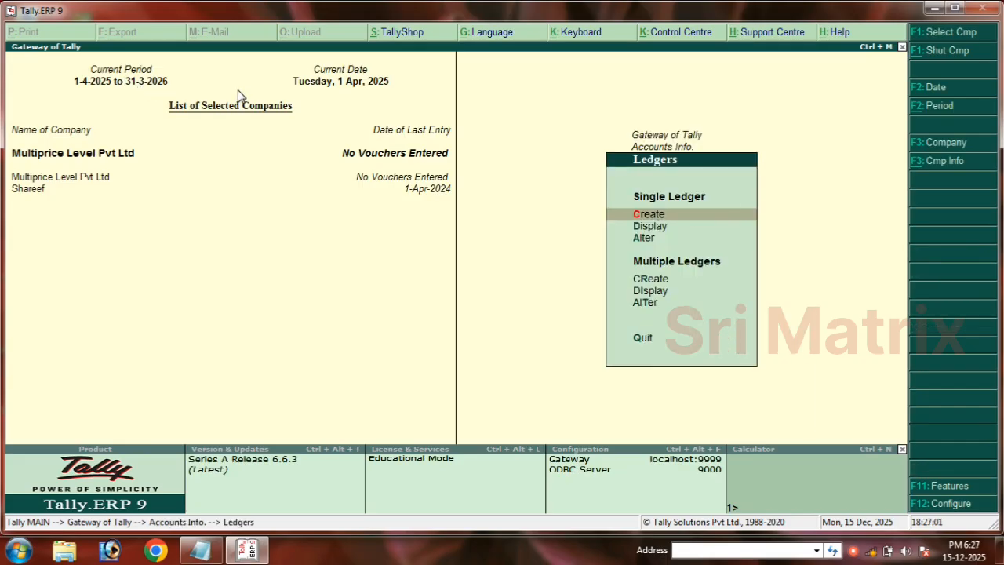
pyautogui.click(651, 279)
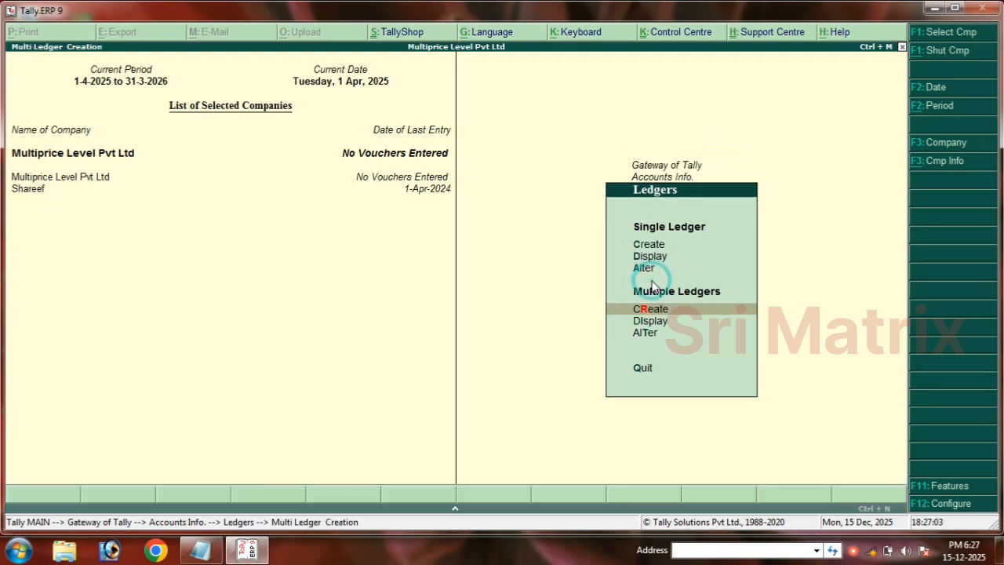
pyautogui.press('Return')
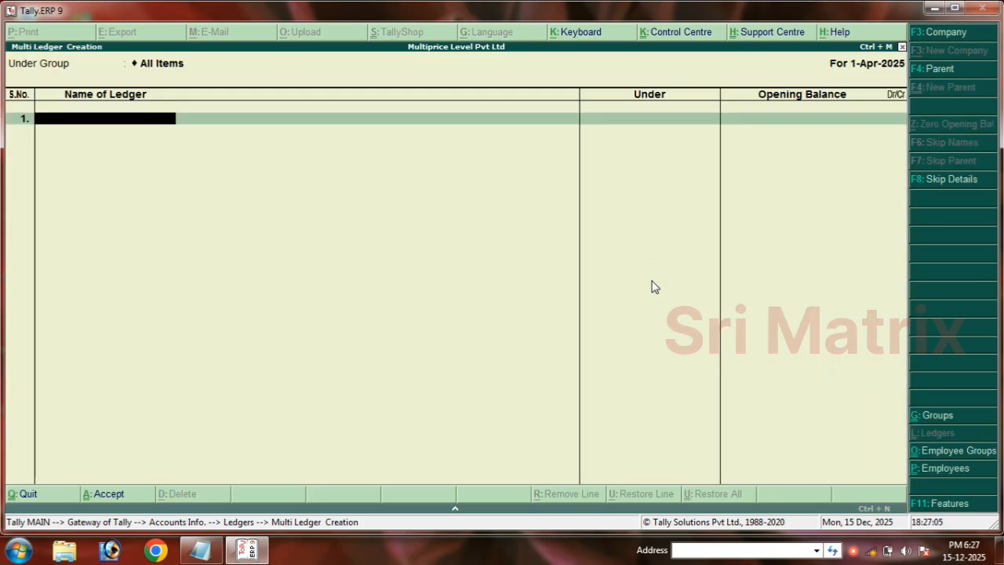
# Add a ledger with the business owner's name under the Capital Account group
pyautogui.write('Sahet')
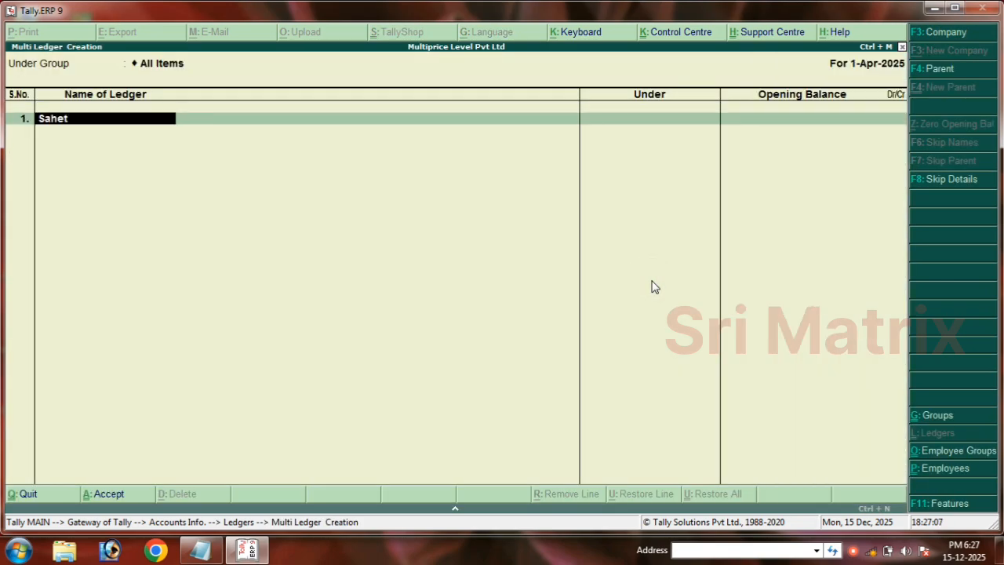
pyautogui.write('h')
pyautogui.press('Return')
pyautogui.write('Cap')
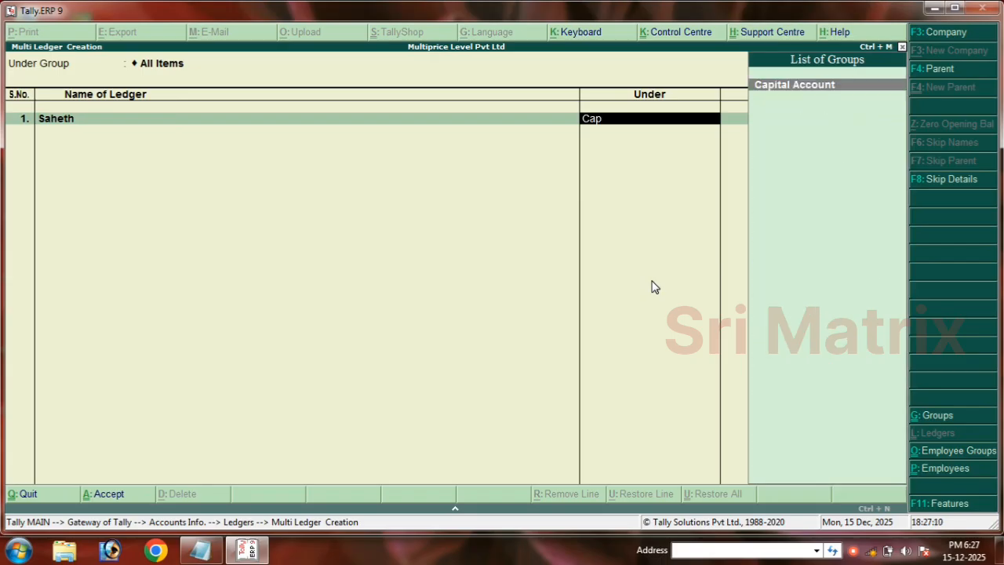
pyautogui.press('Return')
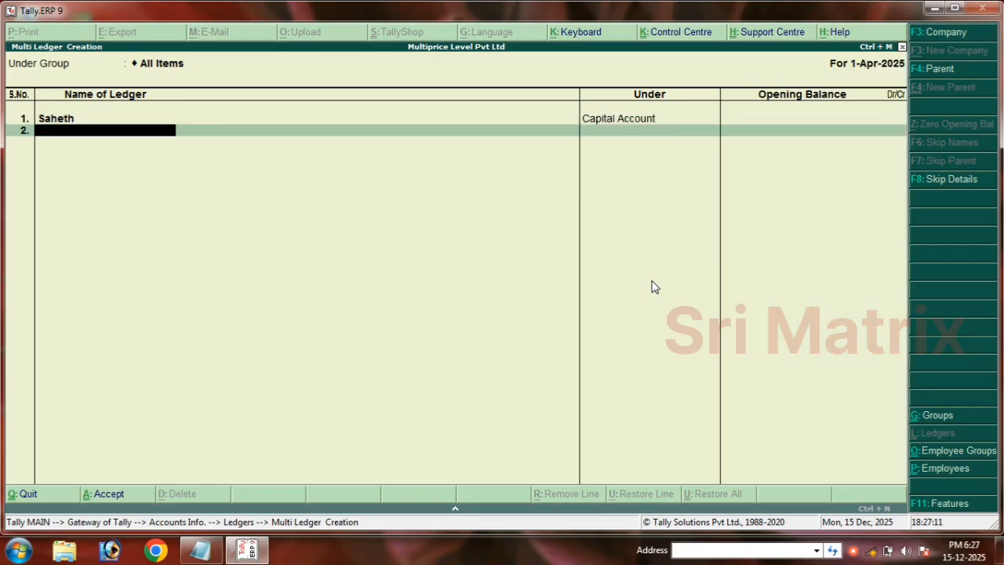
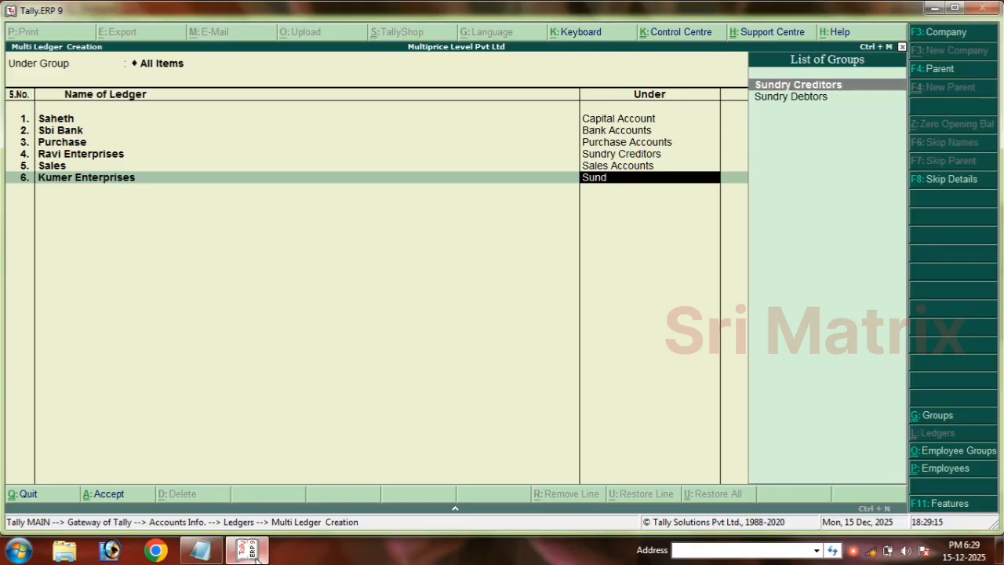
# Place the Kumer Enterprises ledger under Sundry Debtors with no opening balance, and switch back to the problem text in Notepad
pyautogui.press('Down')
pyautogui.press('Return')
pyautogui.press('Return')
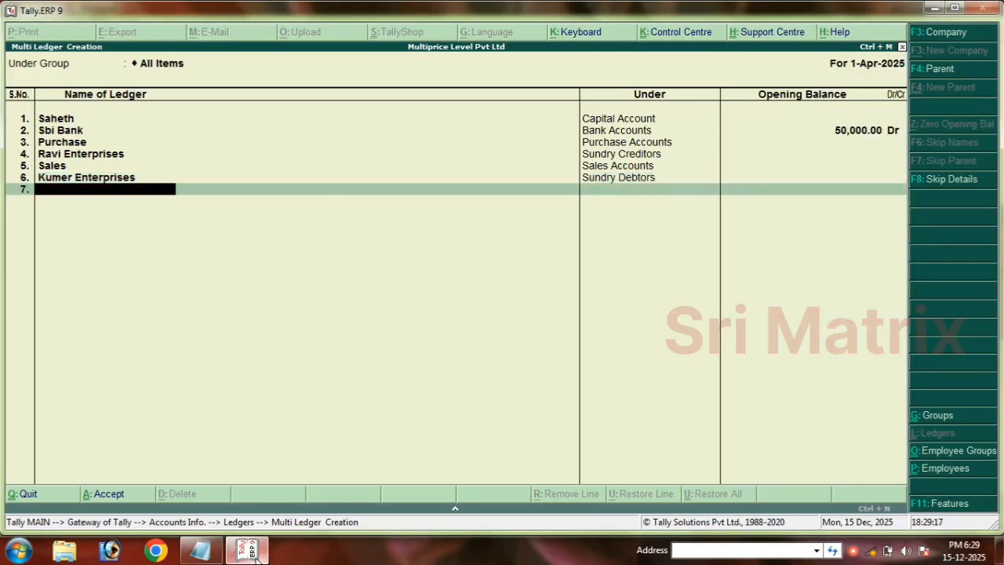
pyautogui.click(201, 550)
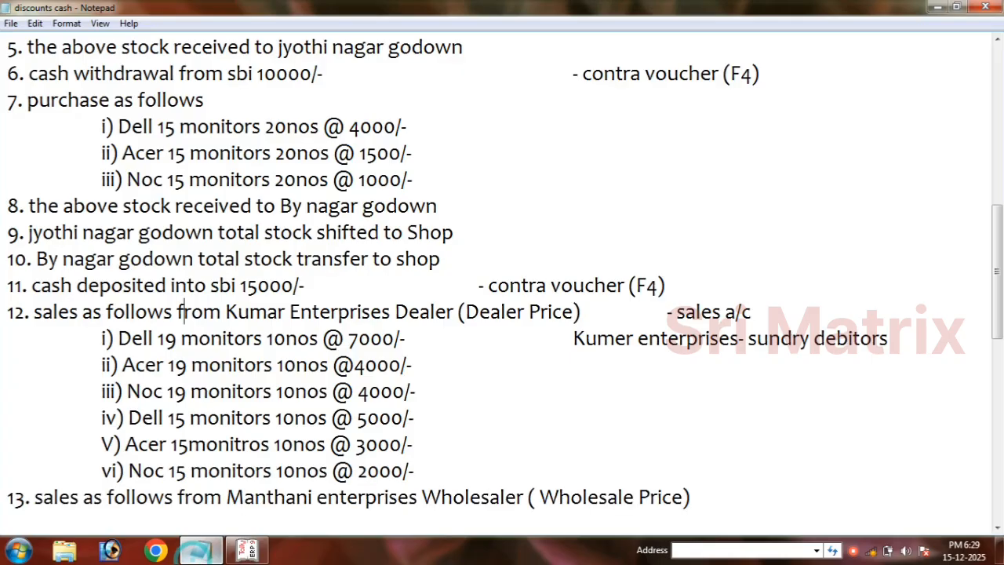
# Find the wholesale-price buyer in item 13 of the Notepad problem, and add a Manthani Enterprises ledger under Sundry Debtors in Tally.ERP 9
pyautogui.scroll(-1, 171, 459)
pyautogui.moveTo(117, 259); pyautogui.dragTo(404, 392)
pyautogui.click(389, 441)
pyautogui.scroll(-1, 235, 436)
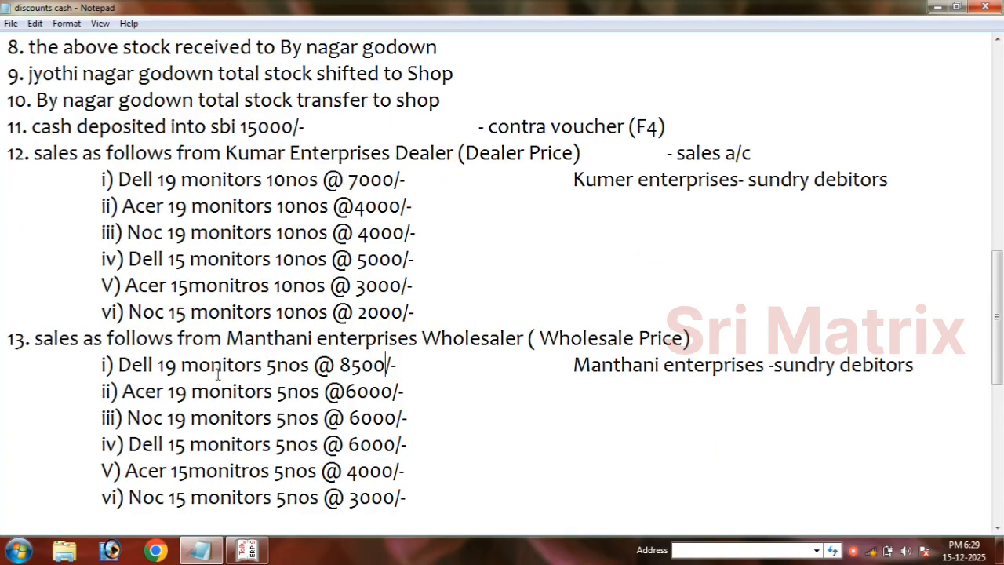
pyautogui.moveTo(226, 338); pyautogui.dragTo(418, 338)
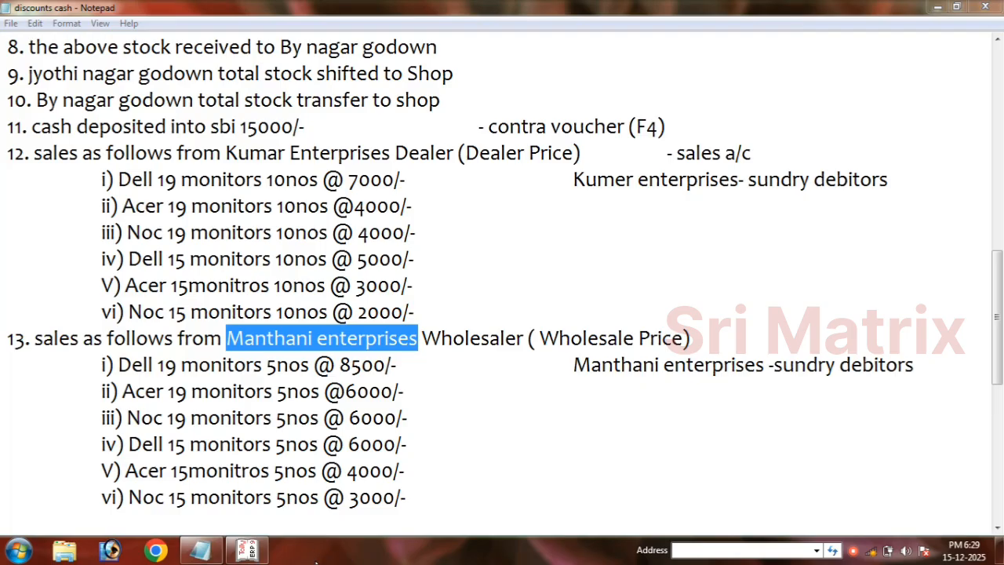
pyautogui.click(262, 552)
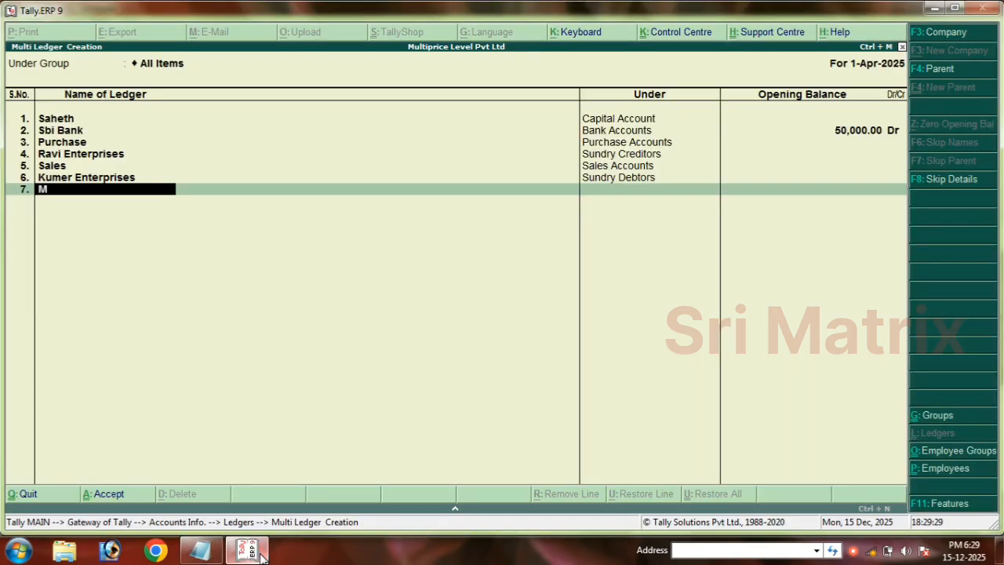
pyautogui.write('Manthani Enterprises')
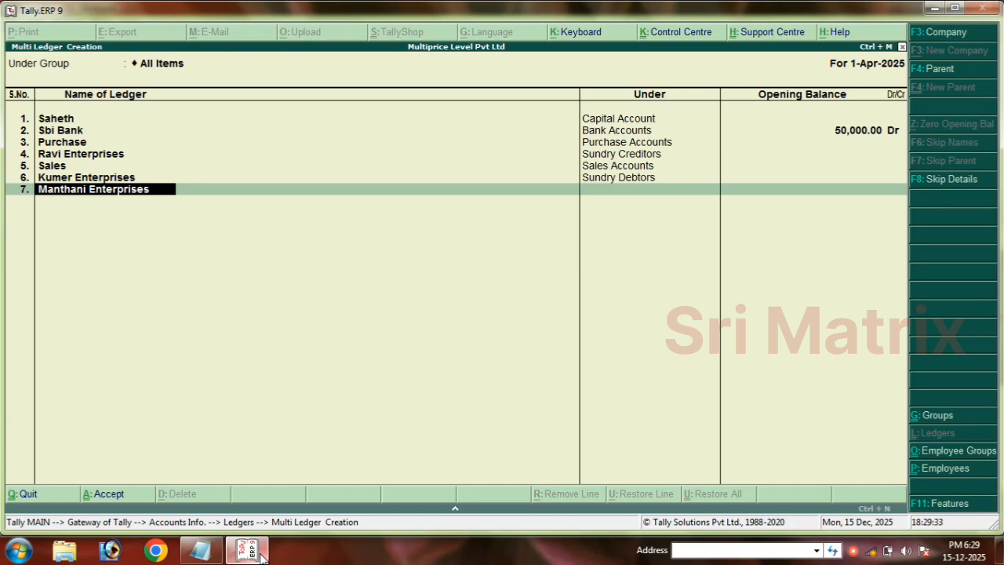
pyautogui.press('Return')
pyautogui.write('Sund')
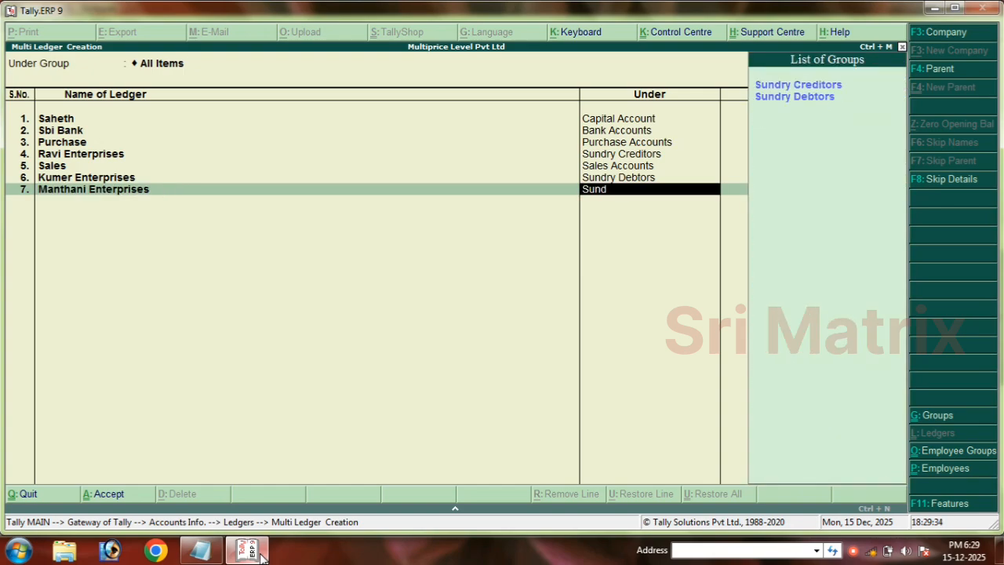
pyautogui.press('Down')
pyautogui.press('Return')
pyautogui.press('Return')
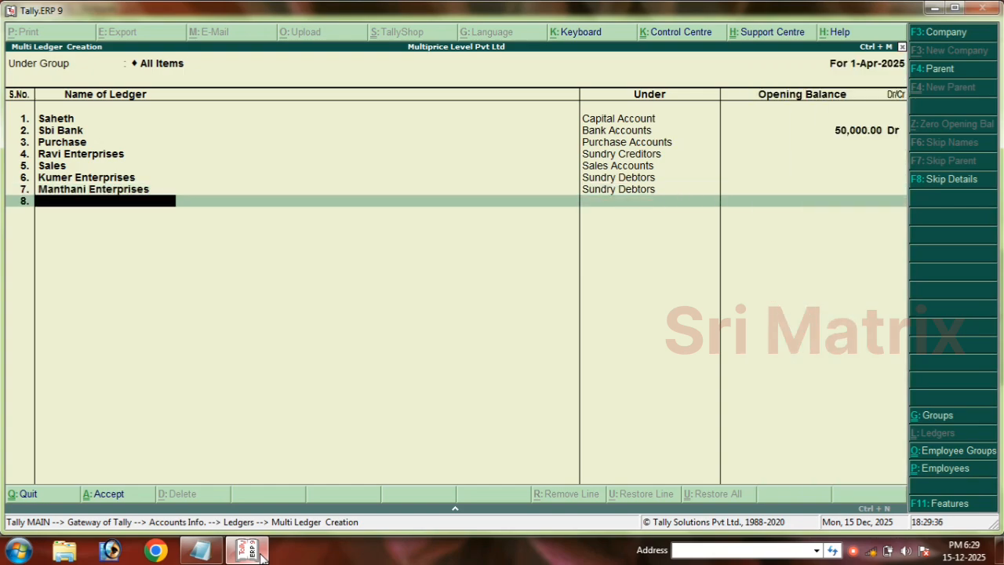
# Find the retail-price buyer in item 14 of the Notepad problem, and add a Ravi Electronics ledger under Sundry Debtors in Tally.ERP 9
pyautogui.click(200, 549)
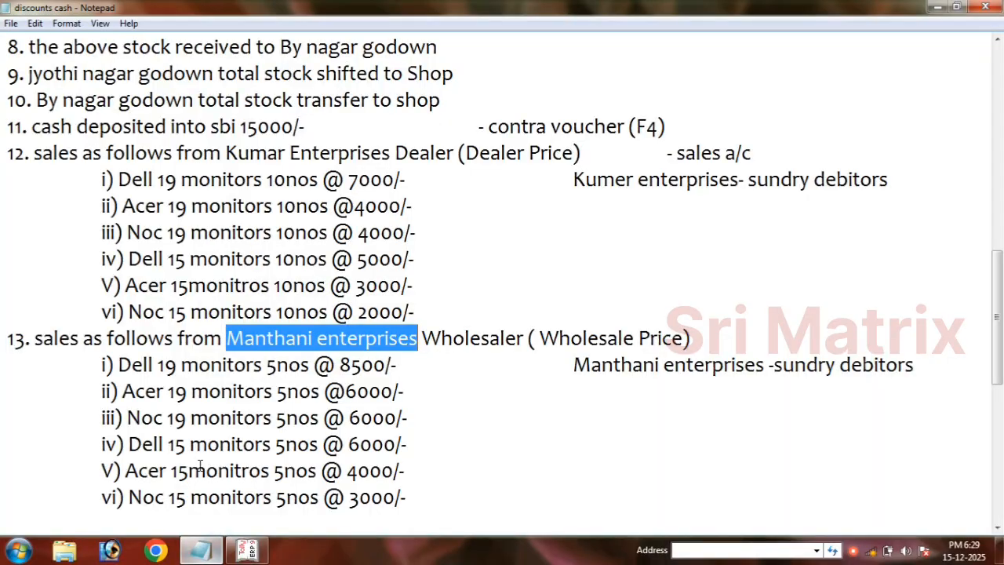
pyautogui.scroll(-2, 201, 463)
pyautogui.scroll(-1, 202, 462)
pyautogui.moveTo(82, 312); pyautogui.dragTo(9, 328)
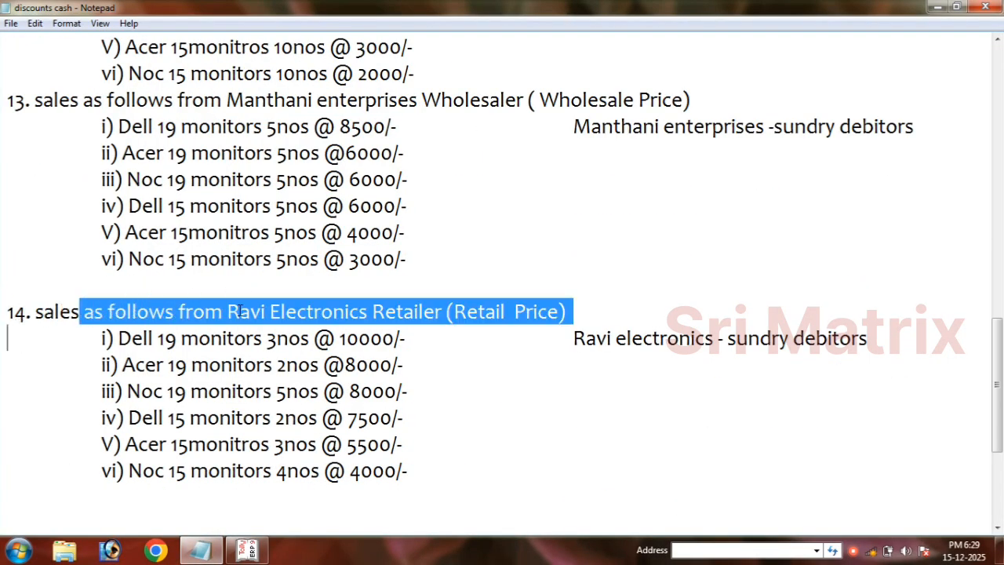
pyautogui.click(249, 551)
pyautogui.write('Ravi Ele')
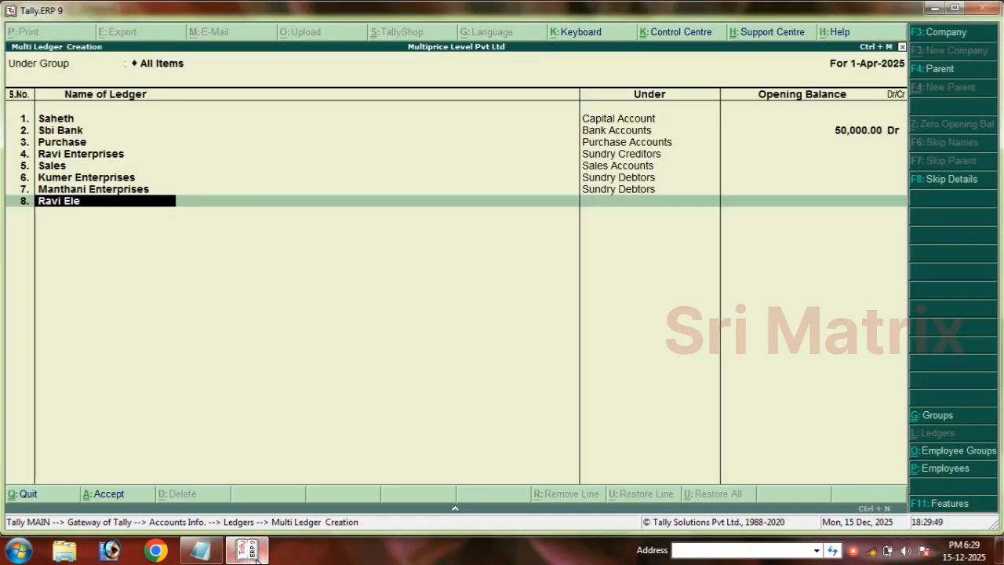
pyautogui.write('ctronics')
pyautogui.press('Return')
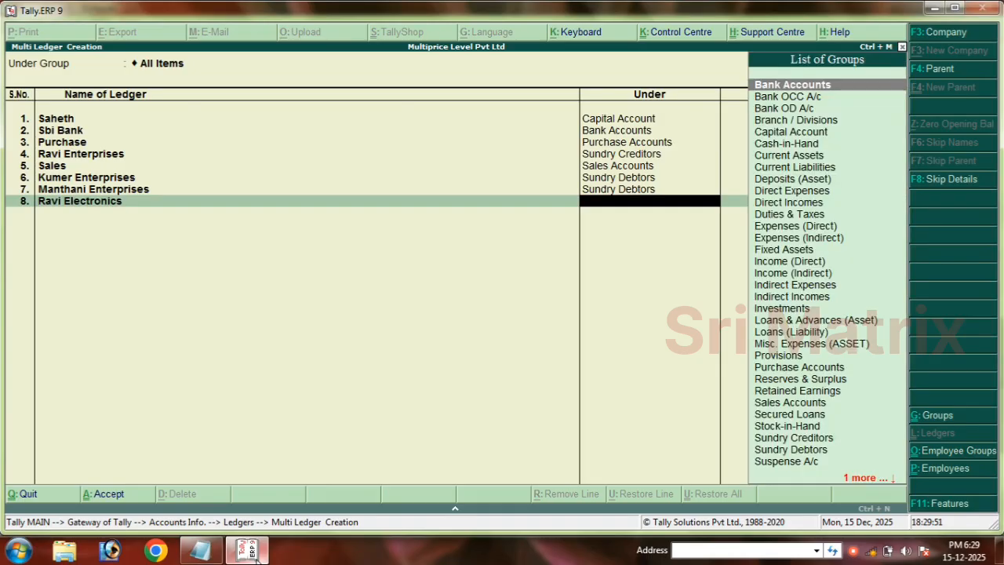
pyautogui.write('Sund')
pyautogui.press('Down')
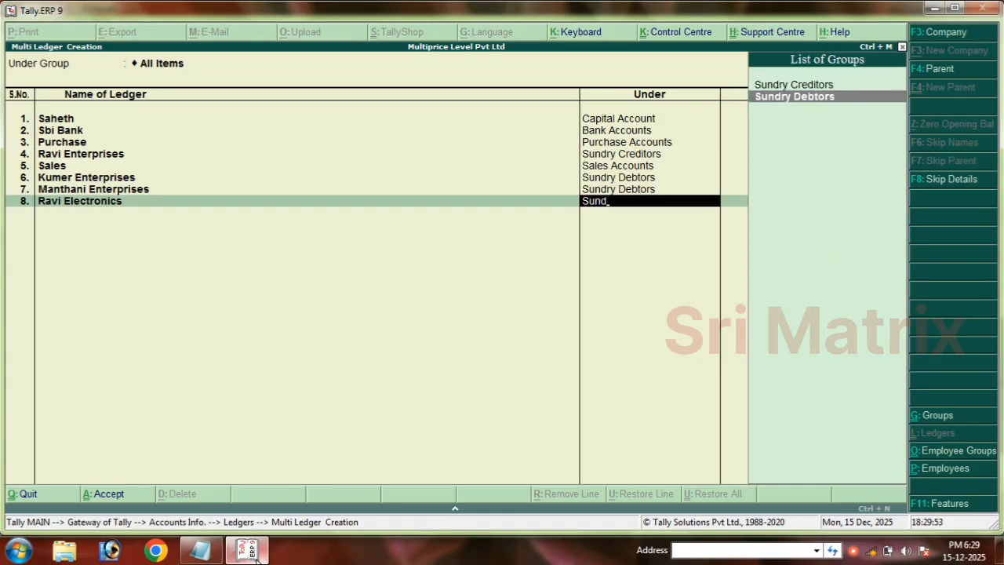
pyautogui.press('Return')
# Review items 15 to 19 in Notepad, save the ledger list in Tally.ERP 9 and return to the Gateway of Tally
pyautogui.click(202, 552)
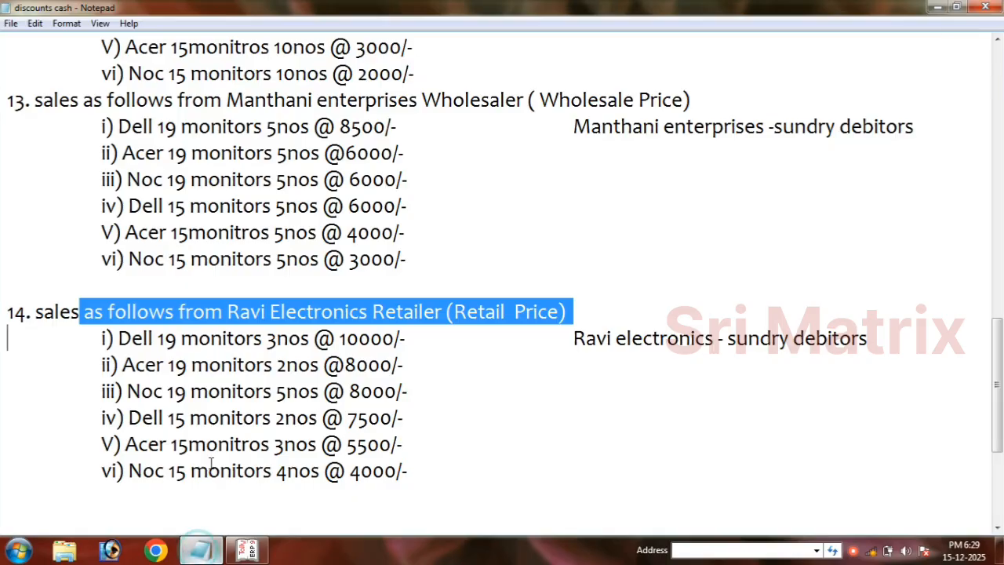
pyautogui.scroll(-2, 224, 427)
pyautogui.scroll(-1, 221, 291)
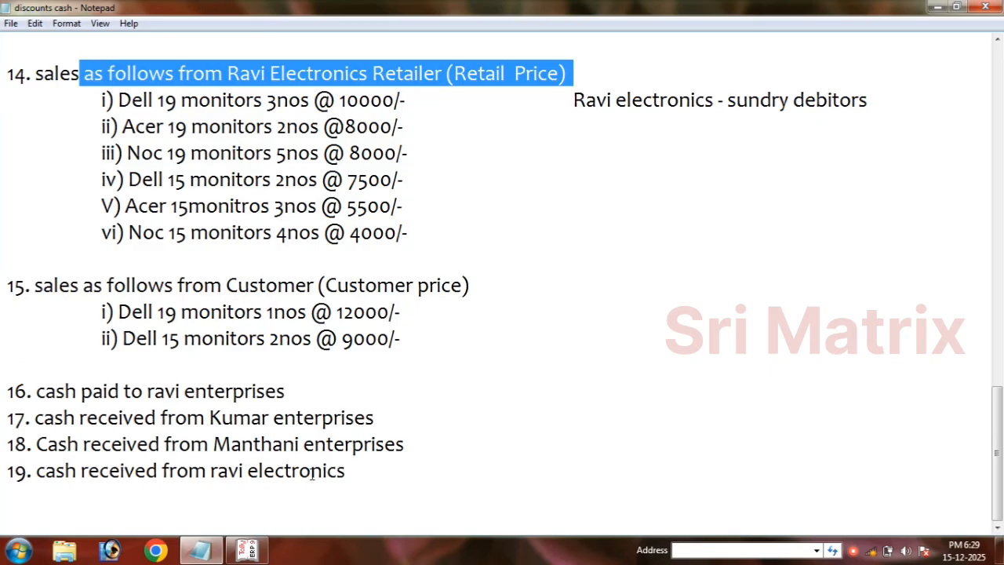
pyautogui.moveTo(339, 471); pyautogui.dragTo(4, 392)
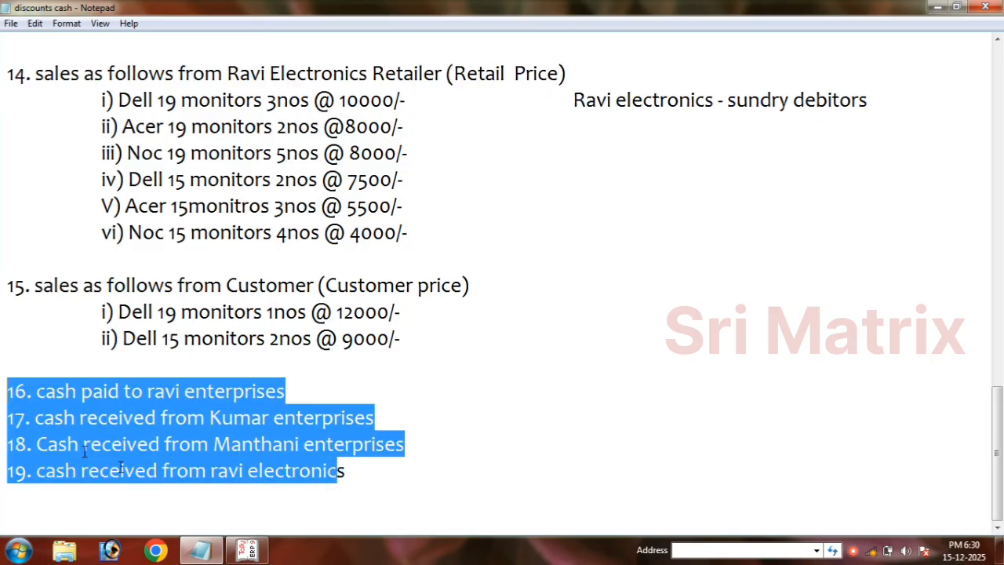
pyautogui.click(247, 552)
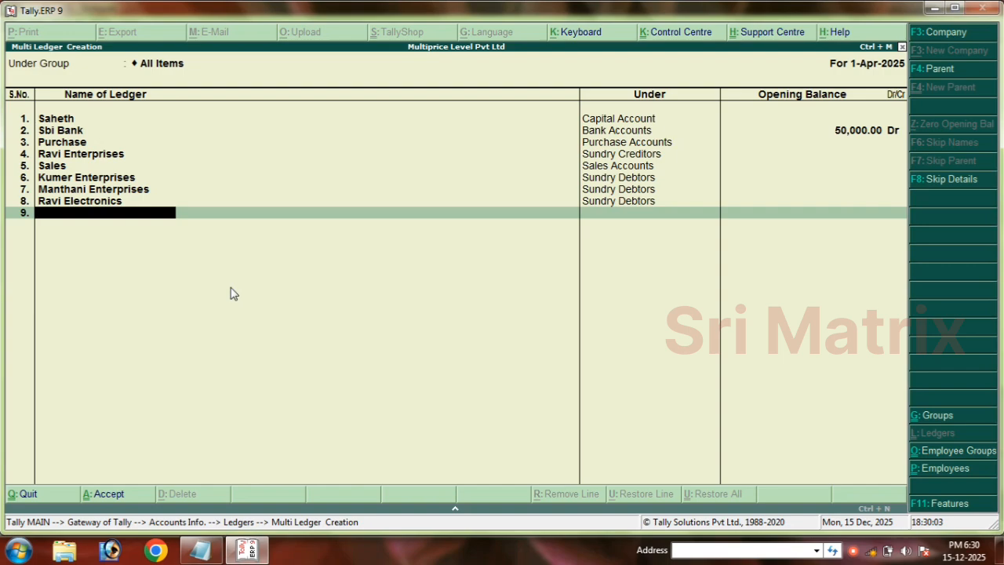
pyautogui.press('Return')
pyautogui.press('Return')
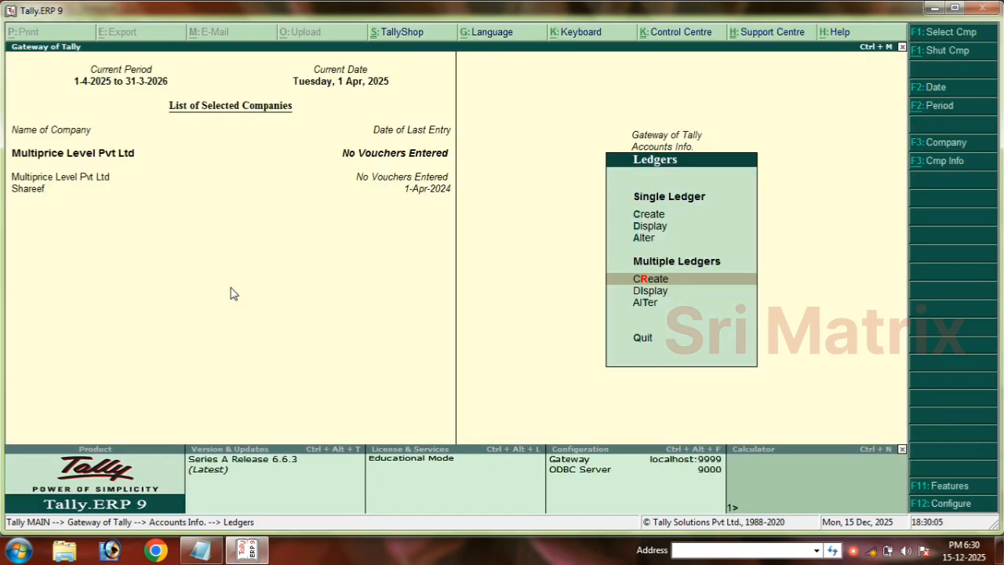
pyautogui.press('Escape')
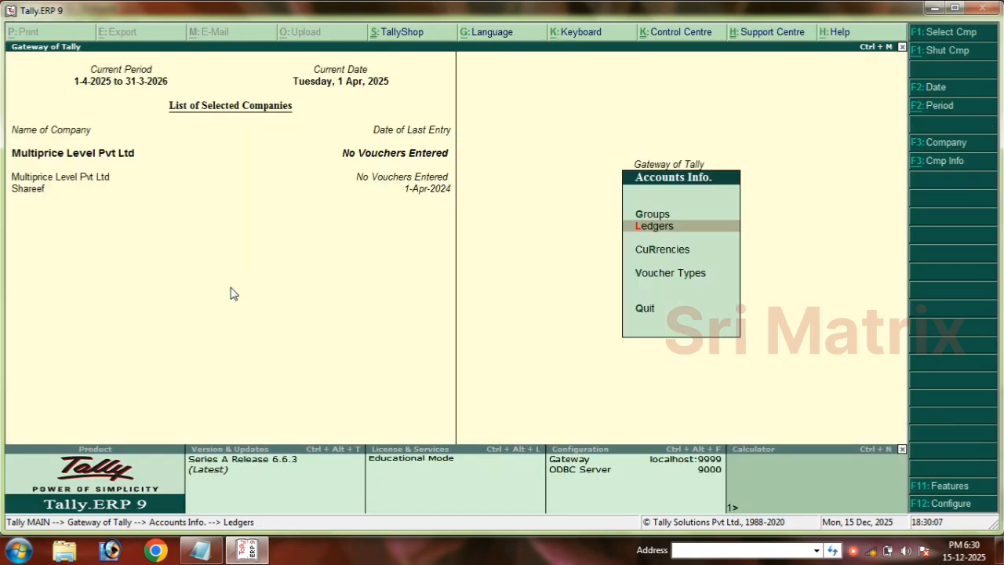
pyautogui.press('Escape')
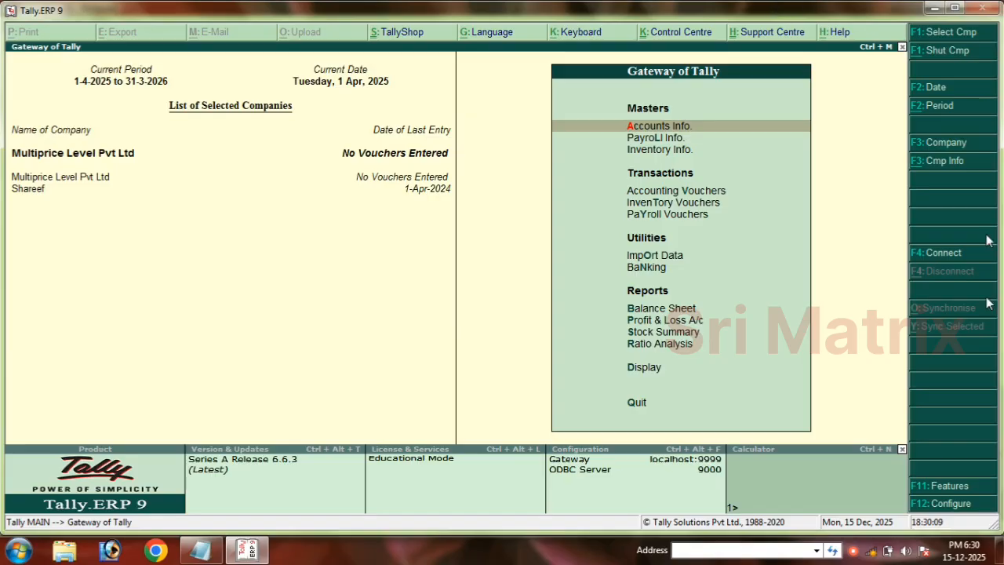
# Check the Maintain multiple Godowns setting in the inventory features of Multiprice Level Pvt Ltd, and accept the features with it at Yes
pyautogui.click(942, 488)
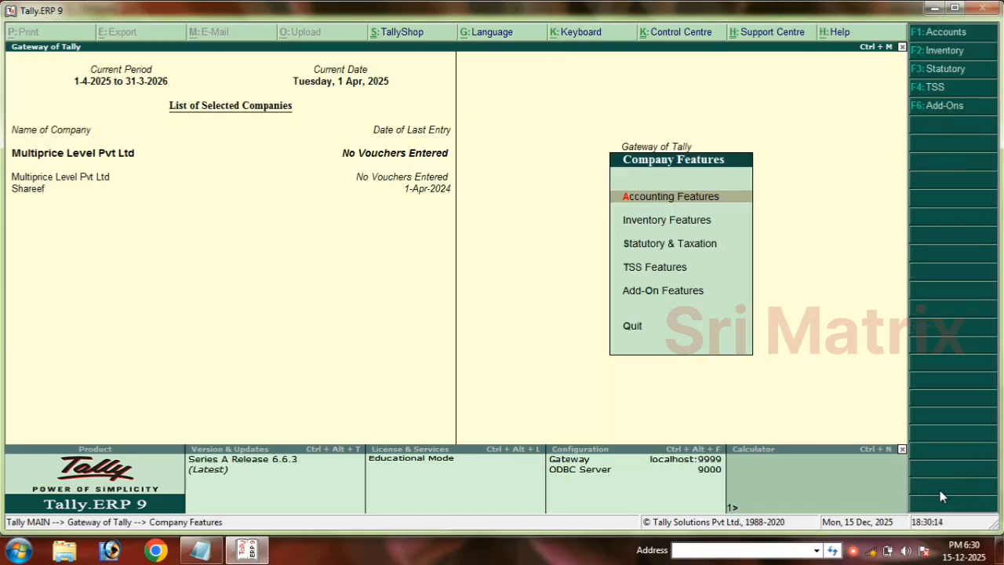
pyautogui.click(656, 225)
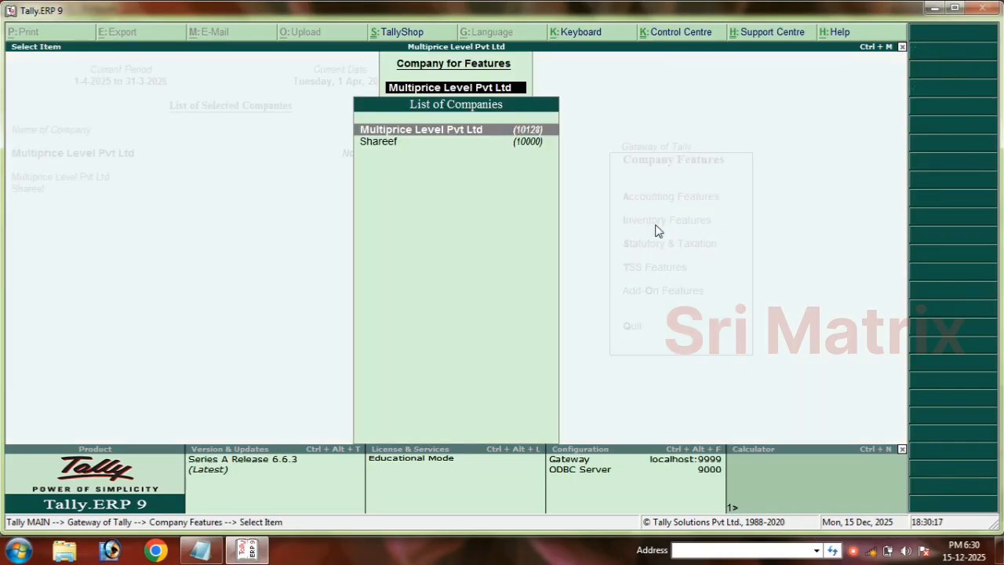
pyautogui.press('Return')
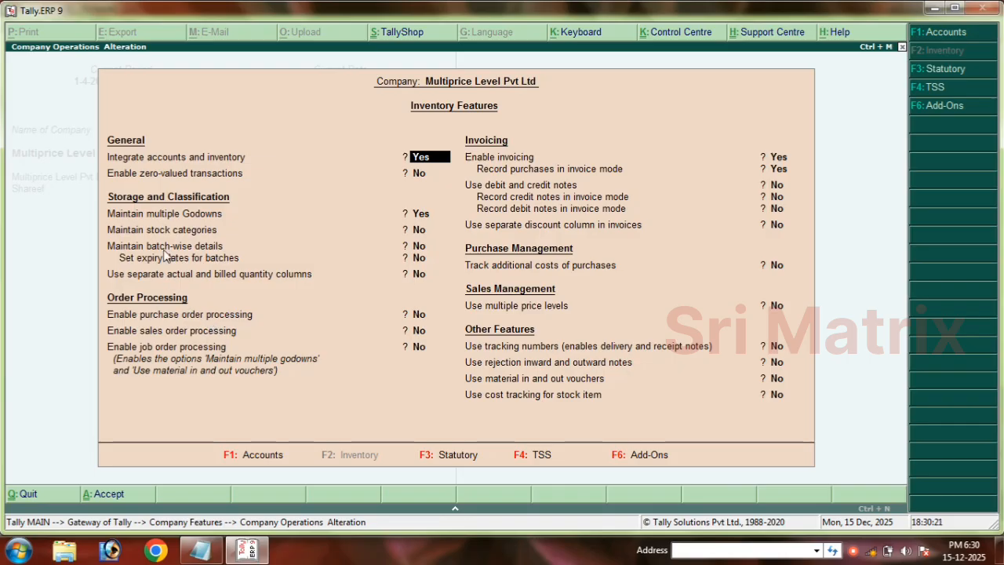
pyautogui.press('Return')
pyautogui.press('Return')
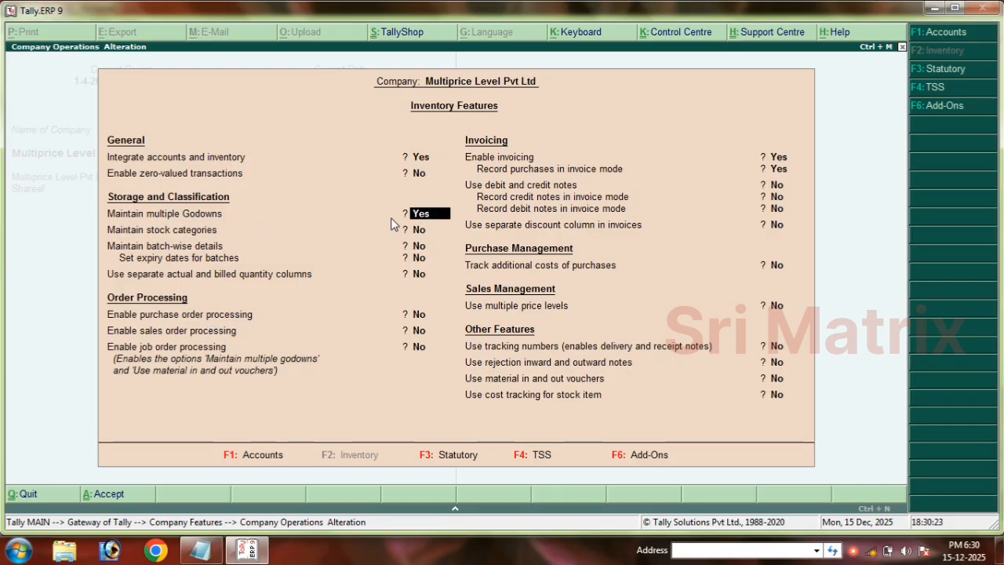
pyautogui.press('Return')
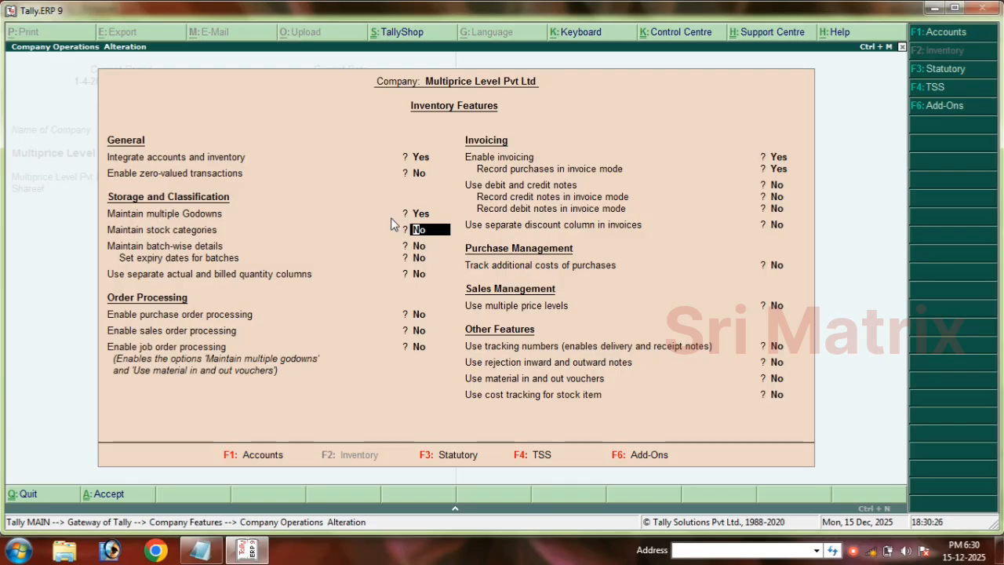
pyautogui.hotkey('ctrl', 'a')
pyautogui.press('Escape')
pyautogui.press('Escape')
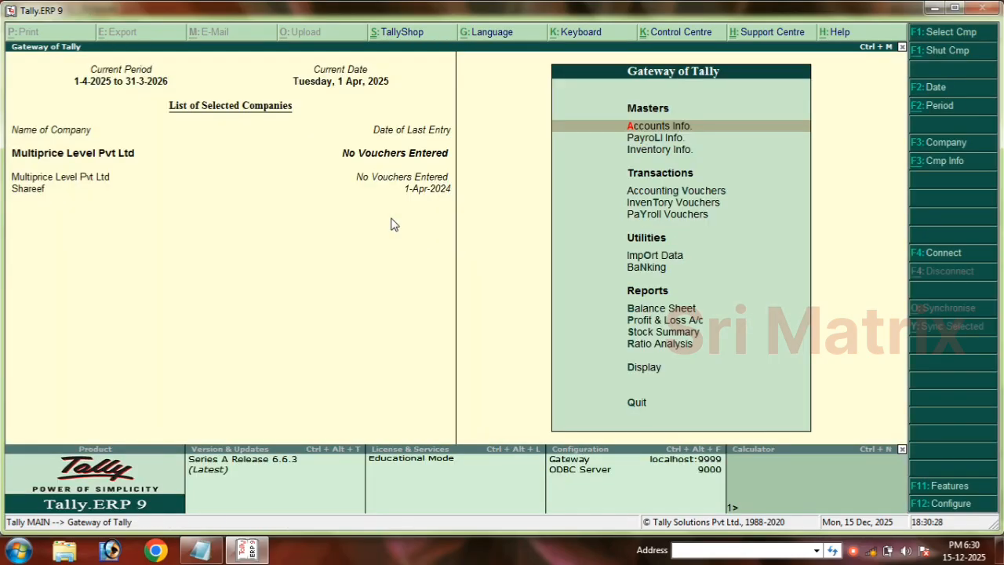
# Open multiple godown creation from the inventory masters with All Items as the parent scope
pyautogui.press('Down')
pyautogui.press('Down')
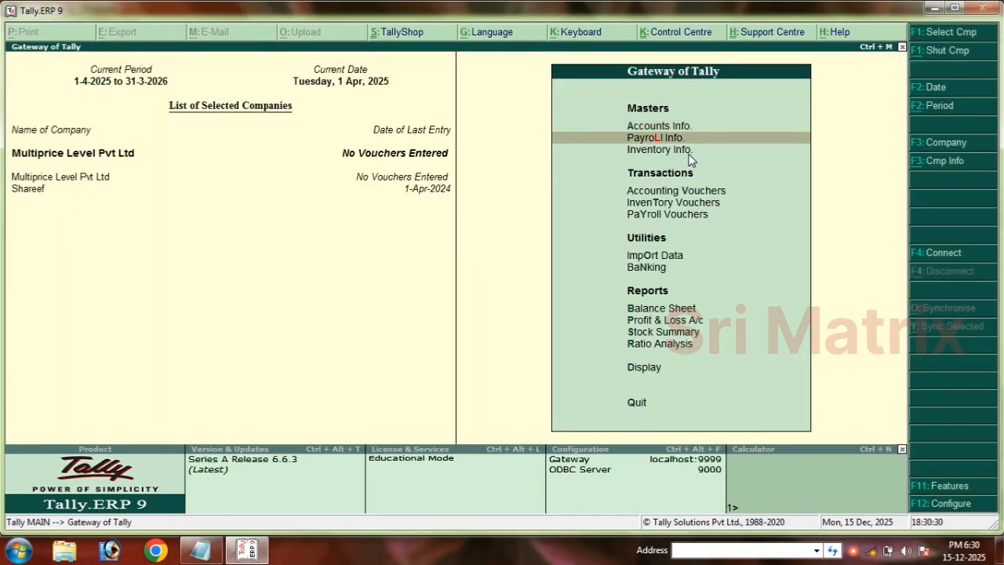
pyautogui.press('Return')
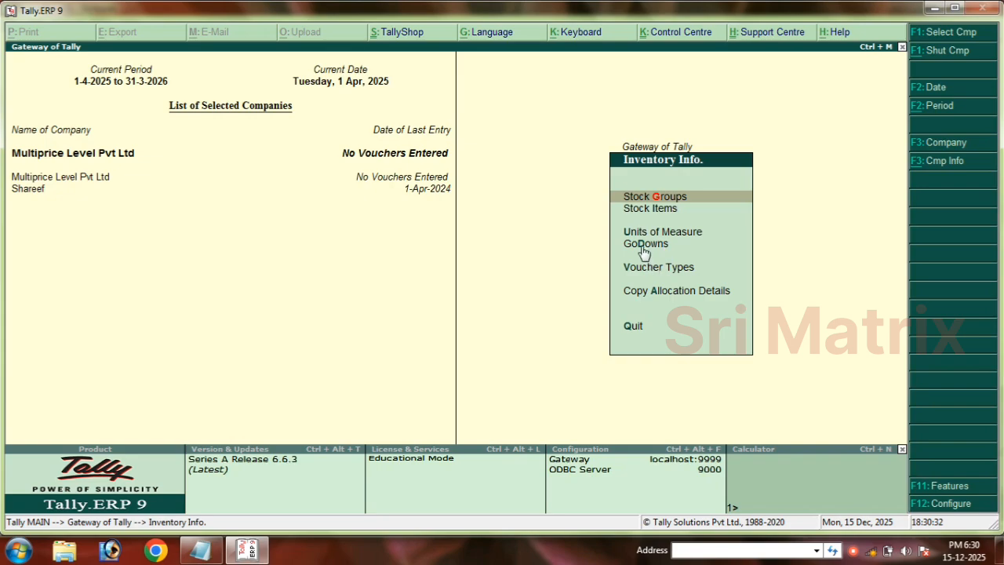
pyautogui.click(646, 245)
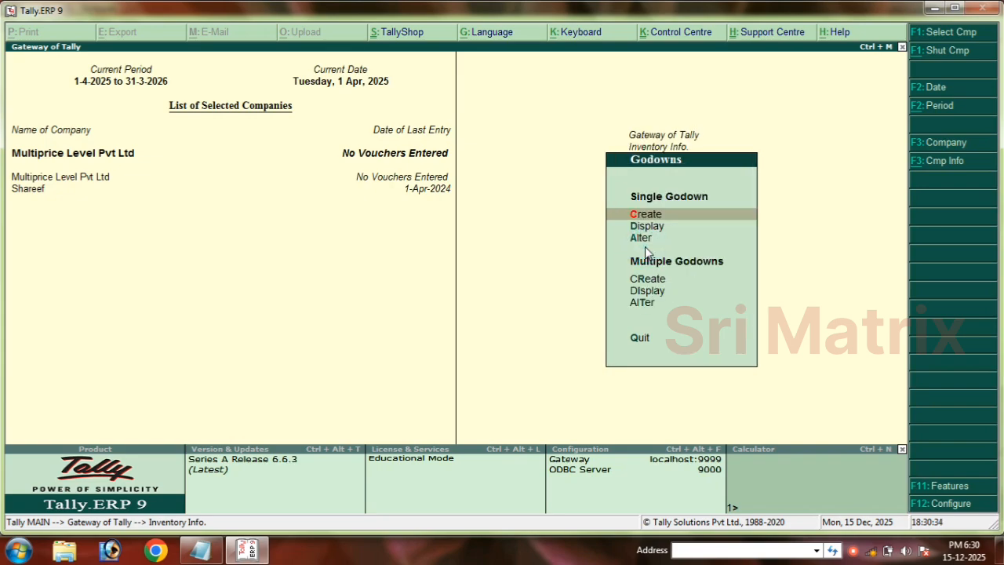
pyautogui.click(650, 279)
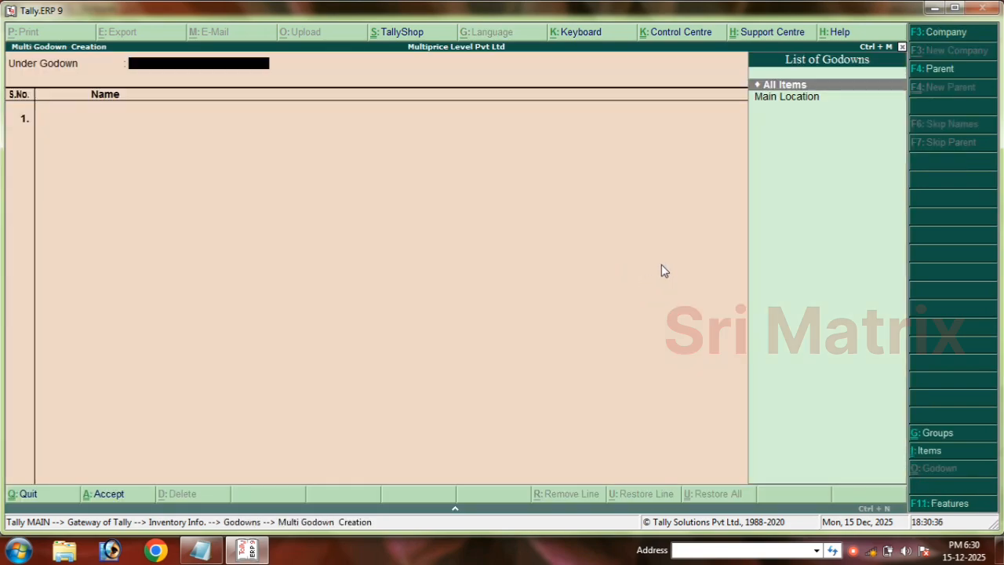
pyautogui.press('Return')
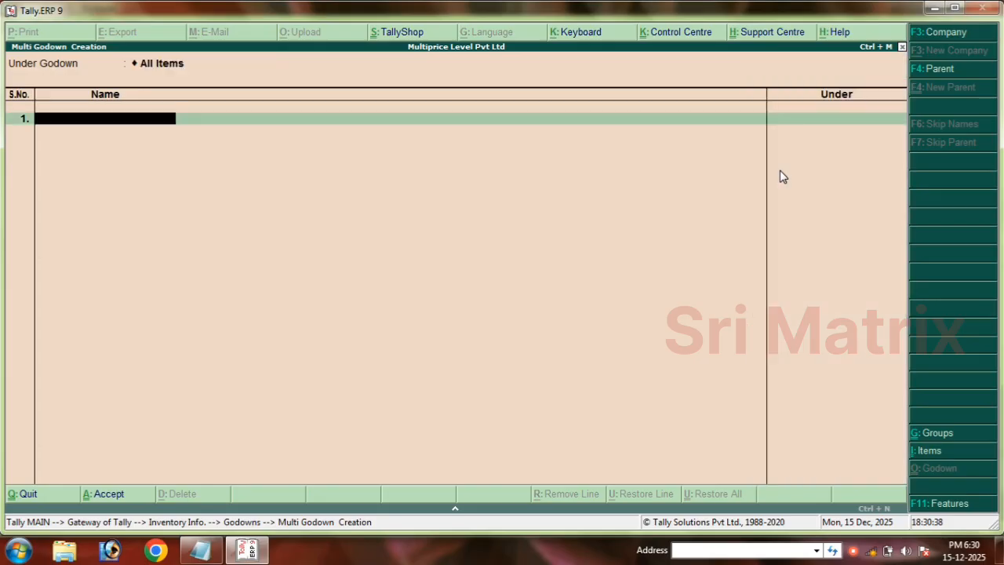
# Add a godown named Jyothi Nagar under Primary
pyautogui.write('Jyo')
pyautogui.press('BackSpace')
pyautogui.write('thi Nagar')
pyautogui.press('Return')
pyautogui.press('Return')
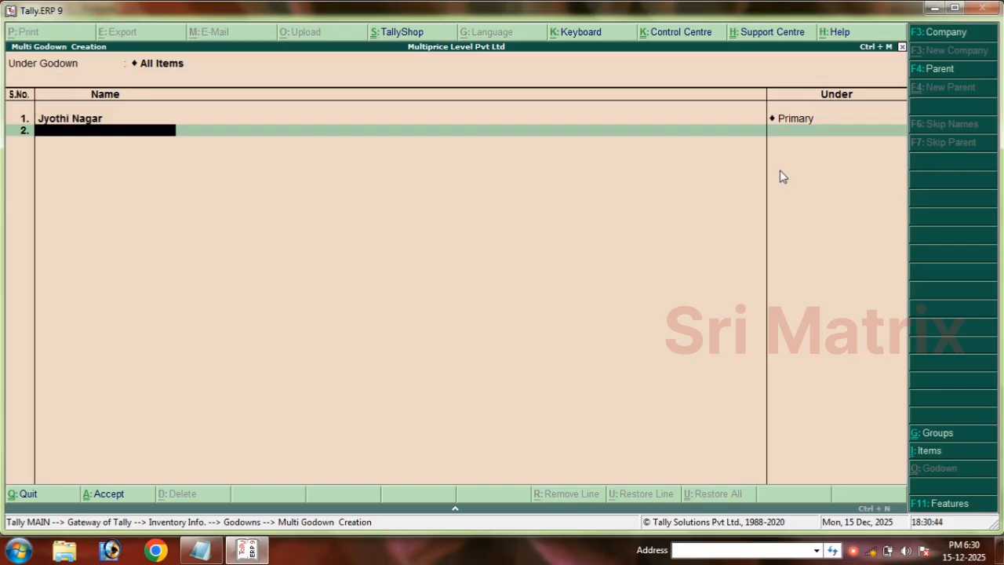
# Add a second godown named By Nagar, and keep Primary as its parent after rechecking the parent choices
pyautogui.write('By Nagar')
pyautogui.press('Return')
pyautogui.press('Return')
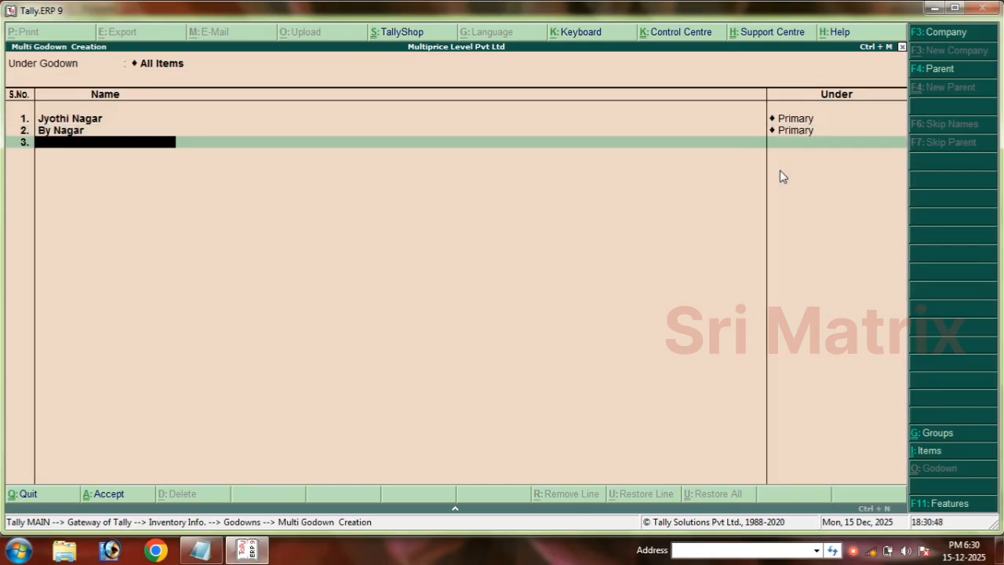
pyautogui.press('BackSpace')
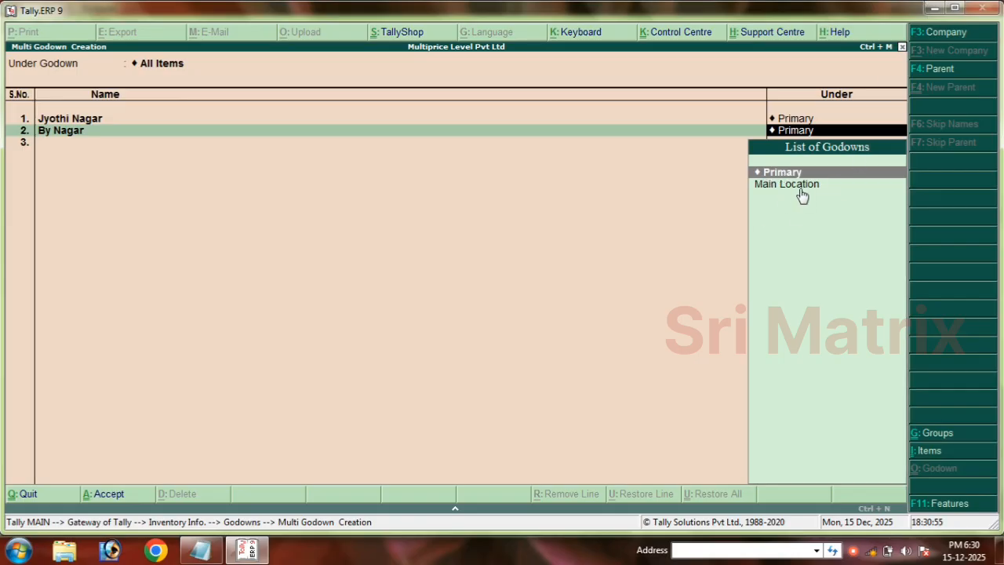
pyautogui.press('Return')
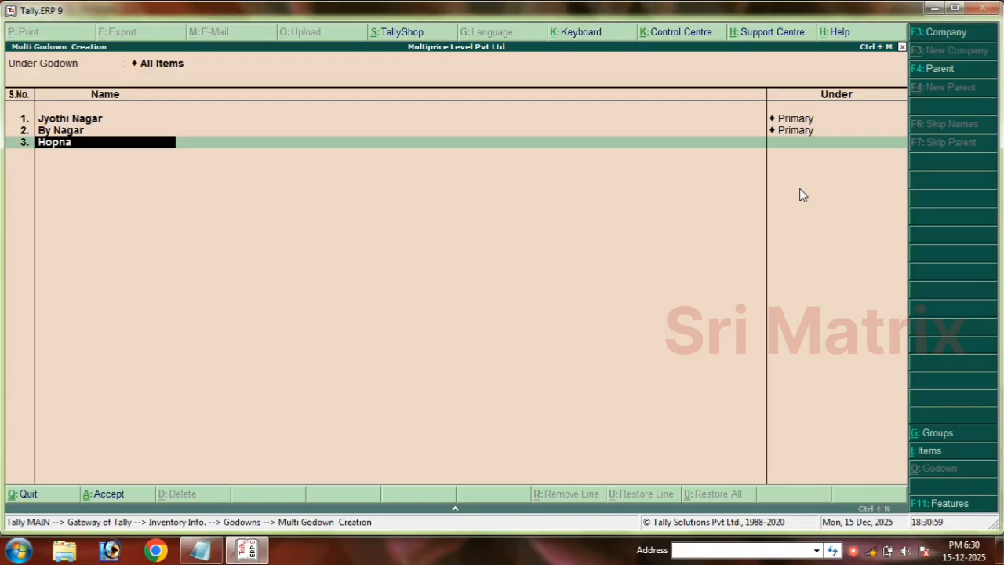
pyautogui.press('Return')
pyautogui.press('Down')
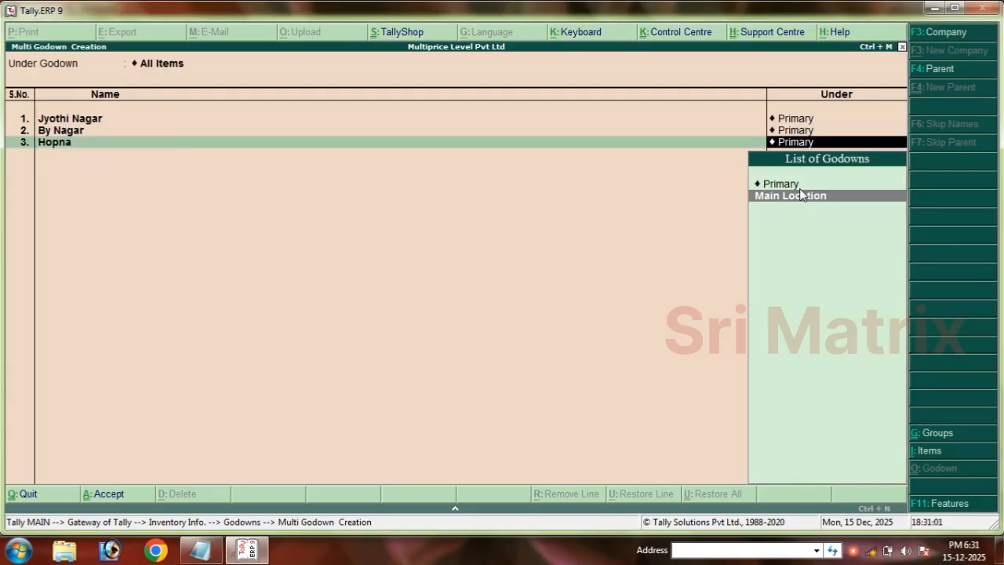
pyautogui.press('BackSpace')
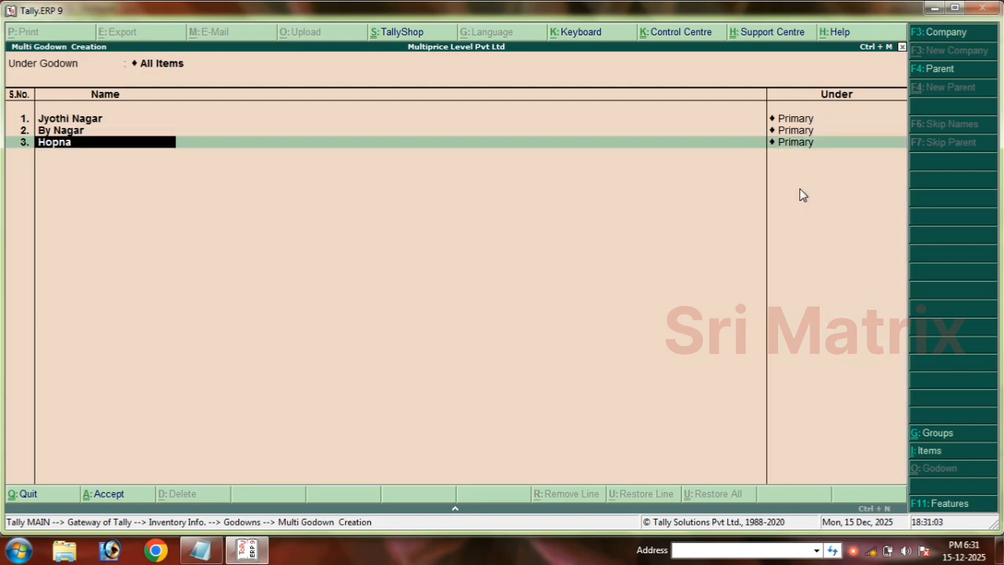
# Clear the unwanted third godown name, Hopna, and save the Jyothi Nagar and By Nagar godowns
pyautogui.press('BackSpace')
pyautogui.press('BackSpace')
pyautogui.press('BackSpace')
pyautogui.press('BackSpace')
pyautogui.press('BackSpace')
pyautogui.press('BackSpace')
pyautogui.press('Return')
pyautogui.press('Return')
pyautogui.press('y')
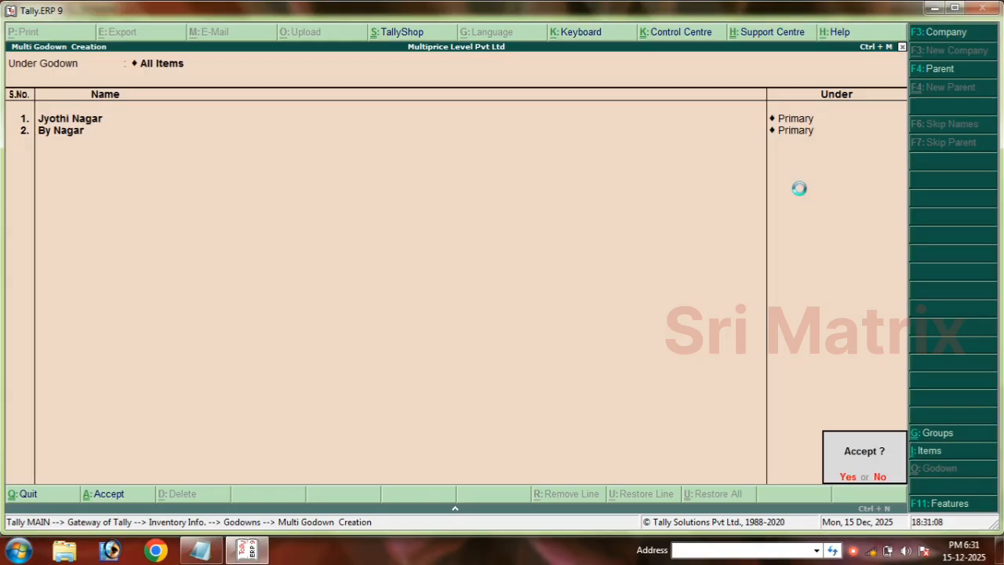
pyautogui.press('Escape')
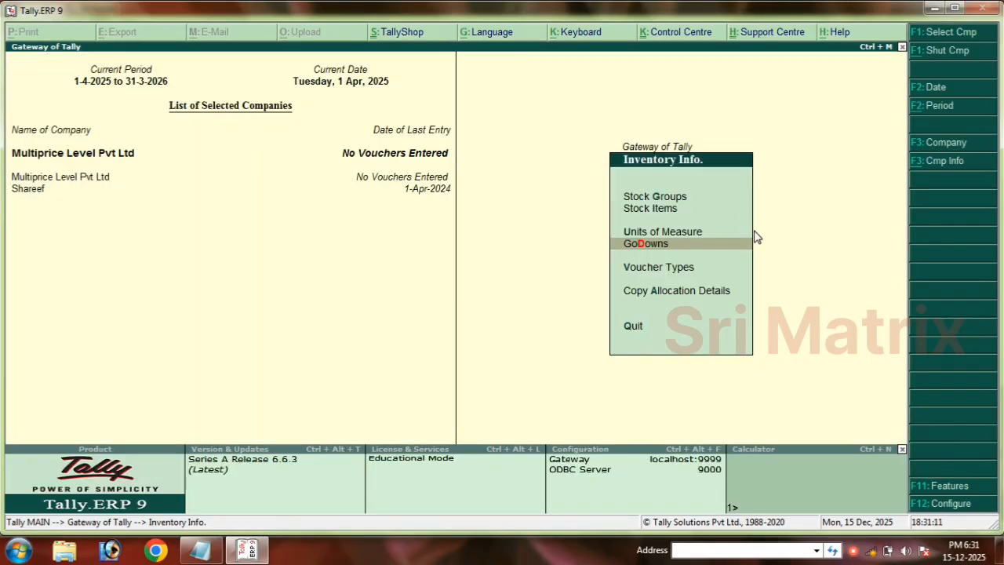
# Look up the quantity unit in the Notepad problem text and create a simple unit of measure with symbol nos and 0 decimal places
pyautogui.click(667, 237)
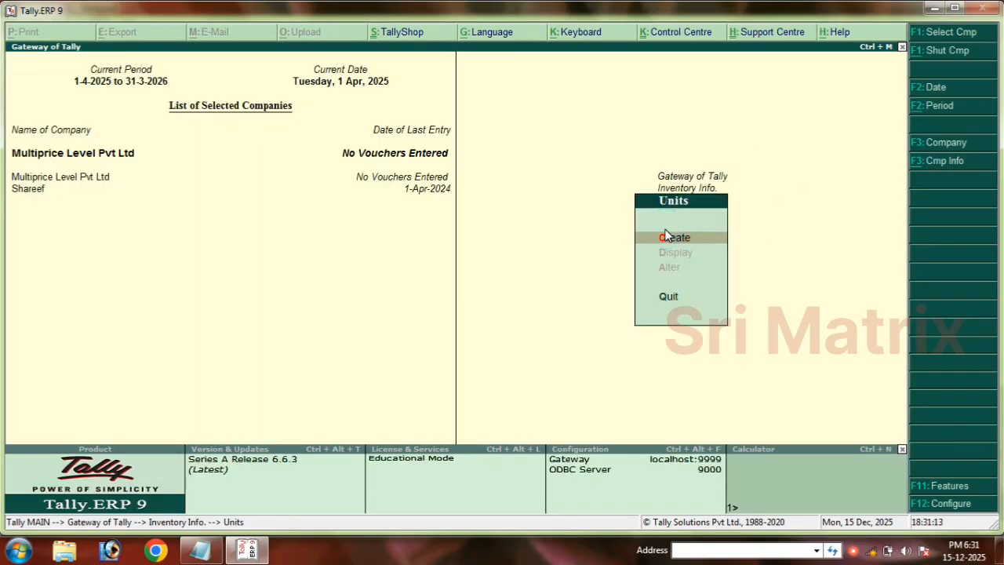
pyautogui.click(668, 237)
pyautogui.click(201, 549)
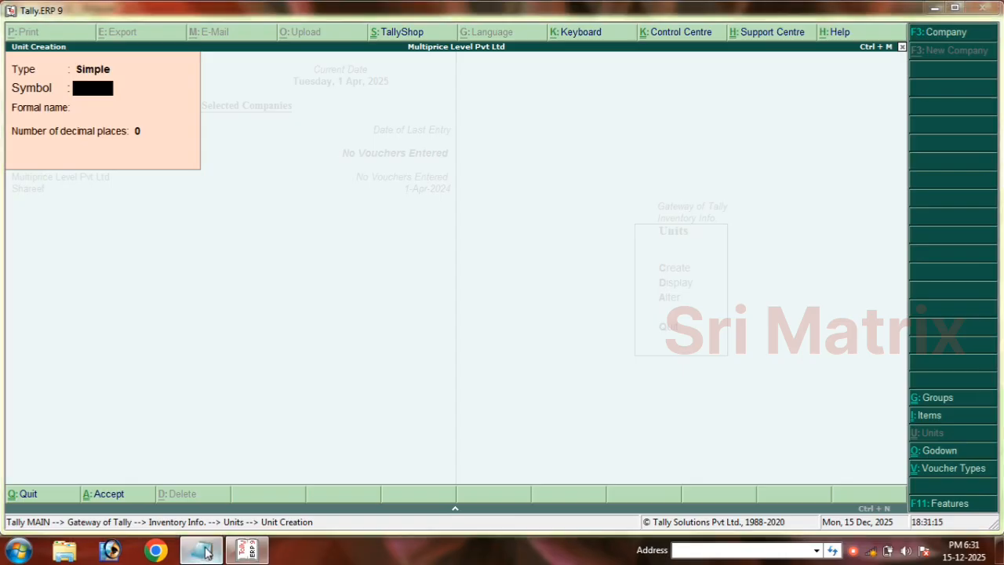
pyautogui.moveTo(317, 237); pyautogui.dragTo(288, 233)
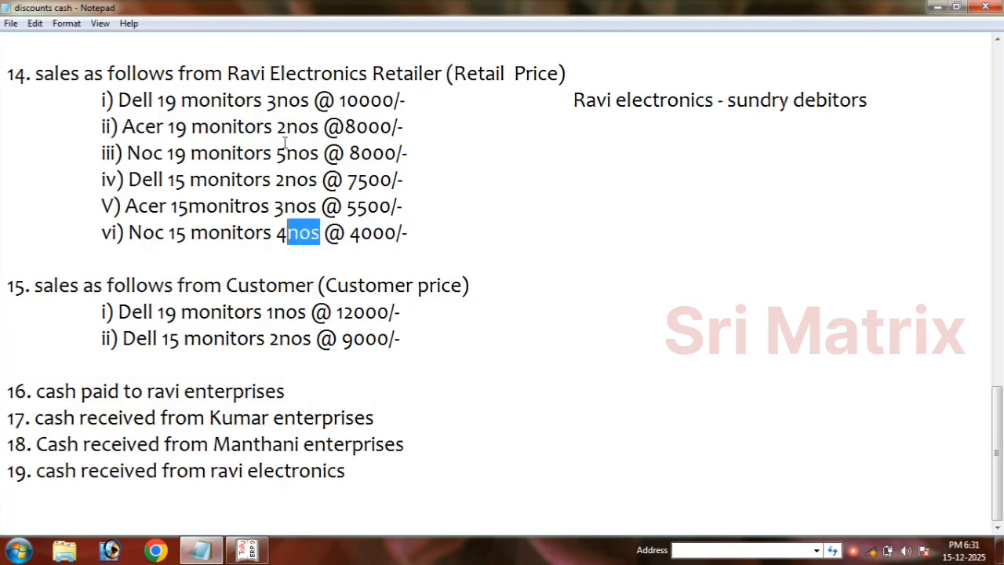
pyautogui.moveTo(286, 143); pyautogui.dragTo(297, 142)
pyautogui.click(248, 549)
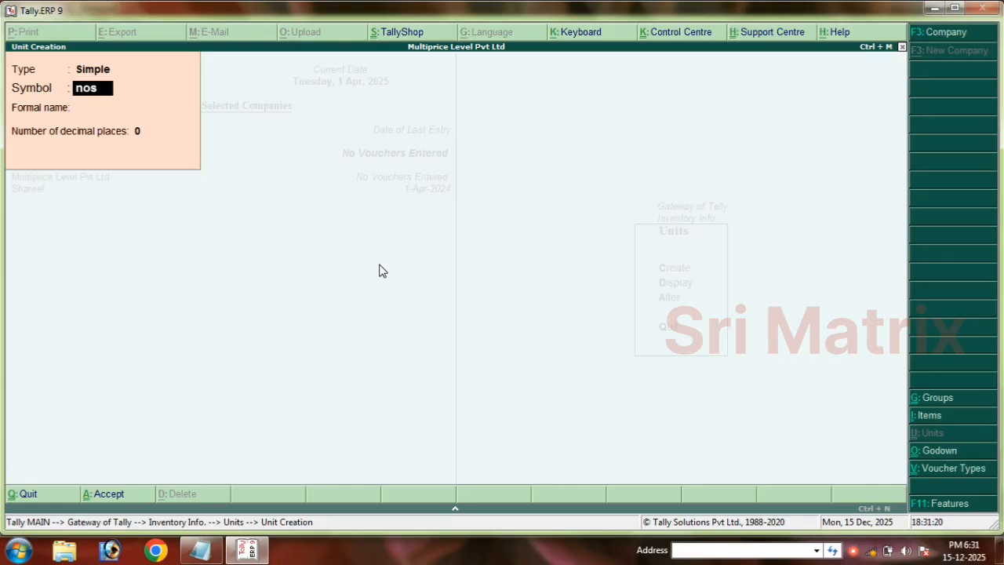
pyautogui.press('Return')
pyautogui.press('Return')
pyautogui.press('Return')
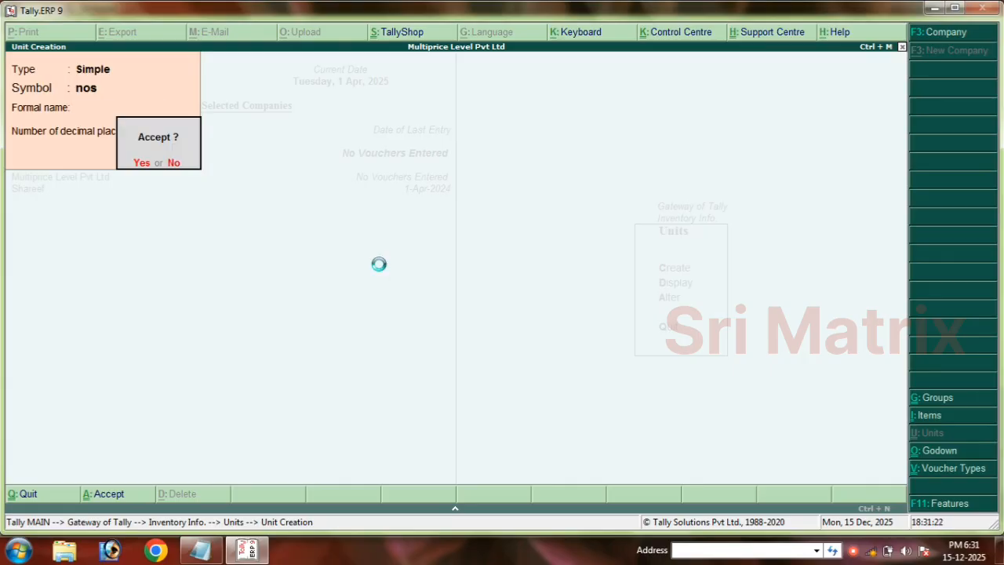
pyautogui.press('Return')
pyautogui.press('Escape')
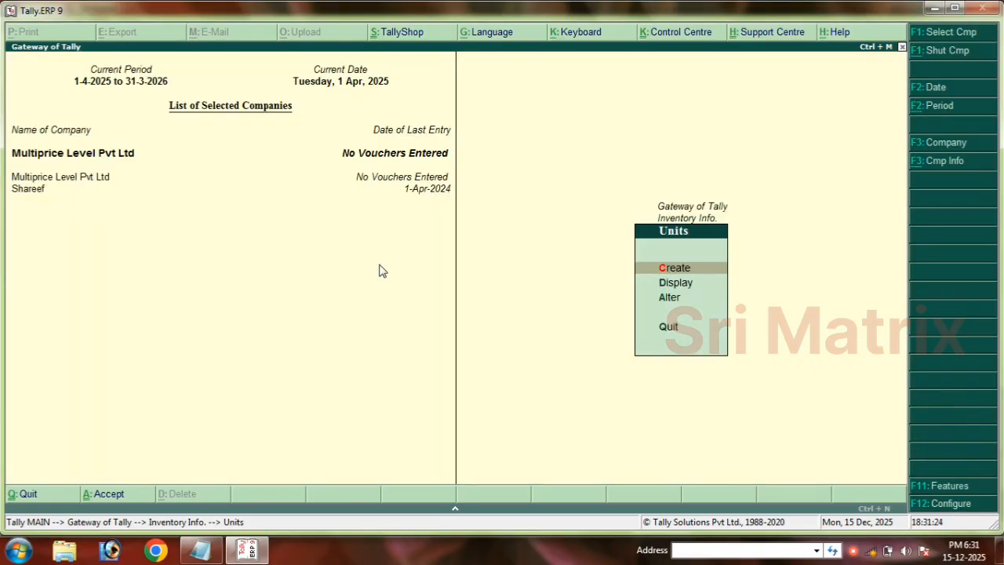
pyautogui.press('Escape')
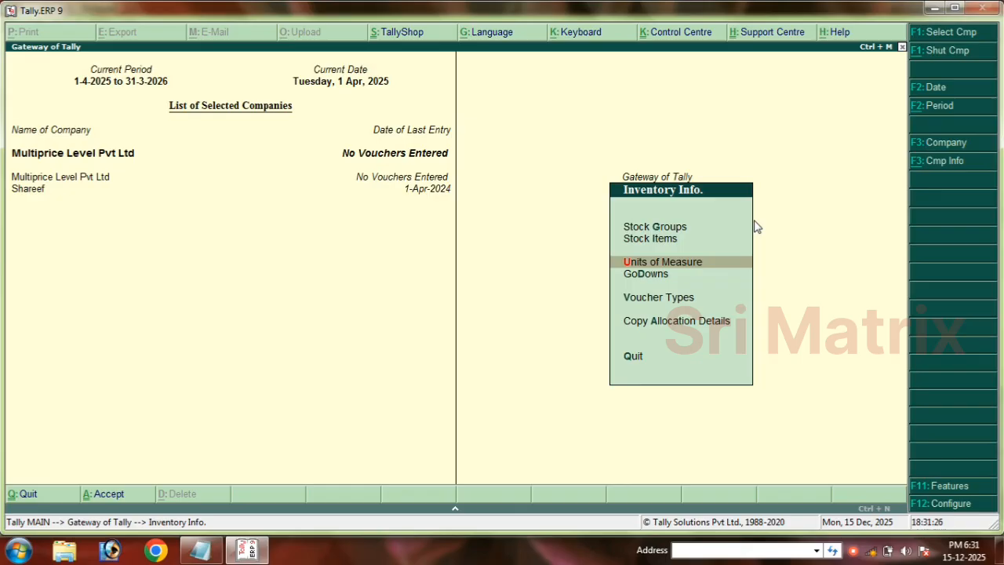
# Open multiple stock item creation for All Items and add Dell 19 under Primary with unit nos
pyautogui.click(651, 240)
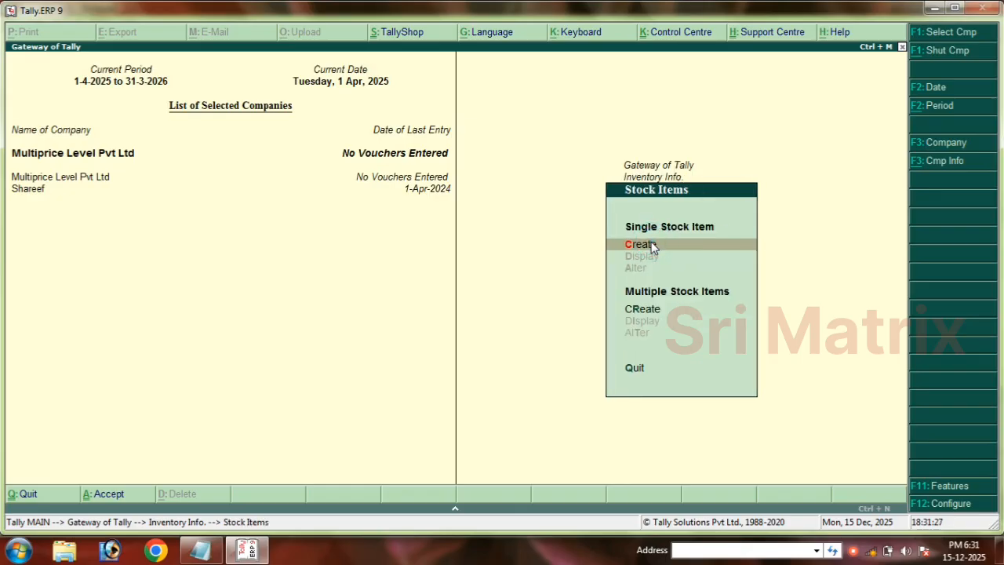
pyautogui.click(643, 309)
pyautogui.press('Return')
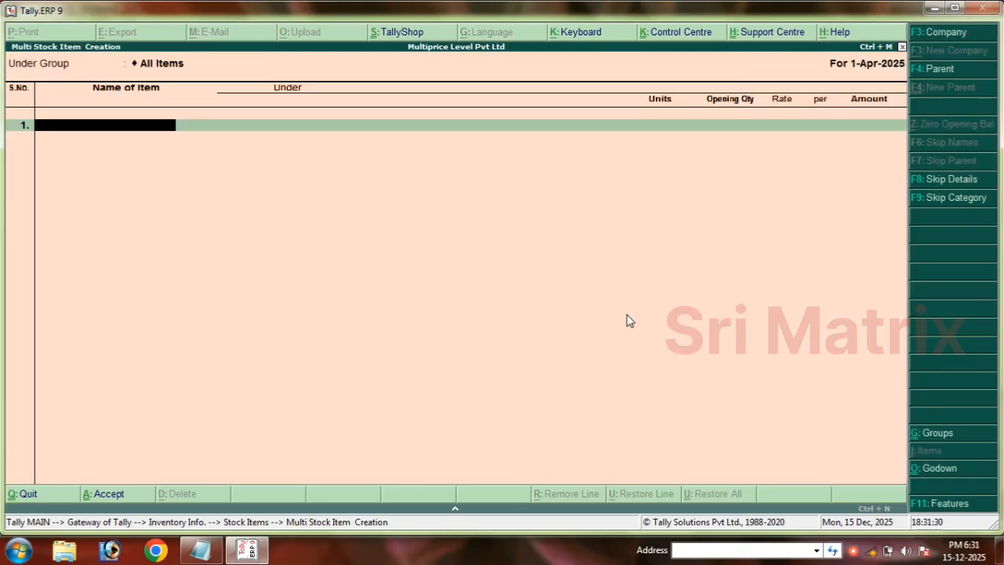
pyautogui.write('Dell 19')
pyautogui.press('Return')
pyautogui.press('Return')
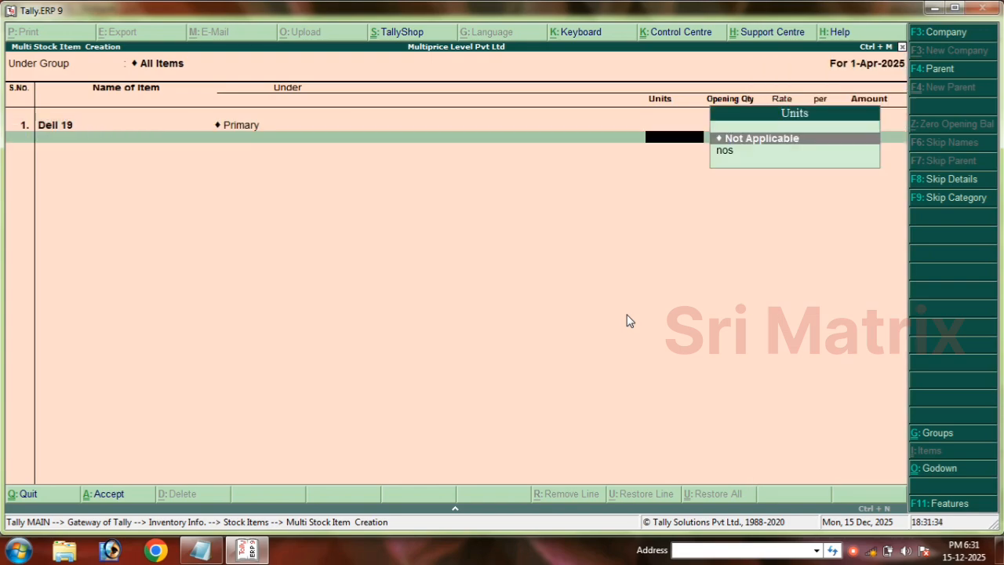
pyautogui.press('Down')
pyautogui.press('Return')
pyautogui.press('Return')
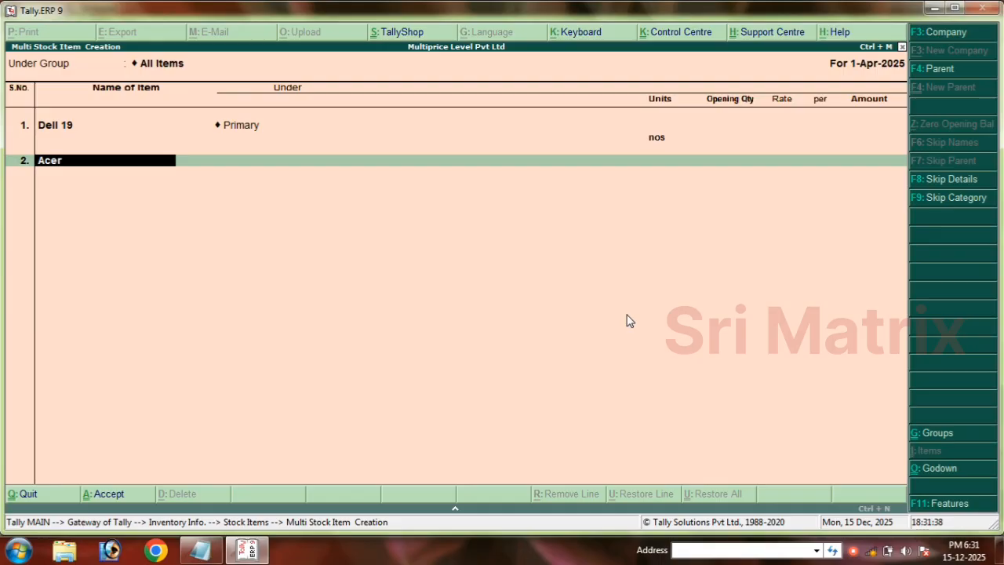
# Add the stock item Acer 19 under Primary with unit nos and no opening quantity
pyautogui.write('Acer 19')
pyautogui.press('Return')
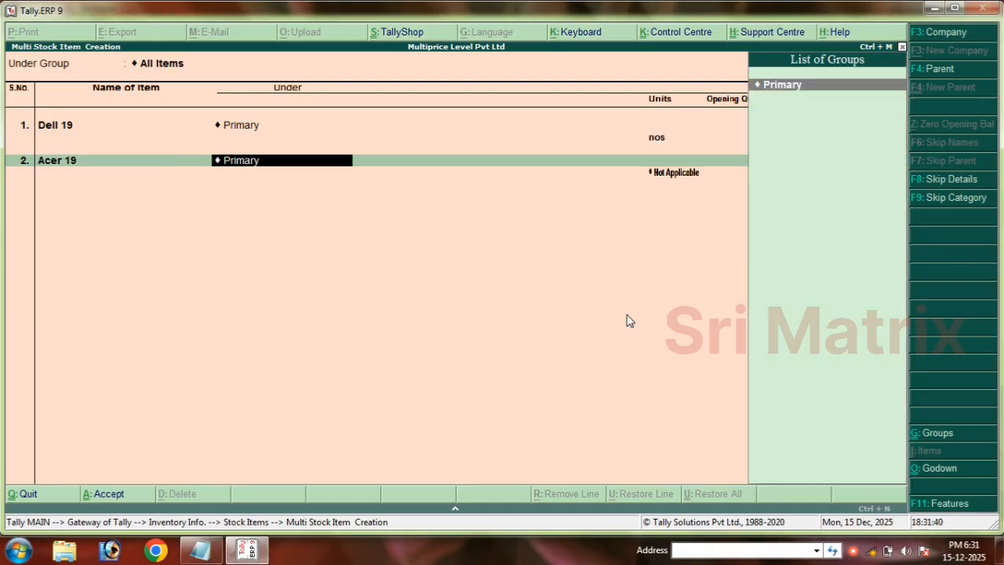
pyautogui.press('Return')
pyautogui.press('Down')
pyautogui.press('Return')
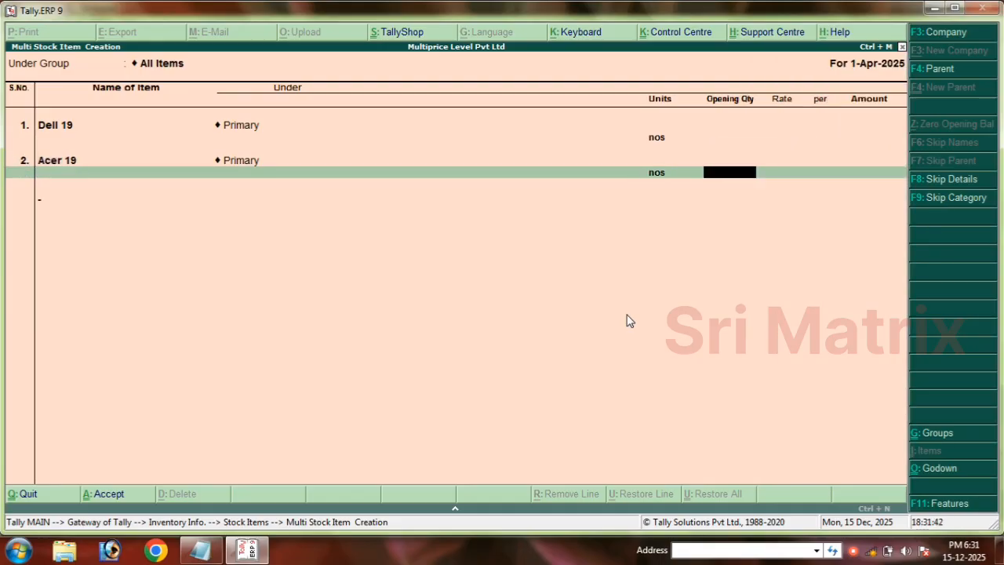
pyautogui.press('Return')
# Add the stock item Noc 19 under Primary with unit nos and no opening quantity
pyautogui.write('Noc')
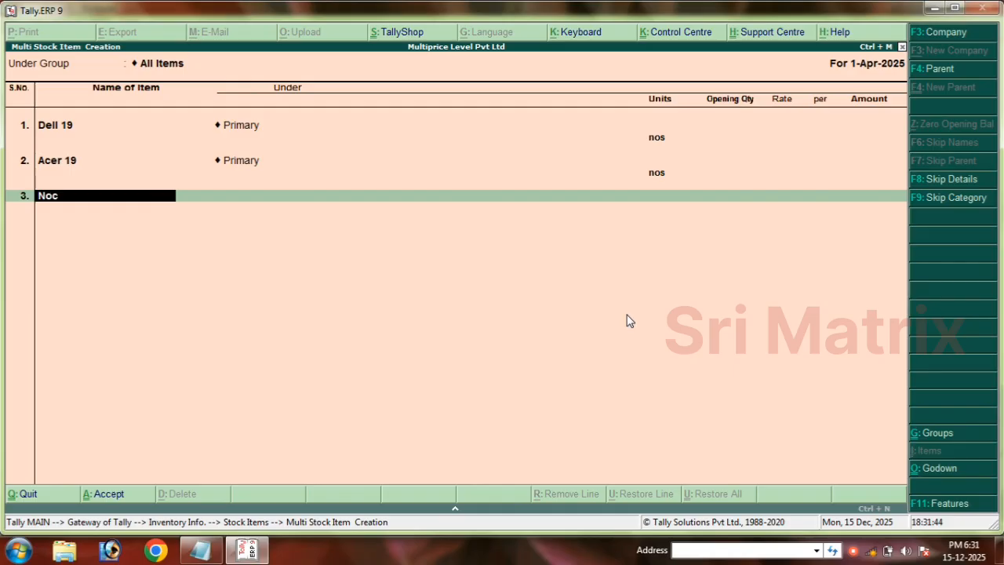
pyautogui.write(' 19')
pyautogui.press('Return')
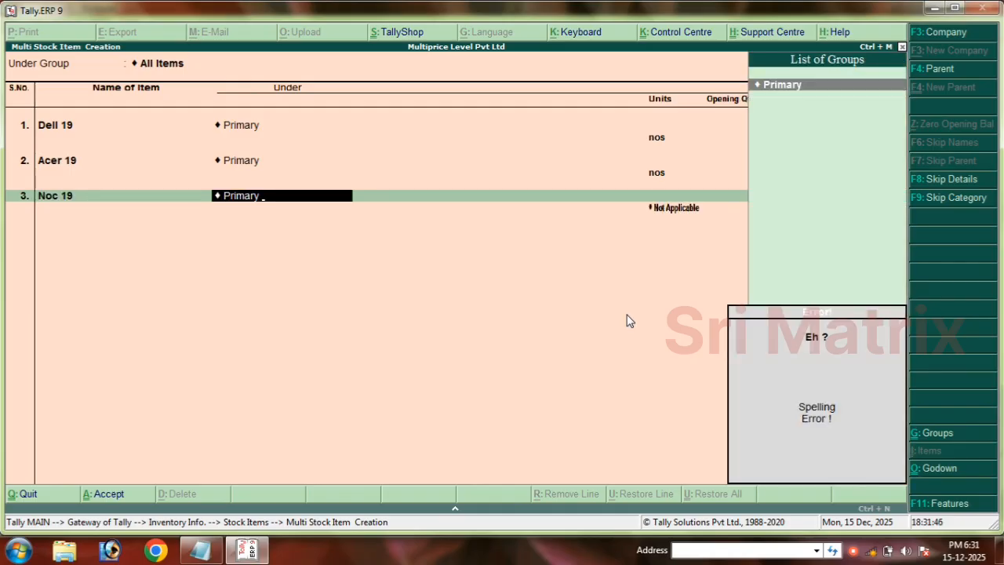
pyautogui.press('Return')
pyautogui.press('Down')
pyautogui.press('Return')
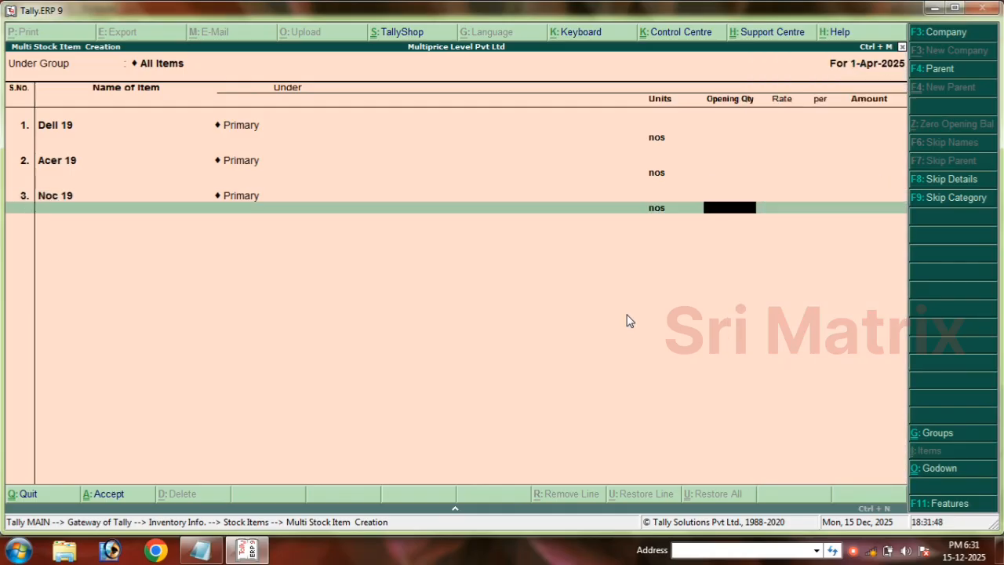
pyautogui.press('Return')
# Check the second purchase's items in the Notepad problem text, and add the stock item Dell 15 under Primary with unit nos
pyautogui.click(202, 553)
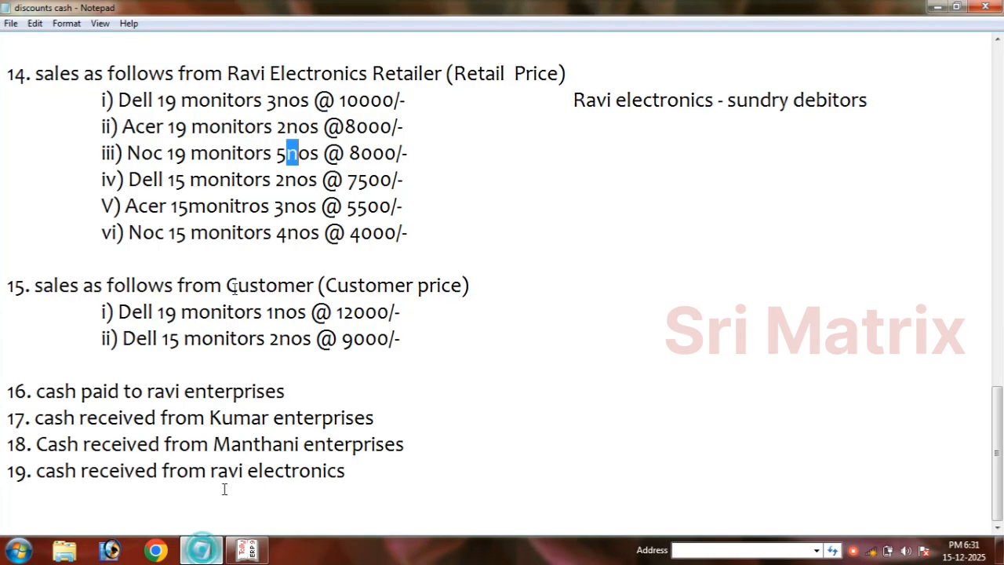
pyautogui.scroll(7, 222, 486)
pyautogui.scroll(5, 172, 229)
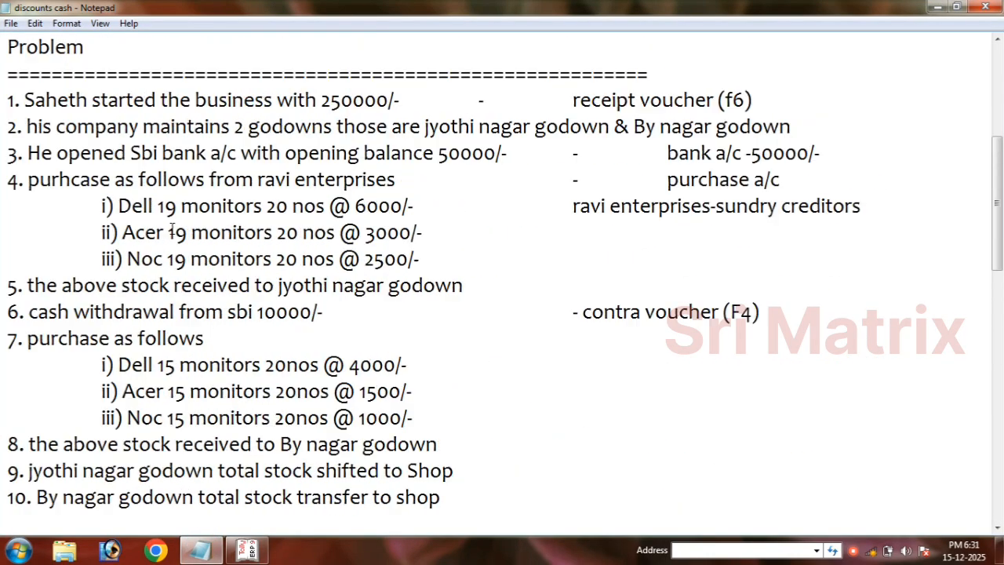
pyautogui.scroll(-1, 175, 234)
pyautogui.scroll(-1, 223, 290)
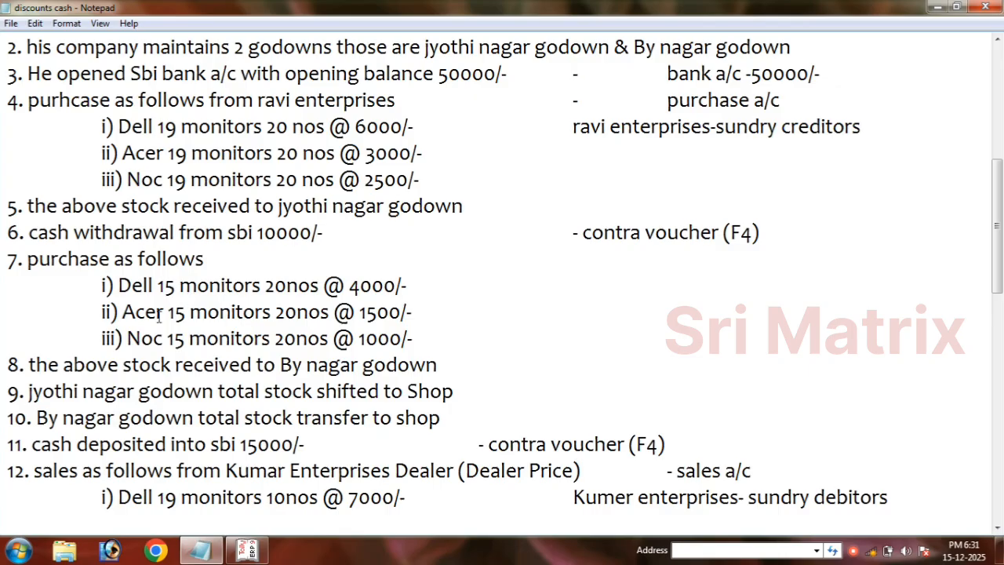
pyautogui.click(246, 549)
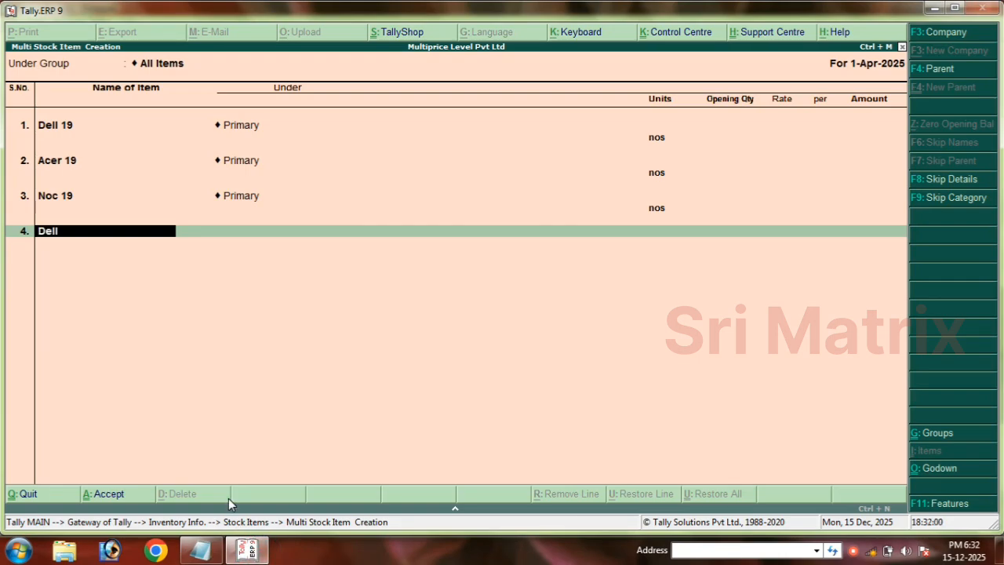
pyautogui.write('5')
pyautogui.press('Return')
pyautogui.press('Return')
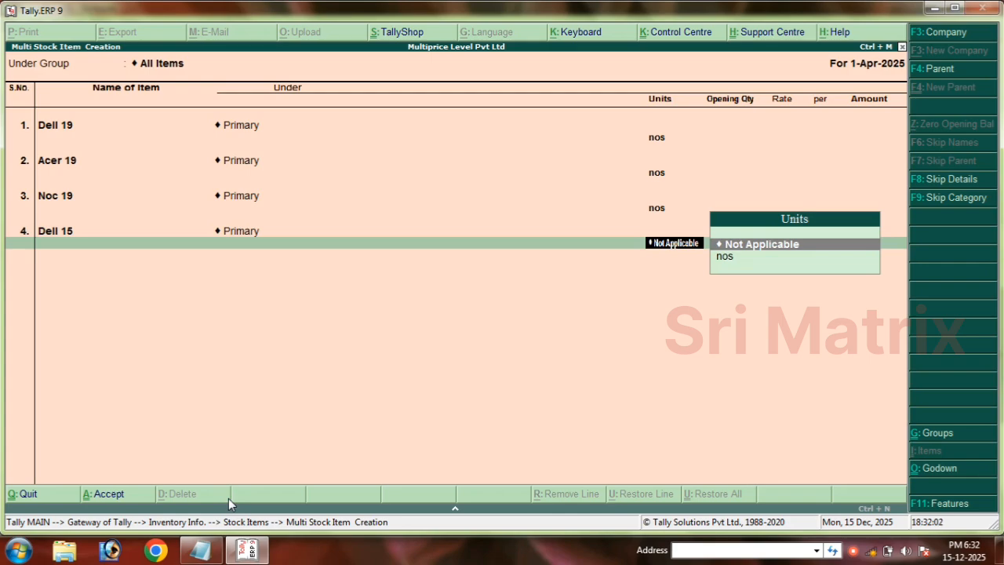
pyautogui.press('Down')
pyautogui.press('Return')
pyautogui.press('Return')
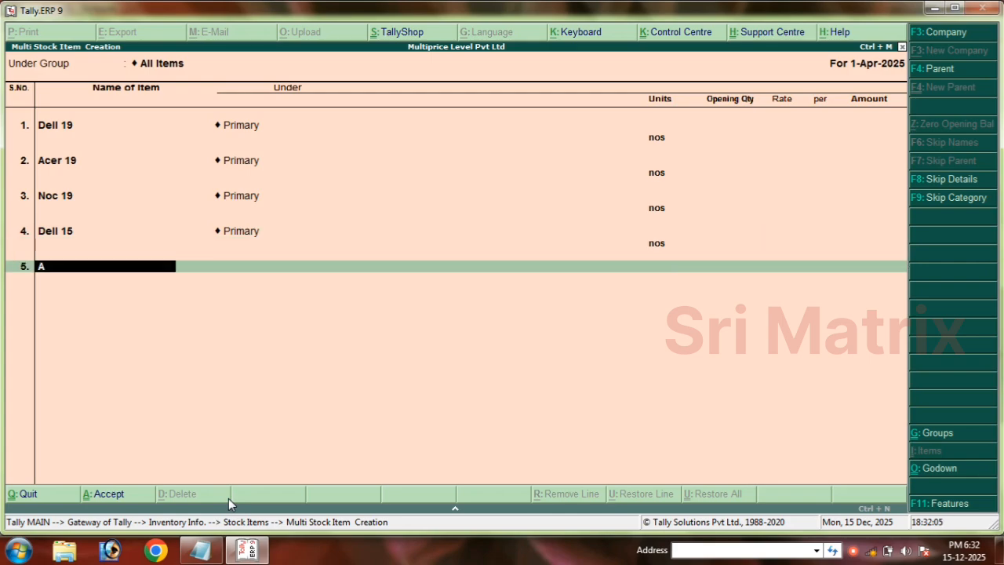
# Complete the fifth stock item as Acer 15 under Primary with unit nos
pyautogui.press('Return')
pyautogui.press('BackSpace')
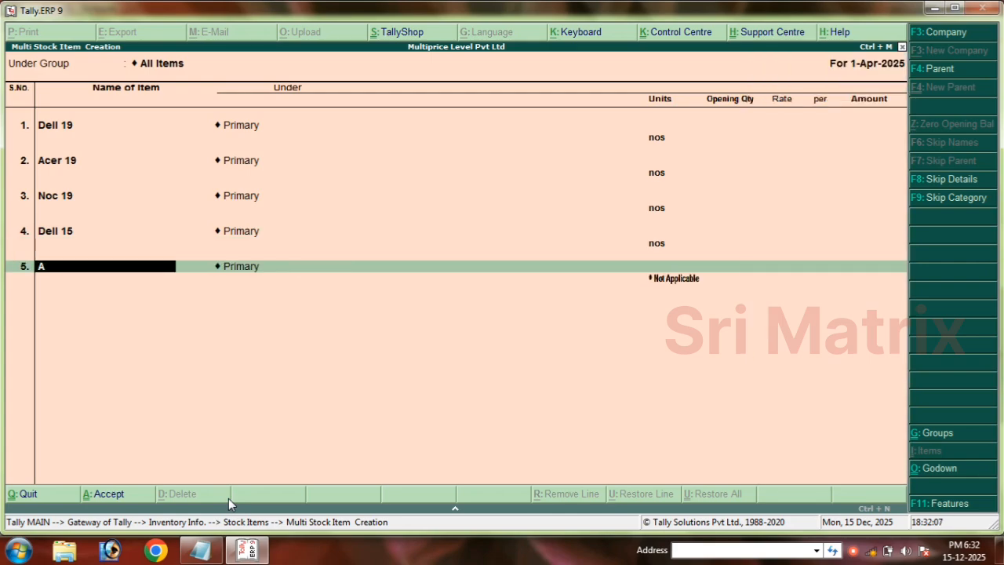
pyautogui.write('cer 15')
pyautogui.press('Return')
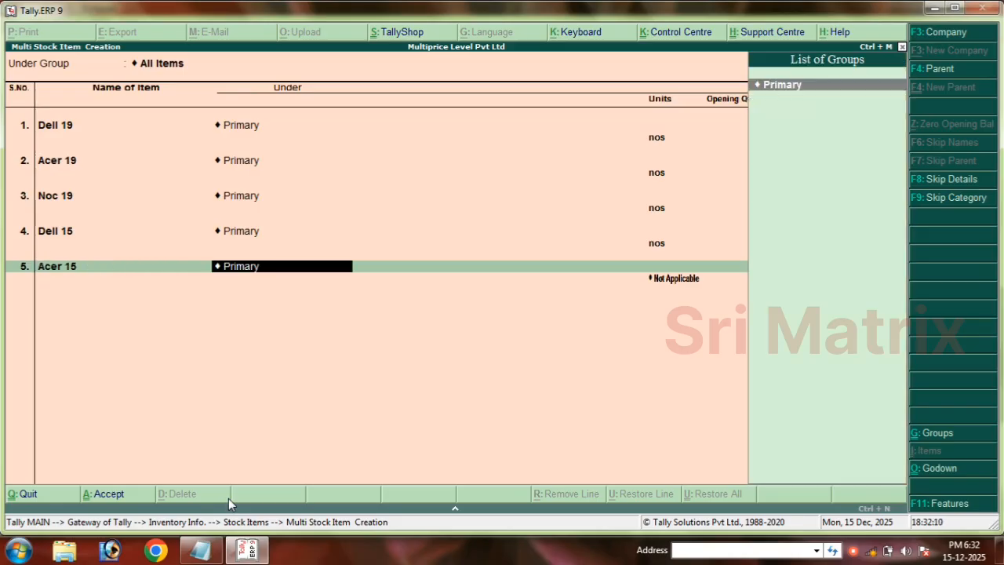
pyautogui.press('Return')
pyautogui.write('n')
pyautogui.press('Return')
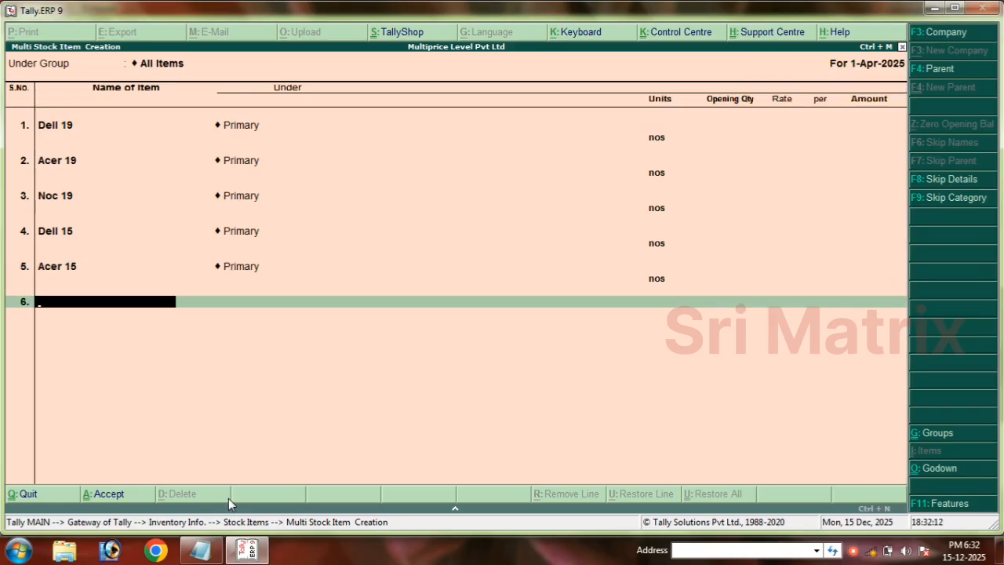
# Add the stock item Noc 15 under Primary with unit nos and no opening quantity
pyautogui.write('Noc')
pyautogui.press('Return')
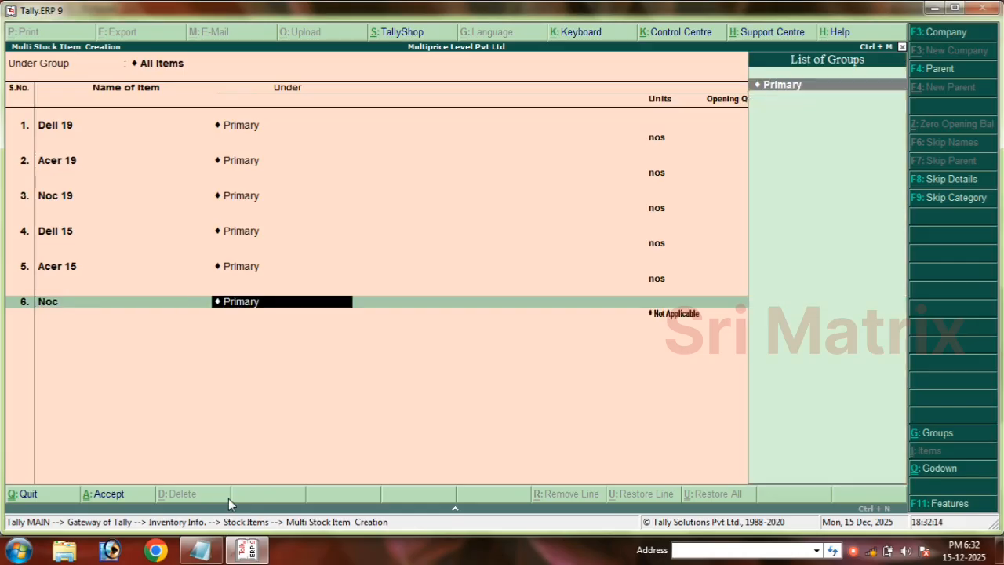
pyautogui.press('BackSpace')
pyautogui.press('BackSpace')
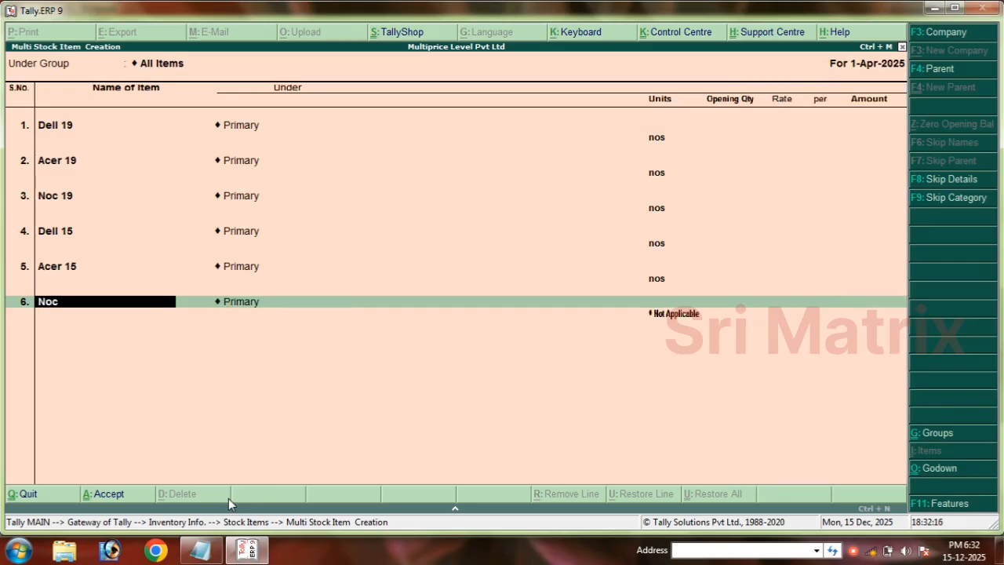
pyautogui.press('Return')
pyautogui.press('Return')
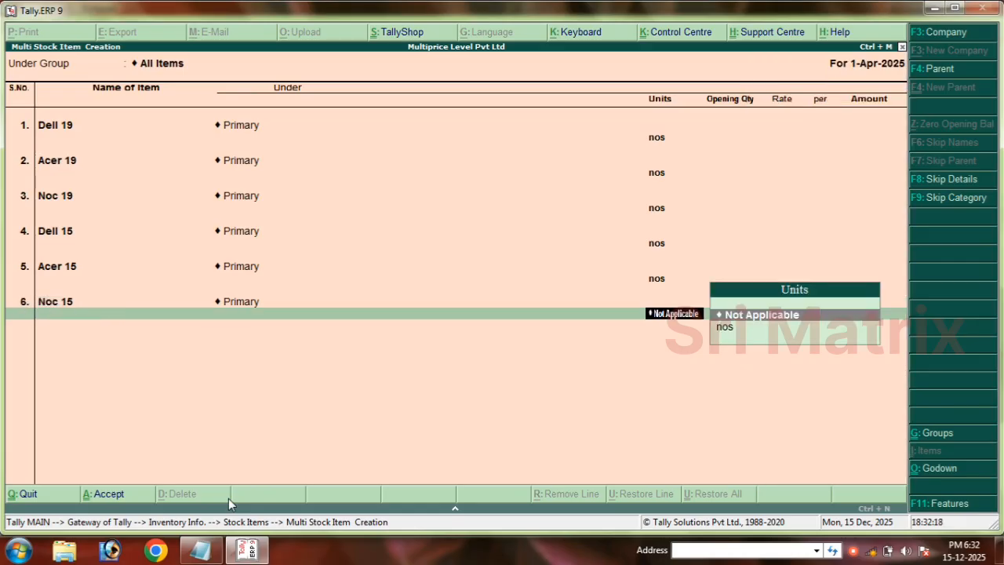
pyautogui.press('Down')
pyautogui.press('Return')
pyautogui.press('Return')
# Save the list of Dell, Acer and Noc stock items, and open accounting voucher creation
pyautogui.press('Return')
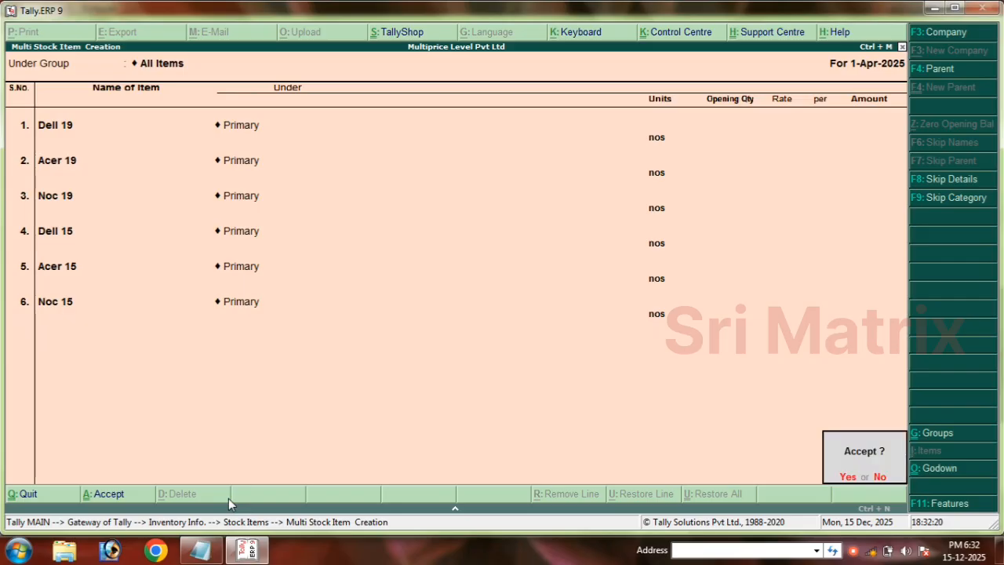
pyautogui.press('Return')
pyautogui.press('Escape')
pyautogui.press('Escape')
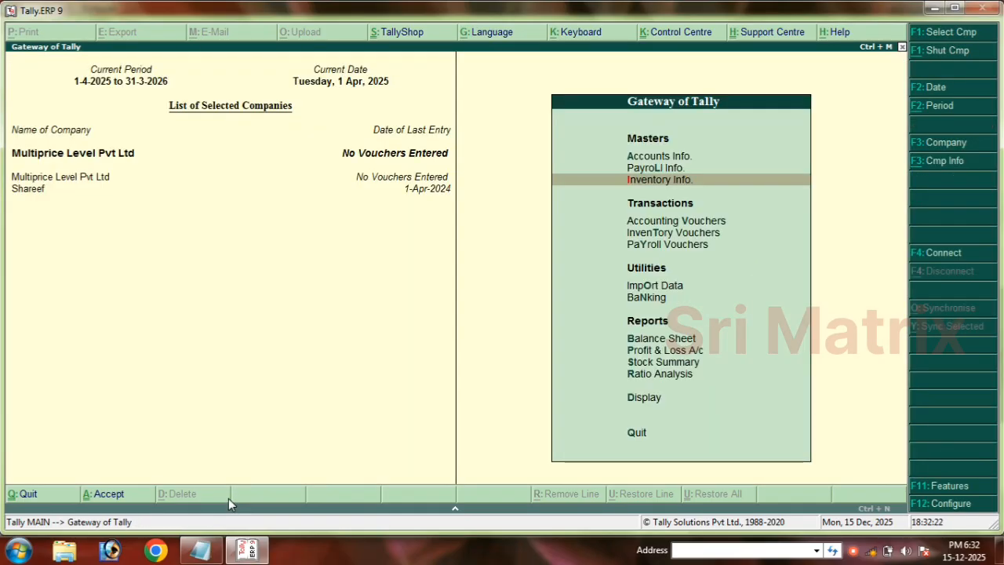
pyautogui.click(658, 224)
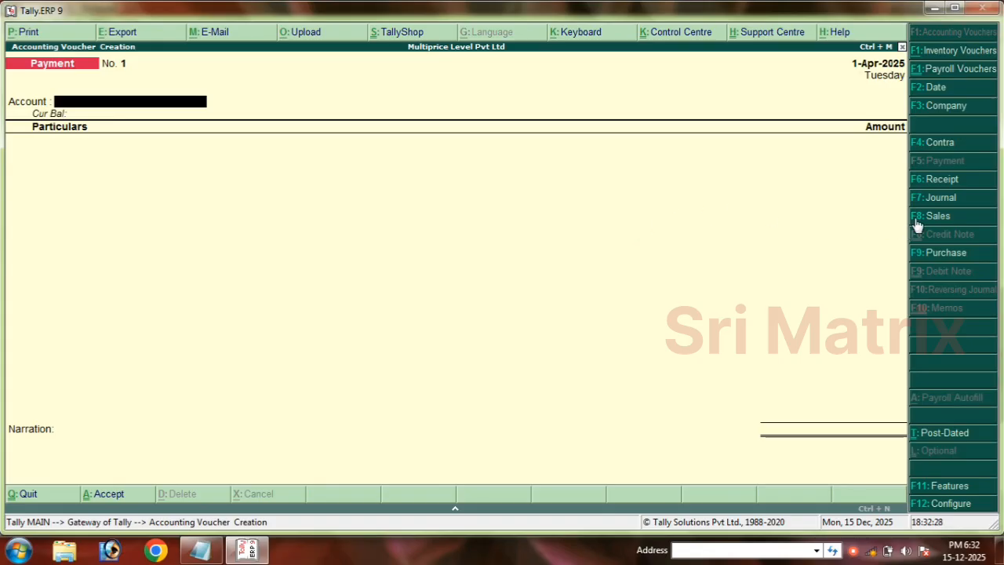
# Start a receipt voucher with Cash as the account and the business owner's ledger as the particulars
pyautogui.click(930, 179)
pyautogui.write('Cas')
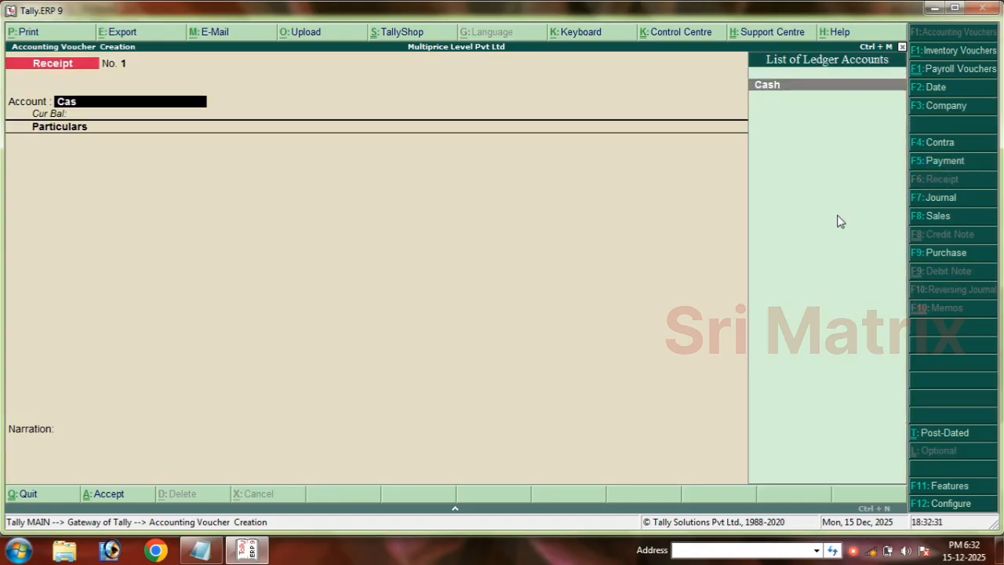
pyautogui.press('Return')
pyautogui.write('Sa')
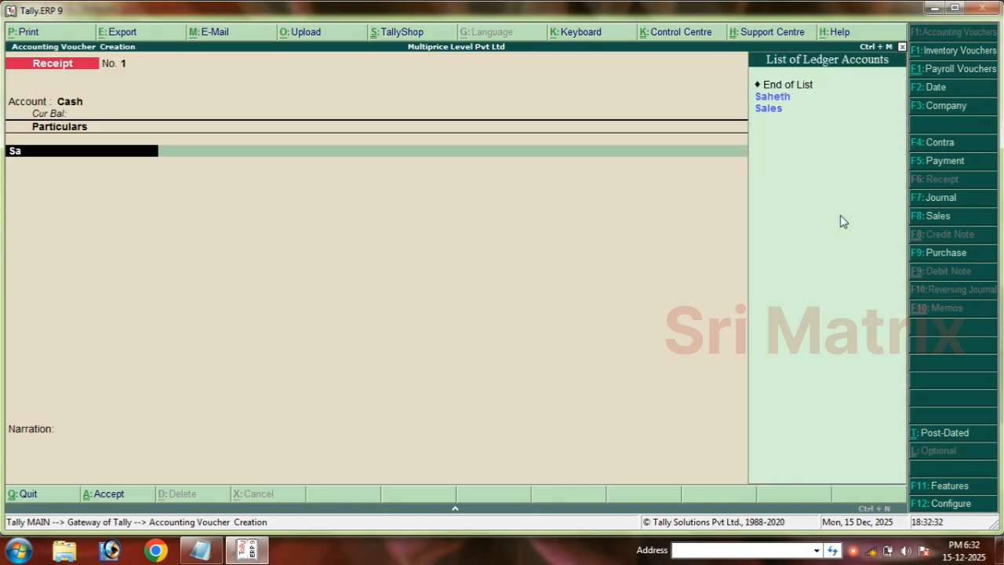
pyautogui.write('h')
pyautogui.press('Return')
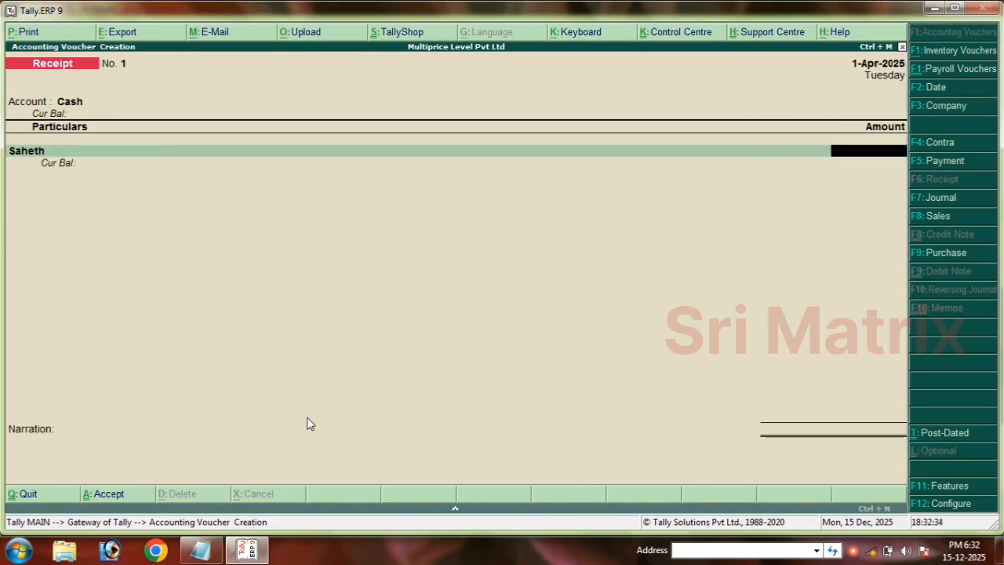
# Check the starting capital in the Notepad problem text, enter 250000 as the receipt amount in Tally, and accept the voucher without narration
pyautogui.click(201, 549)
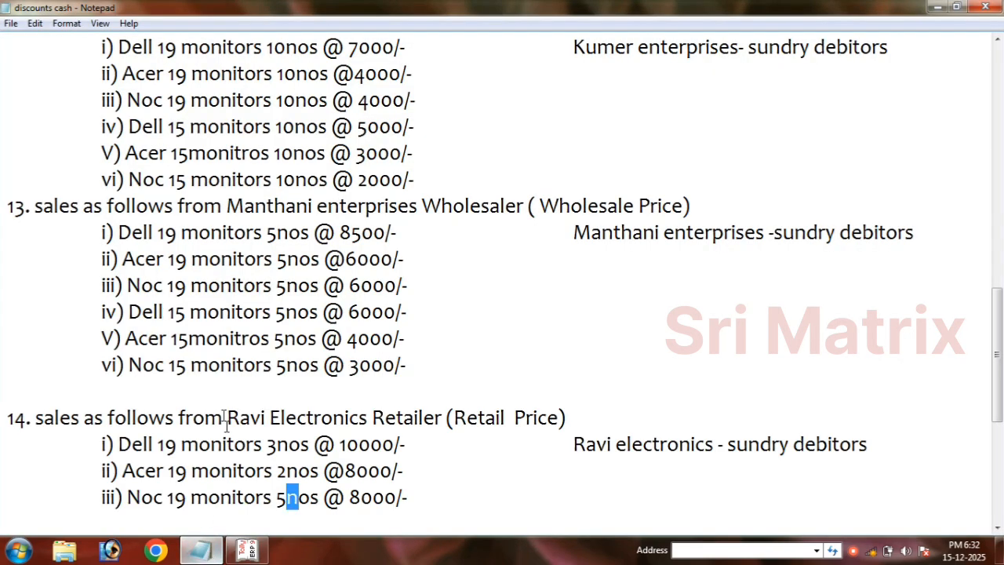
pyautogui.scroll(8, 225, 424)
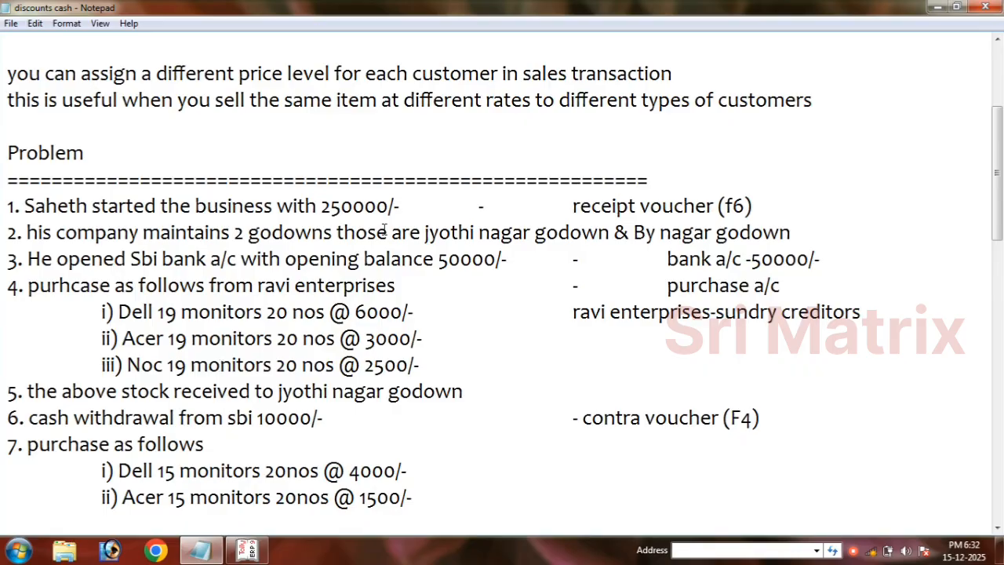
pyautogui.moveTo(400, 207); pyautogui.dragTo(317, 207)
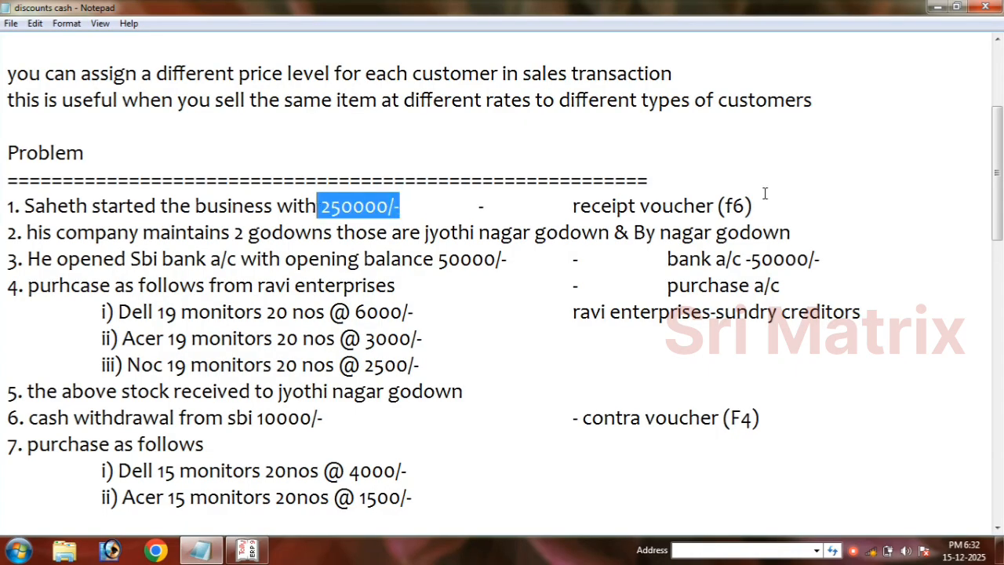
pyautogui.click(249, 550)
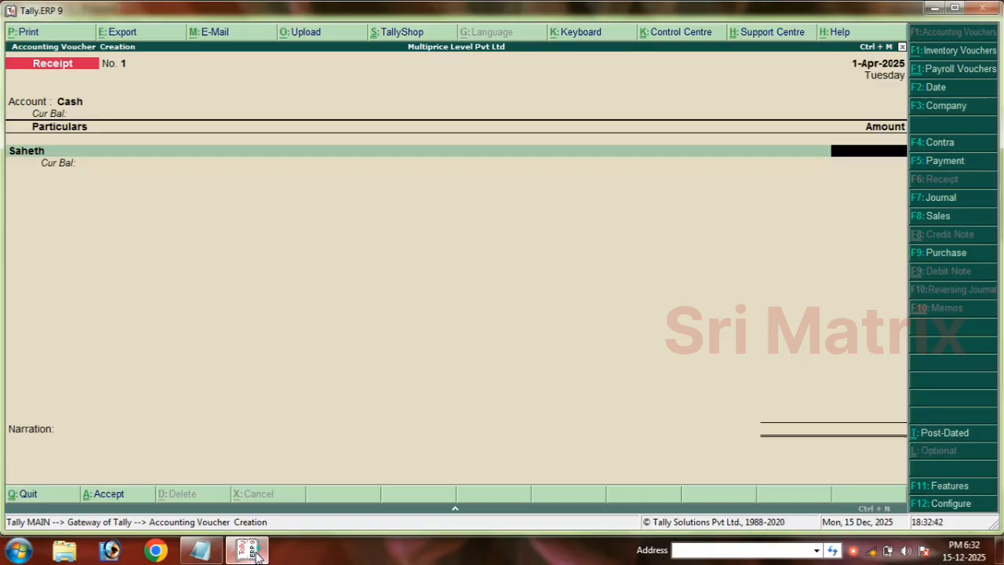
pyautogui.write('250000')
pyautogui.press('Return')
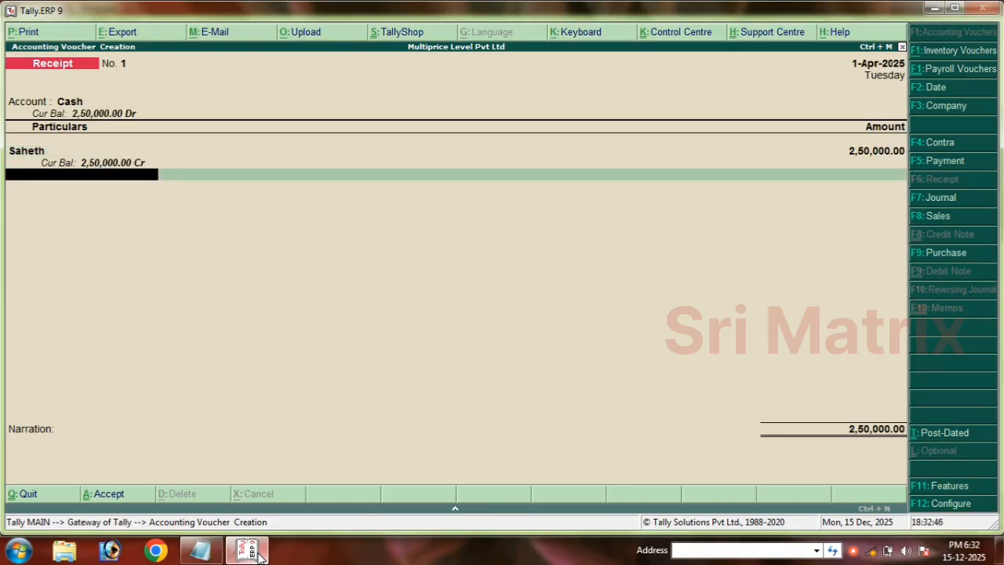
pyautogui.press('Return')
pyautogui.press('Return')
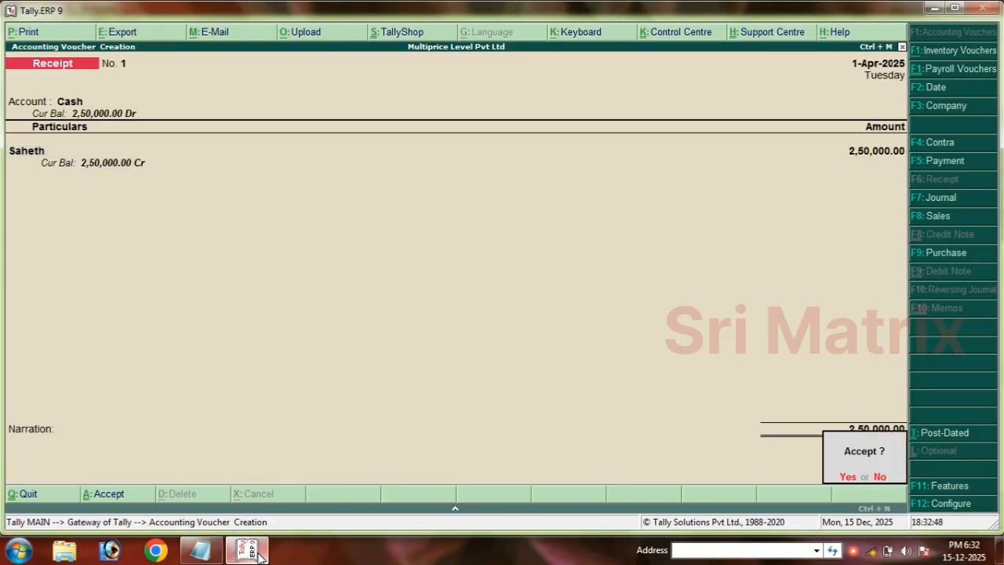
pyautogui.press('Return')
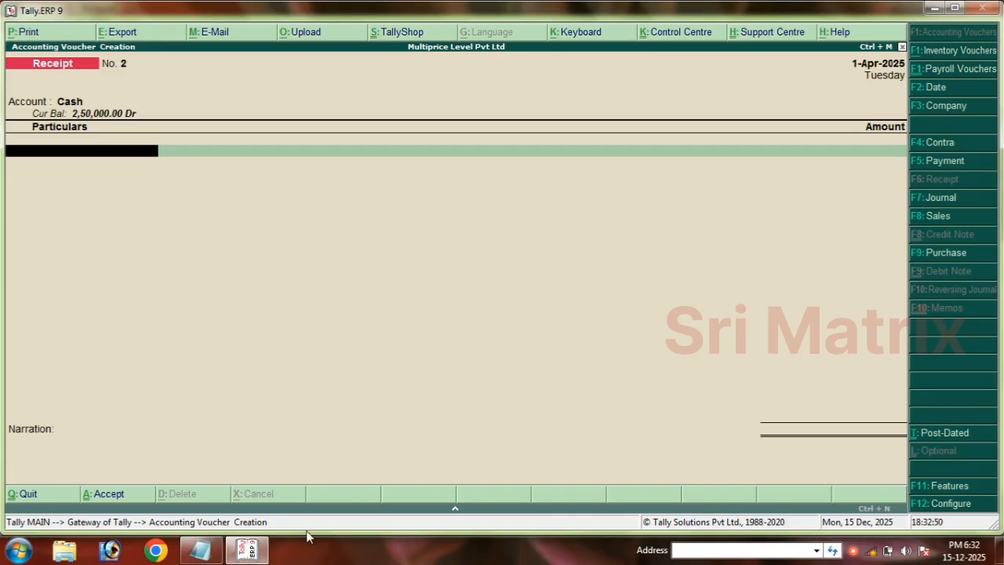
# Review entries 2 to 4 of the Notepad problem text for the godowns, the Sbi opening balance and the first purchase
pyautogui.click(201, 549)
pyautogui.click(96, 229)
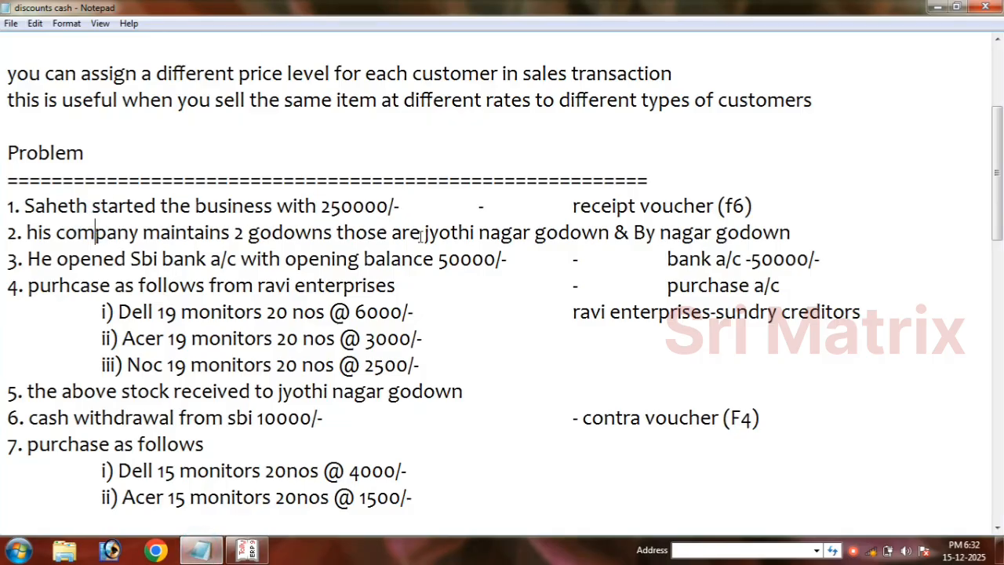
pyautogui.moveTo(424, 234); pyautogui.dragTo(557, 228)
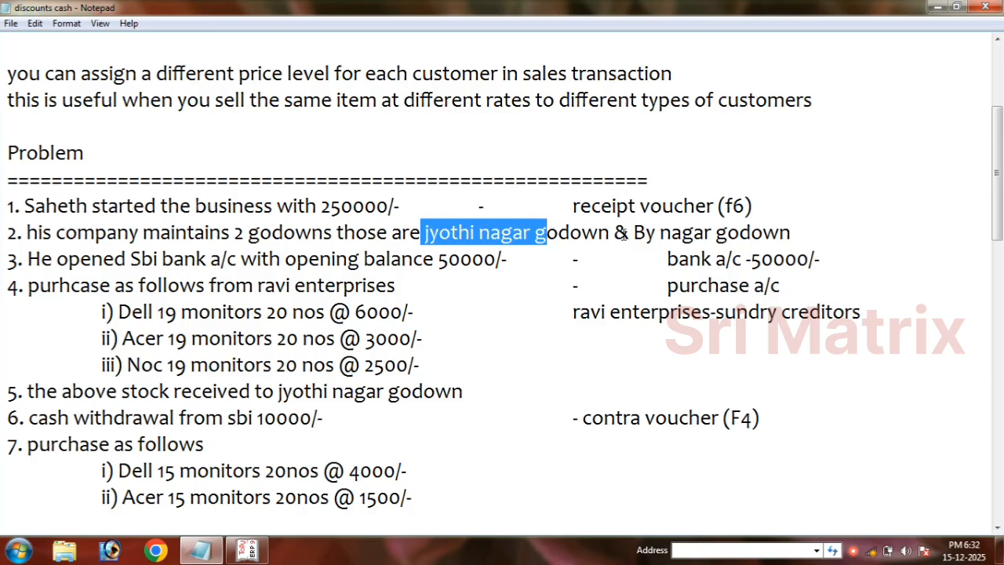
pyautogui.moveTo(634, 234); pyautogui.dragTo(711, 229)
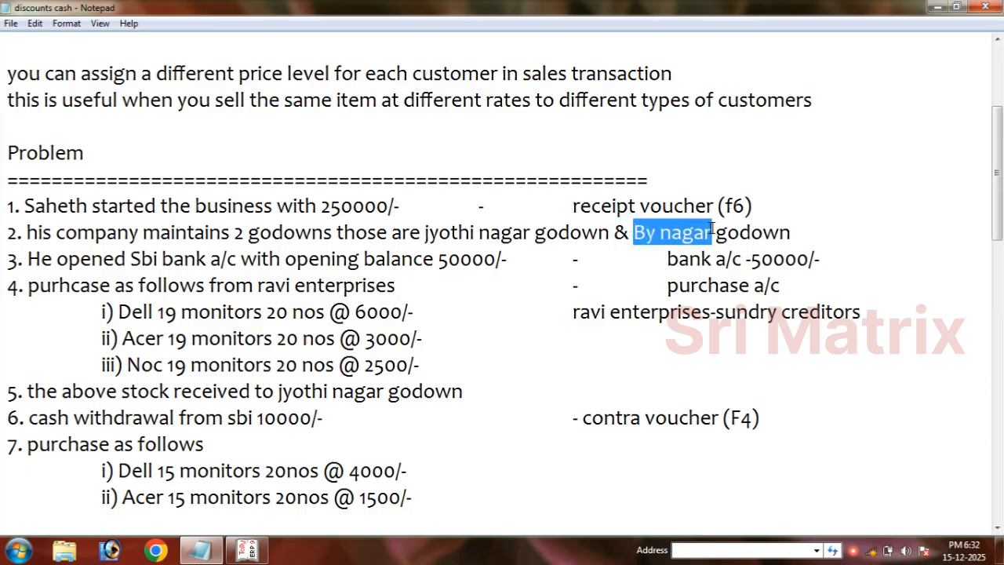
pyautogui.click(117, 252)
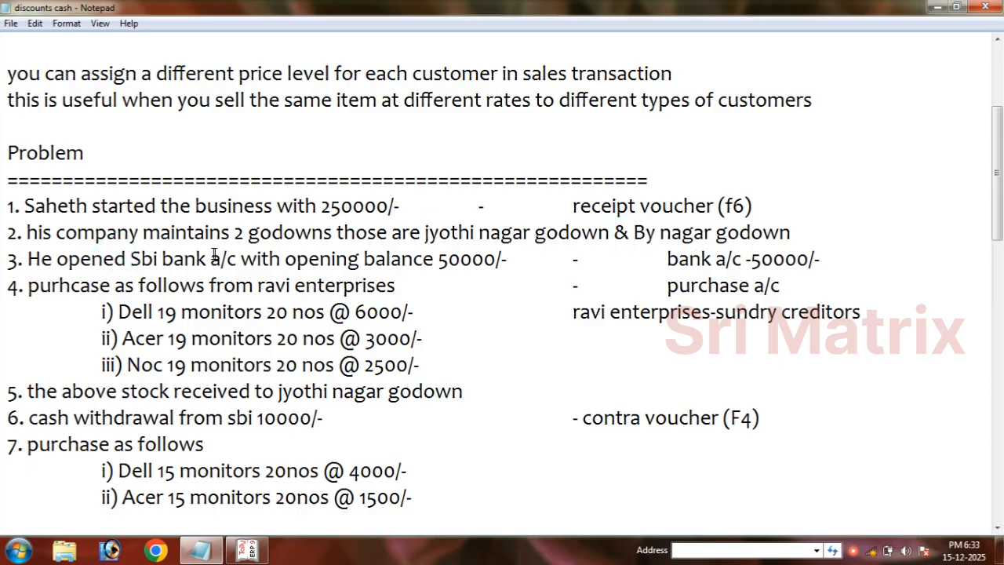
pyautogui.moveTo(279, 259); pyautogui.dragTo(501, 267)
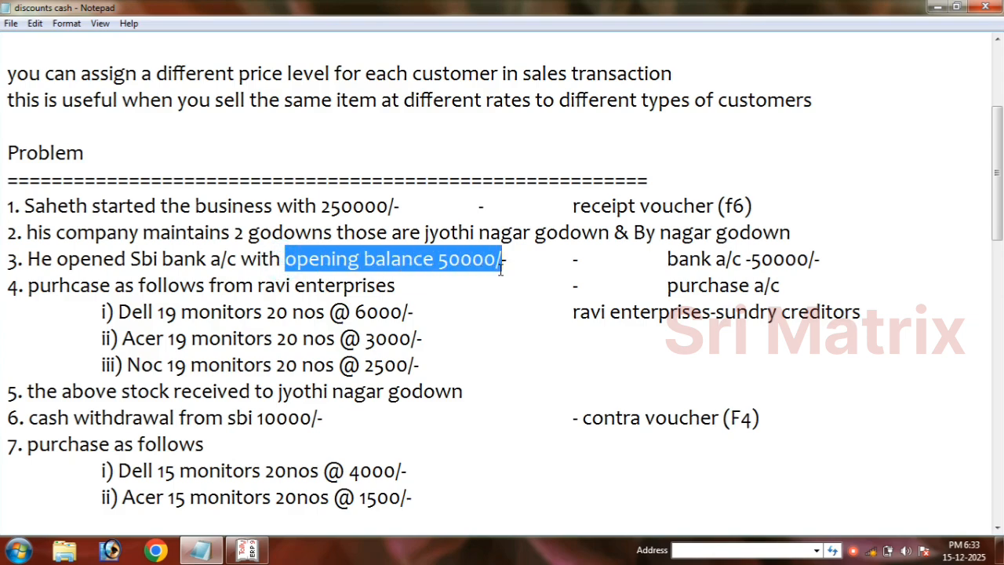
pyautogui.click(396, 312)
pyautogui.scroll(-1, 396, 314)
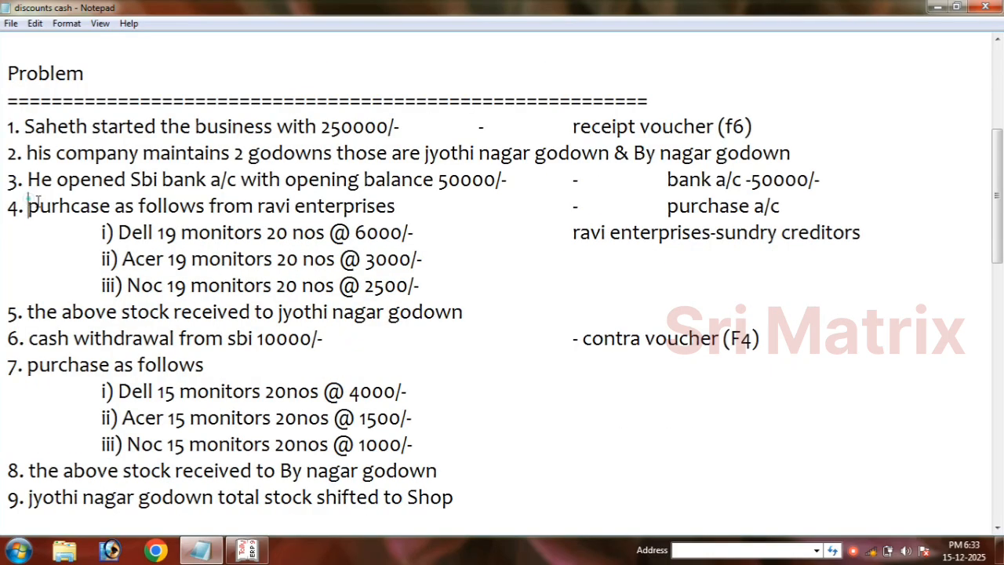
pyautogui.moveTo(29, 206); pyautogui.dragTo(398, 208)
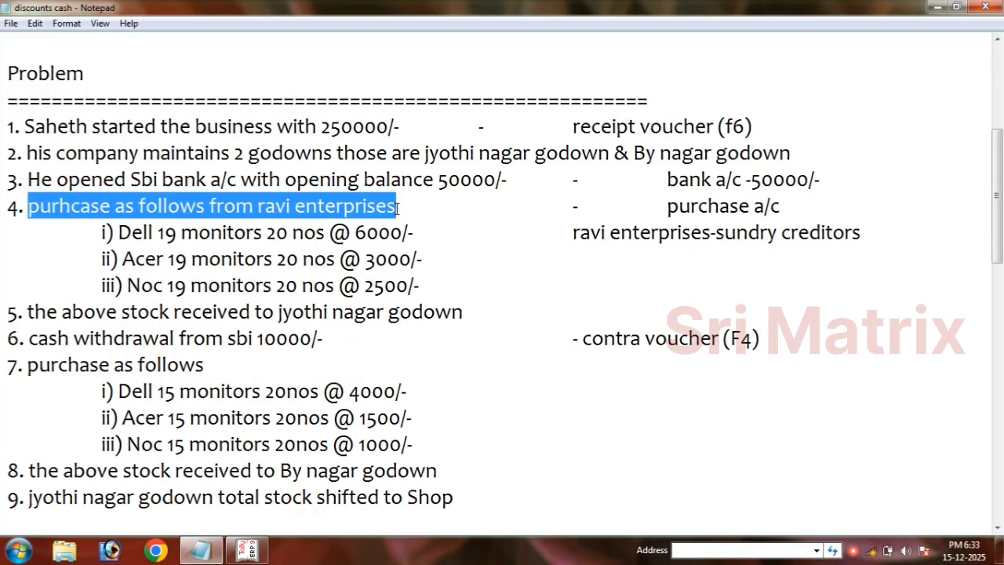
# Append "-Purchase voucher (F9)" to the purchase a/c note of entry 4 in the problem text
pyautogui.click(820, 205)
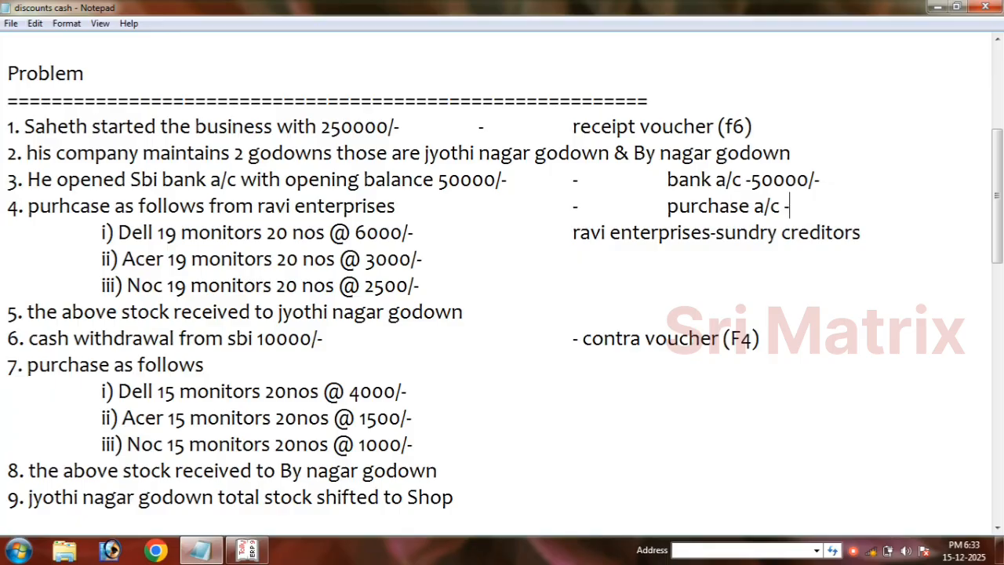
pyautogui.write('Purchas')
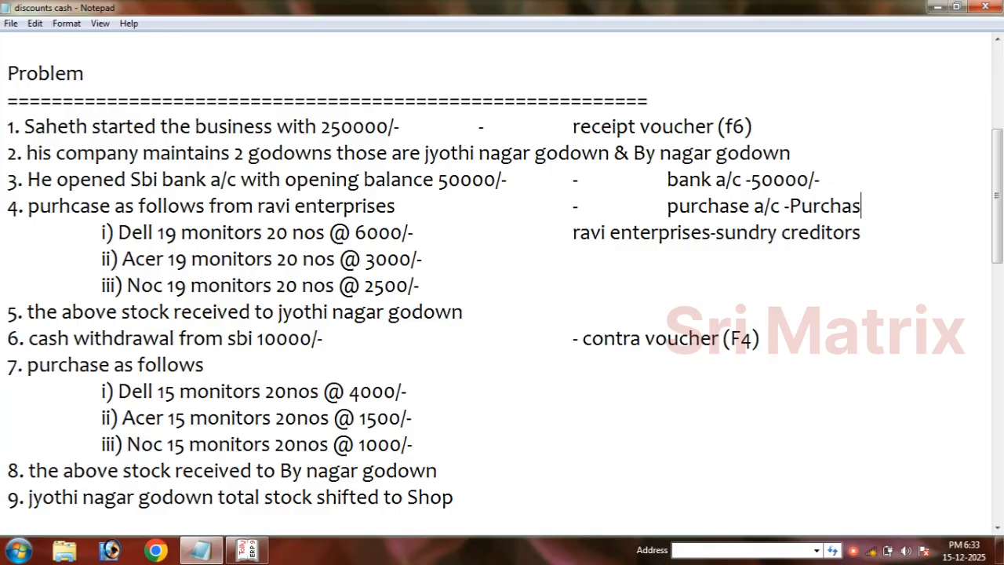
pyautogui.write('e vouch')
pyautogui.press('BackSpace')
pyautogui.write('c')
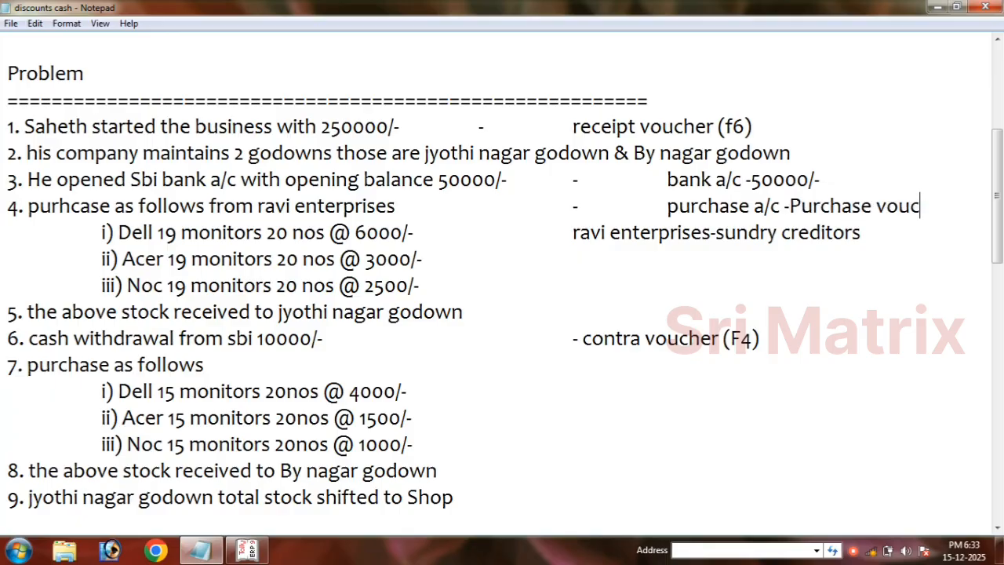
pyautogui.write('her (F9)')
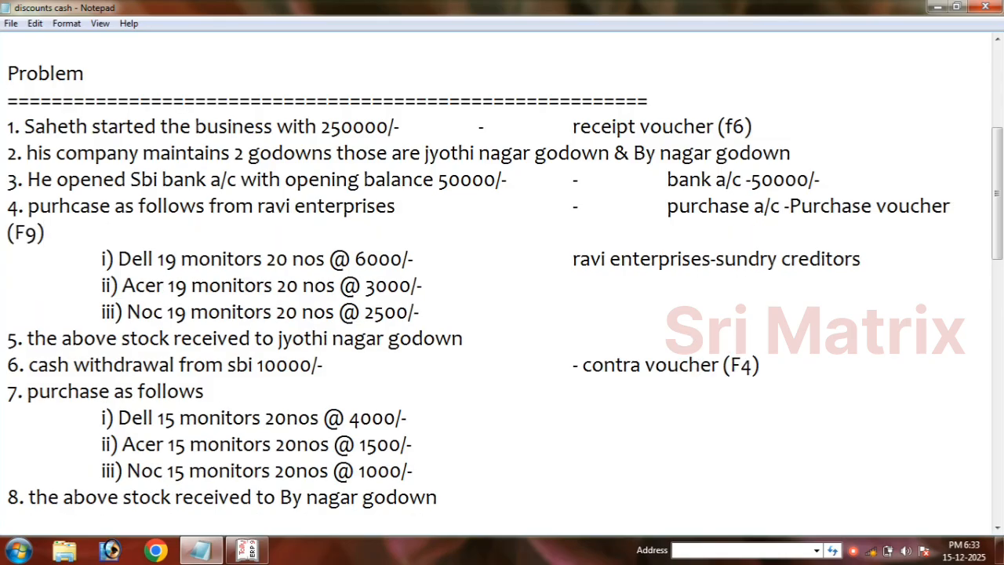
# Remove the space before "(F9)" and the wide gap before "purchase a/c" to fit entry 4's note on one line
pyautogui.press('BackSpace')
pyautogui.press('BackSpace')
pyautogui.press('BackSpace')
pyautogui.press('BackSpace')
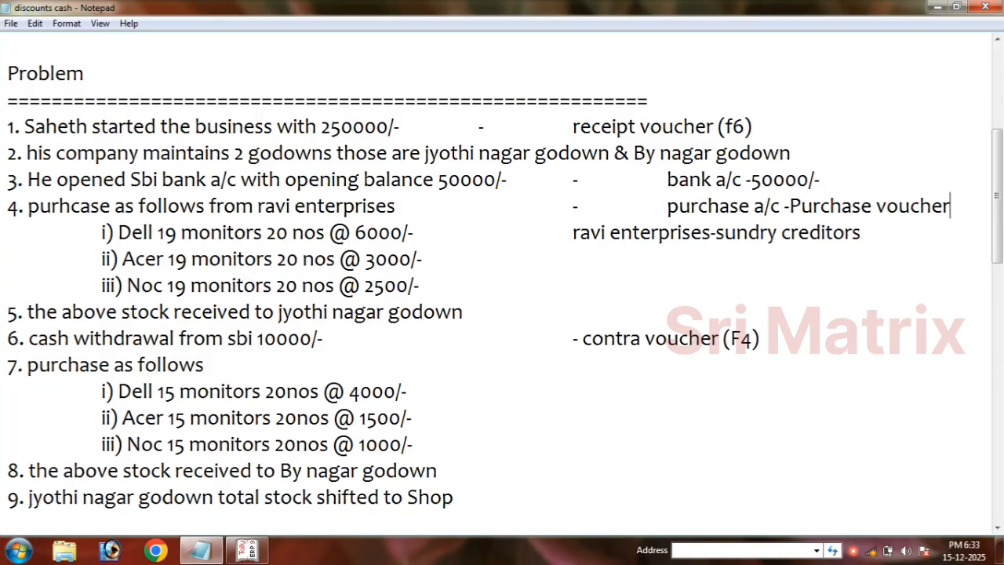
pyautogui.write('(F9)')
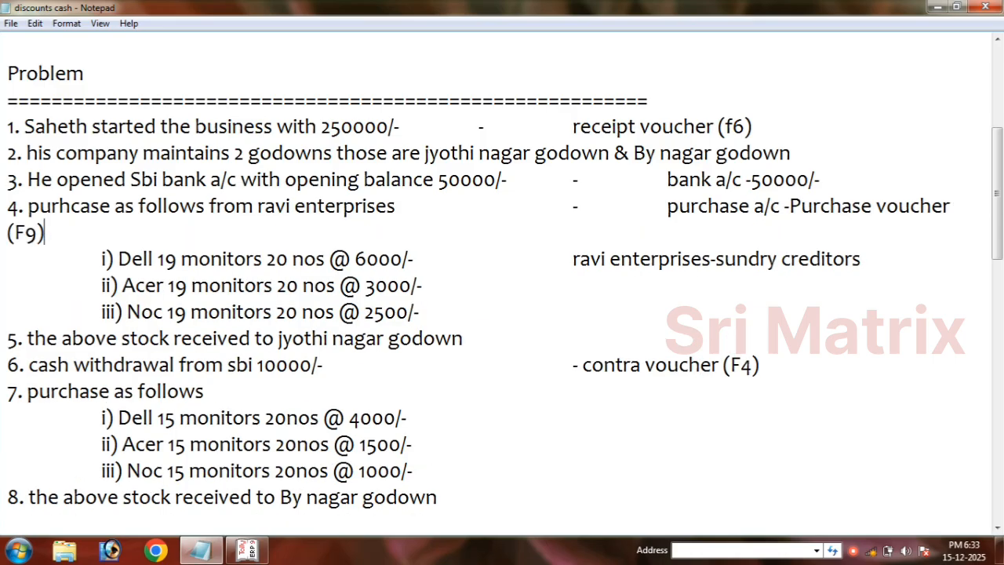
pyautogui.click(668, 210)
pyautogui.press('BackSpace')
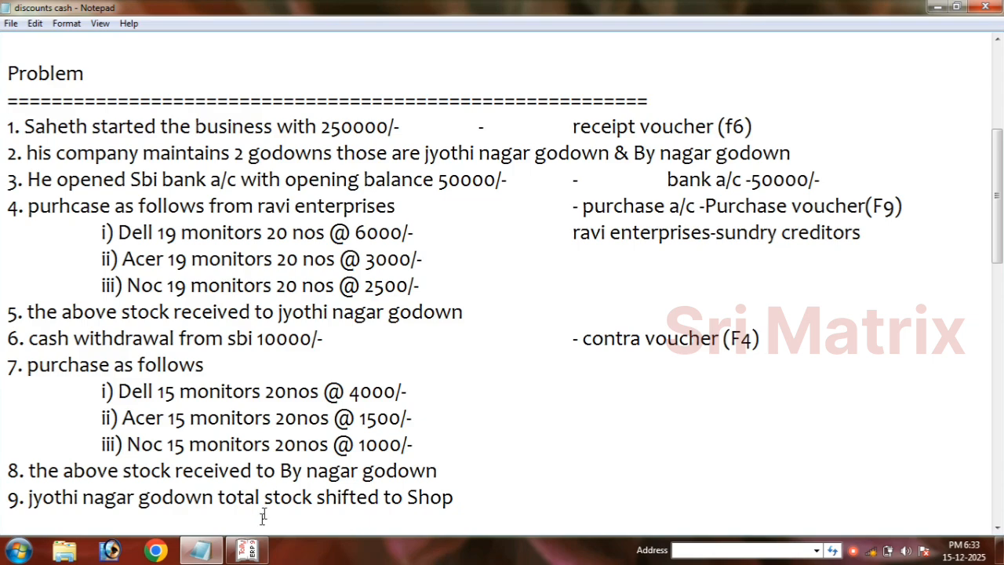
# Switch back to Tally and start a purchase voucher with party Ravi Enterprises, default supplier details and the Purchase ledger
pyautogui.click(247, 549)
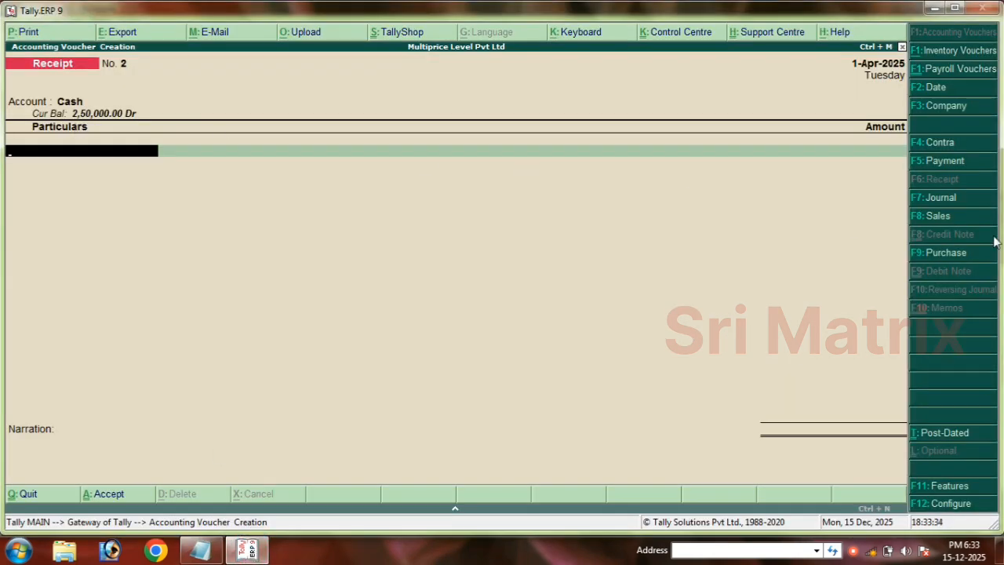
pyautogui.click(959, 253)
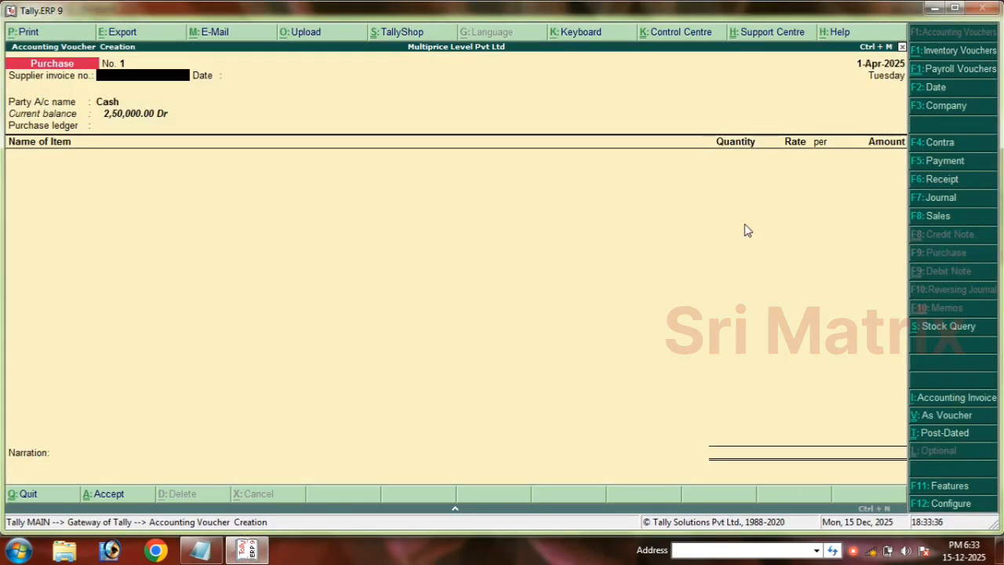
pyautogui.press('Return')
pyautogui.press('Return')
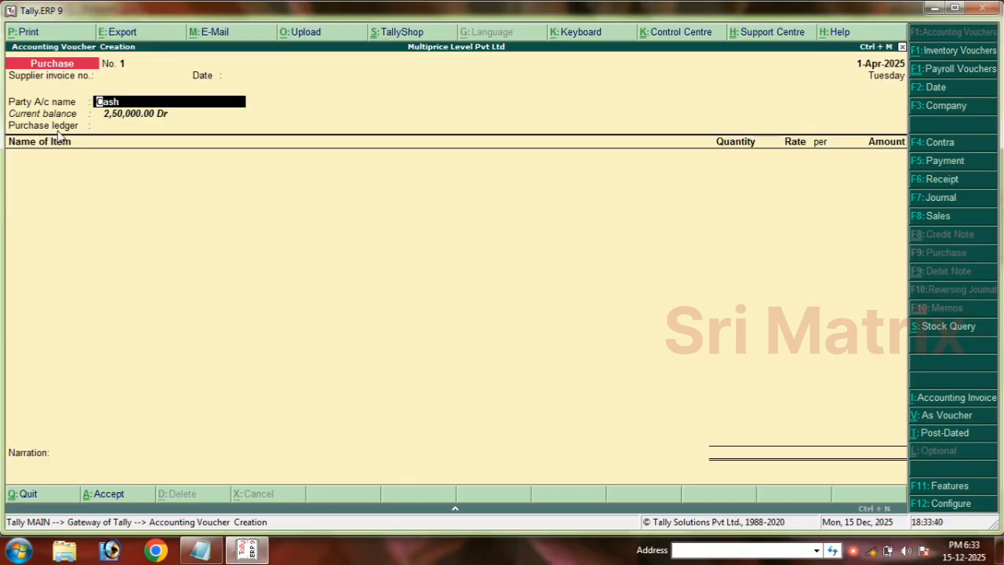
pyautogui.write('Rav')
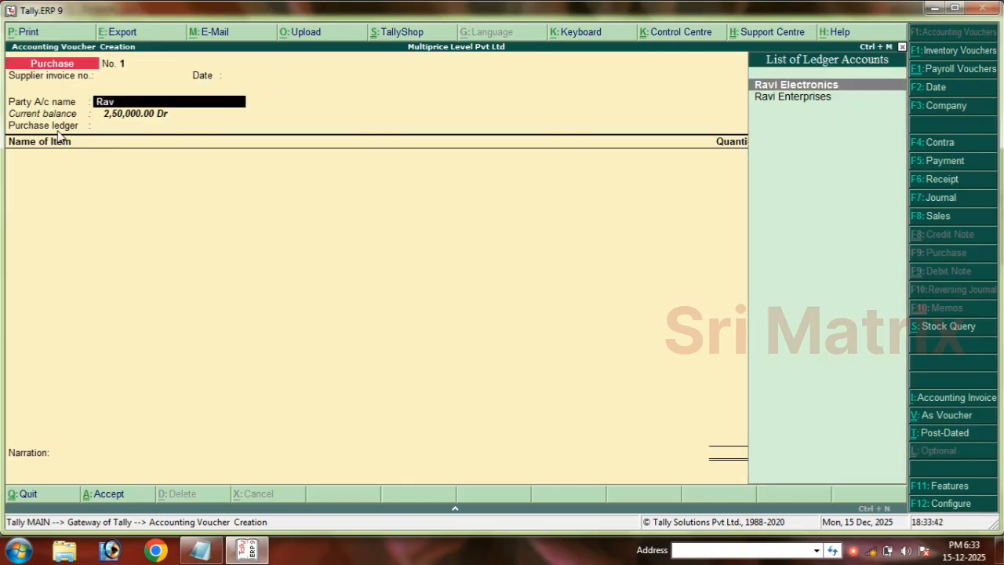
pyautogui.press('Down')
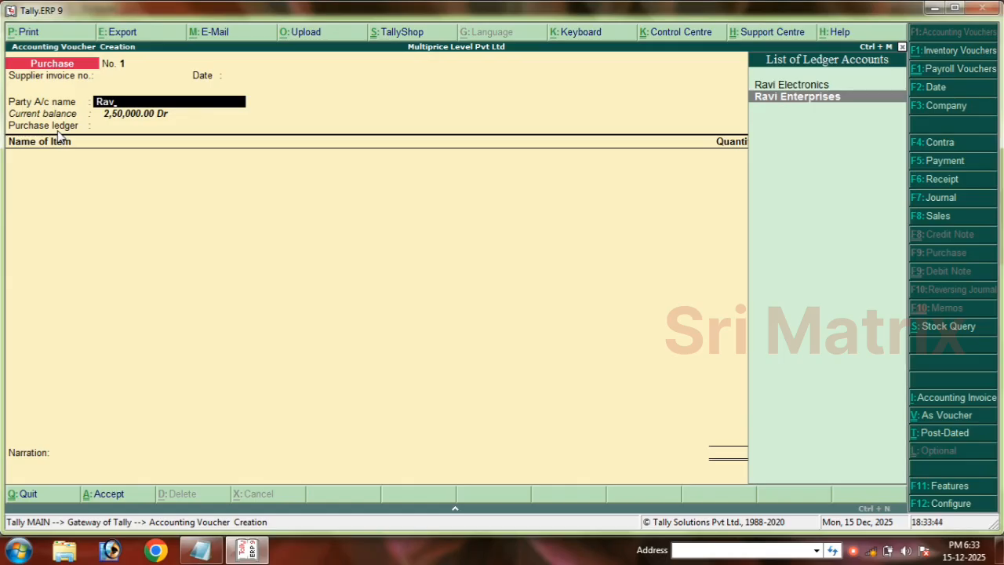
pyautogui.press('Return')
pyautogui.press('Return')
pyautogui.press('Return')
pyautogui.press('Return')
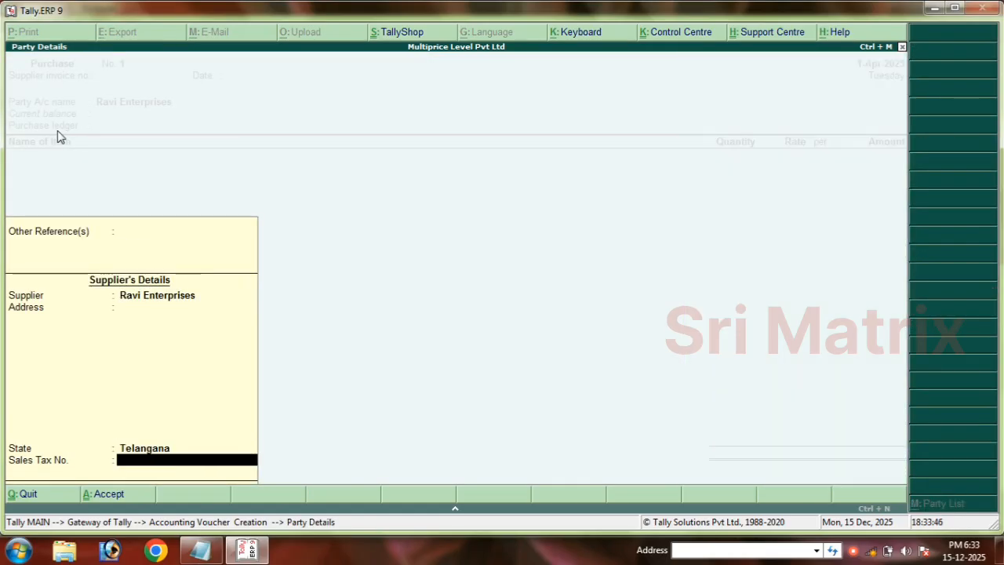
pyautogui.press('Return')
pyautogui.press('Return')
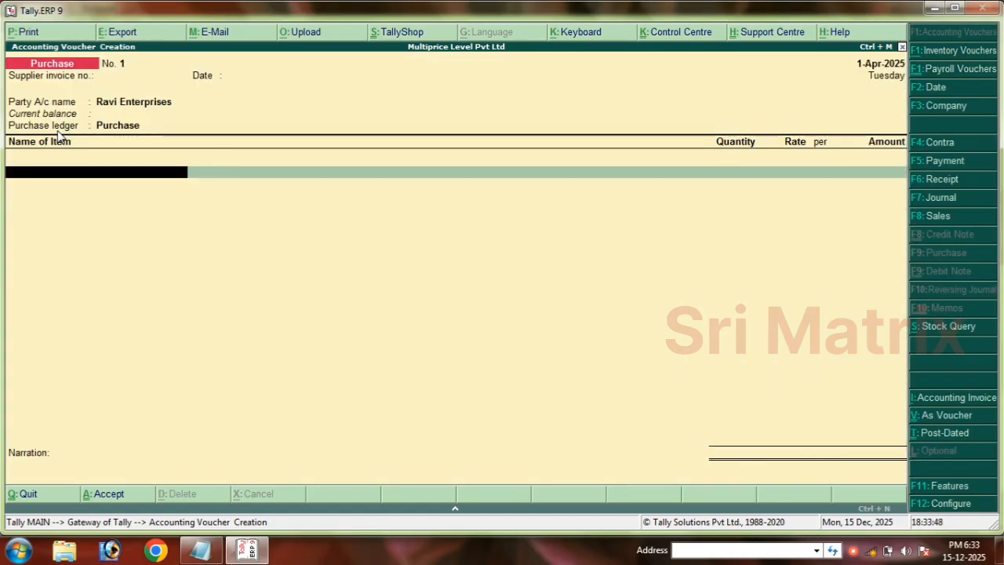
pyautogui.write('Del')
pyautogui.press('Return')
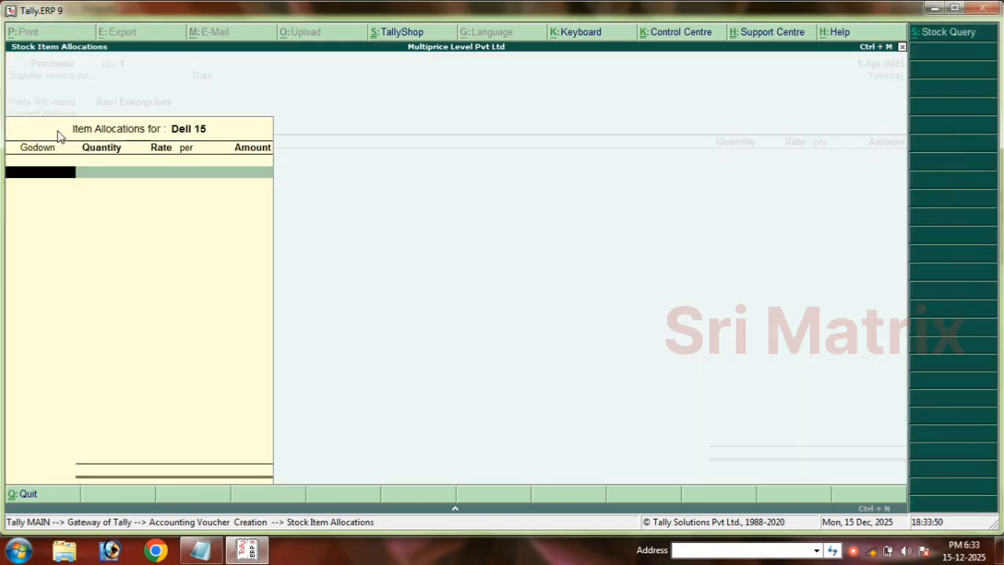
pyautogui.press('Escape')
# Set the first item of the purchase voucher to Dell 19 and open its item allocations
pyautogui.press('Down')
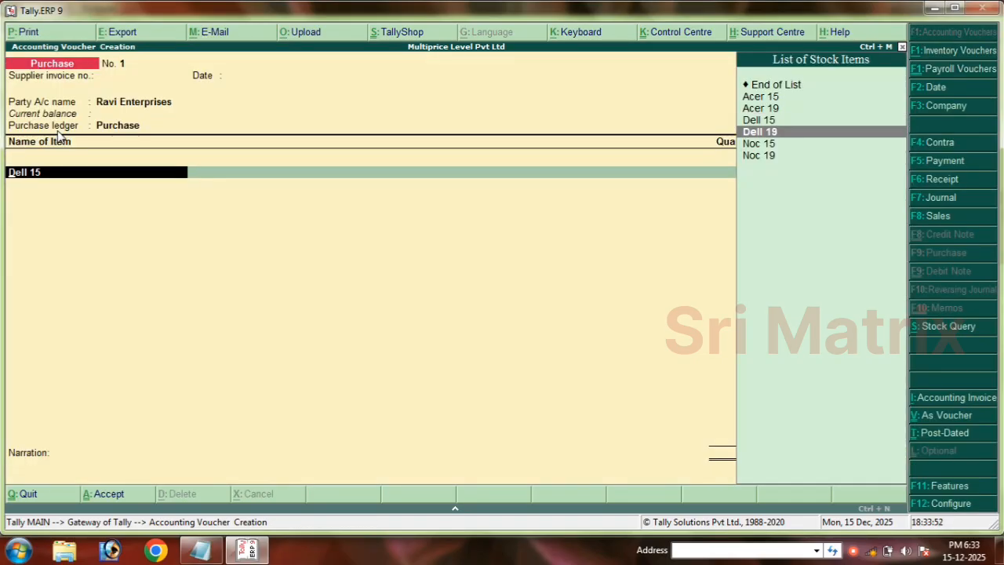
pyautogui.press('Up')
pyautogui.press('Up')
pyautogui.press('Down')
pyautogui.press('Down')
pyautogui.press('Return')
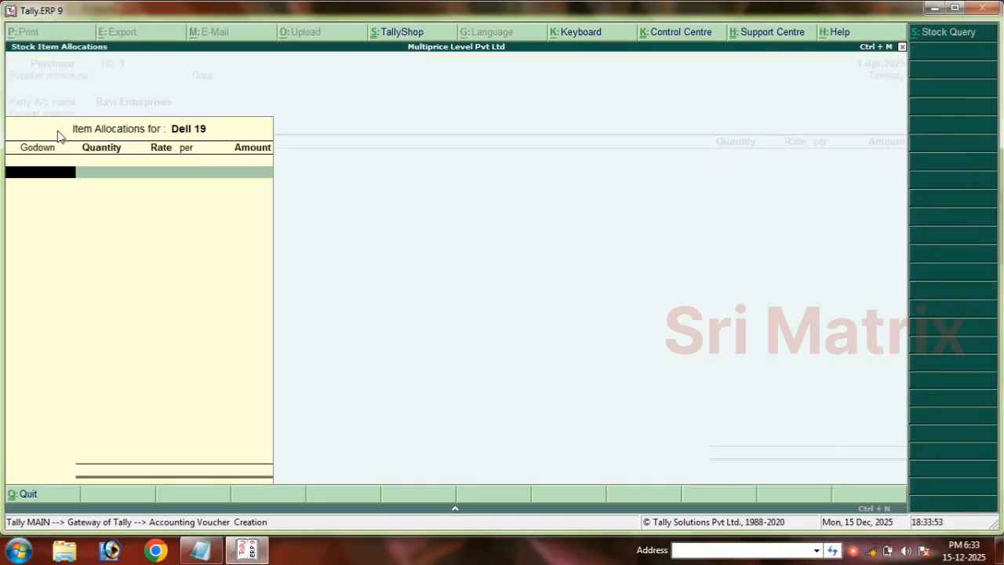
pyautogui.press('Return')
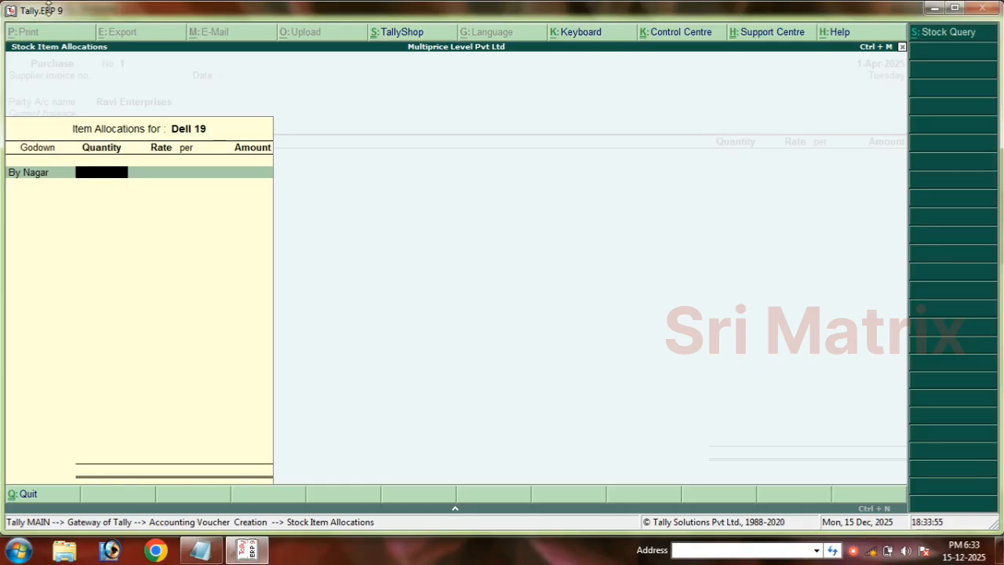
# Check the Dell 19 quantity, rate and receiving godown in the Notepad problem text, and return to Tally
pyautogui.click(201, 550)
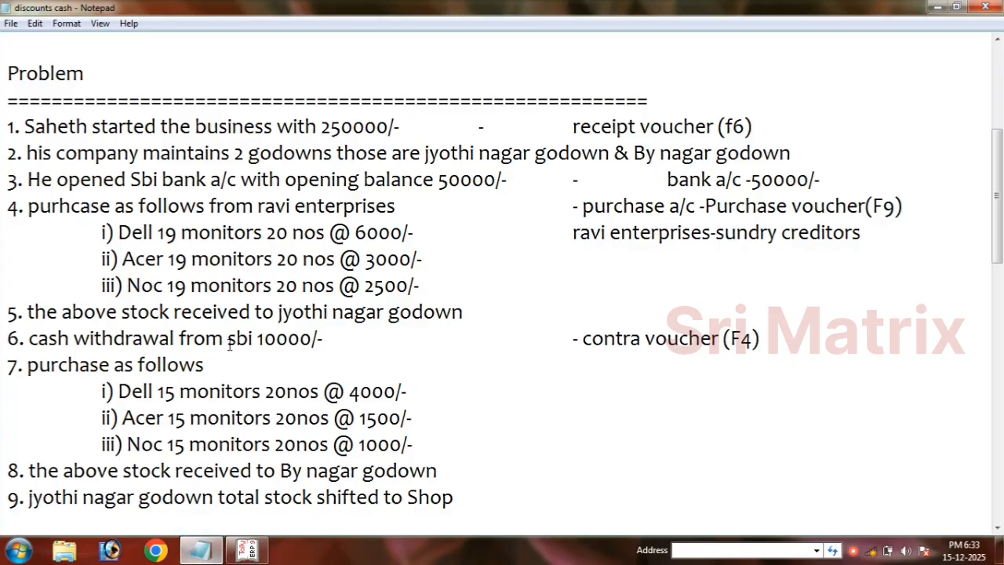
pyautogui.doubleClick(166, 233)
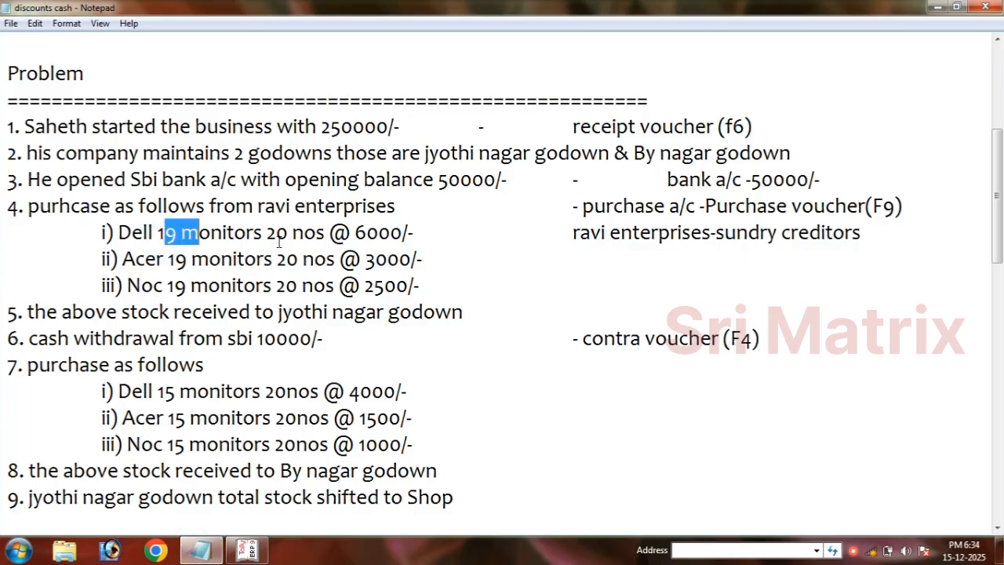
pyautogui.moveTo(263, 233); pyautogui.dragTo(326, 235)
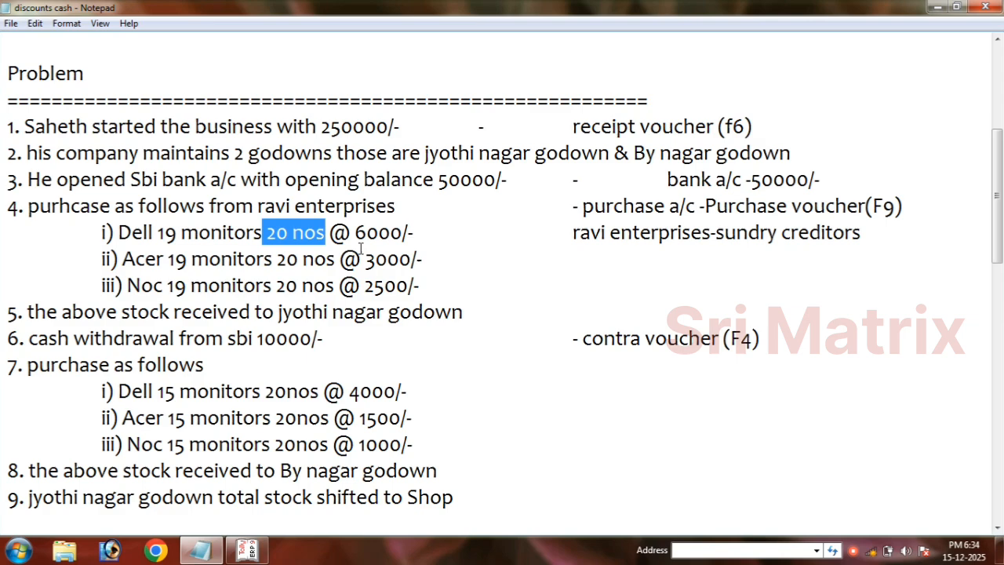
pyautogui.click(88, 314)
pyautogui.moveTo(278, 312); pyautogui.dragTo(366, 314)
pyautogui.click(247, 549)
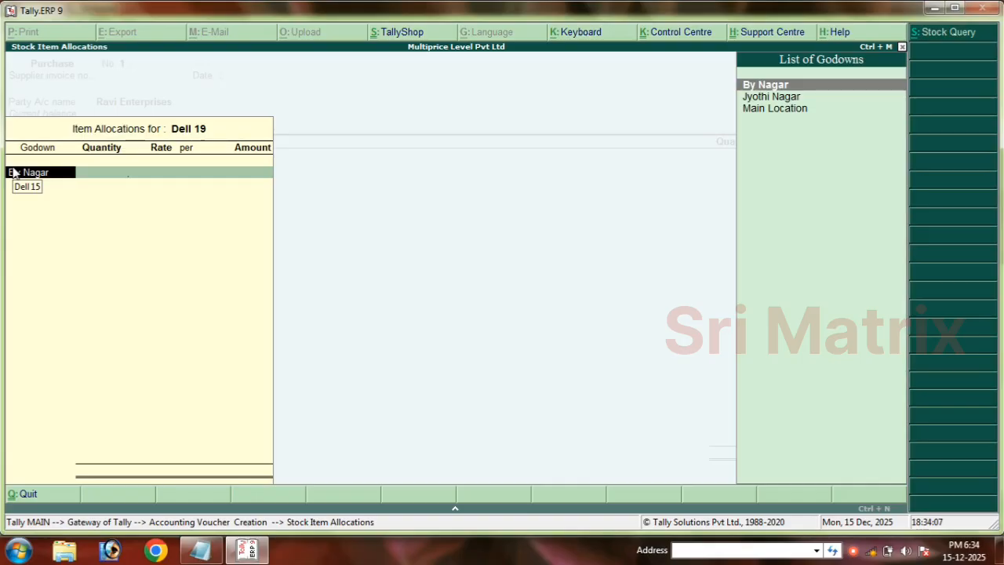
# Allocate 20 nos of Dell 19 to the Jyothi Nagar godown at a rate of 6,000
pyautogui.write('jyo')
pyautogui.press('Return')
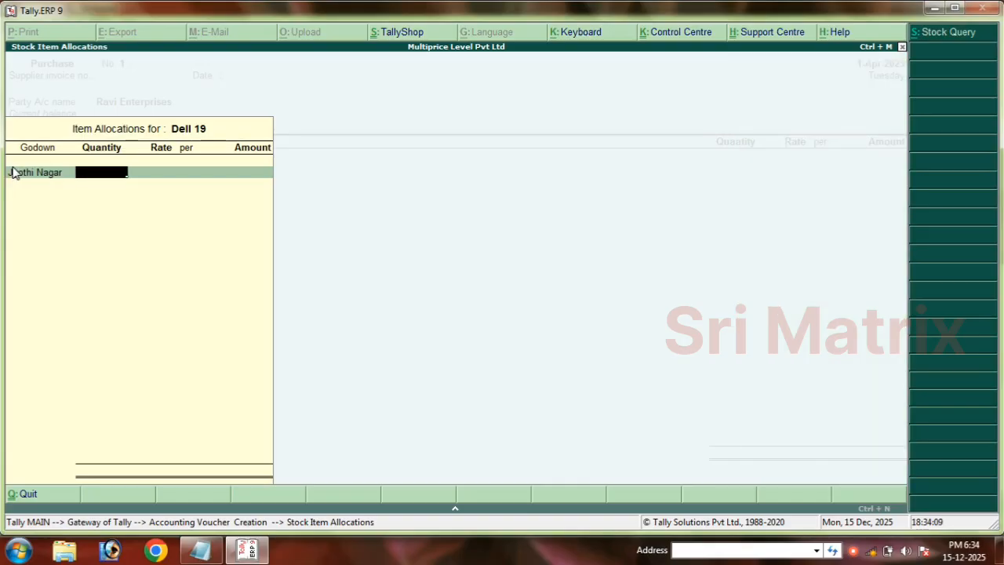
pyautogui.write('20')
pyautogui.press('Return')
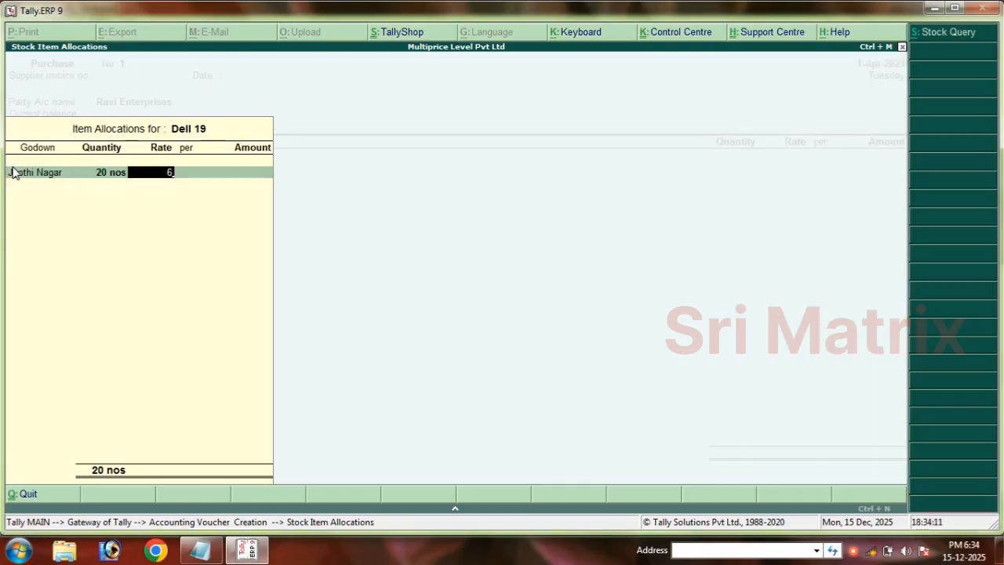
pyautogui.write('6,000')
pyautogui.press('Return')
pyautogui.press('Return')
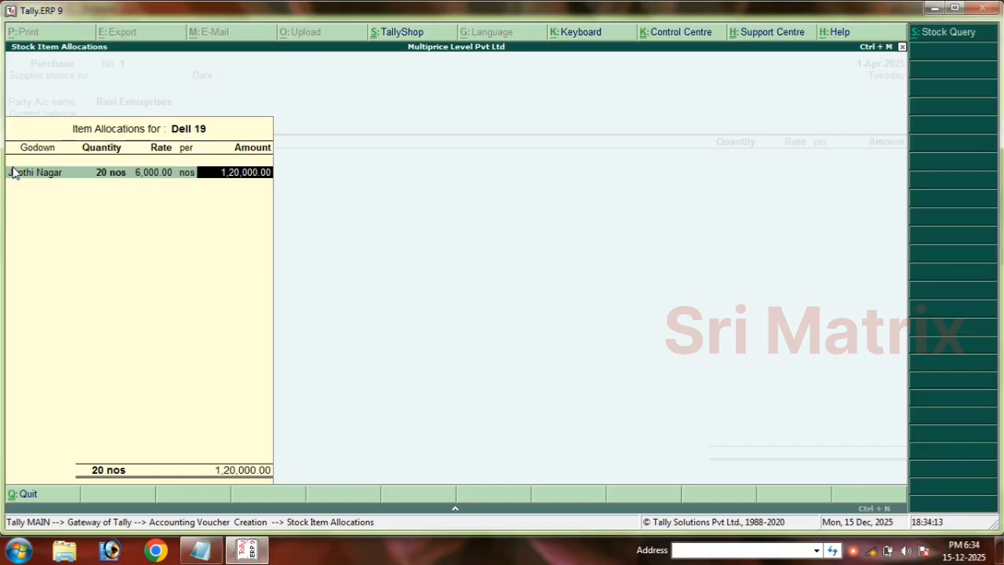
pyautogui.press('Return')
pyautogui.press('Return')
pyautogui.press('Return')
# Add Acer 19 as the second purchase item with 20 nos allocated to the Jyothi Nagar godown
pyautogui.write('Ac')
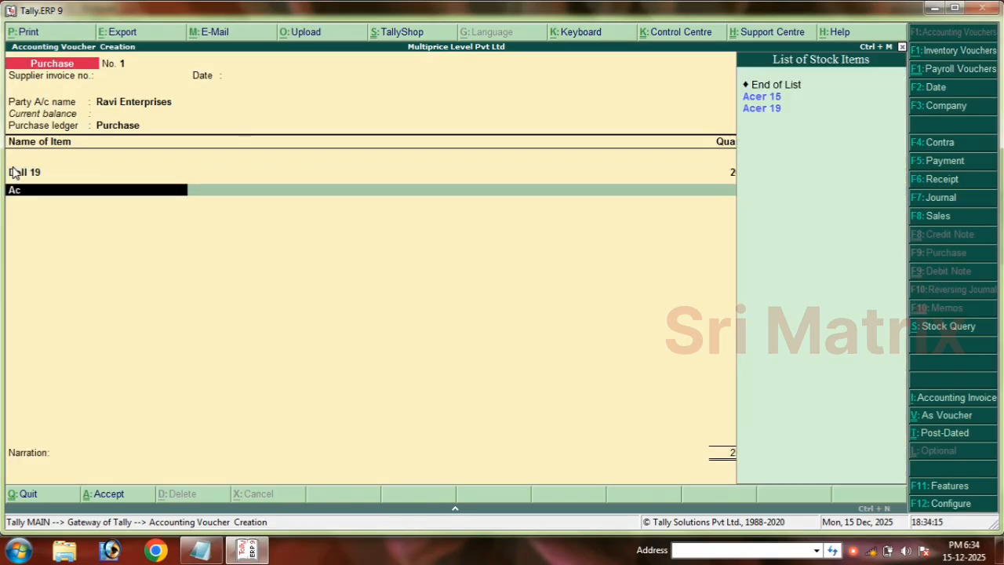
pyautogui.press('Down')
pyautogui.press('Down')
pyautogui.press('Return')
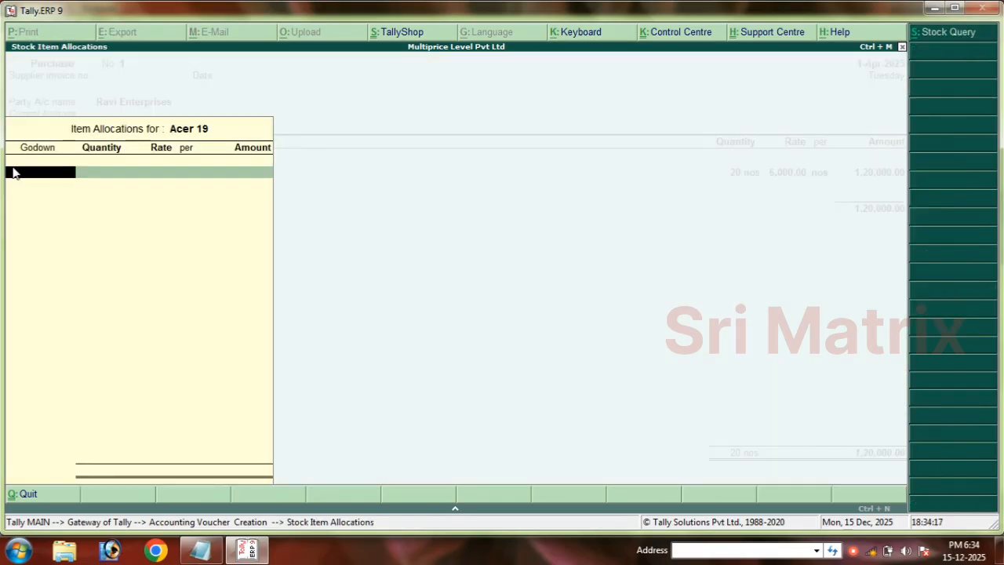
pyautogui.press('Return')
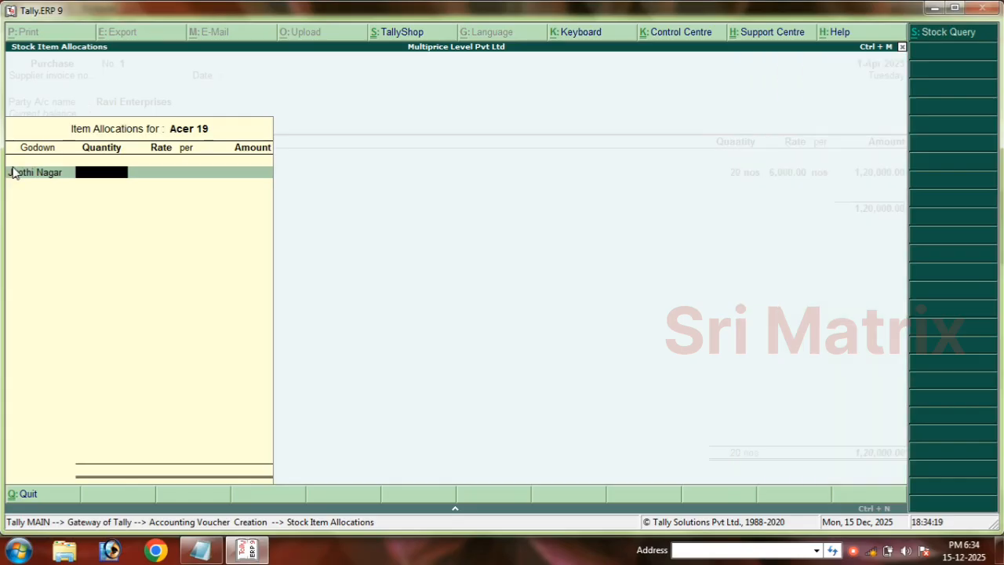
pyautogui.press('Return')
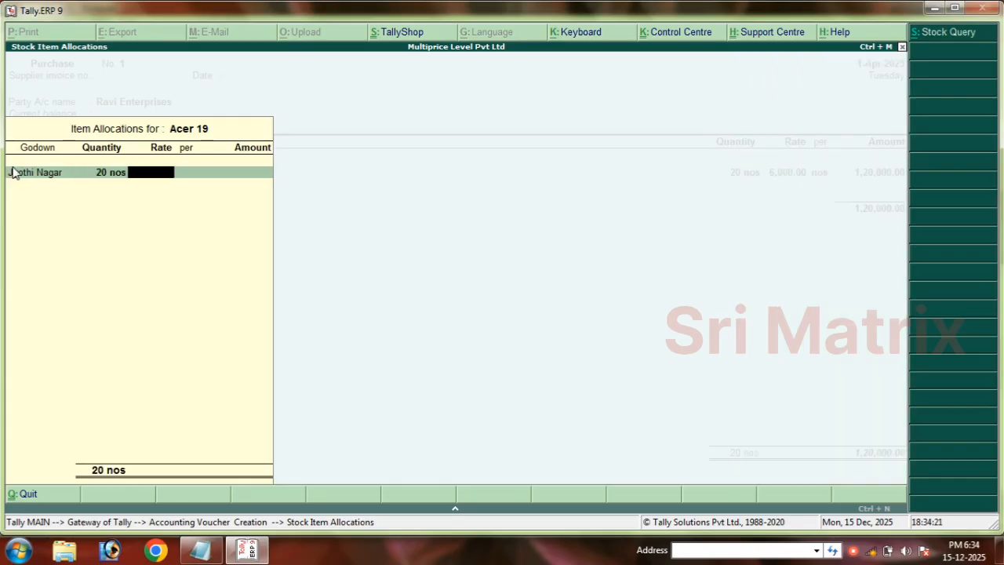
# Look up the Acer 19 line in the Notepad problem text and set its rate to 3000 in Tally
pyautogui.click(206, 551)
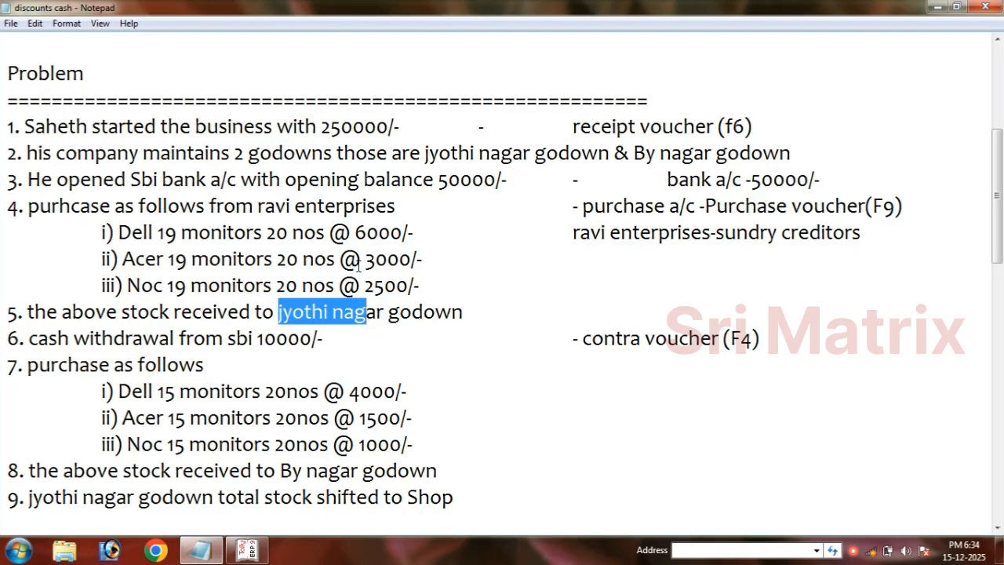
pyautogui.moveTo(276, 260); pyautogui.dragTo(330, 261)
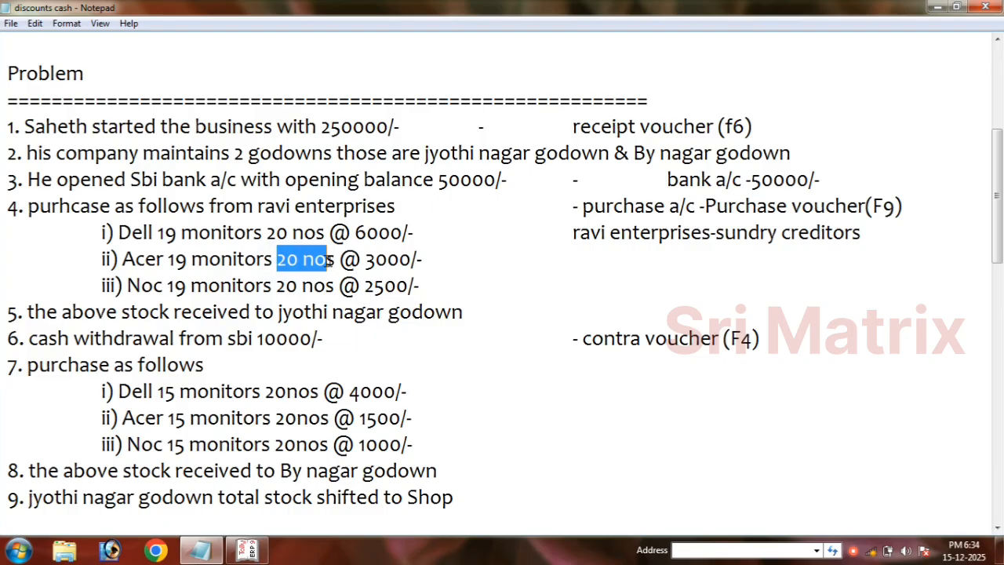
pyautogui.doubleClick(370, 260)
pyautogui.click(248, 550)
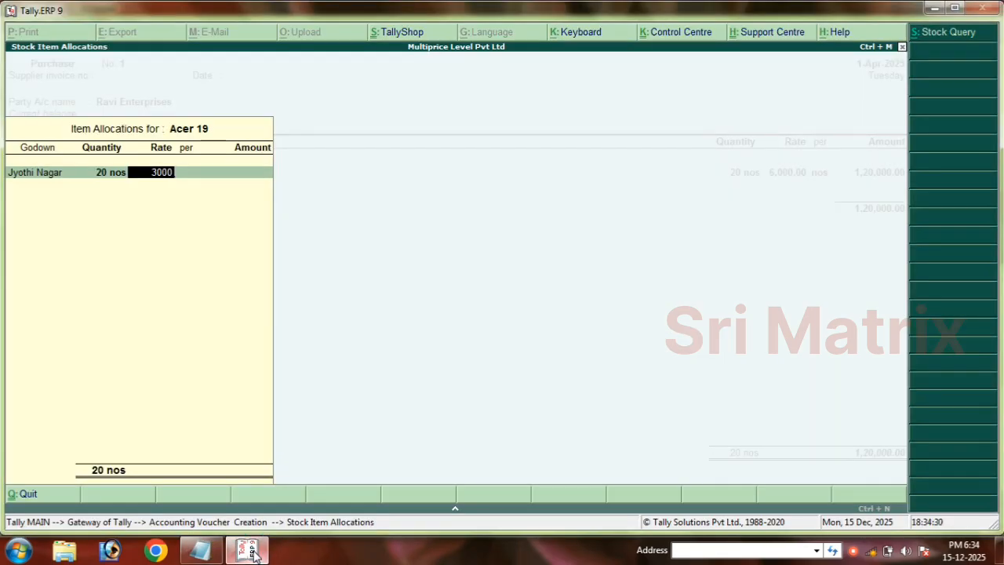
pyautogui.press('Return')
pyautogui.press('Return')
pyautogui.press('Return')
pyautogui.press('Return')
pyautogui.press('Return')
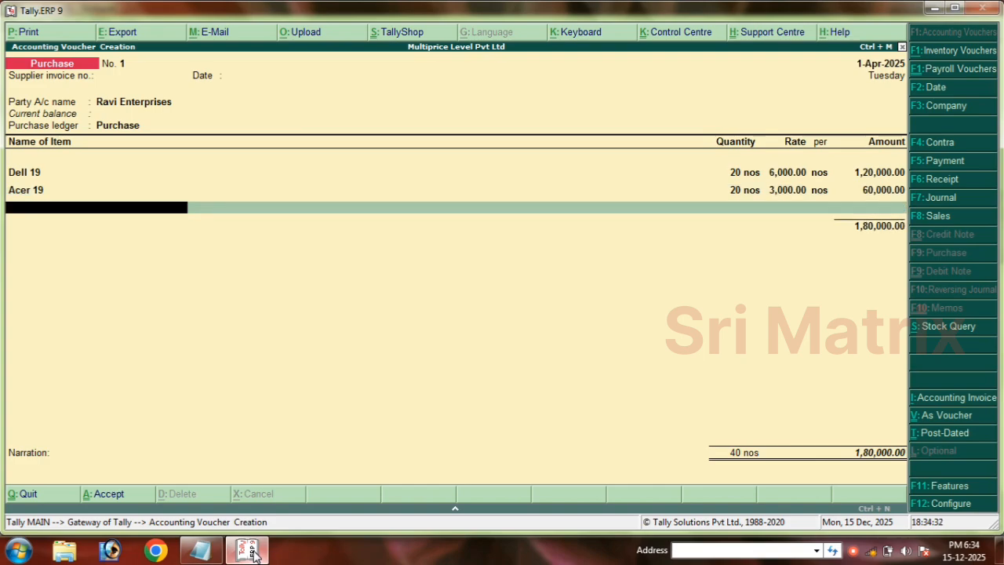
# Add Noc 19 as the third purchase item with 20 nos allocated to the Jyothi Nagar godown
pyautogui.write('No')
pyautogui.press('Down')
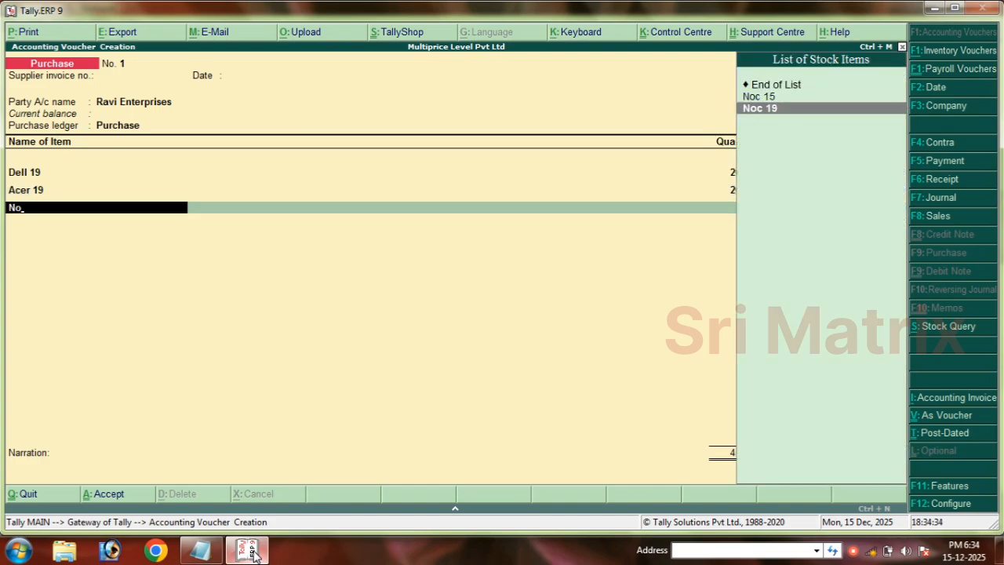
pyautogui.press('Return')
pyautogui.write('Jy')
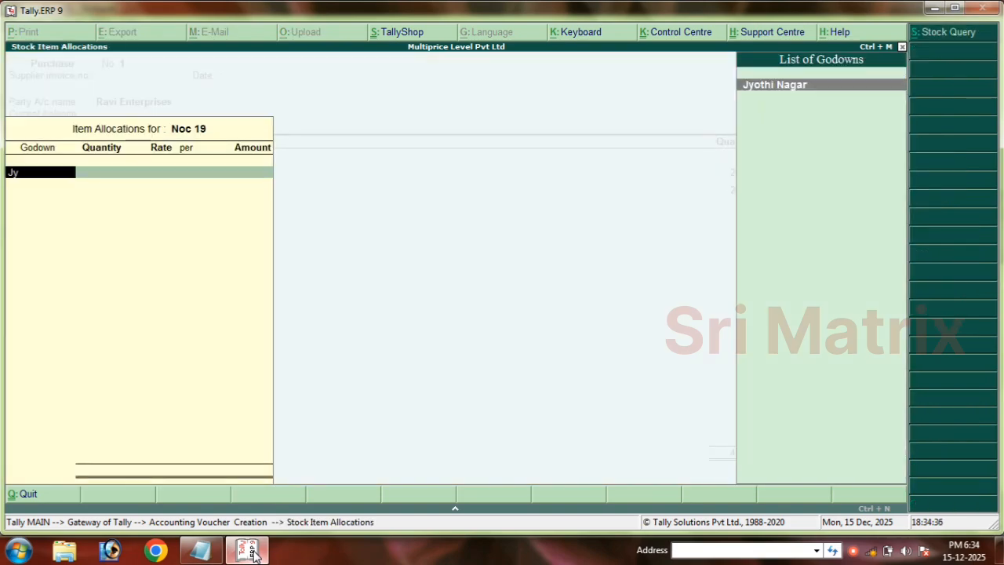
pyautogui.write('o')
pyautogui.press('Return')
pyautogui.write('20')
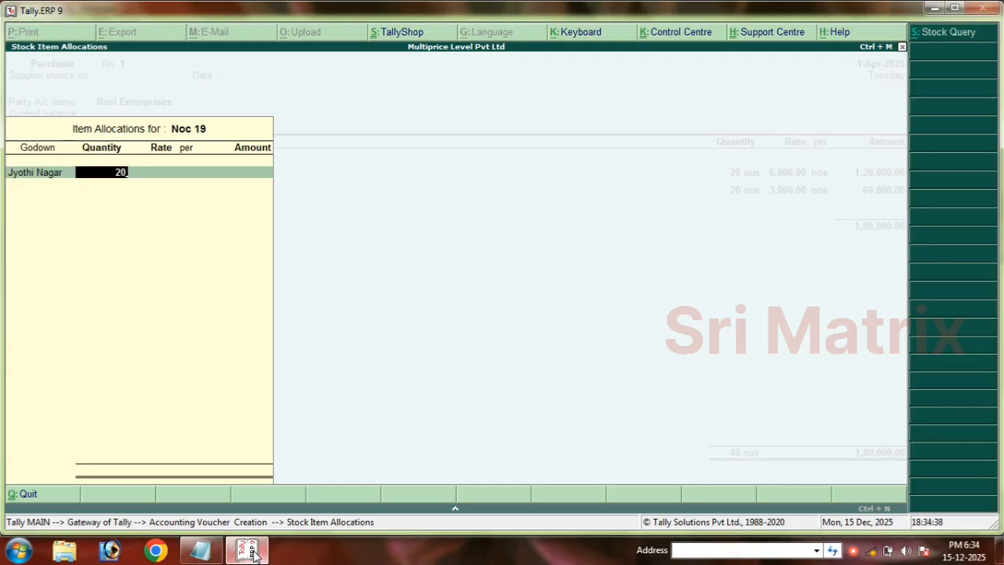
pyautogui.press('Return')
pyautogui.press('BackSpace')
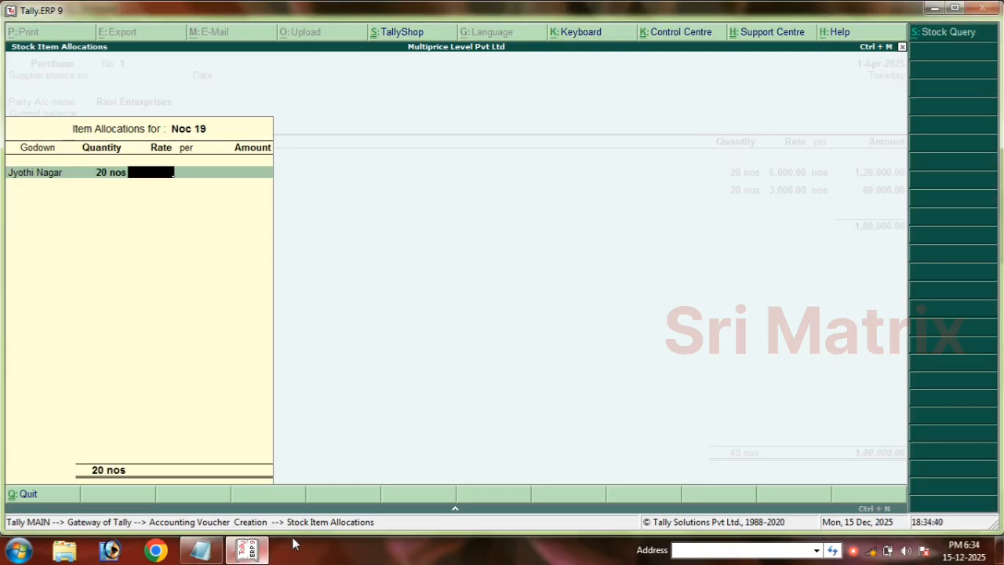
# Look up the Noc 19 rate in the Notepad problem text and set it to 2500 in Tally
pyautogui.click(206, 554)
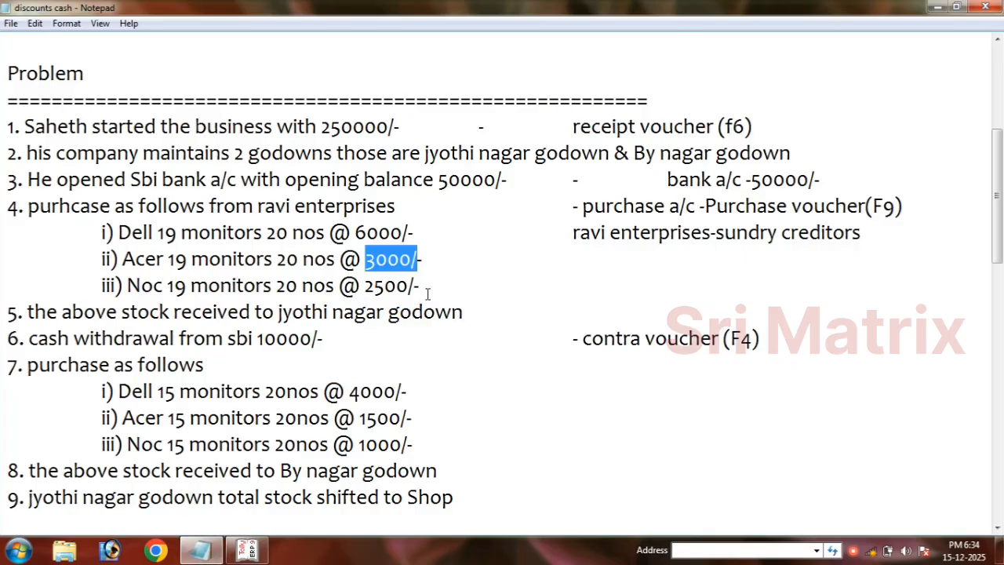
pyautogui.moveTo(423, 288); pyautogui.dragTo(361, 287)
pyautogui.click(248, 551)
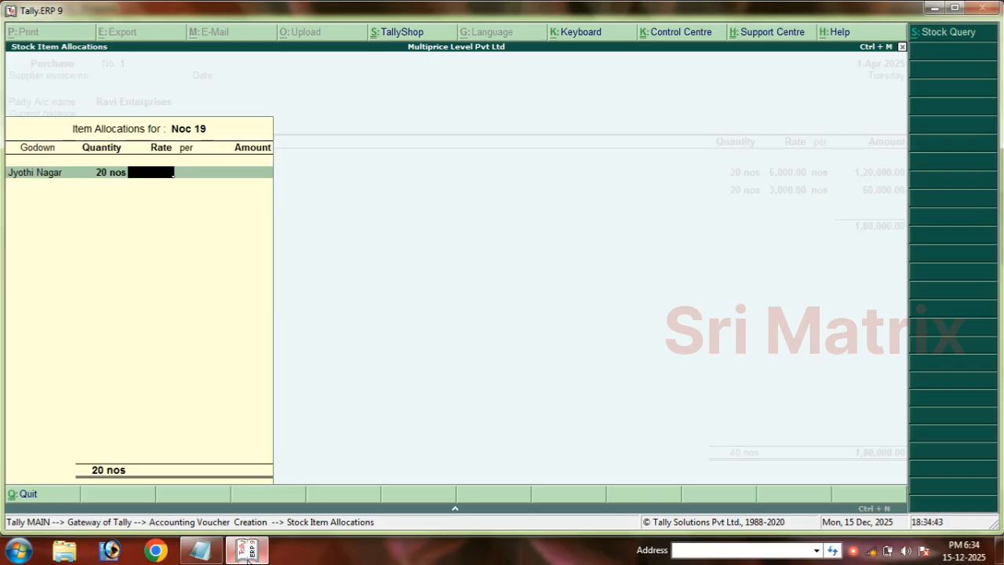
pyautogui.write('2500')
pyautogui.press('Return')
pyautogui.press('Return')
pyautogui.press('Return')
pyautogui.press('Return')
pyautogui.press('Return')
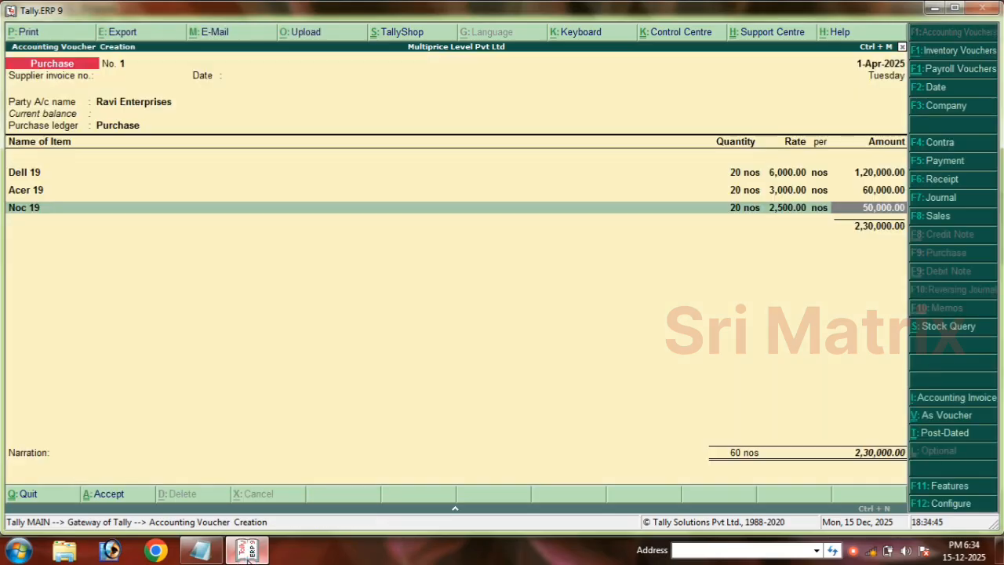
# End the item list and save the Ravi Enterprises purchase voucher with an empty narration
pyautogui.press('Return')
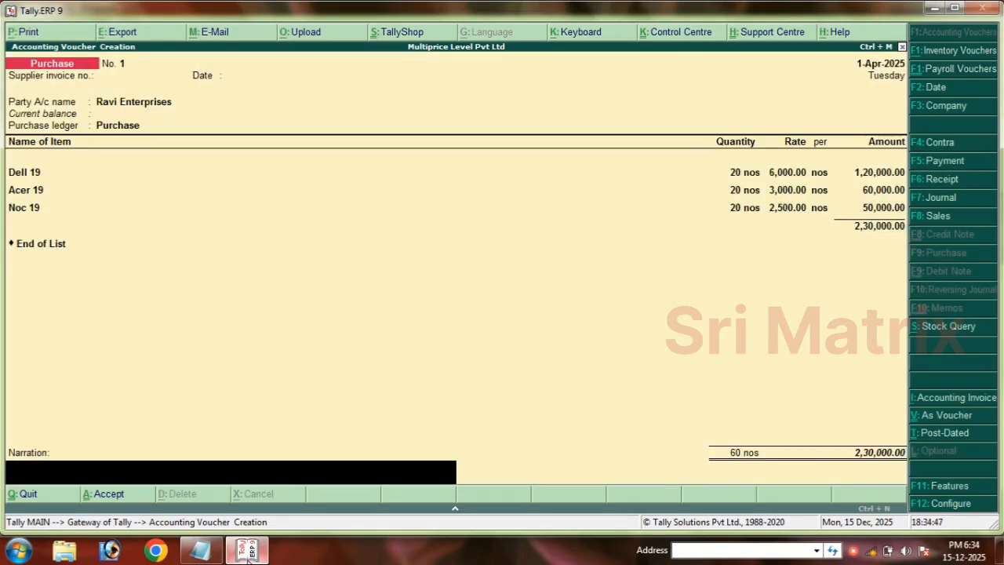
pyautogui.press('Return')
pyautogui.press('Return')
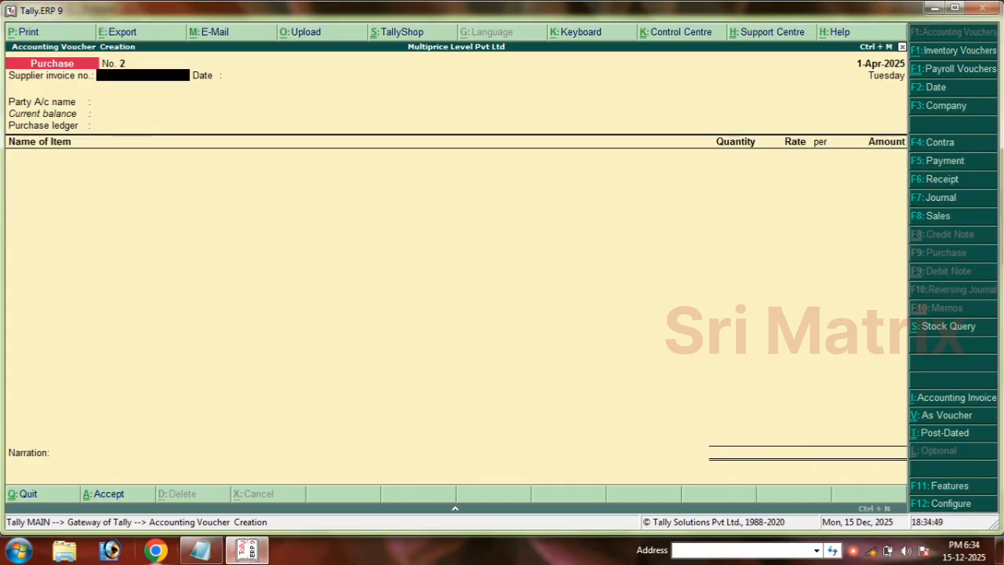
# Review entry 6 of the Notepad problem text for the Sbi cash withdrawal and its voucher type
pyautogui.click(203, 550)
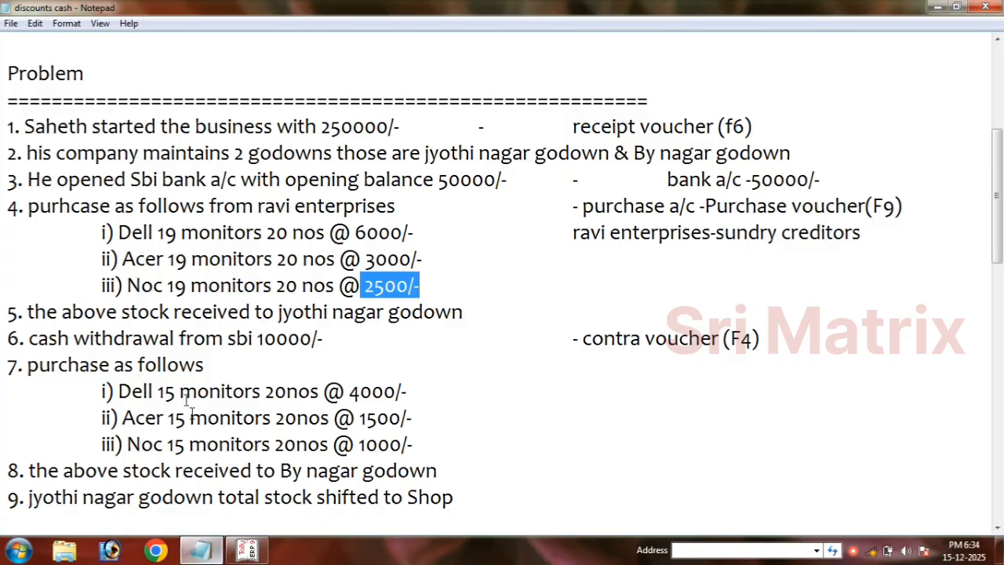
pyautogui.click(160, 338)
pyautogui.scroll(-1, 157, 337)
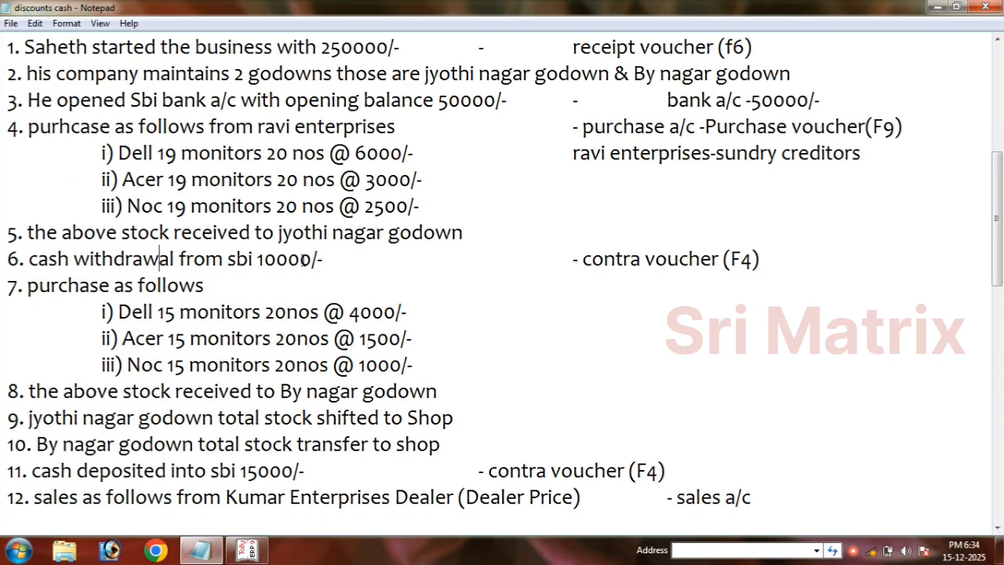
pyautogui.moveTo(319, 259); pyautogui.dragTo(19, 259)
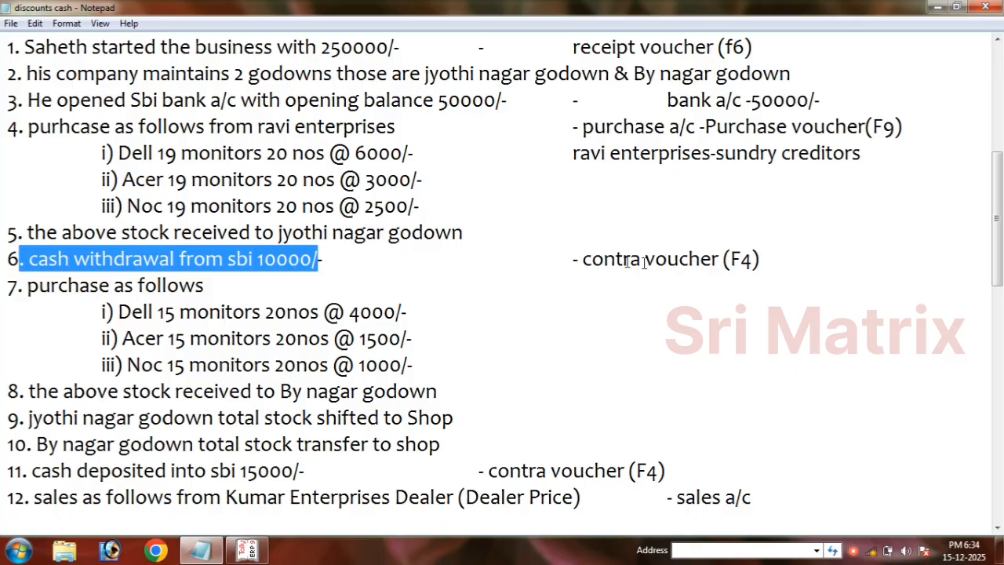
# Switch to Tally and start a contra voucher with Cash as the account and Sbi Bank as the particulars
pyautogui.click(246, 550)
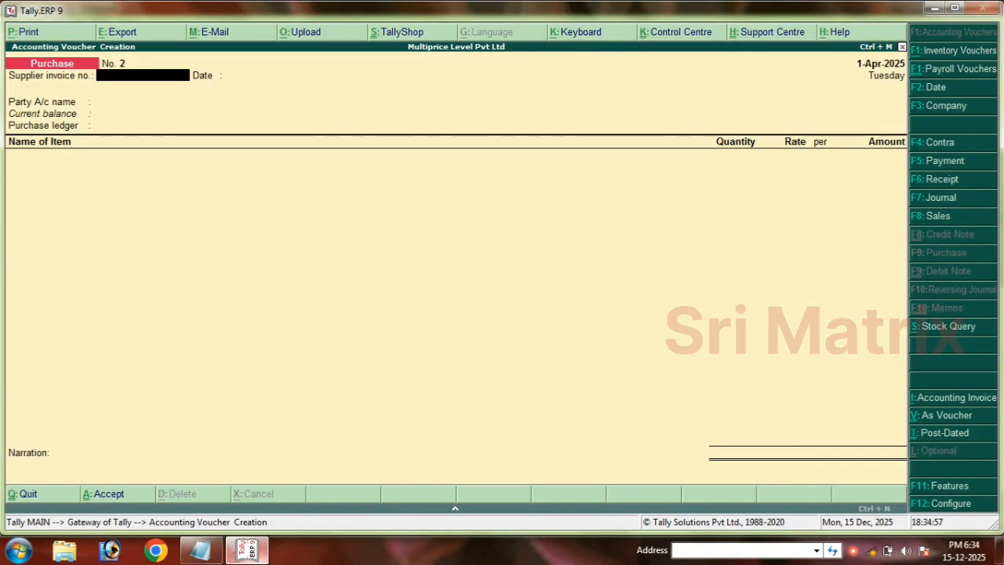
pyautogui.click(939, 142)
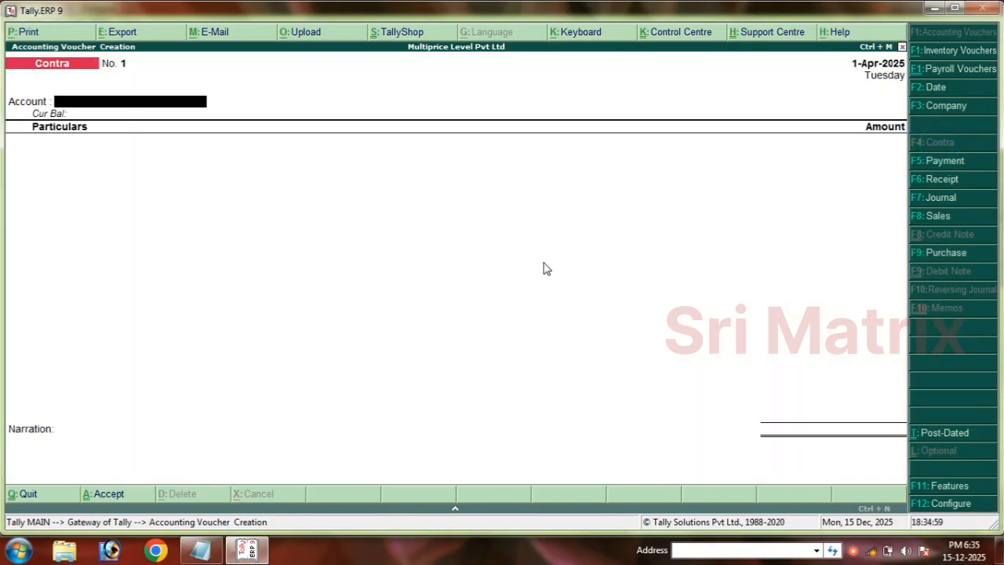
pyautogui.write('ca')
pyautogui.press('Return')
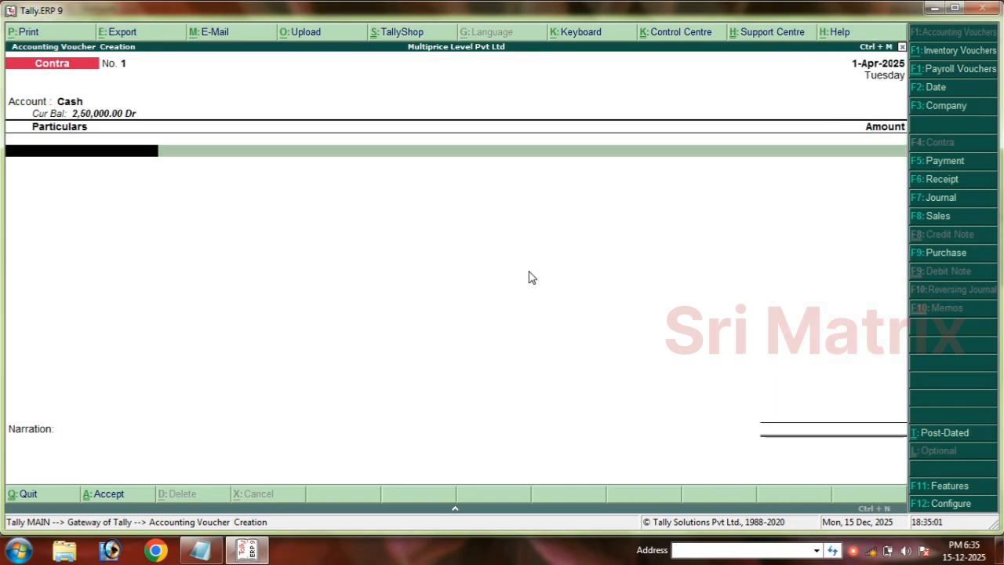
pyautogui.write('sb')
pyautogui.press('Return')
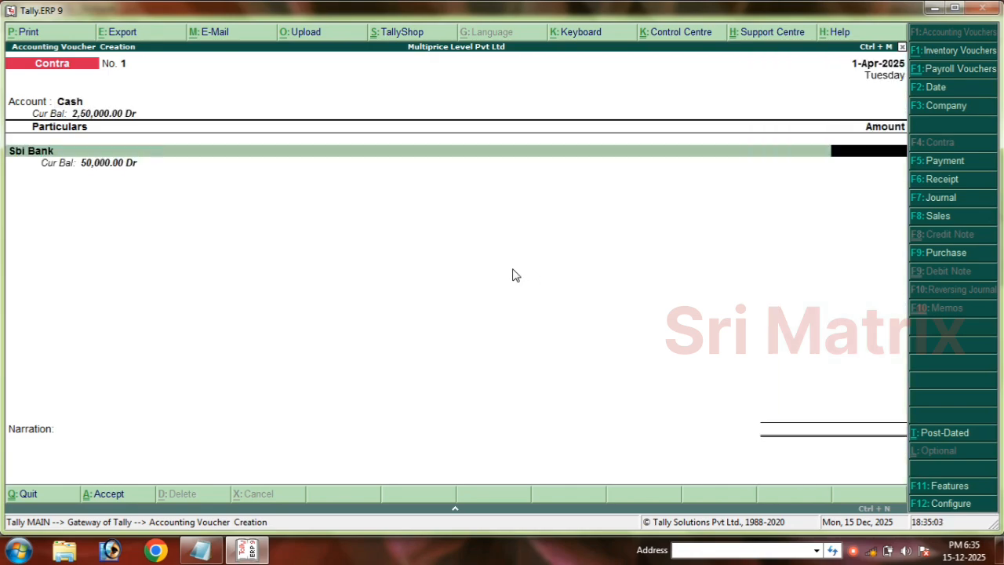
# Look up the withdrawal amount in the Notepad problem text, set the Sbi Bank amount to 10000 and save the contra voucher with an empty narration
pyautogui.click(196, 551)
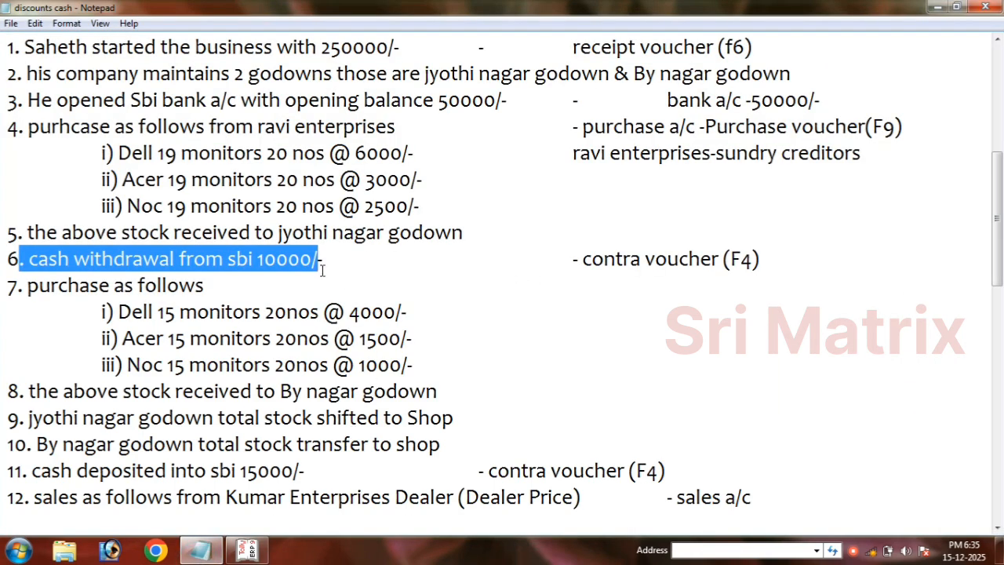
pyautogui.click(251, 550)
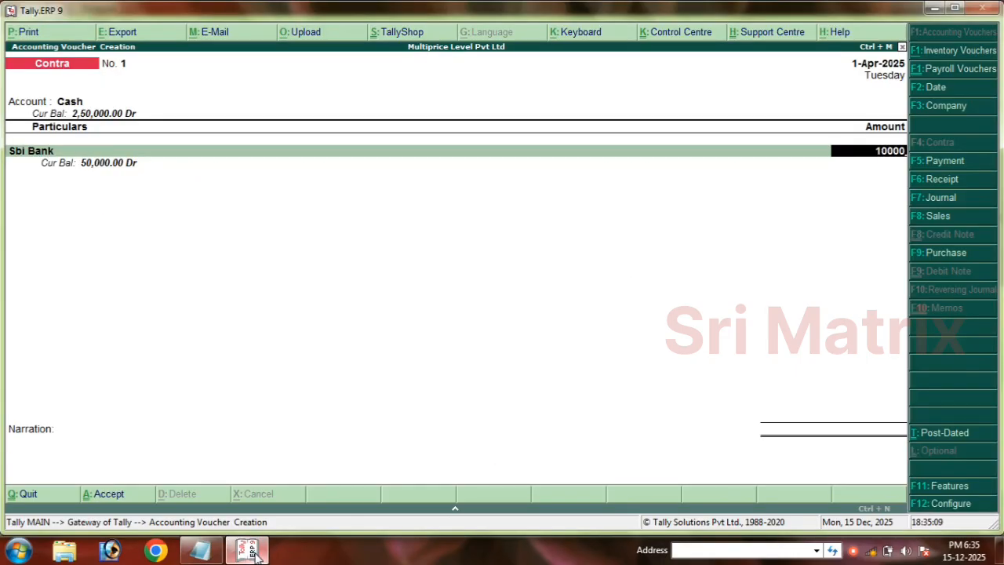
pyautogui.press('Return')
pyautogui.press('Return')
pyautogui.press('Return')
pyautogui.press('Return')
pyautogui.press('Return')
pyautogui.press('Return')
pyautogui.press('Return')
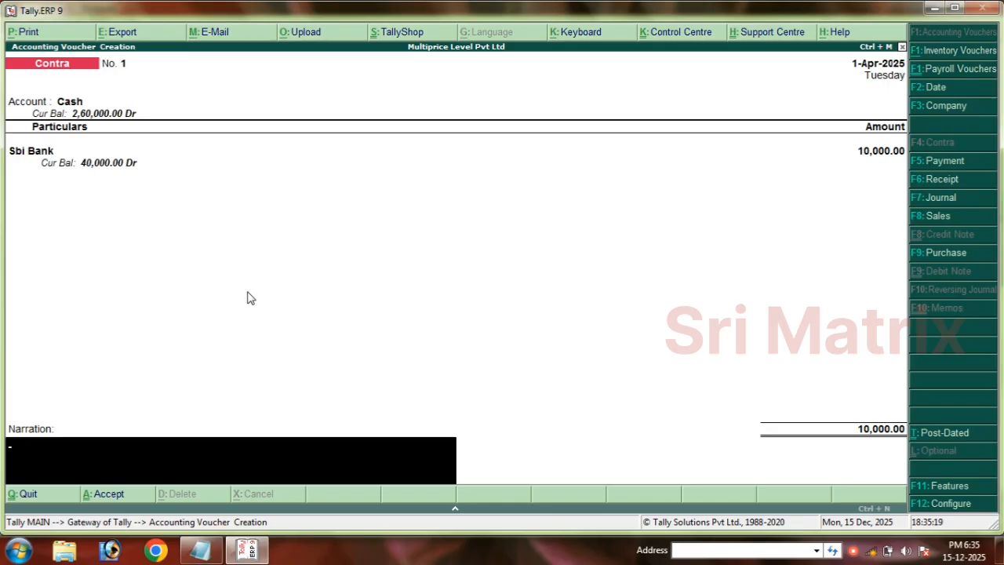
pyautogui.press('Return')
pyautogui.press('Return')
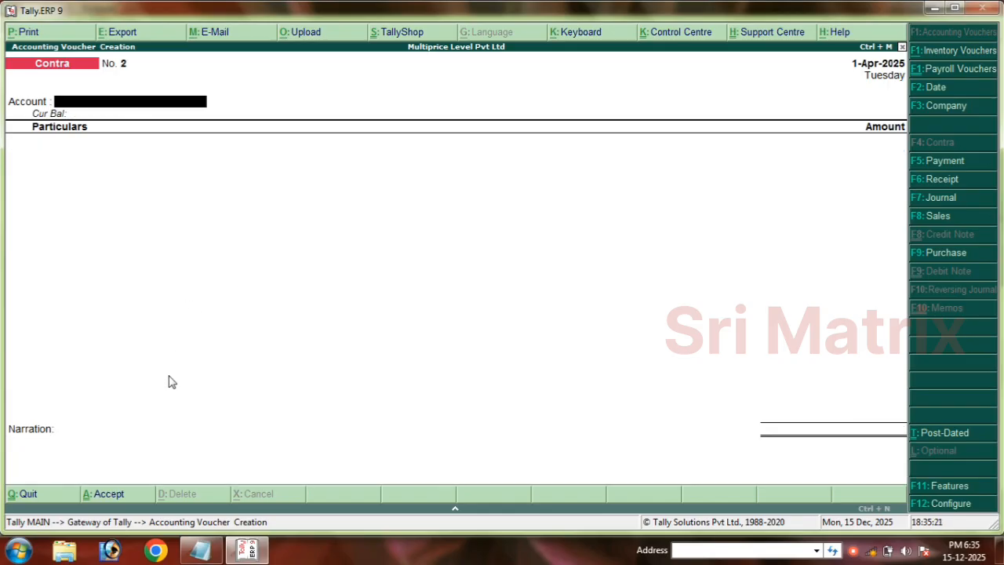
# Review entry 7 of the Notepad problem text and start a new purchase voucher in Tally without supplier invoice details
pyautogui.click(200, 549)
pyautogui.scroll(-1, 159, 286)
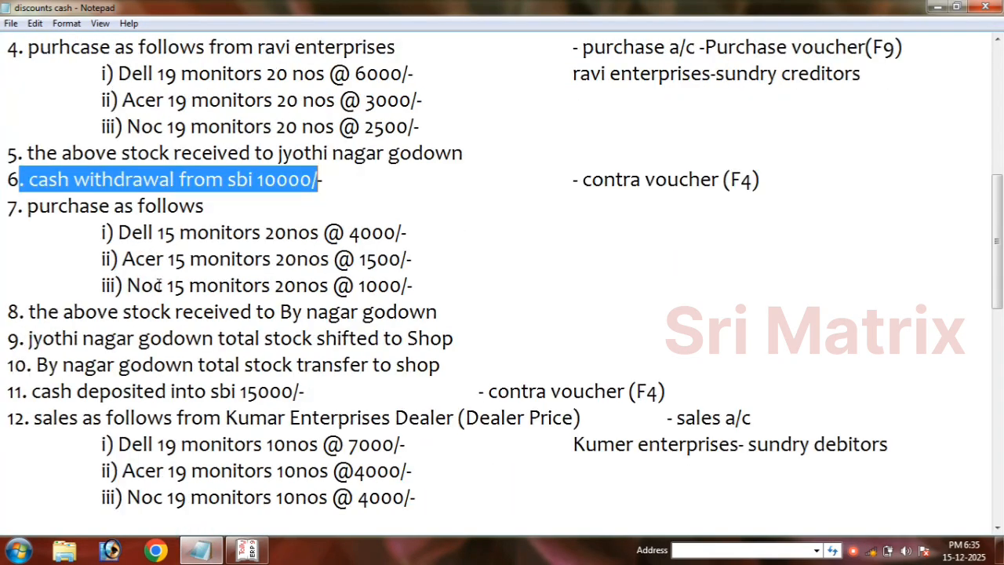
pyautogui.moveTo(214, 207); pyautogui.dragTo(6, 206)
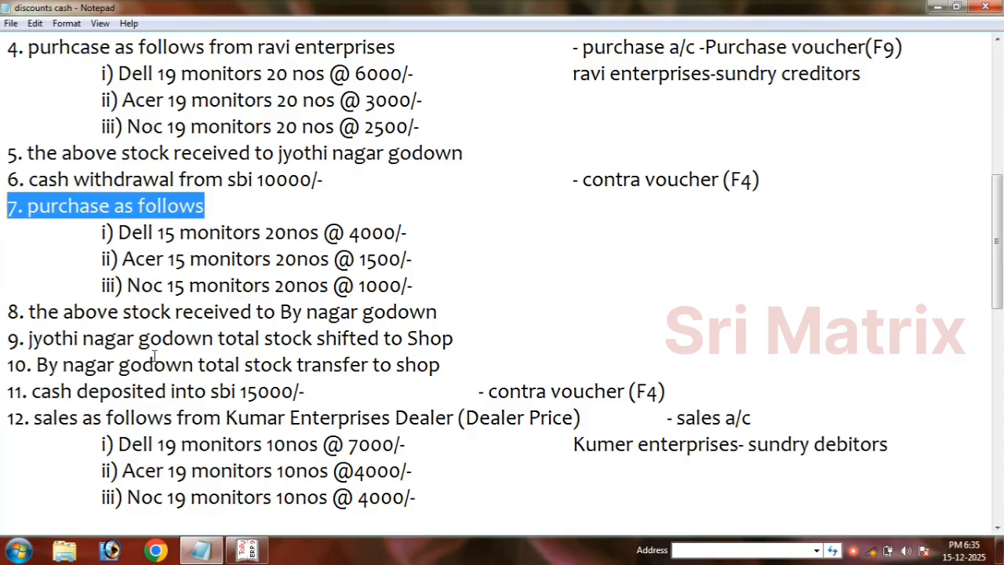
pyautogui.click(243, 551)
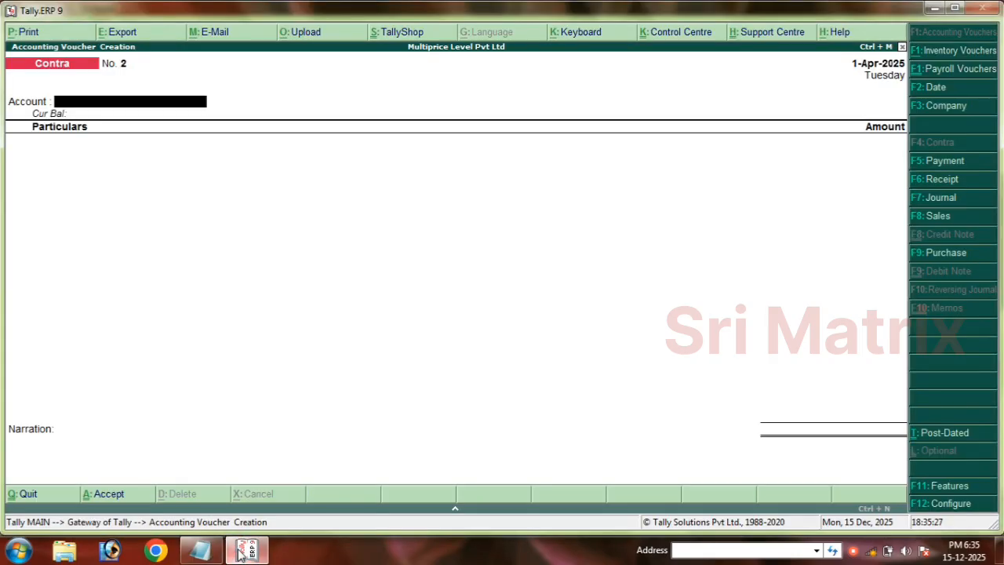
pyautogui.click(940, 255)
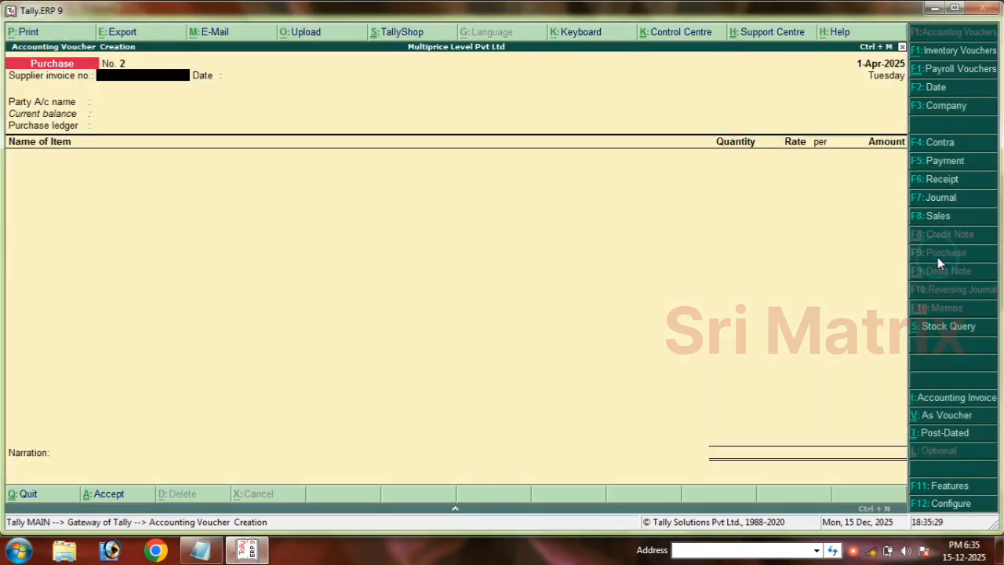
pyautogui.press('Return')
pyautogui.press('Return')
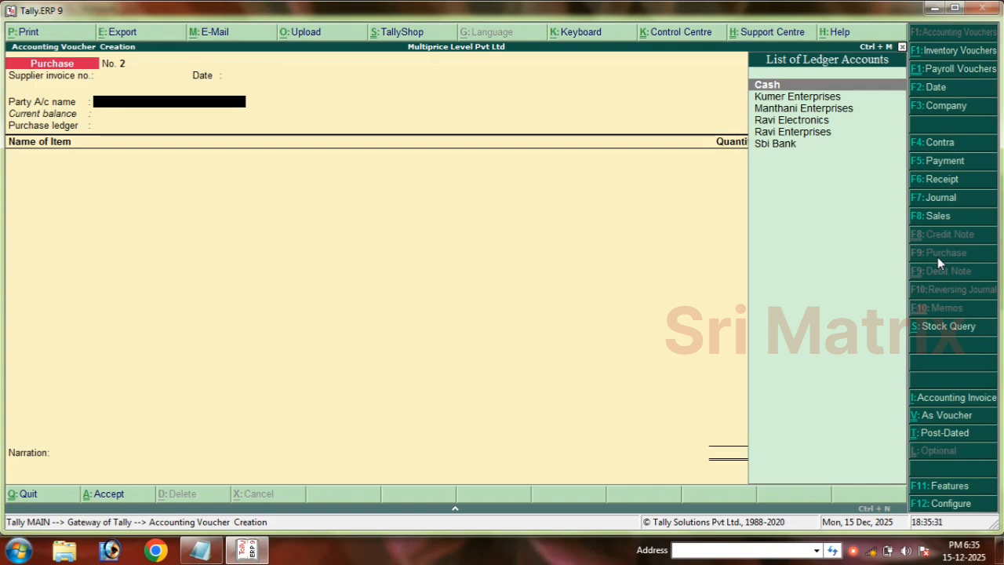
# Check entry 7 in Notepad for a supplier, and set Cash as the party account and Purchase as the purchase ledger in Tally
pyautogui.click(200, 549)
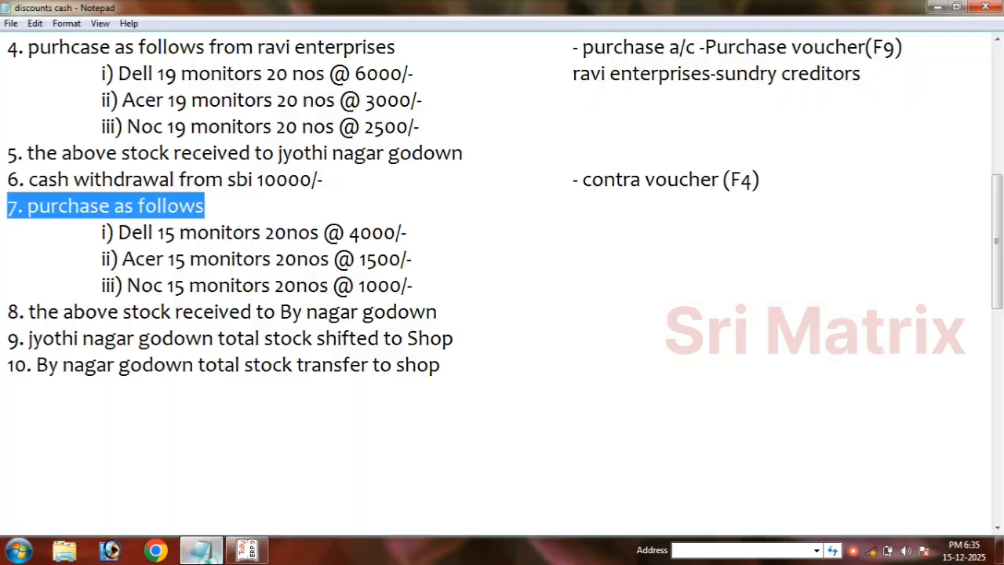
pyautogui.click(243, 212)
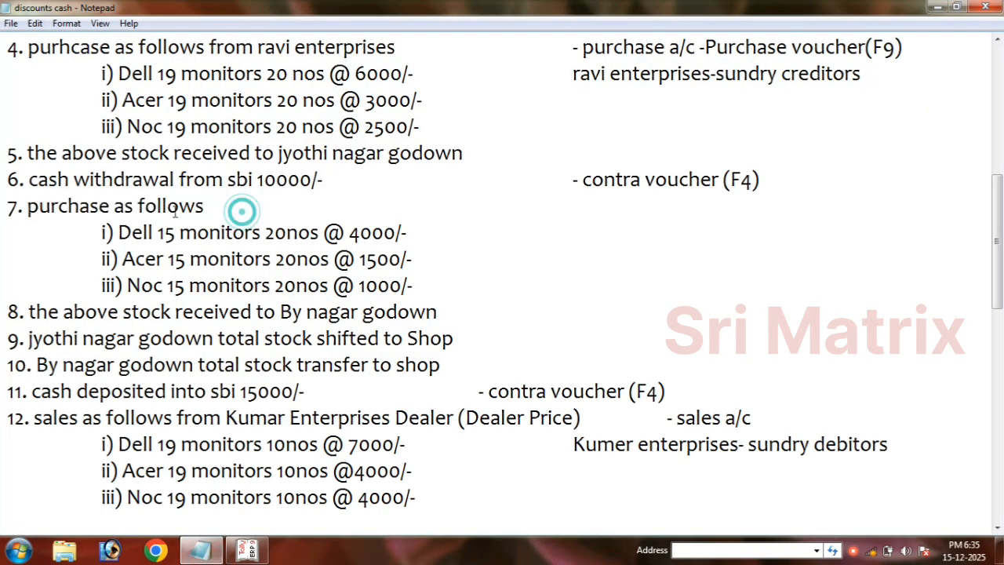
pyautogui.click(239, 553)
pyautogui.press('Return')
pyautogui.press('Return')
pyautogui.press('Return')
pyautogui.press('Return')
pyautogui.press('Return')
pyautogui.press('Return')
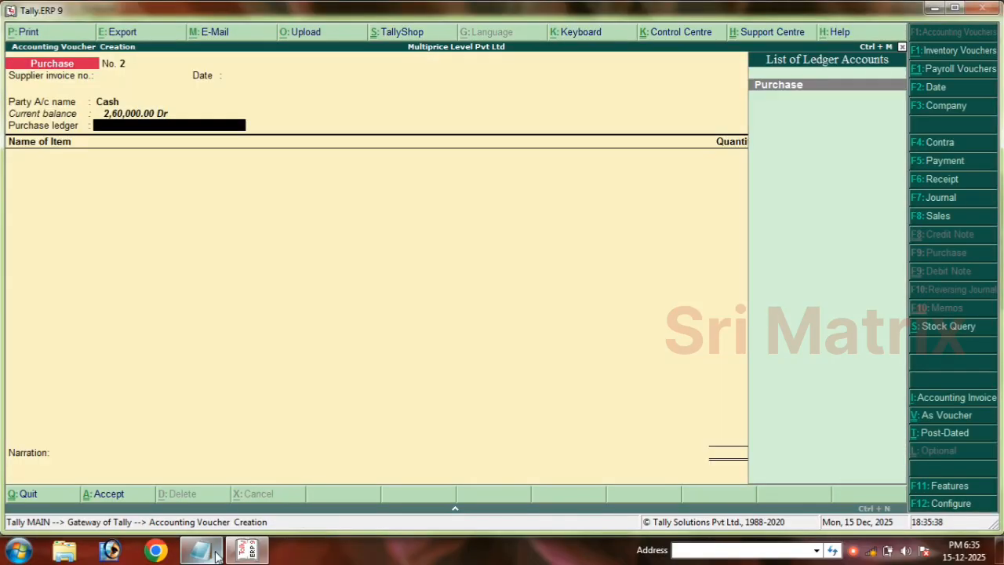
pyautogui.press('Return')
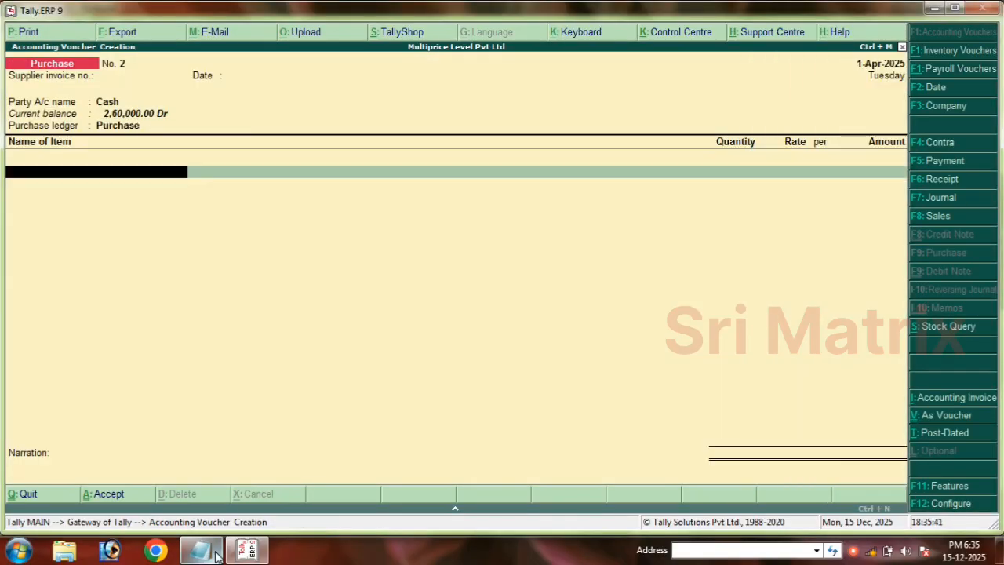
# Add Dell 15 as the first purchase item with 20 nos allocated to the By Nagar godown
pyautogui.write('Dell')
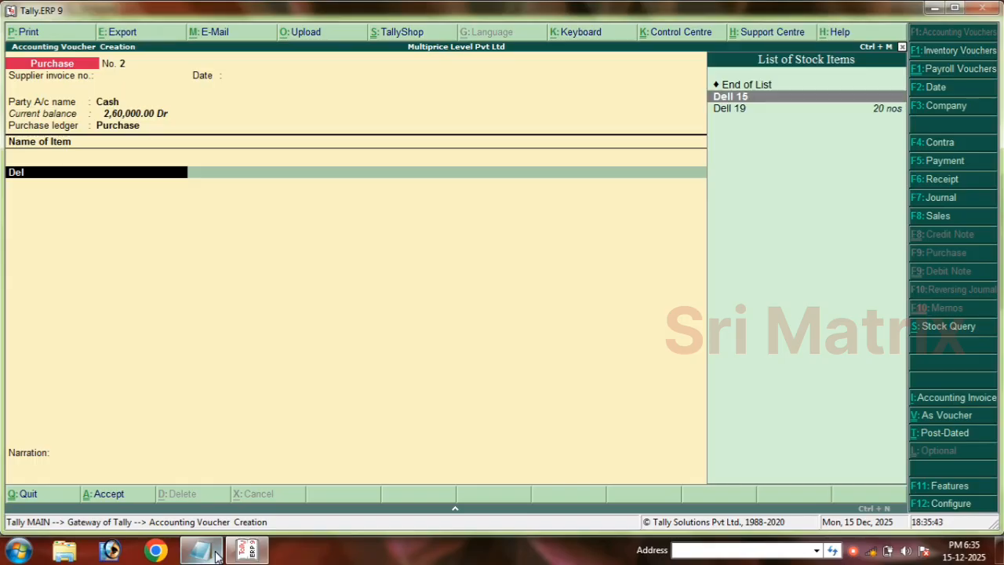
pyautogui.press('Return')
pyautogui.write('B')
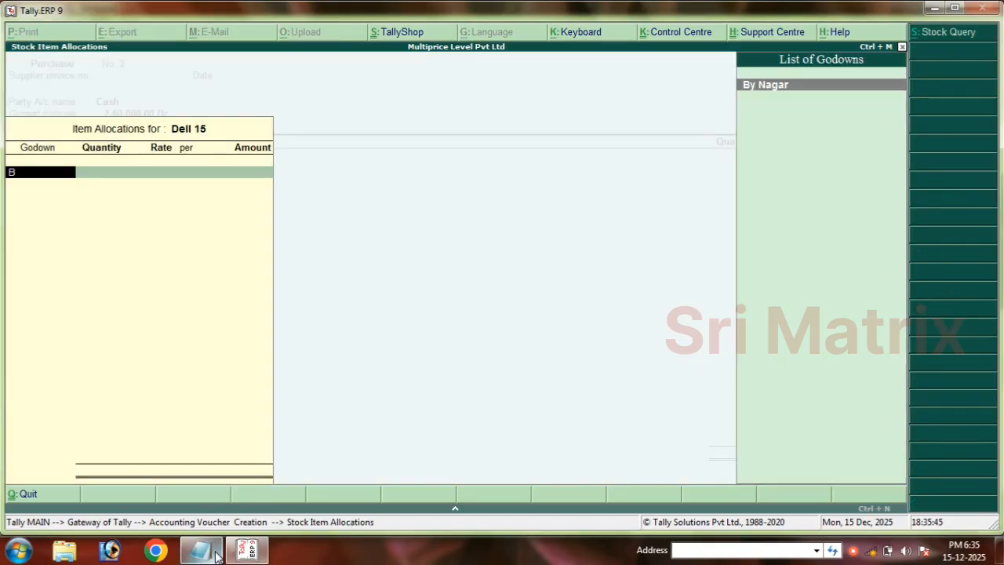
pyautogui.write('y')
pyautogui.press('Return')
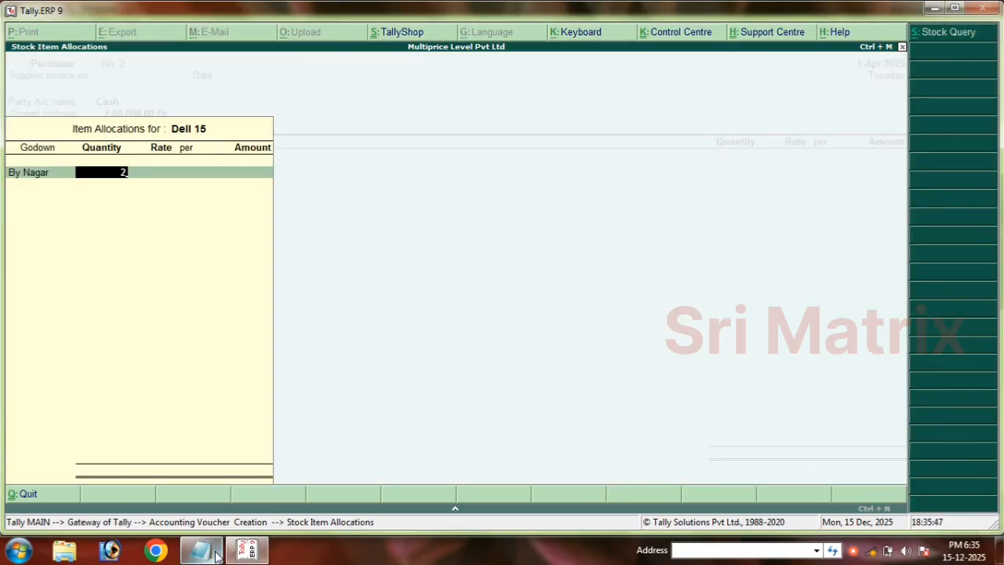
pyautogui.write('20')
pyautogui.press('Return')
# Review entries 7 and 8 in the Notepad problem text, set the Dell 15 rate to 4000 in Tally and close its allocation
pyautogui.click(198, 552)
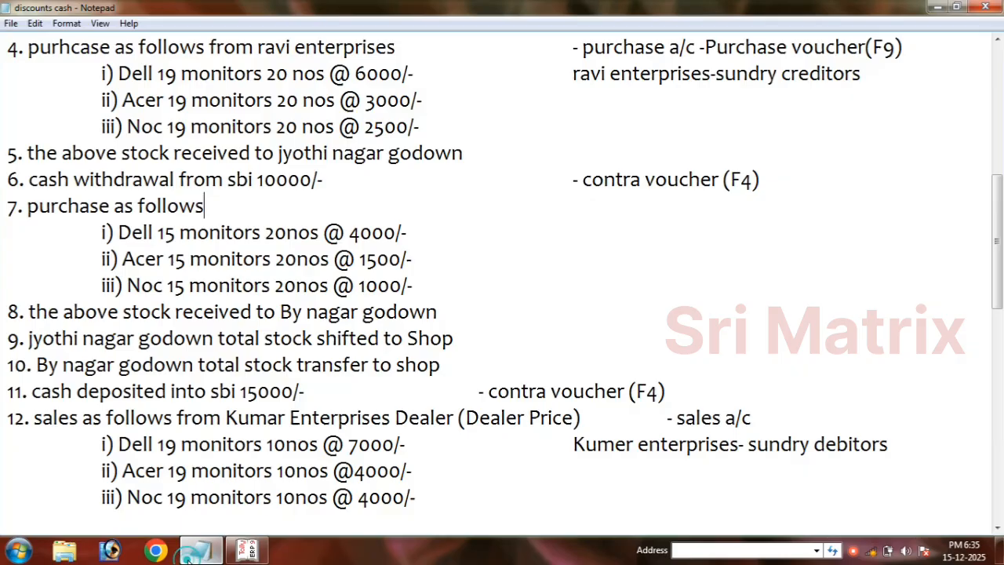
pyautogui.moveTo(117, 229); pyautogui.dragTo(402, 312)
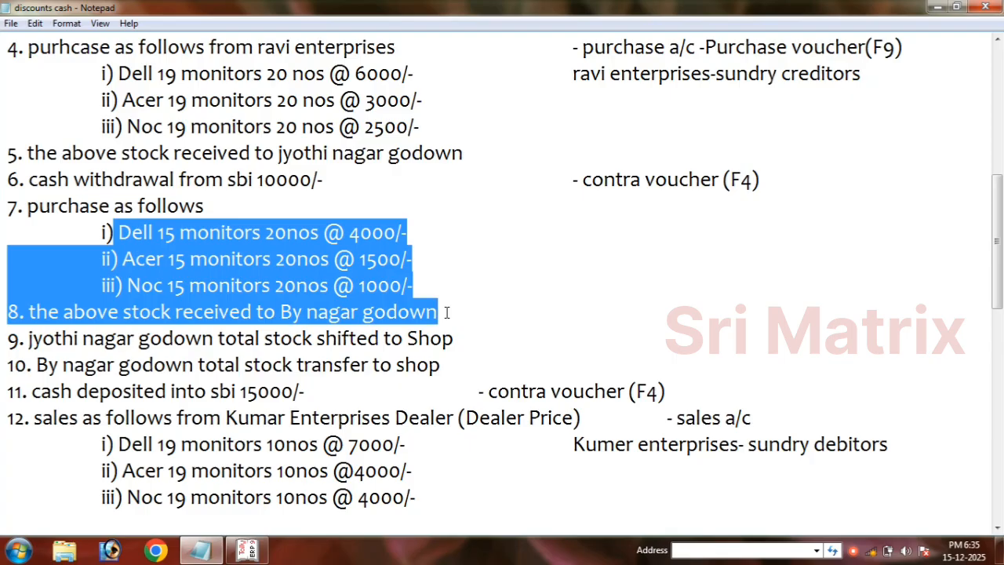
pyautogui.click(244, 251)
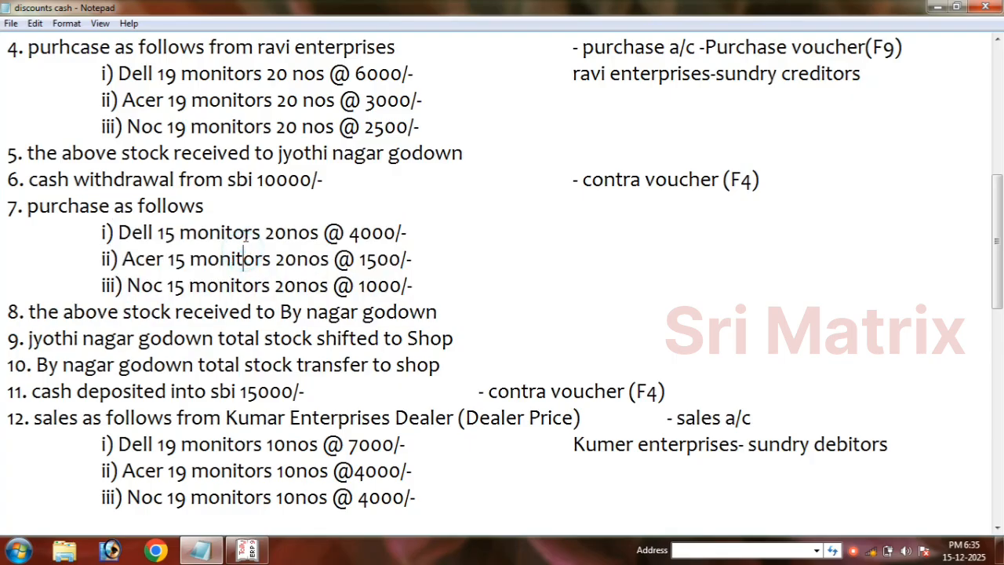
pyautogui.click(196, 232)
pyautogui.moveTo(261, 232); pyautogui.dragTo(320, 233)
pyautogui.click(350, 232)
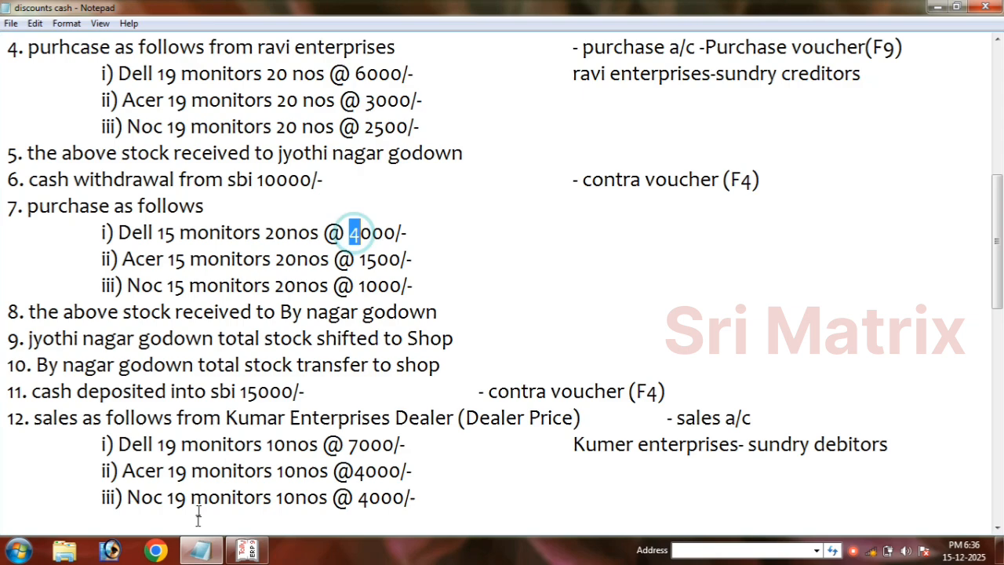
pyautogui.click(247, 550)
pyautogui.write('40')
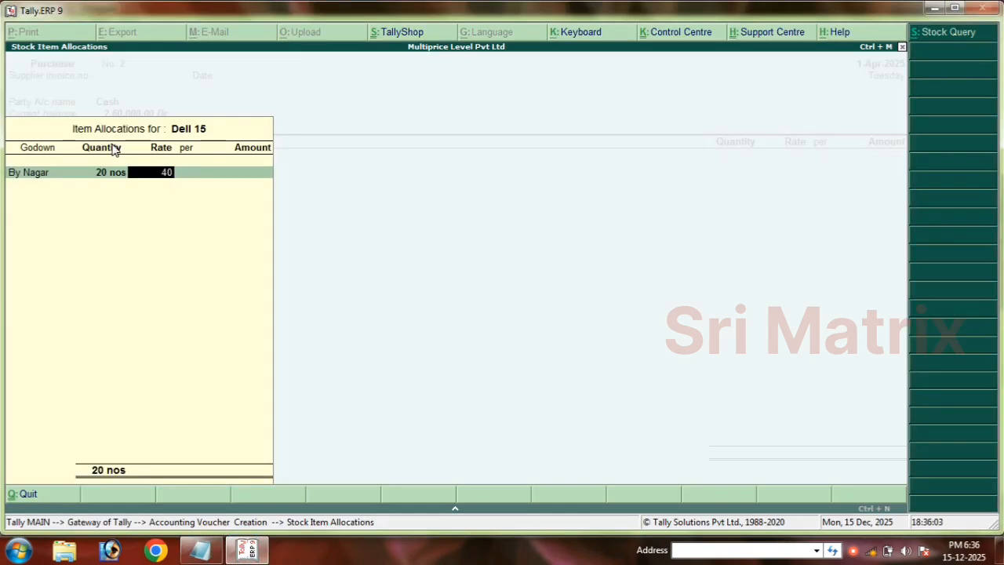
pyautogui.write('00')
pyautogui.press('Return')
pyautogui.press('Return')
pyautogui.press('Return')
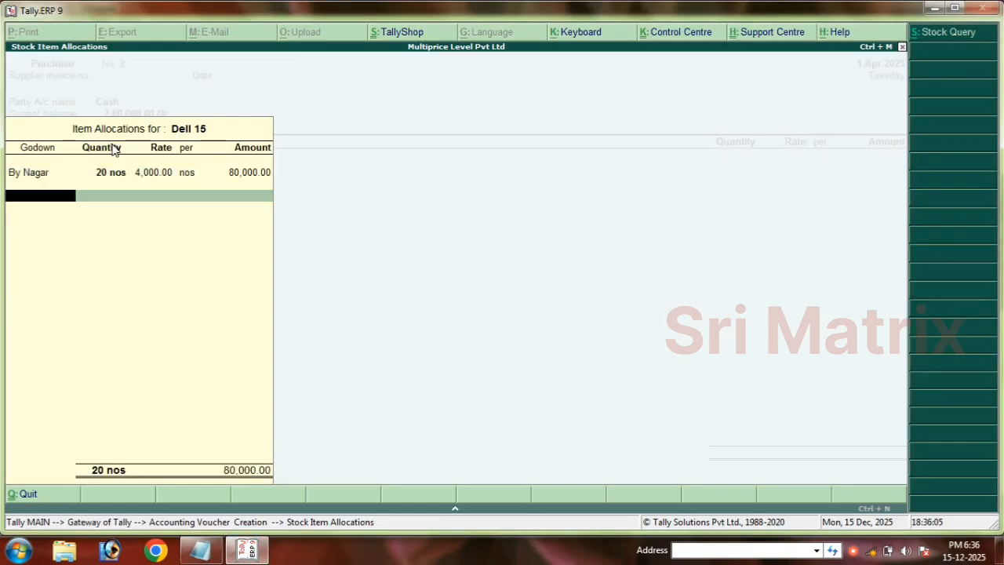
pyautogui.press('Return')
# Add Acer 15 as the second purchase item with 20 nos allocated to the By Nagar godown
pyautogui.write('Ac')
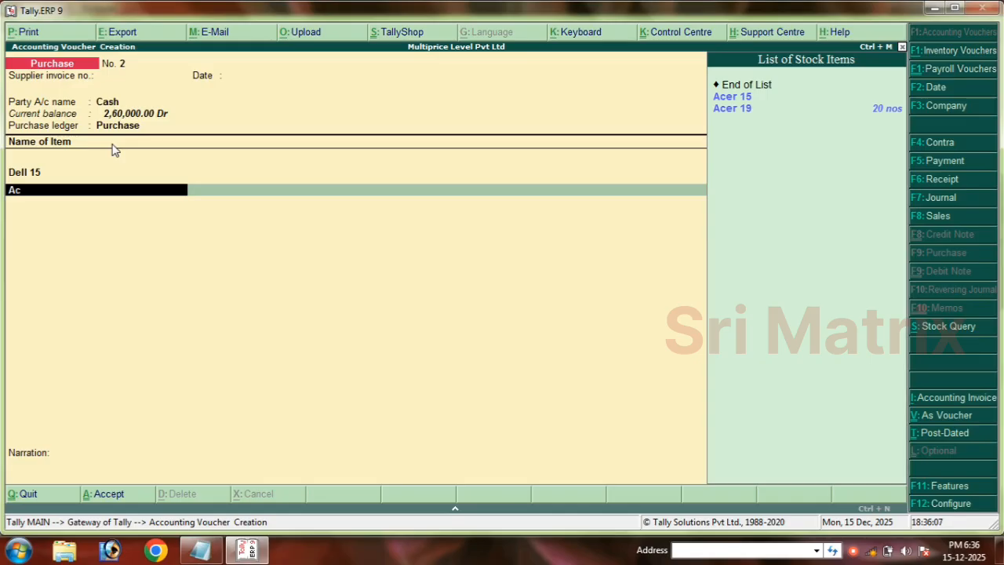
pyautogui.press('Return')
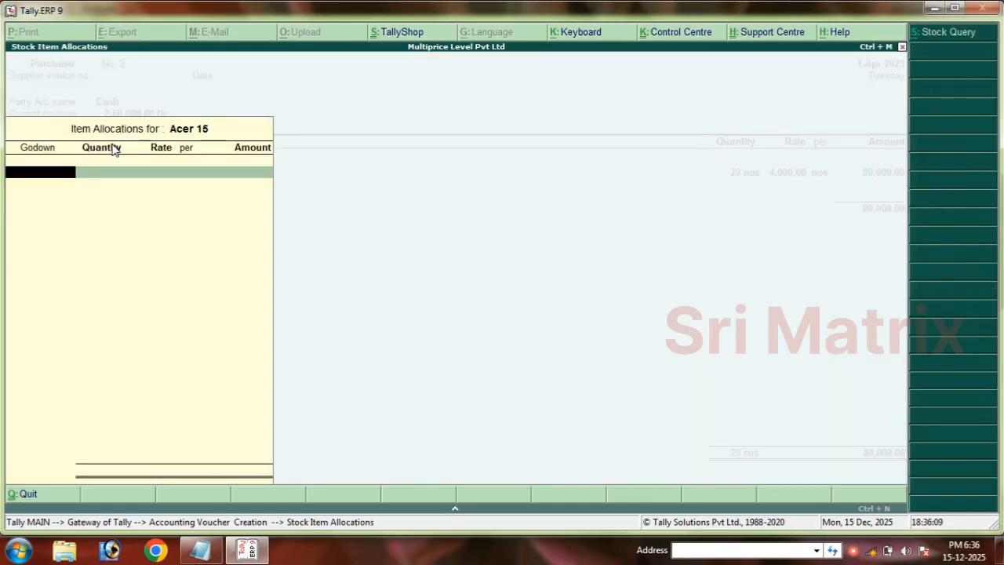
pyautogui.press('Return')
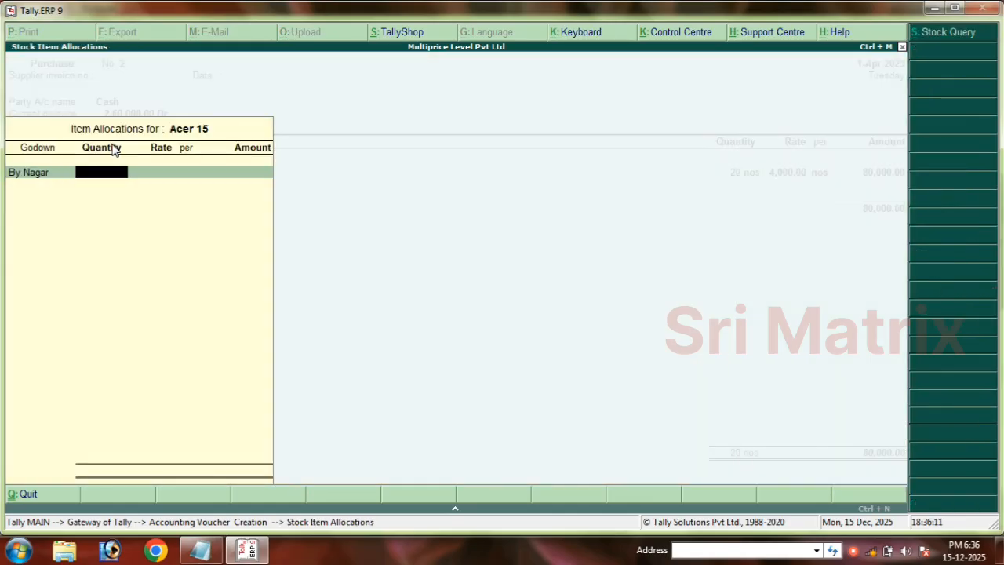
pyautogui.write('20')
pyautogui.press('Return')
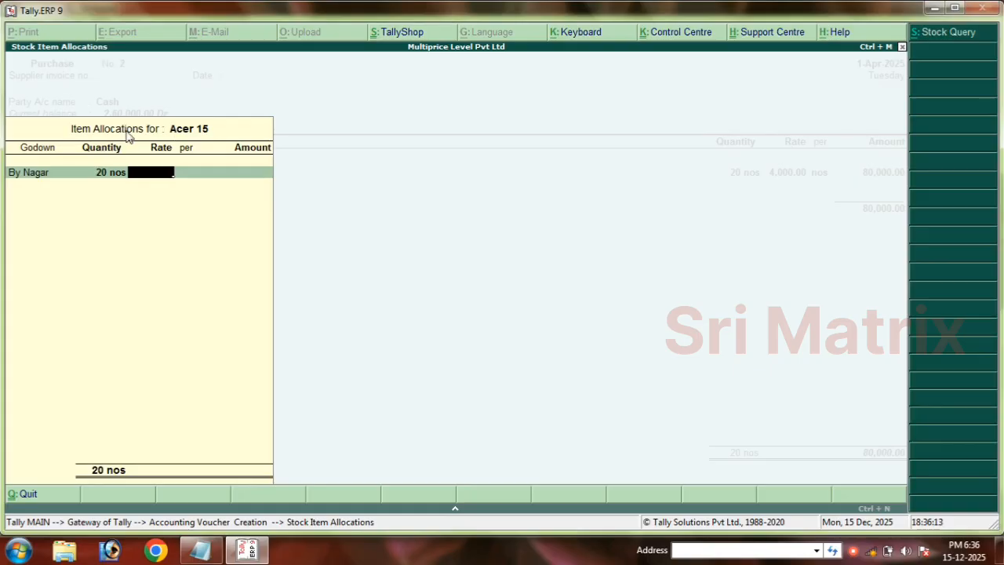
# Look up the Acer 15 rate in the Notepad problem text, set it to 1500 in Tally and close the item's allocation
pyautogui.click(202, 550)
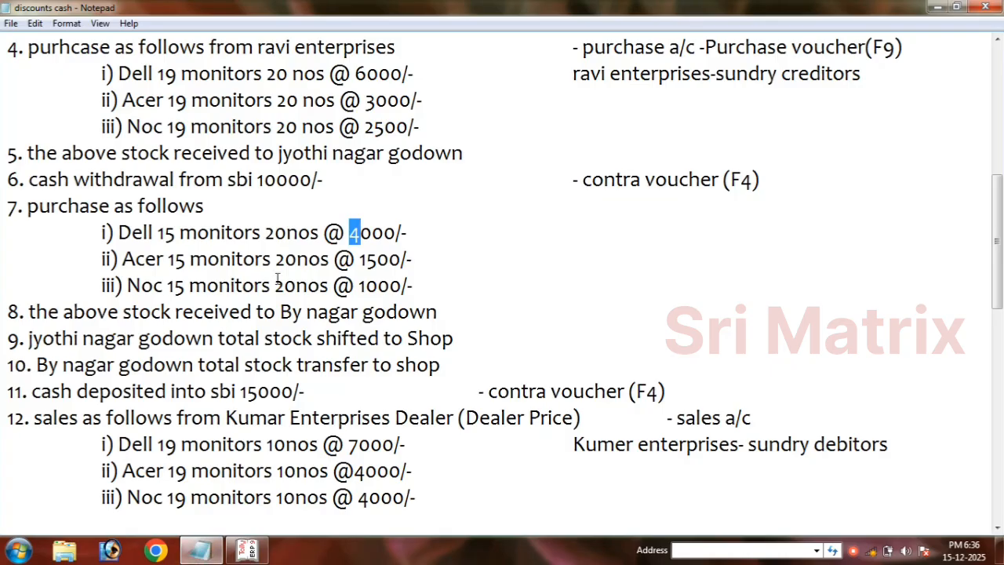
pyautogui.moveTo(359, 260); pyautogui.dragTo(411, 260)
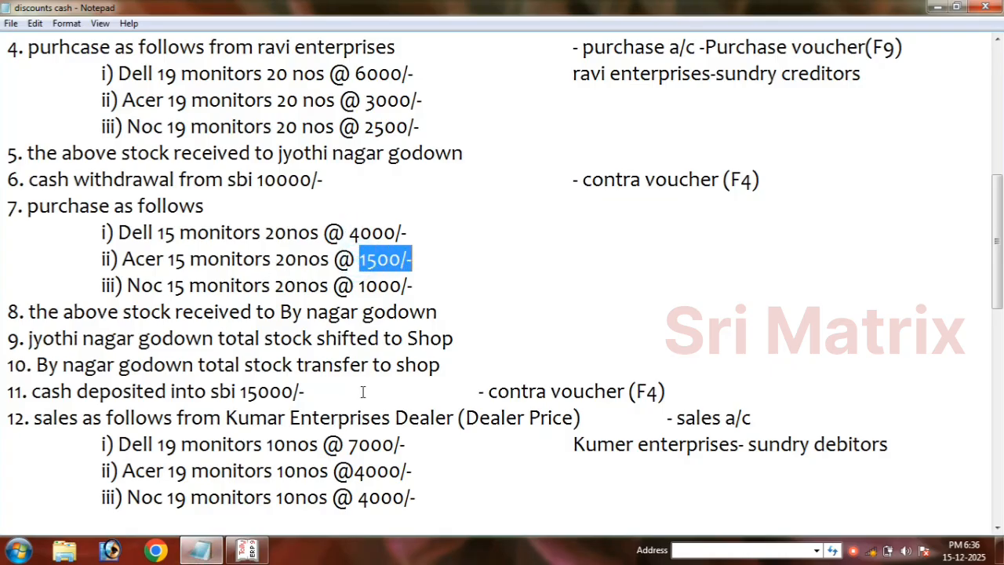
pyautogui.click(248, 550)
pyautogui.write('1,5')
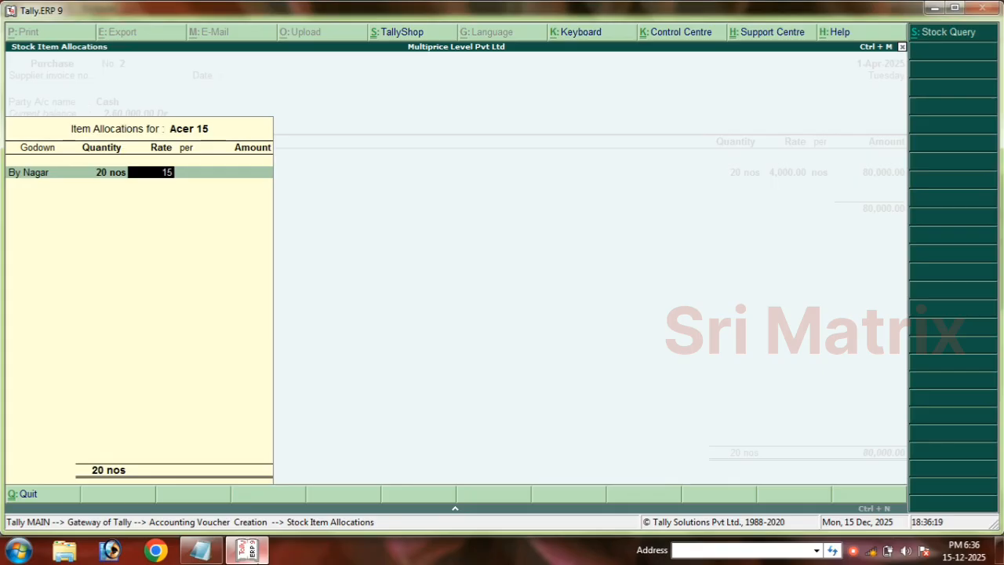
pyautogui.write('00')
pyautogui.press('Return')
pyautogui.press('Return')
pyautogui.press('Return')
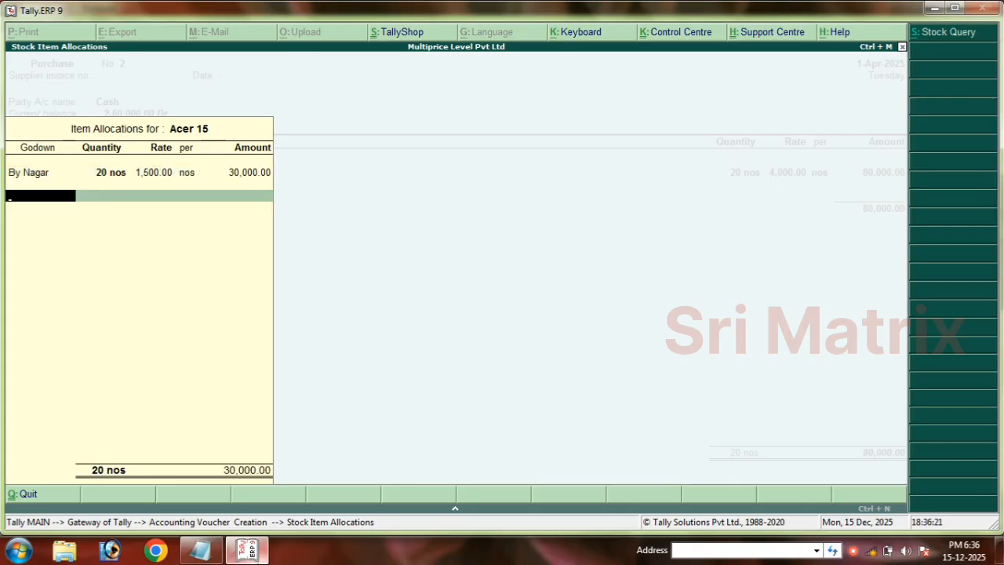
pyautogui.press('Return')
pyautogui.press('Return')
# Add Noc 15 as the third purchase item with 20 nos allocated to the By Nagar godown
pyautogui.write('No')
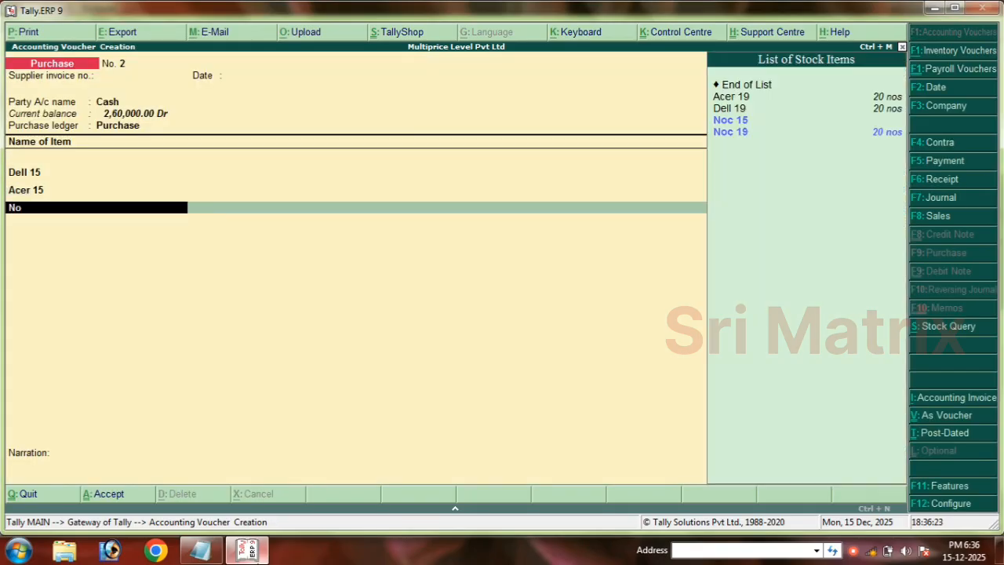
pyautogui.press('Return')
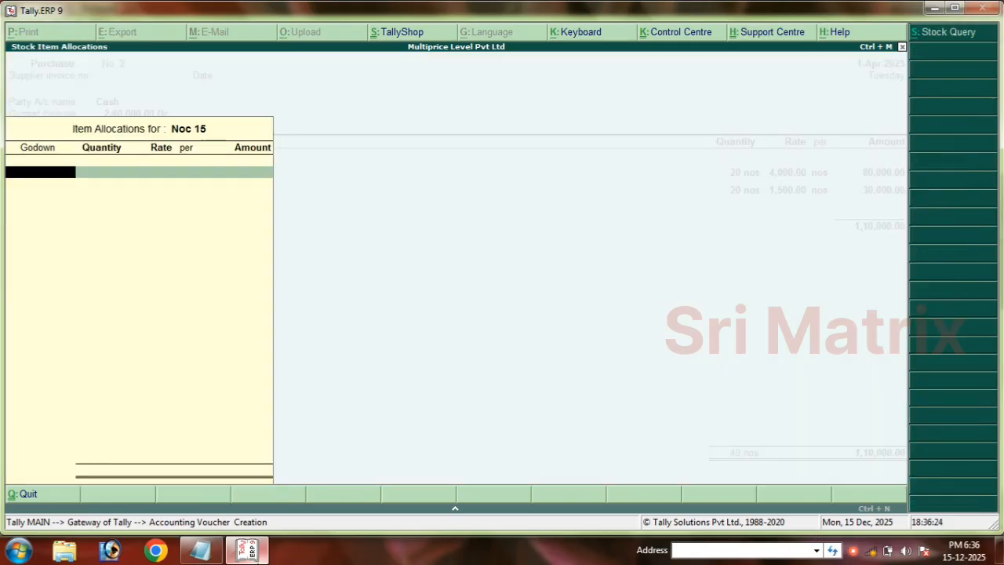
pyautogui.write('B')
pyautogui.press('Return')
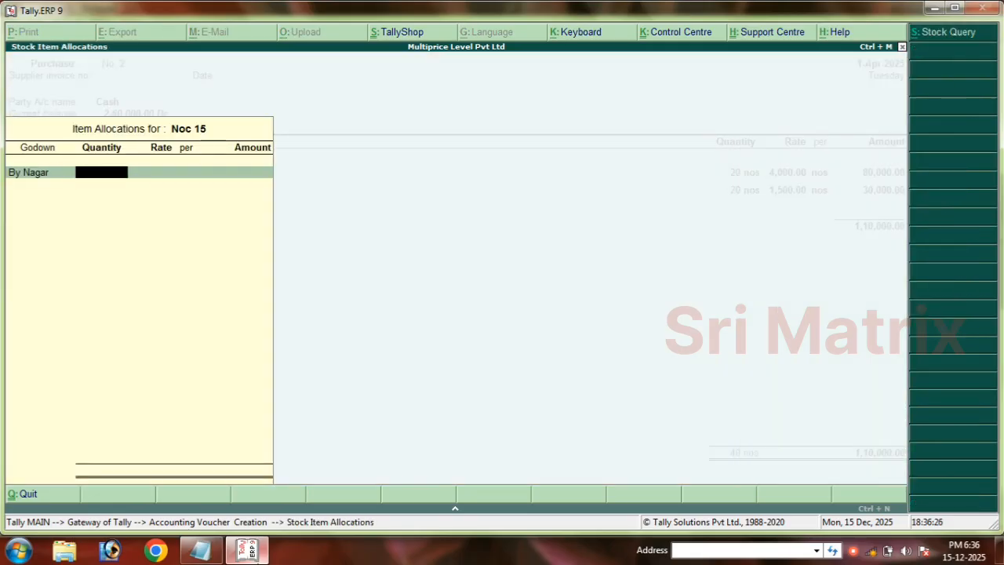
pyautogui.write('20')
pyautogui.press('Return')
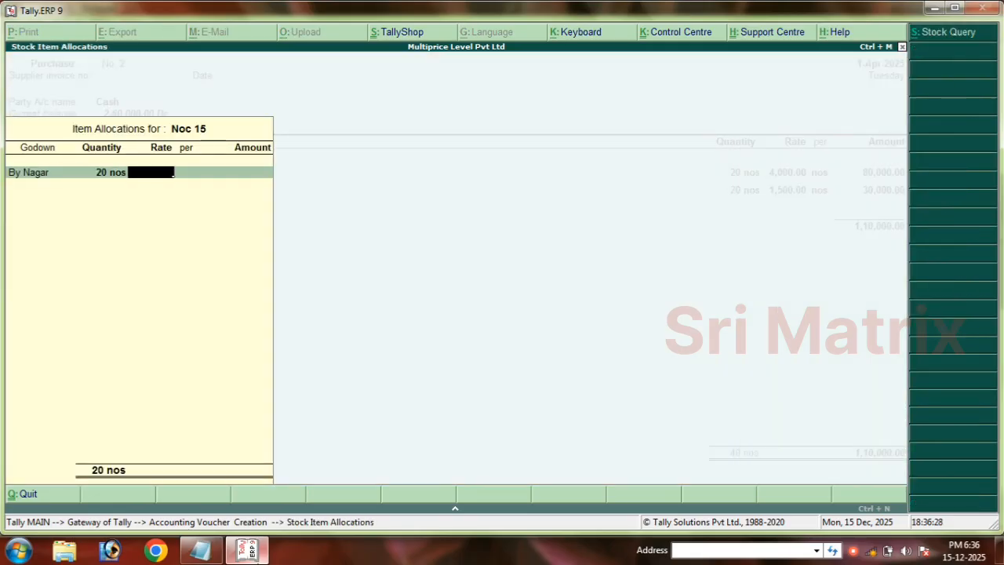
# Look up the Noc 15 rate in the Notepad problem text, set it to 1000 in Tally and close the item's allocation
pyautogui.click(201, 549)
pyautogui.moveTo(361, 287); pyautogui.dragTo(414, 288)
pyautogui.click(247, 549)
pyautogui.write('1,000')
pyautogui.press('Return')
pyautogui.press('Return')
pyautogui.press('Return')
pyautogui.press('Return')
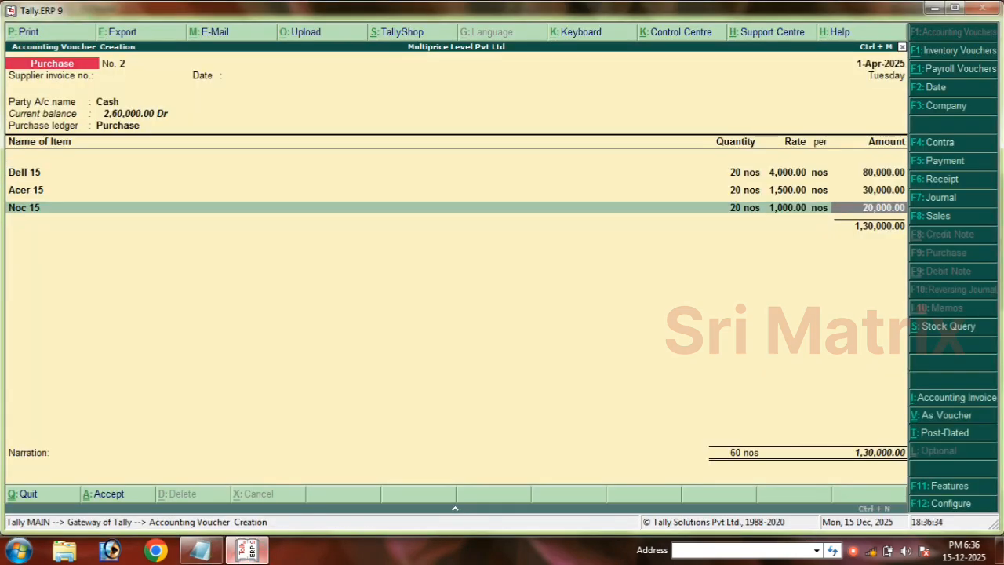
# End the item list, save the purchase voucher without a narration and leave voucher entry
pyautogui.press('Return')
pyautogui.press('Return')
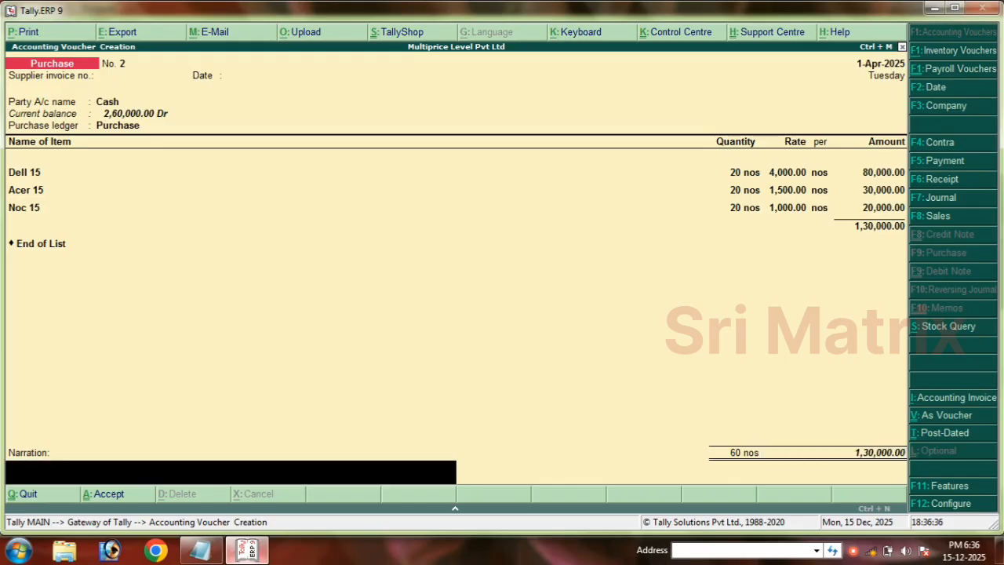
pyautogui.press('Return')
pyautogui.press('Return')
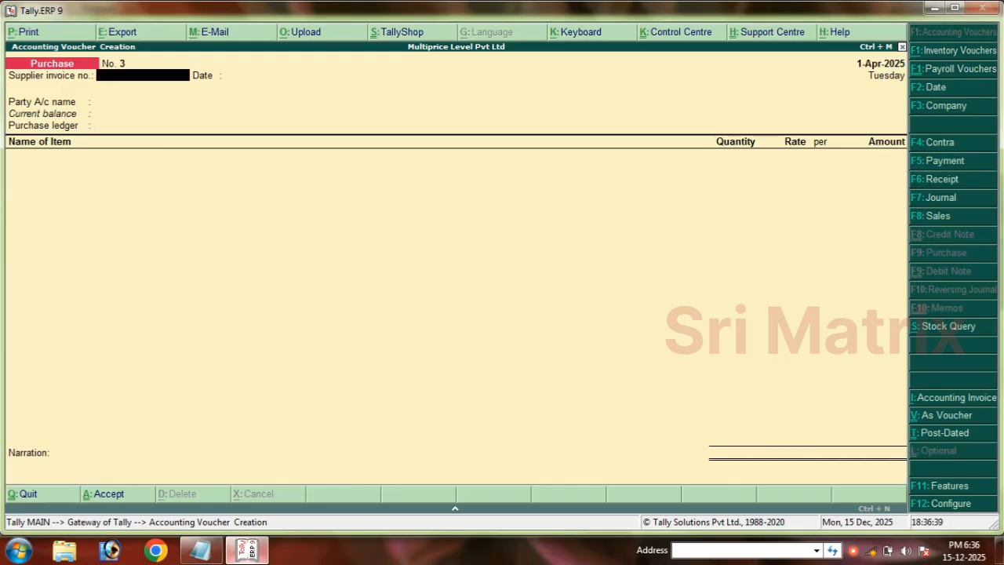
pyautogui.press('Escape')
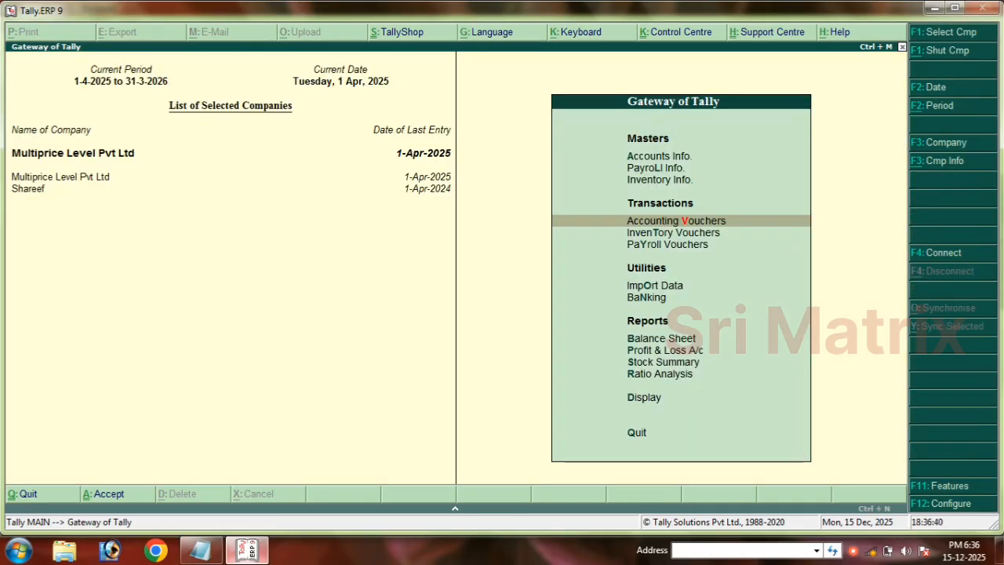
# Review the liabilities side of the Balance Sheet, drilling into Current Liabilities down to the individual sundry creditors
pyautogui.press('b')
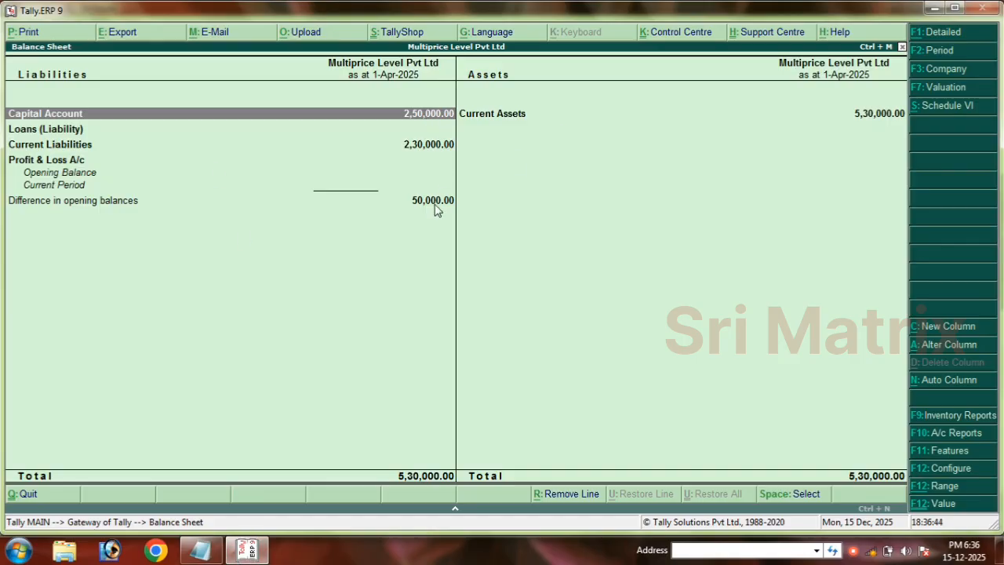
pyautogui.click(419, 153)
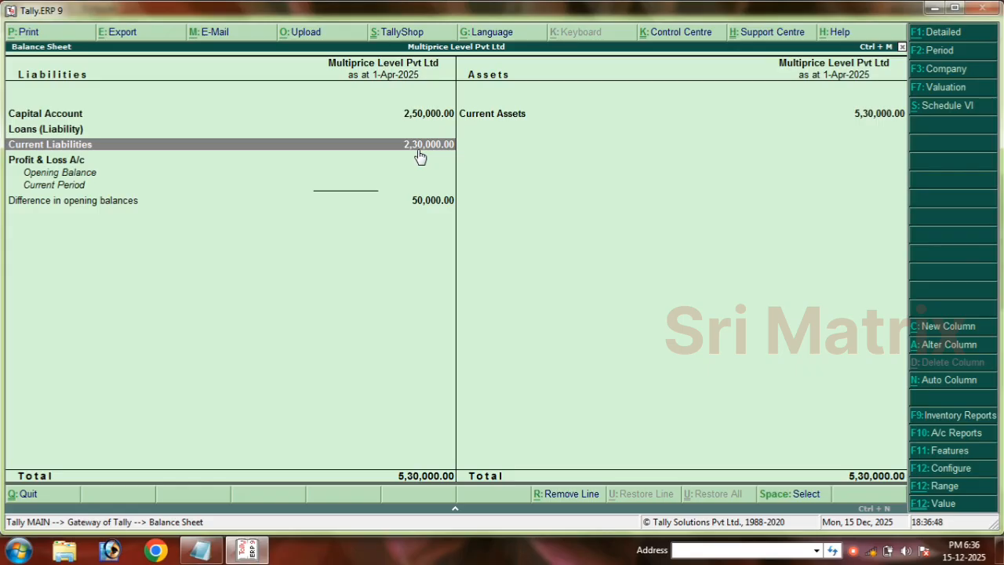
pyautogui.click(419, 153)
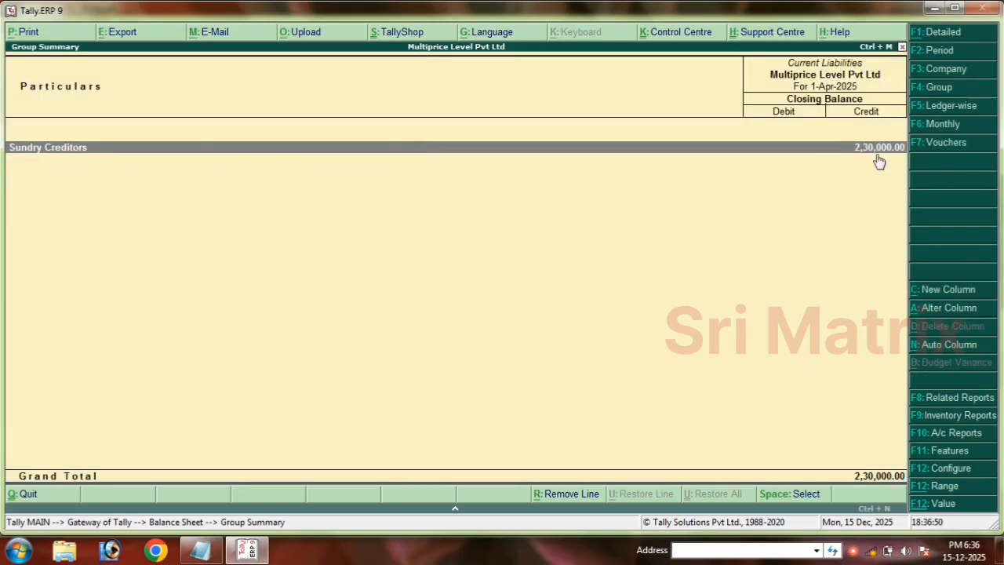
pyautogui.click(845, 154)
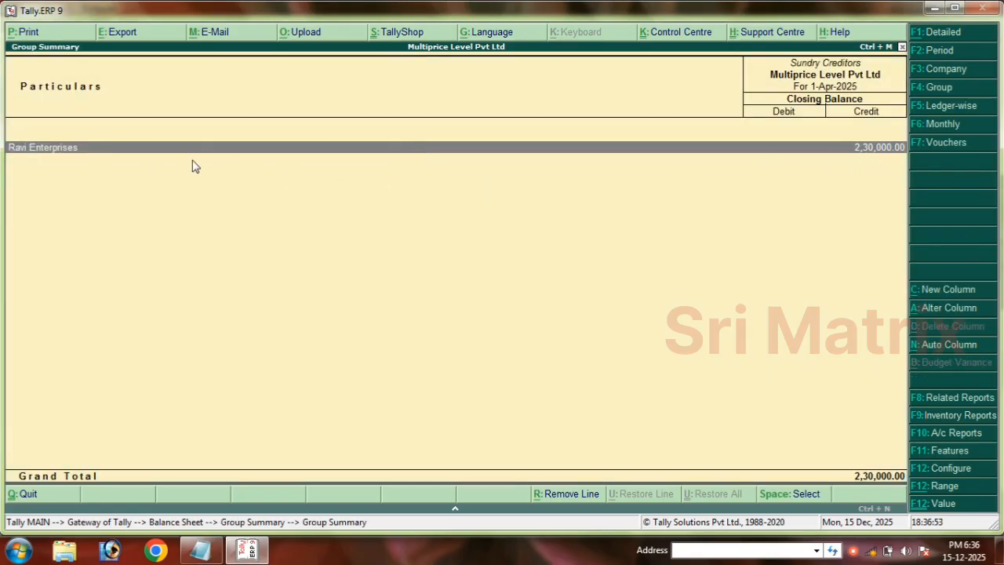
pyautogui.press('Escape')
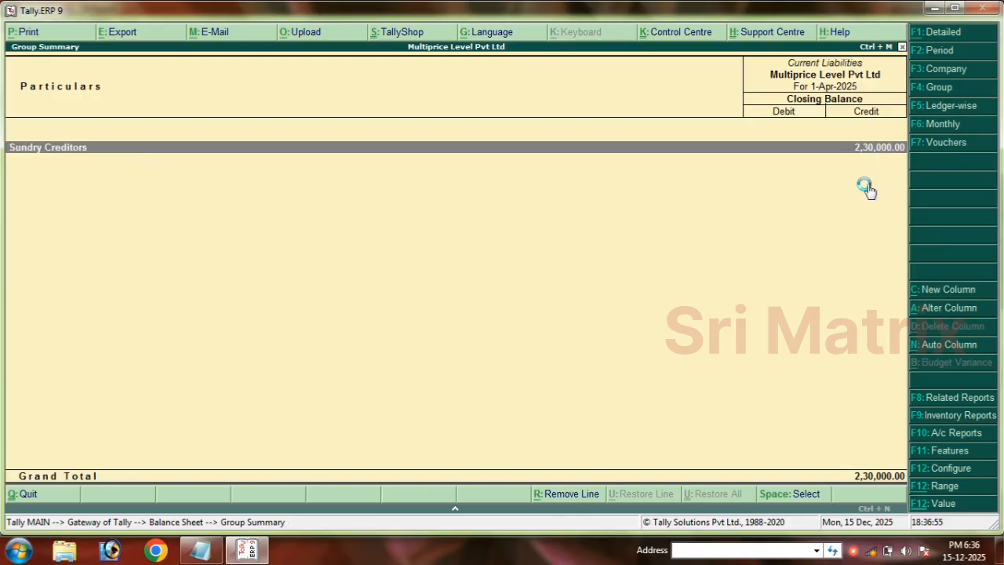
pyautogui.press('Escape')
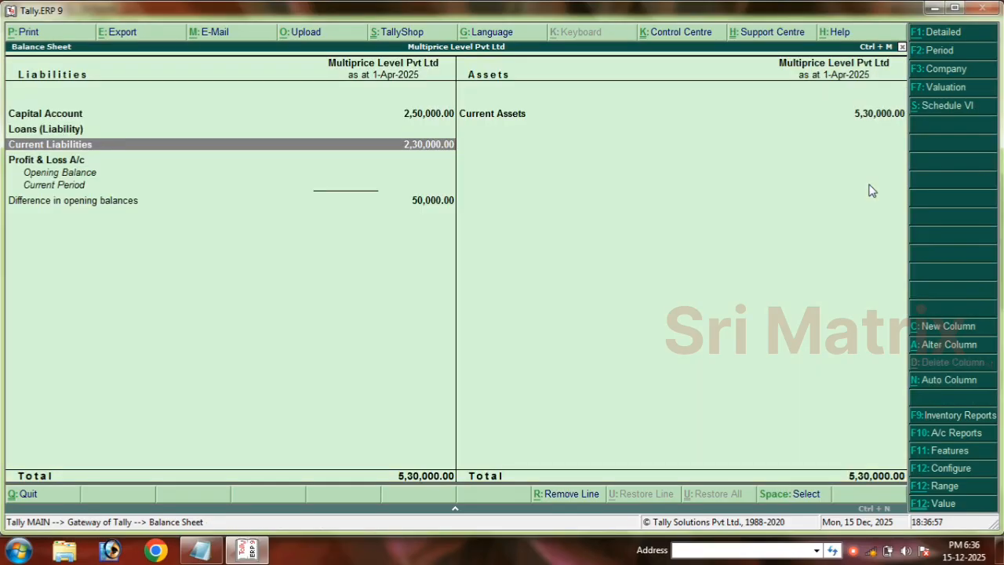
pyautogui.press('Up')
pyautogui.press('Up')
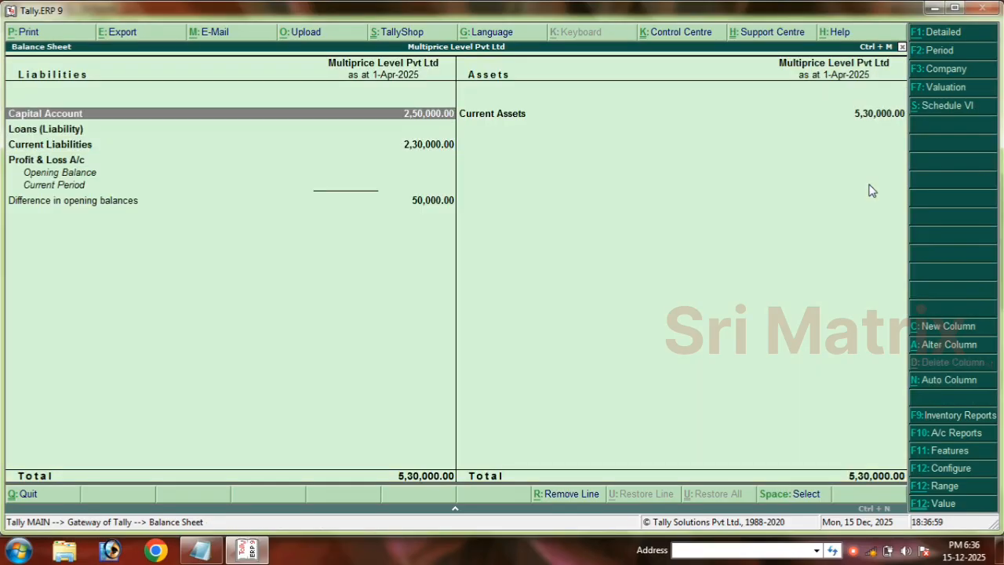
pyautogui.press('Down')
pyautogui.press('Down')
pyautogui.press('Down')
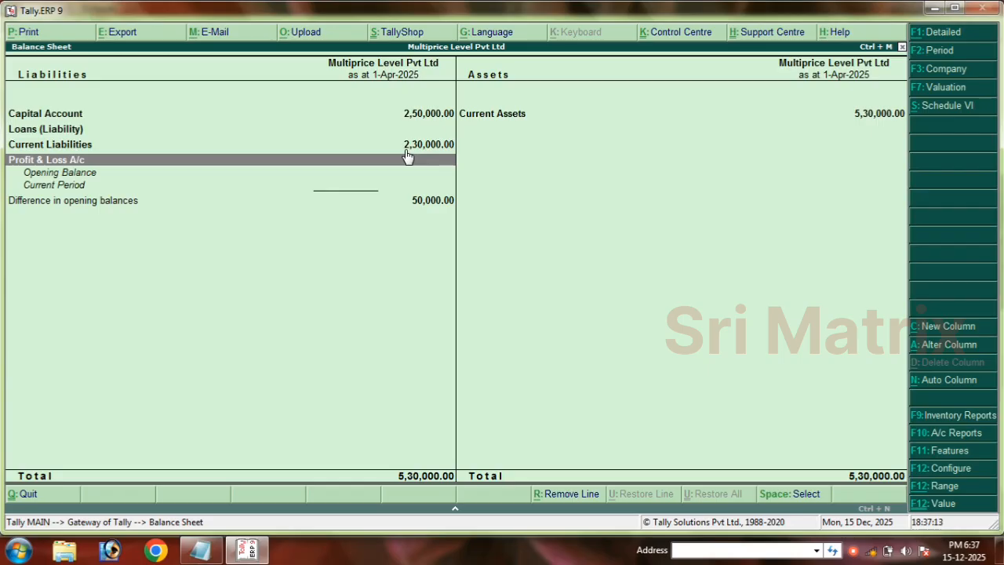
# Examine the Current Assets breakdown from the Balance Sheet and return to the Gateway of Tally
pyautogui.click(562, 118)
pyautogui.click(564, 119)
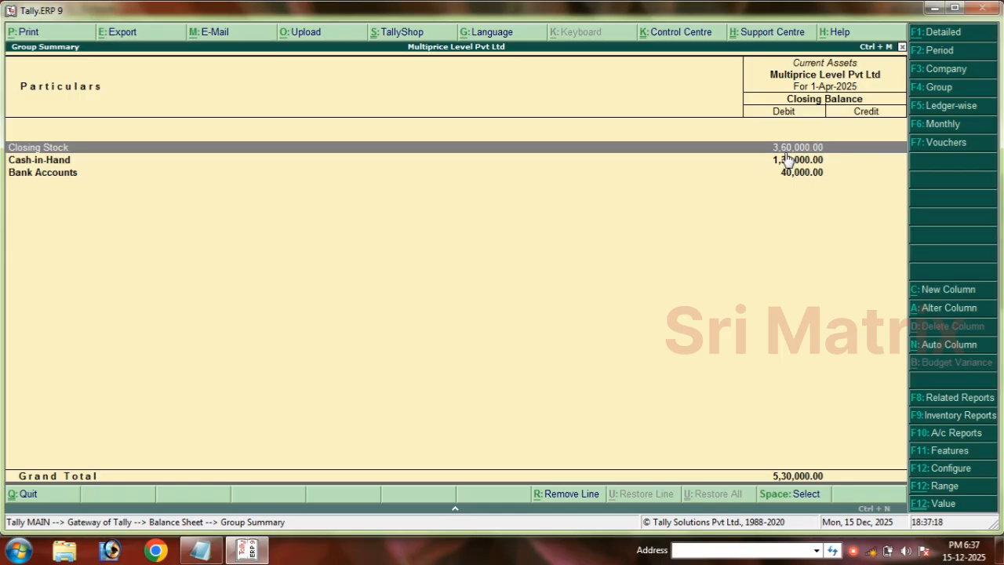
pyautogui.press('Down')
pyautogui.press('Down')
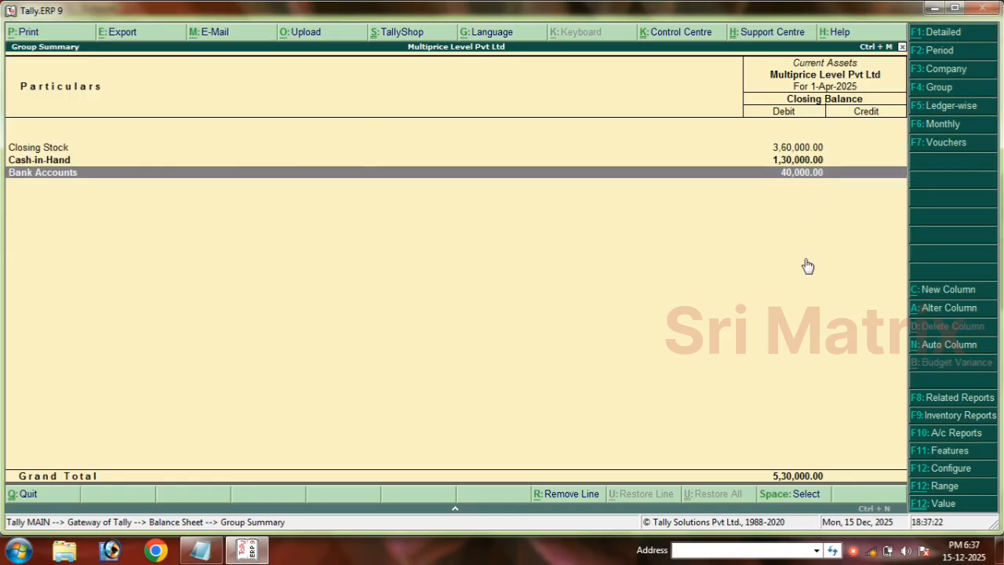
pyautogui.press('Escape')
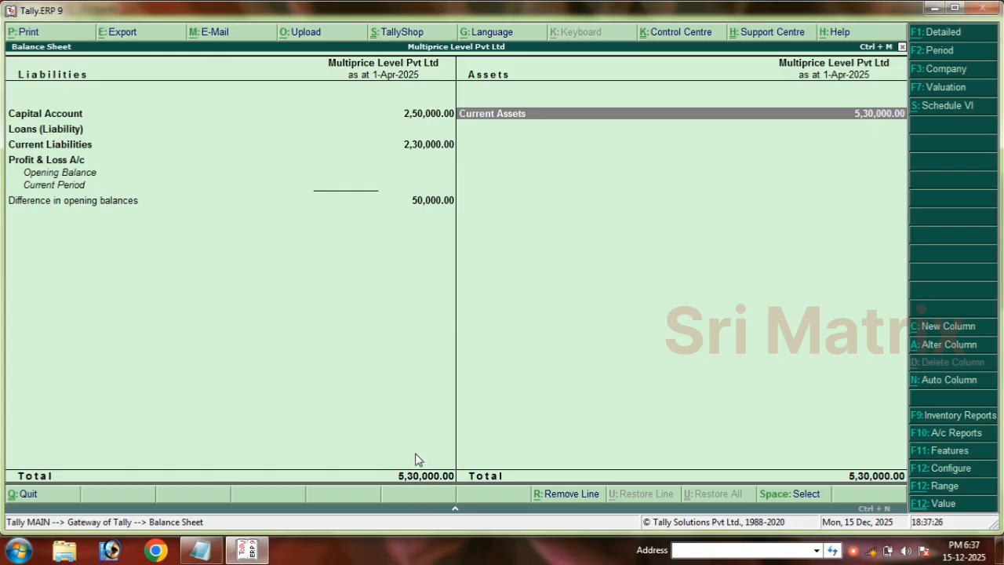
pyautogui.press('Escape')
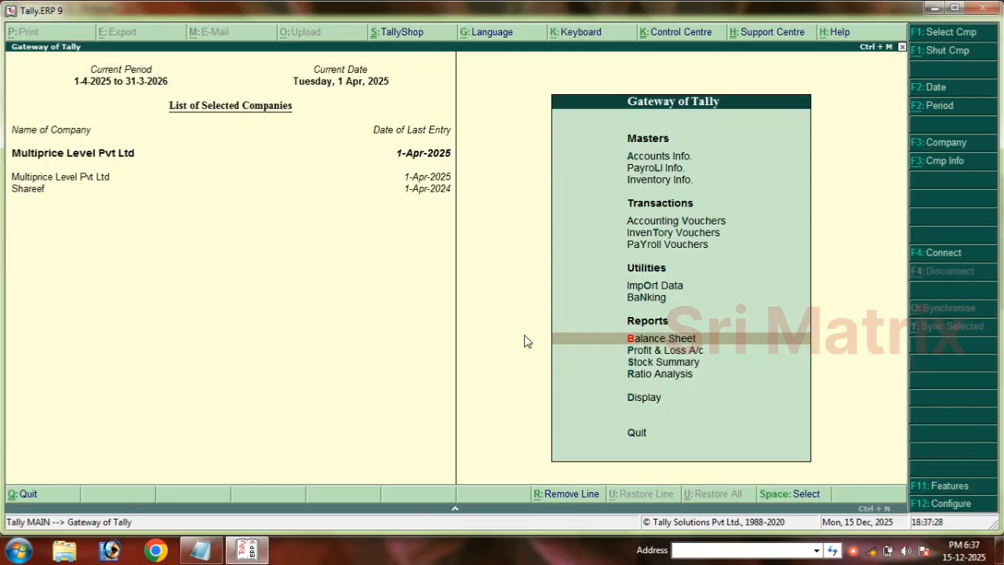
# Read entries 9 and 10 in the Notepad problem text on moving the godown stock to the shop
pyautogui.click(660, 225)
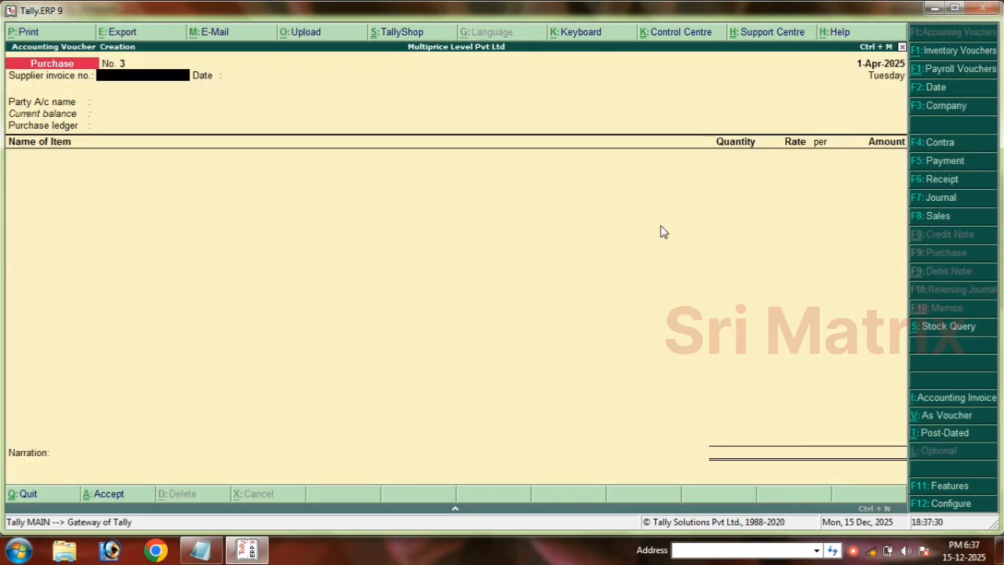
pyautogui.click(200, 551)
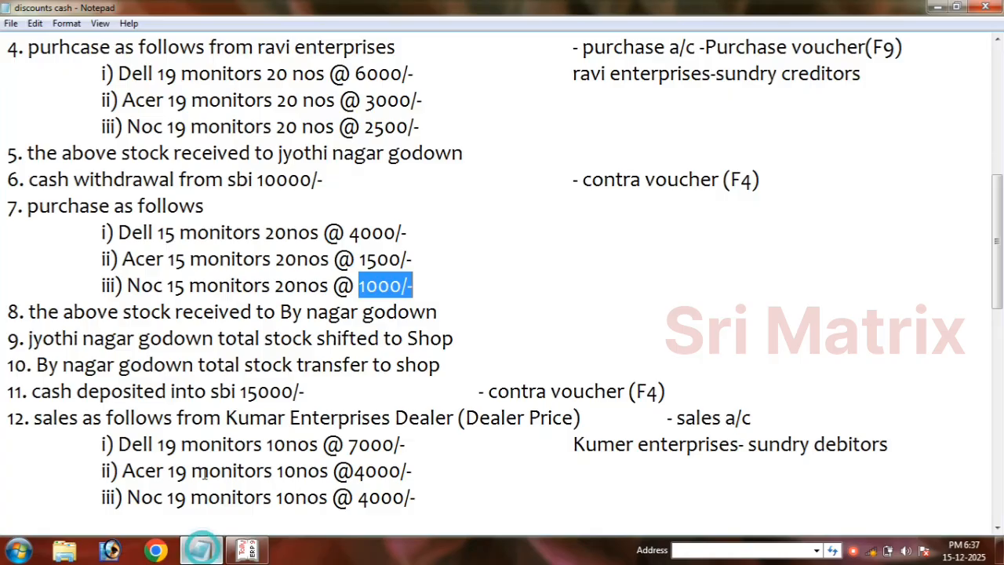
pyautogui.click(193, 285)
pyautogui.scroll(-1, 373, 321)
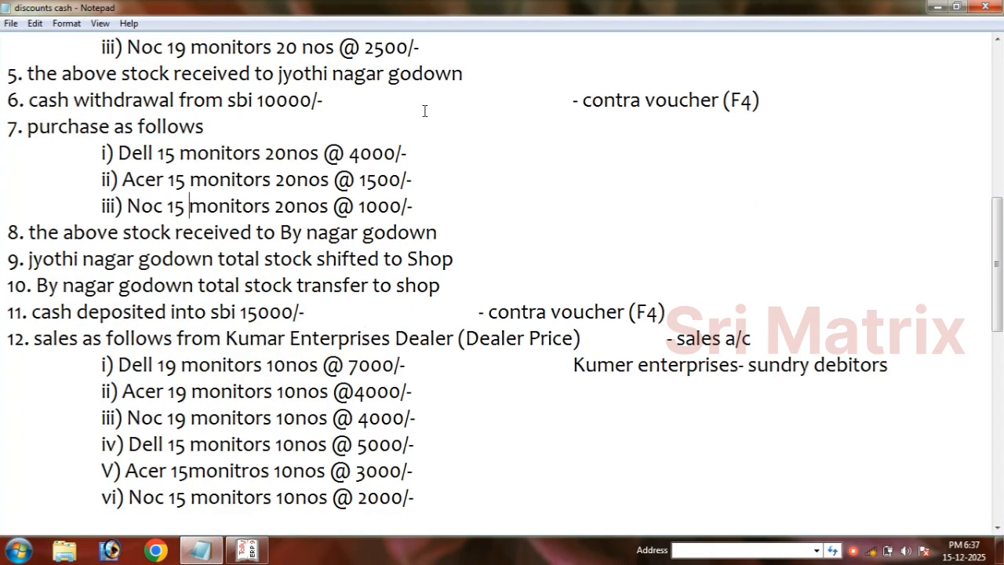
pyautogui.click(408, 205)
pyautogui.moveTo(448, 259); pyautogui.dragTo(45, 272)
pyautogui.moveTo(437, 287); pyautogui.dragTo(8, 263)
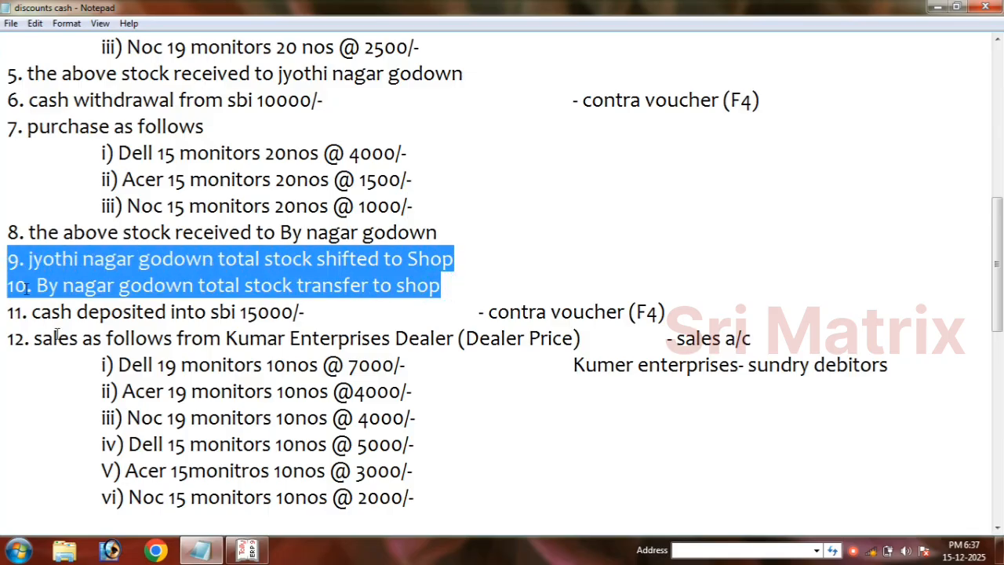
# Return to Tally, leave voucher entry and check the godown stock summary for Main Location
pyautogui.click(248, 550)
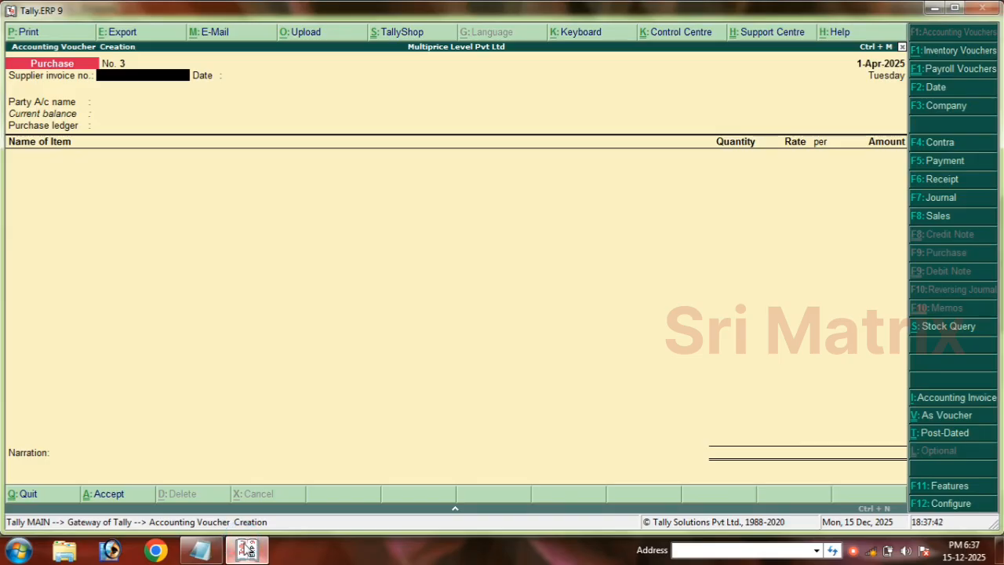
pyautogui.press('Escape')
pyautogui.press('y')
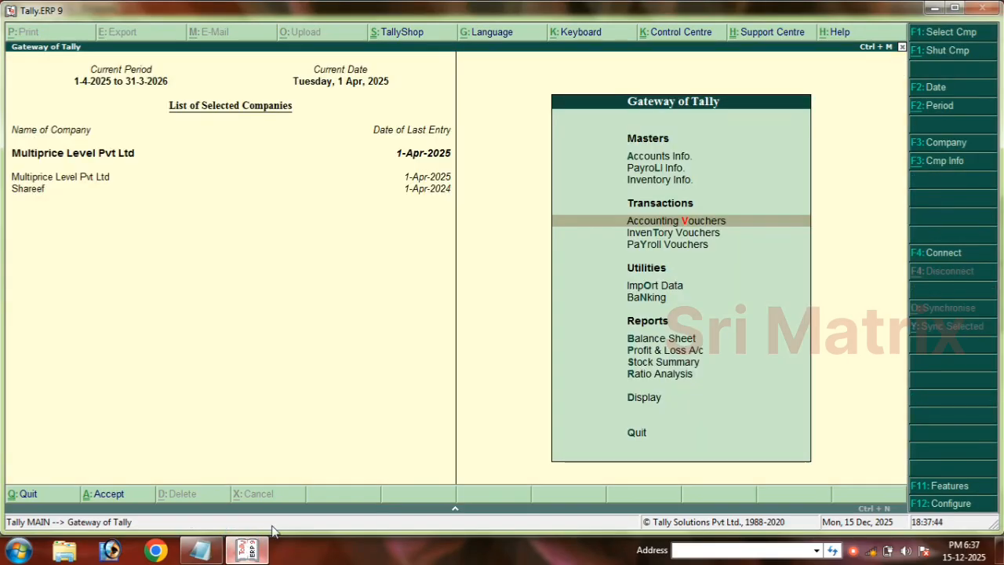
pyautogui.click(644, 398)
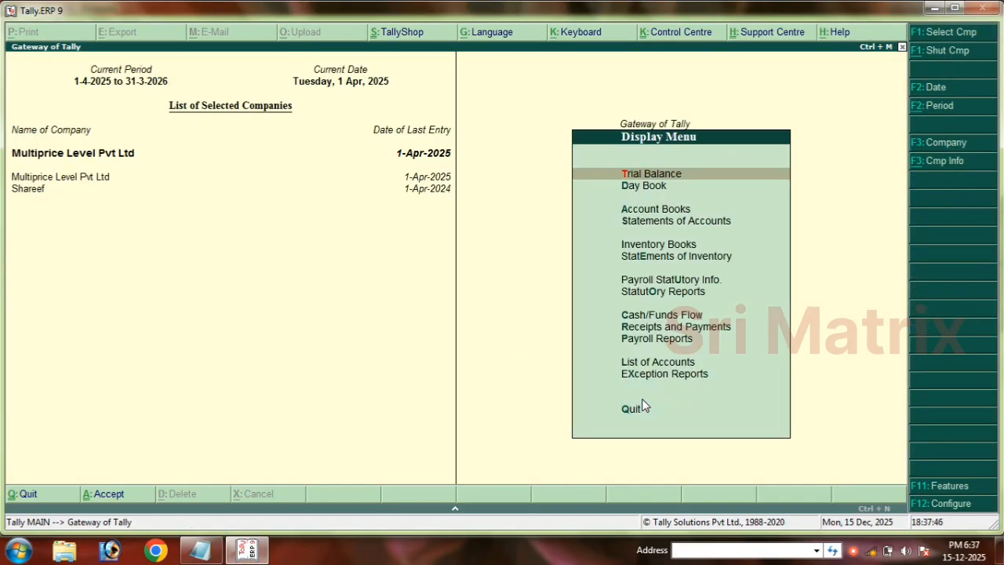
pyautogui.click(658, 257)
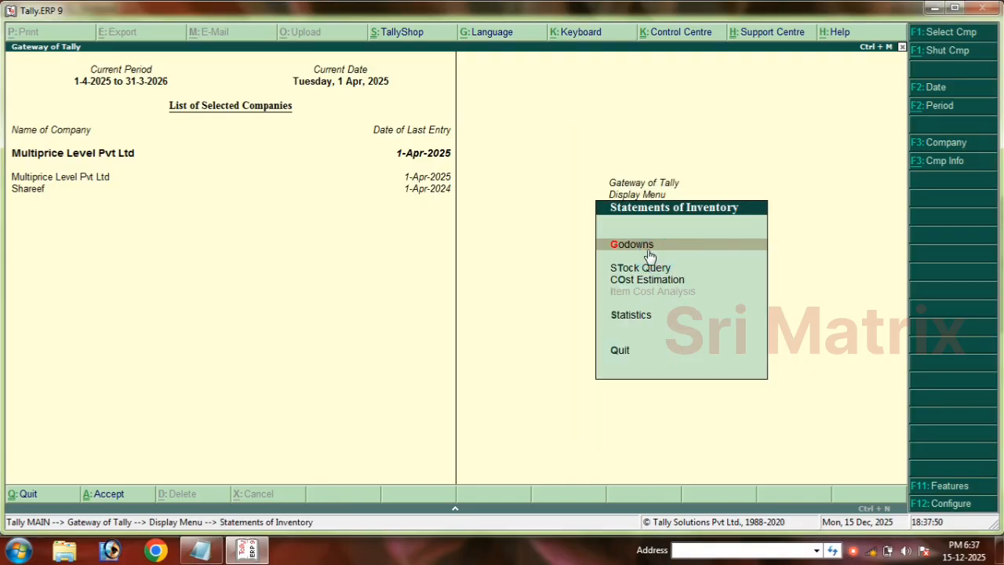
pyautogui.click(632, 246)
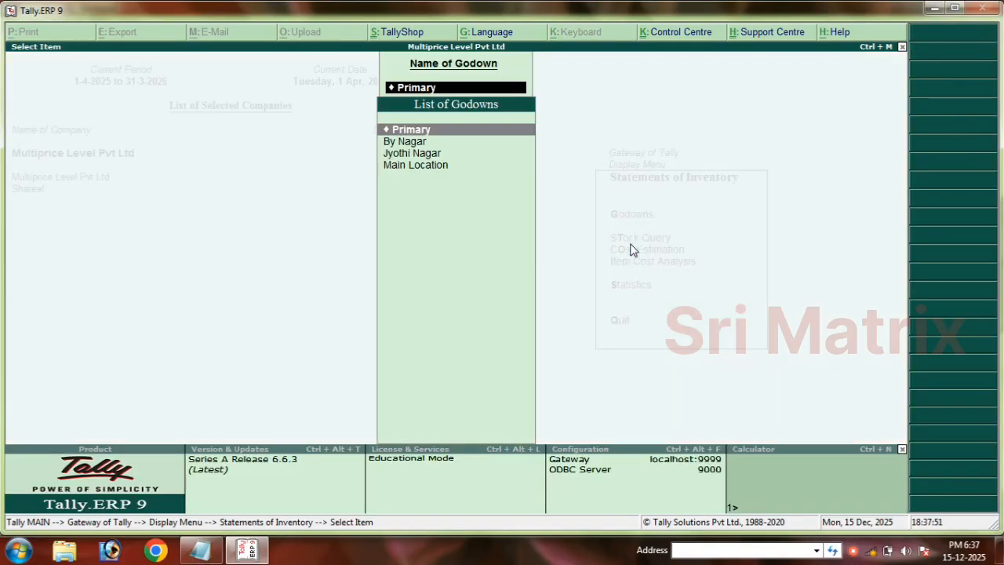
pyautogui.click(397, 165)
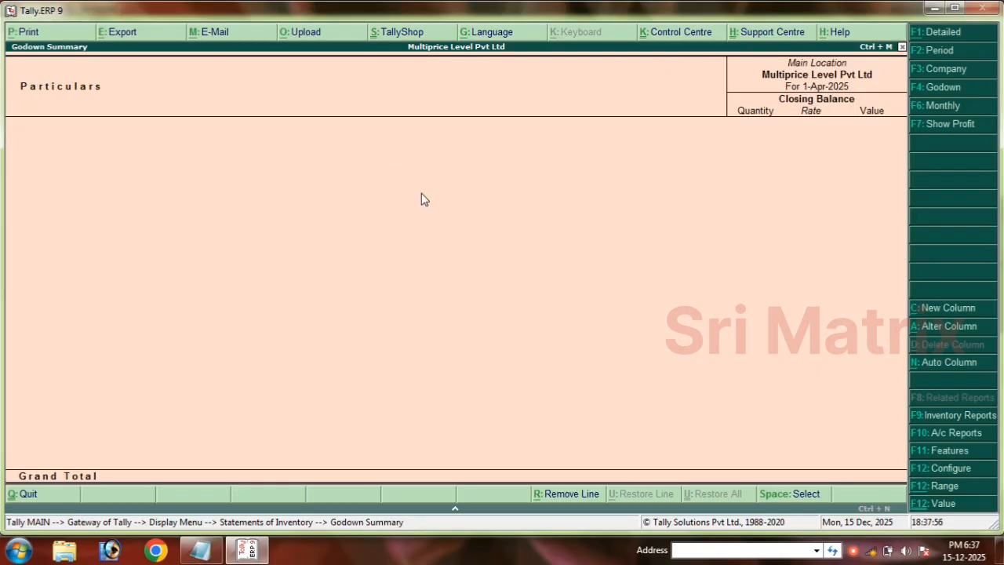
pyautogui.press('Escape')
# Check the godown stock summaries for By Nagar and Jyothi Nagar and return to the Gateway of Tally
pyautogui.click(409, 139)
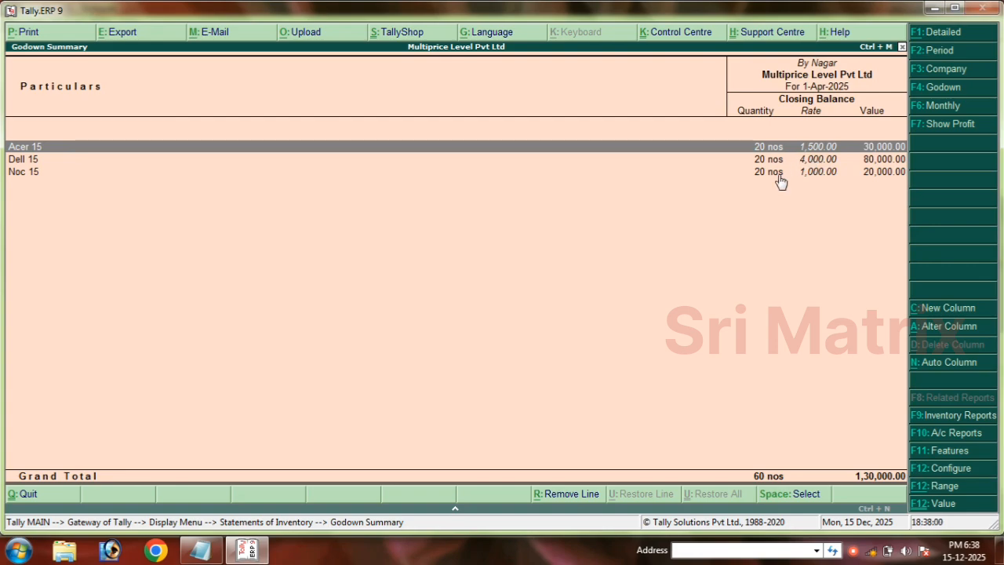
pyautogui.press('Escape')
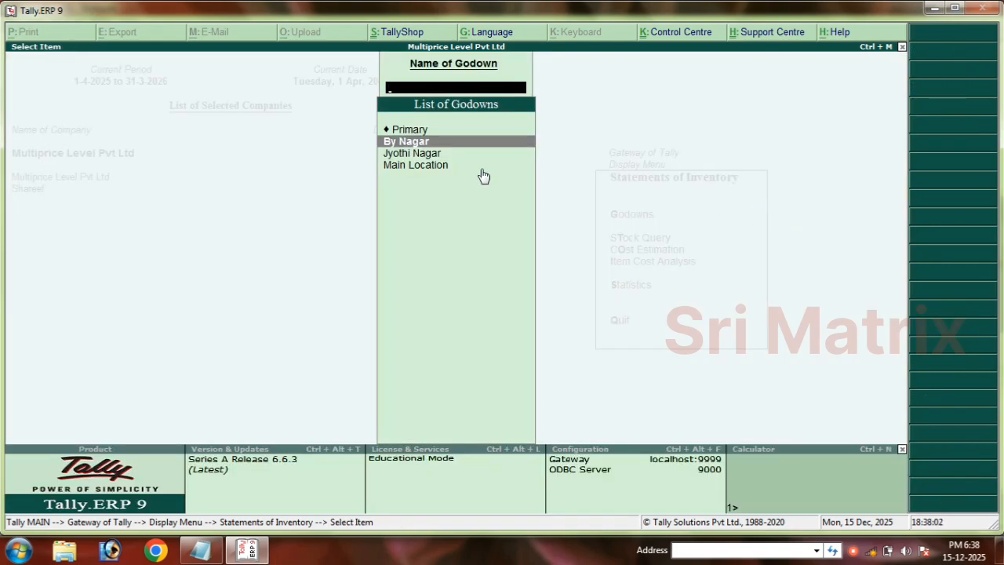
pyautogui.click(430, 153)
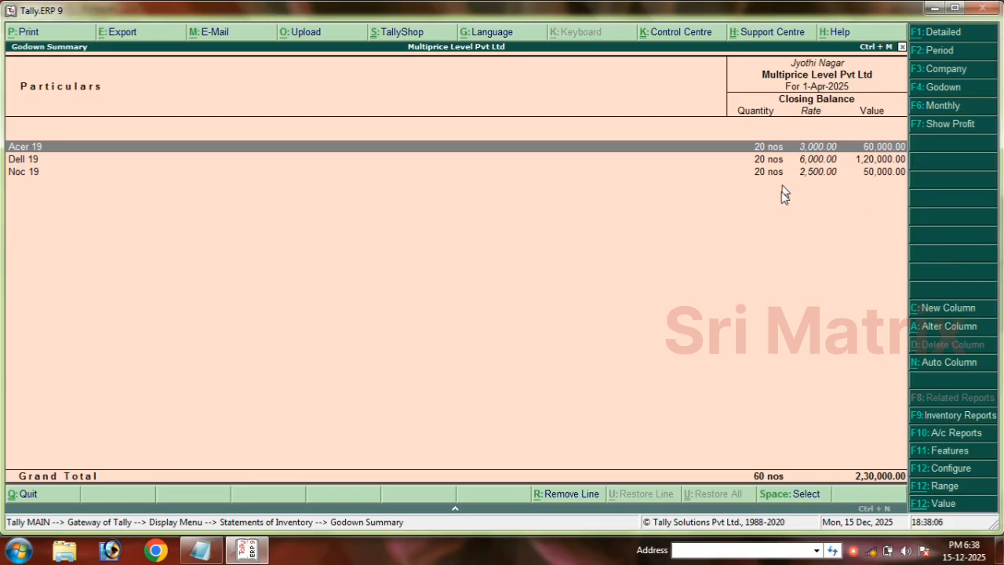
pyautogui.press('Escape')
pyautogui.press('Escape')
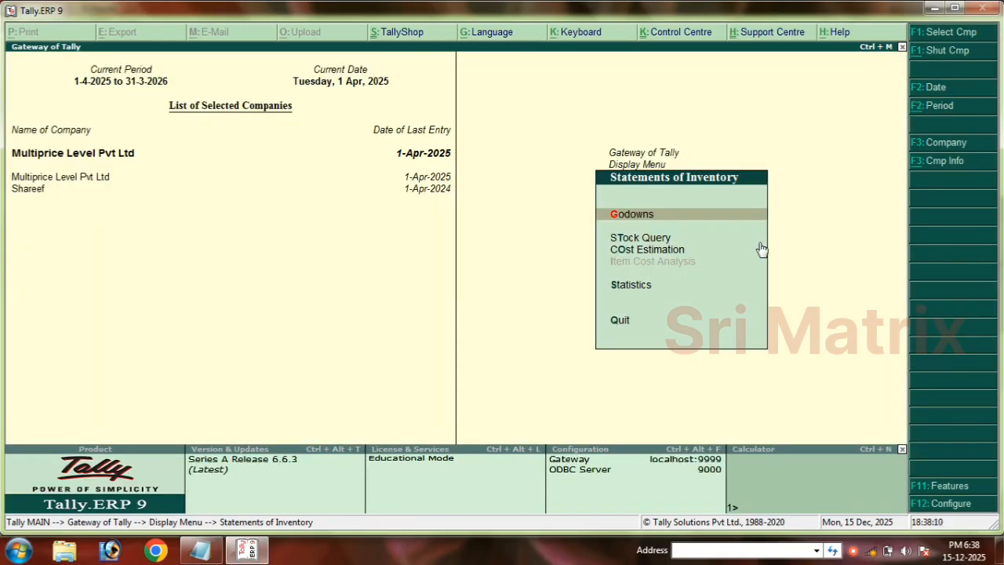
pyautogui.press('Escape')
pyautogui.press('Escape')
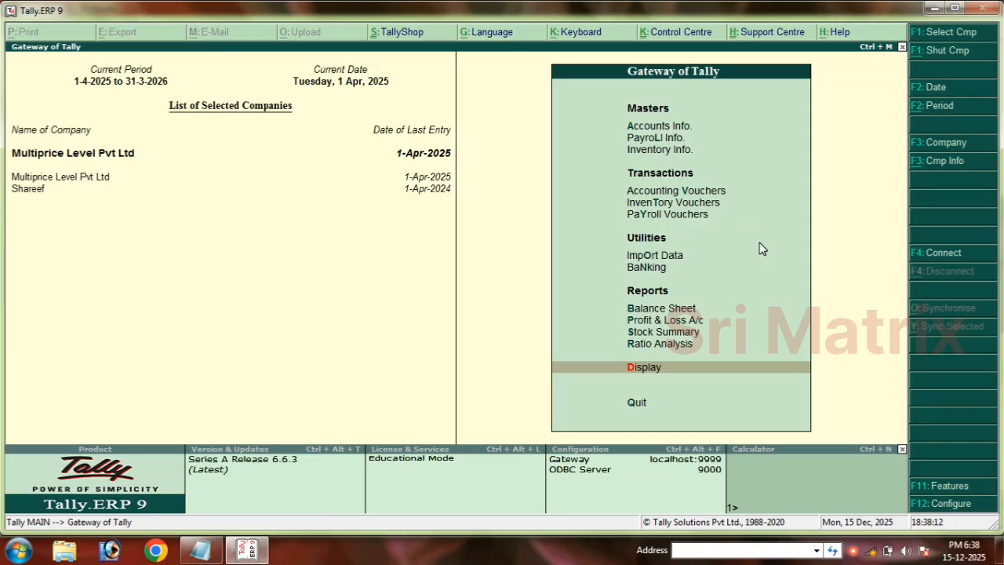
# Open voucher entry from the Gateway of Tally and start a Stock Journal for transferring materials
pyautogui.click(685, 193)
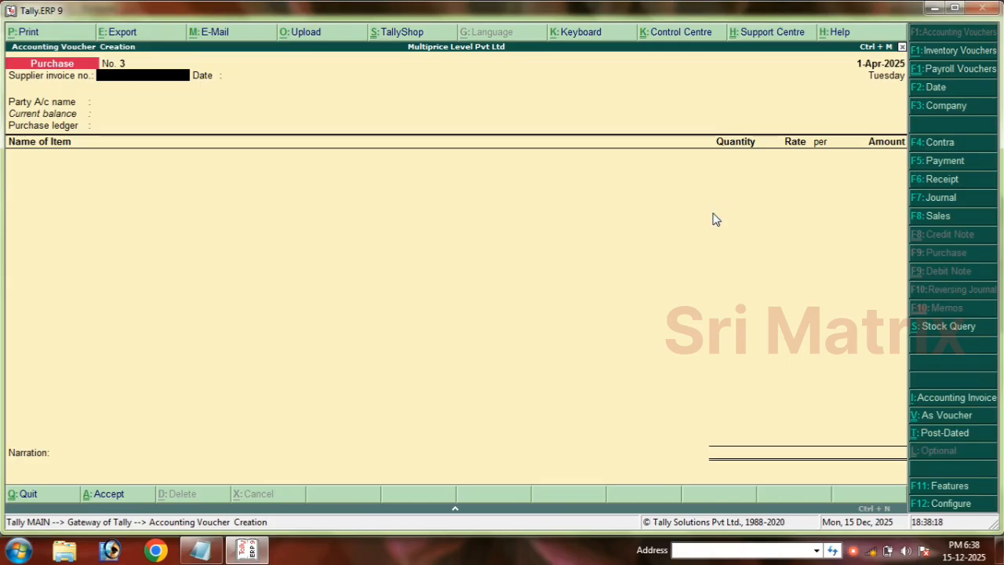
pyautogui.click(942, 198)
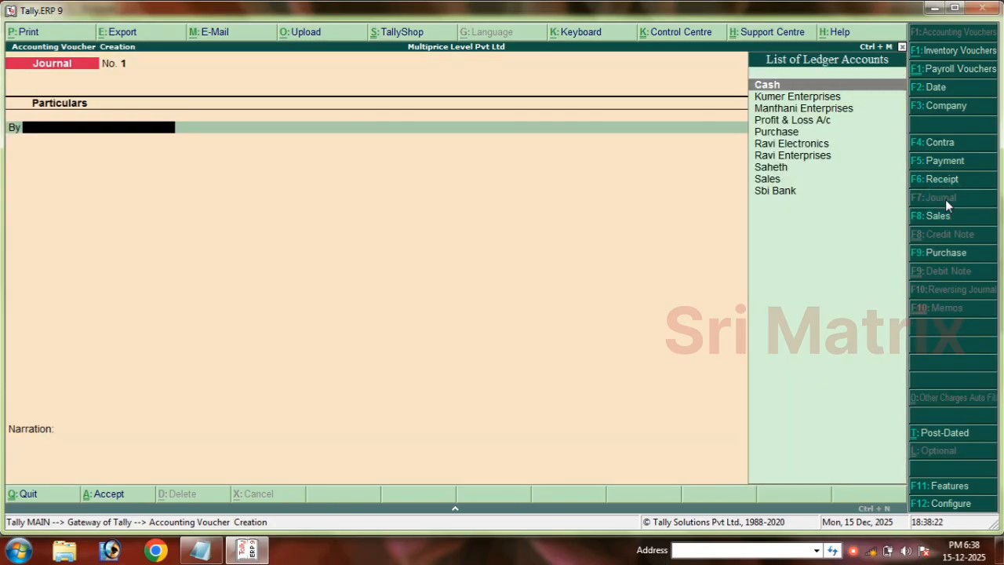
pyautogui.press('Return')
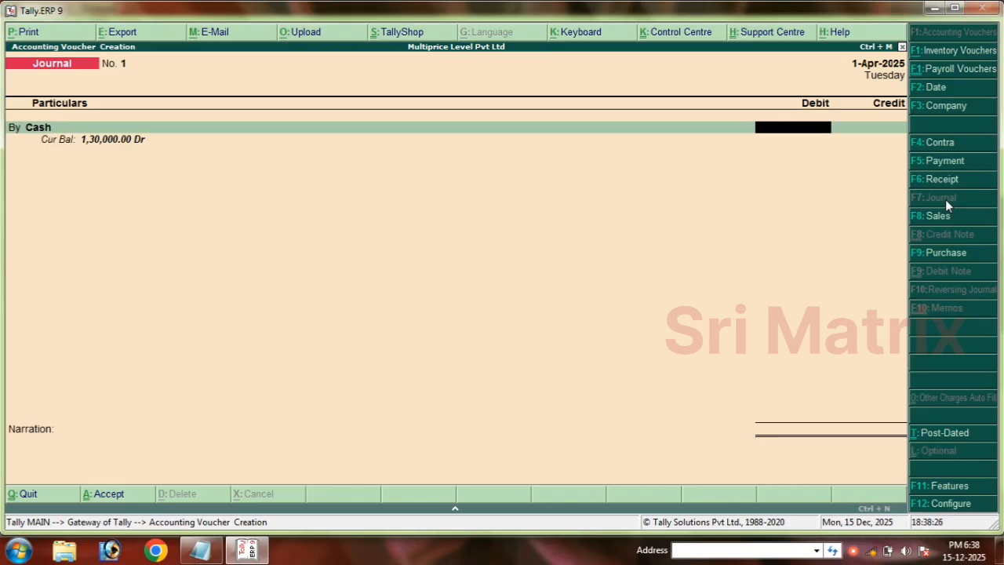
pyautogui.hotkey('alt', 'F7')
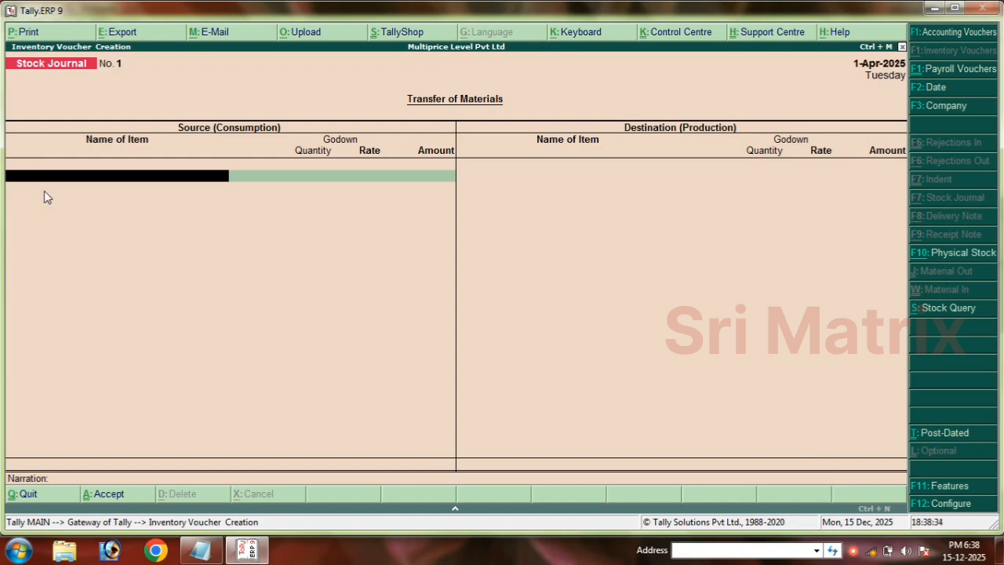
# Read entry 9 in the Notepad problem text on shifting the Jyothi Nagar godown stock, and return to the Tally stock journal
pyautogui.click(194, 549)
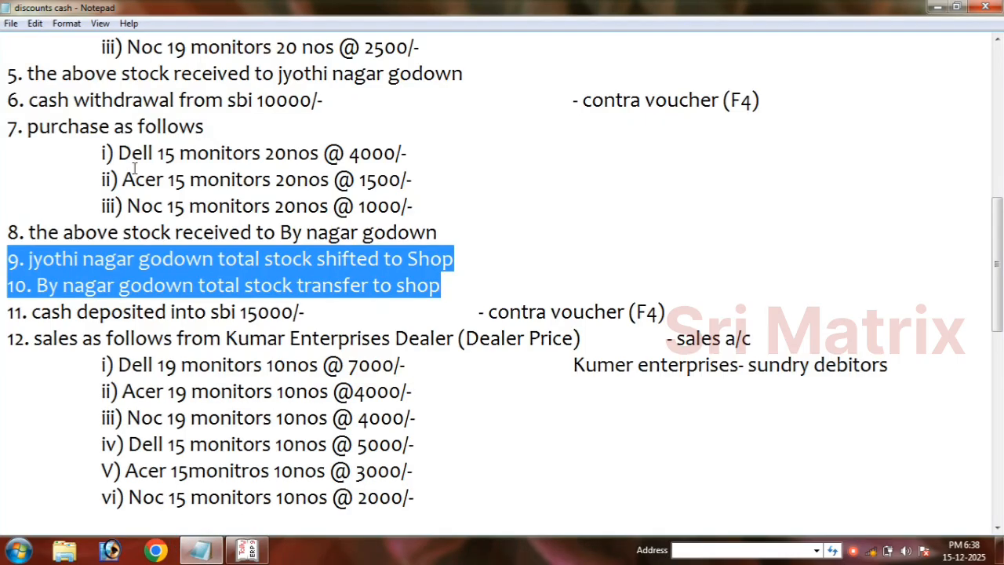
pyautogui.click(169, 263)
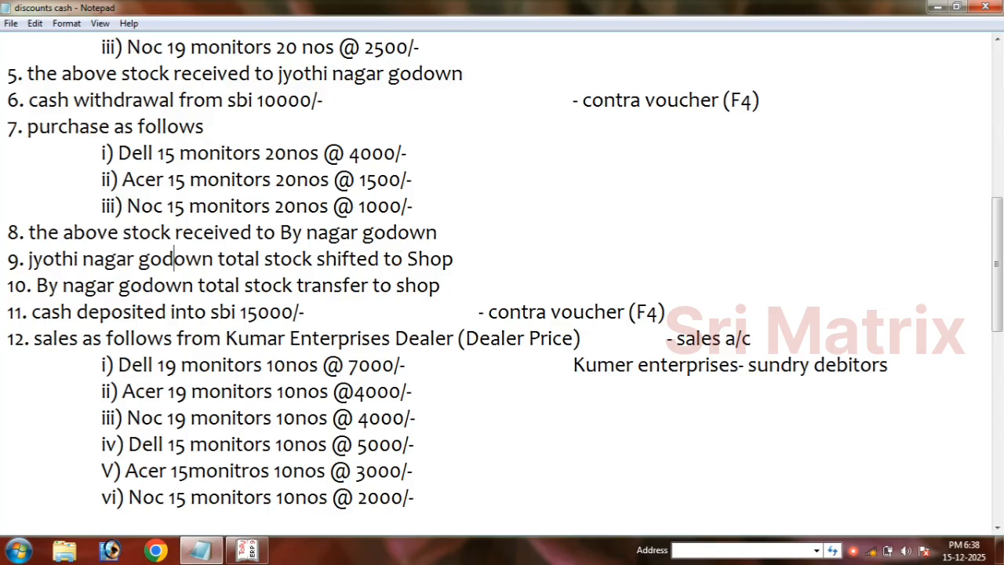
pyautogui.click(249, 552)
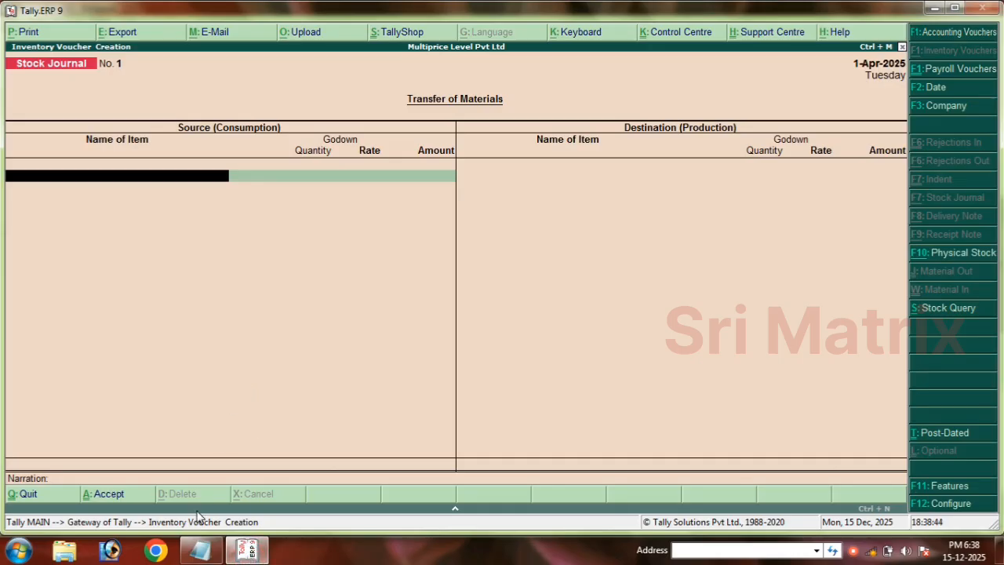
# Add Dell 19 from the Jyothi Nagar godown as a source item with a quantity of 20 nos
pyautogui.write('De')
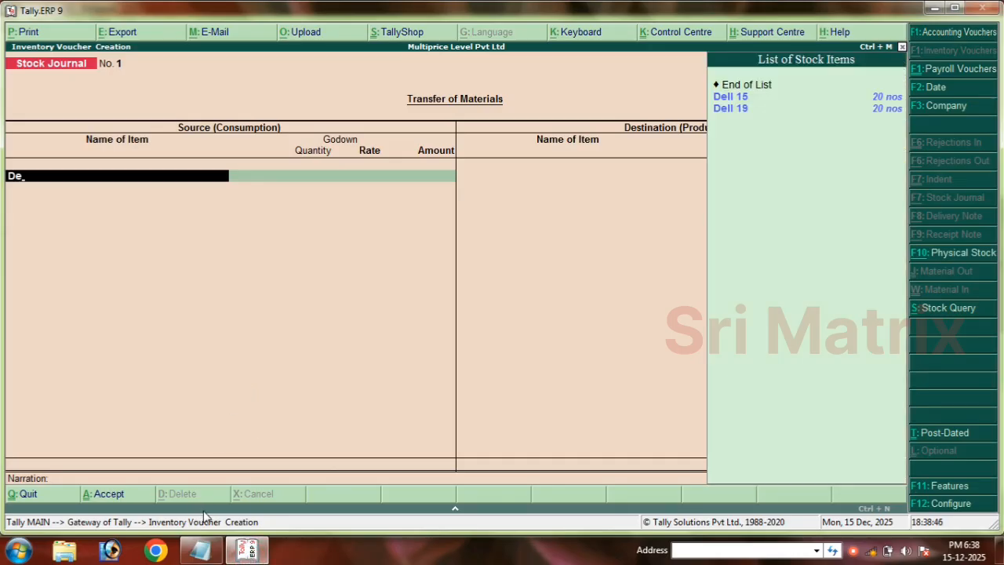
pyautogui.press('Down')
pyautogui.press('Down')
pyautogui.press('Return')
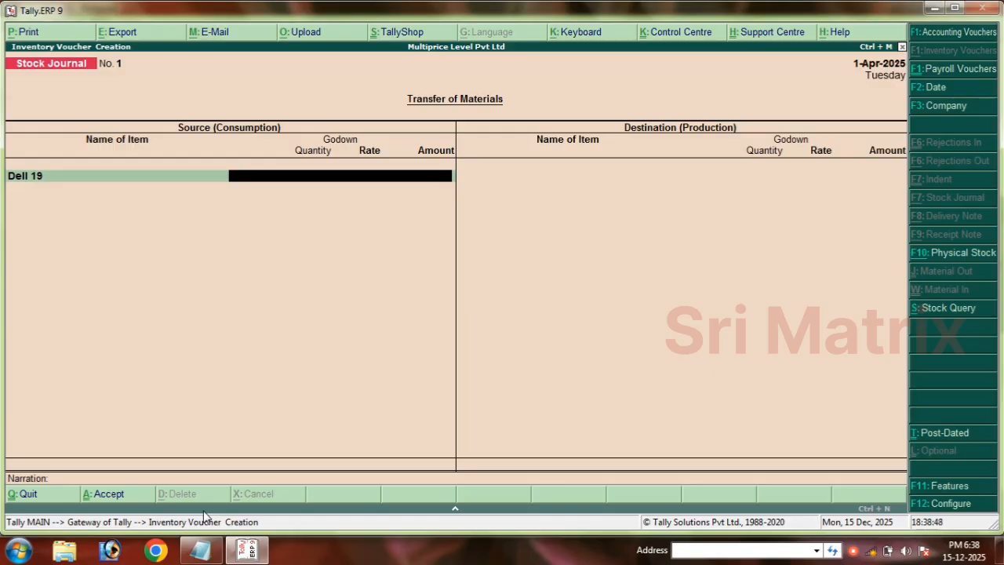
pyautogui.write('Jy')
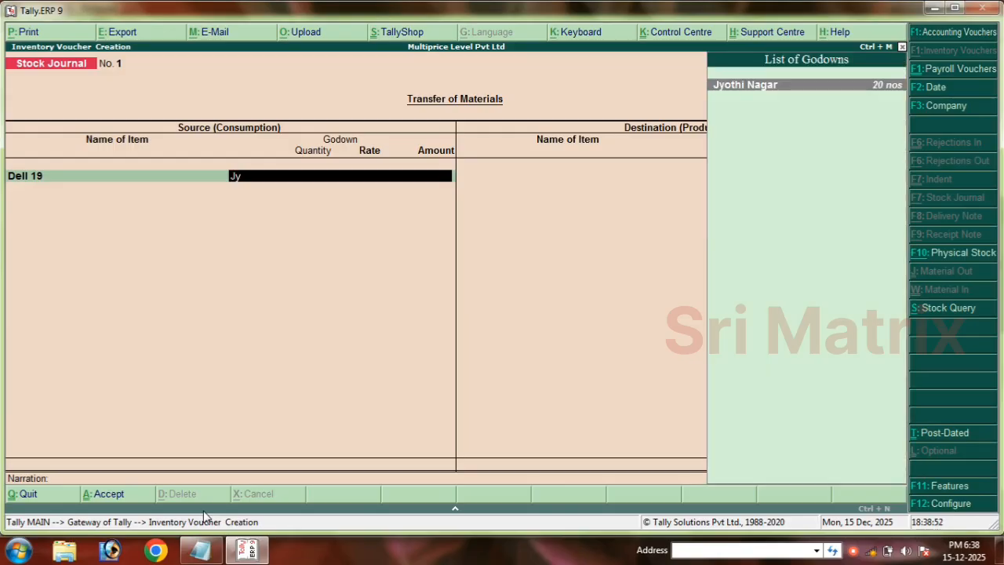
pyautogui.press('BackSpace')
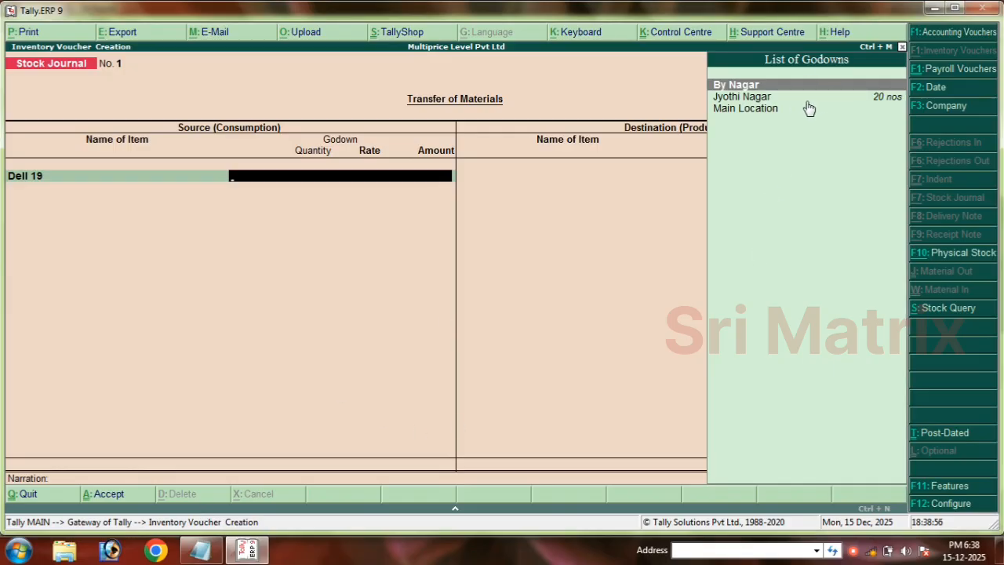
pyautogui.press('Down')
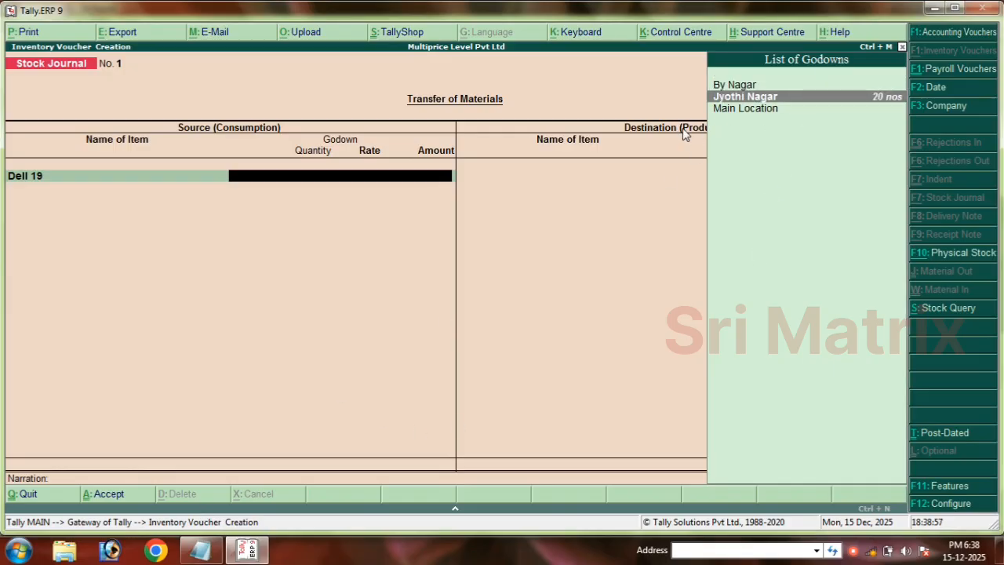
pyautogui.press('Return')
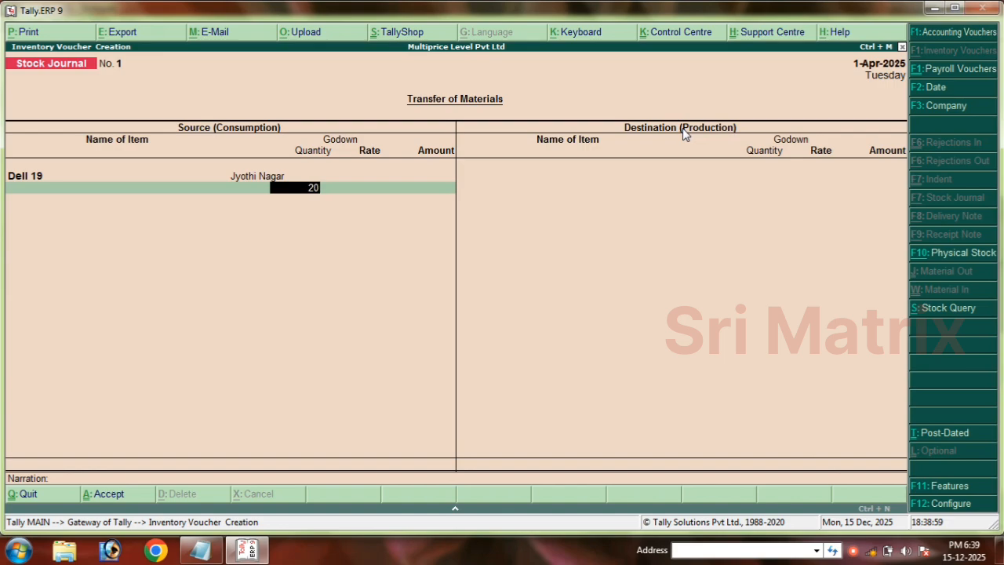
pyautogui.write('20')
pyautogui.press('Return')
pyautogui.press('Return')
pyautogui.press('Return')
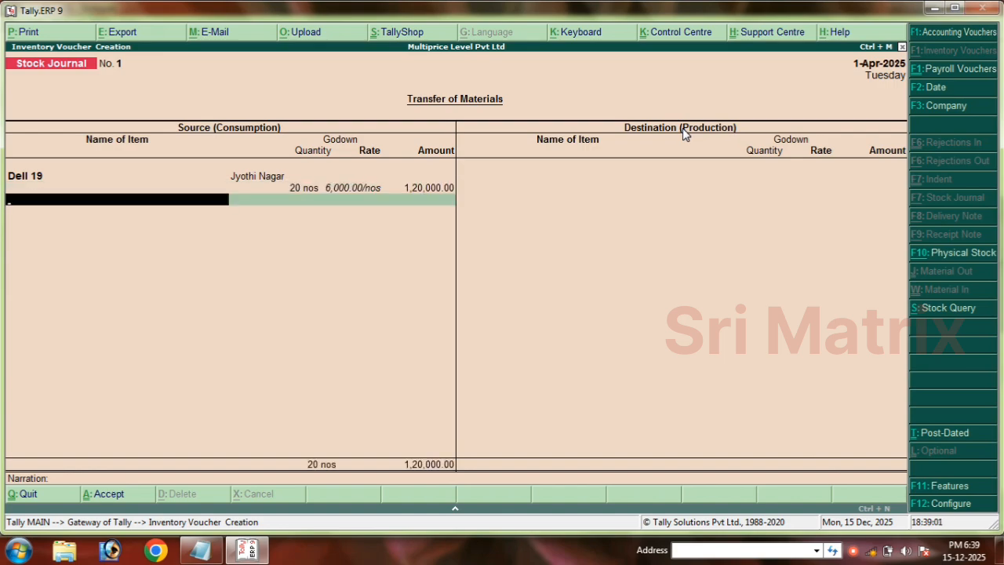
# Add Acer 19 from the Jyothi Nagar godown as the second source item with a quantity of 20 nos
pyautogui.write('Ac')
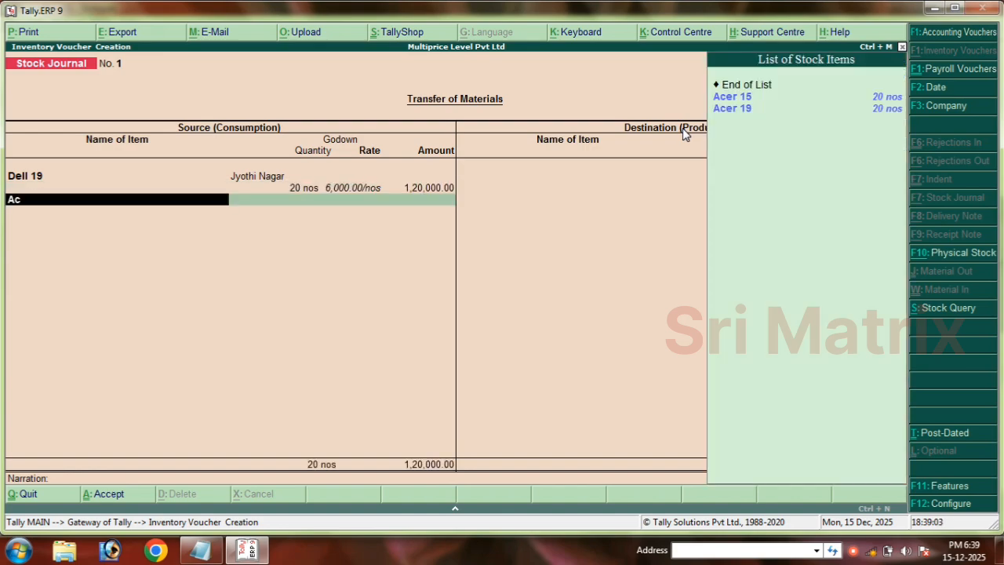
pyautogui.press('Down')
pyautogui.press('Return')
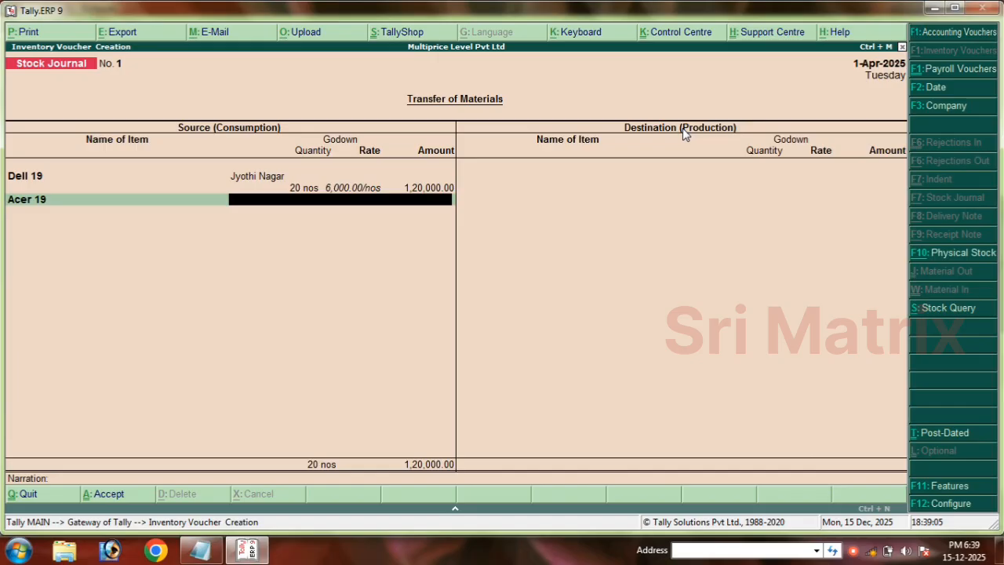
pyautogui.press('Return')
pyautogui.write('20')
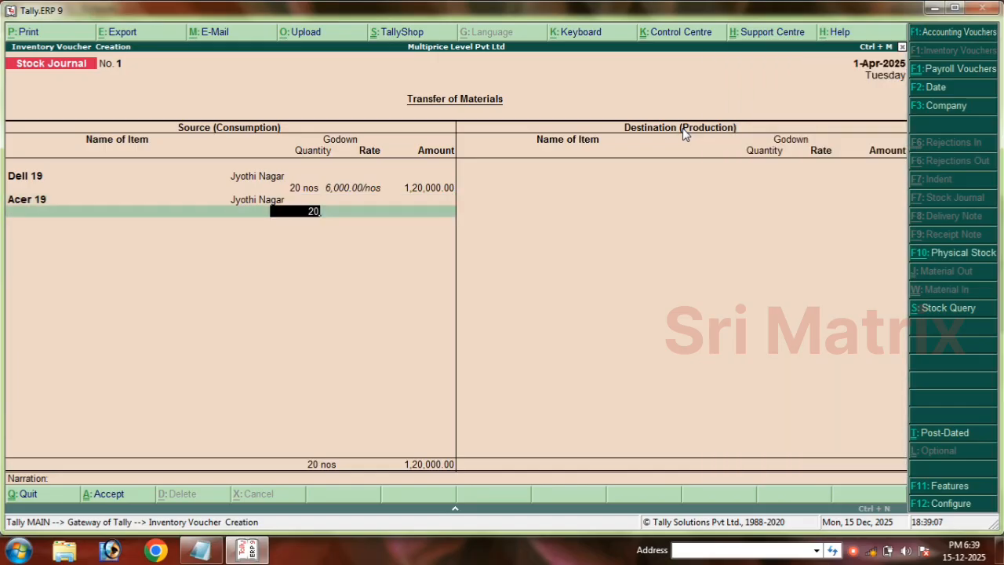
pyautogui.press('Return')
pyautogui.press('Return')
pyautogui.press('Return')
# Add Noc 19 from the Jyothi Nagar godown with a quantity of 20 nos and end the source list
pyautogui.write('N')
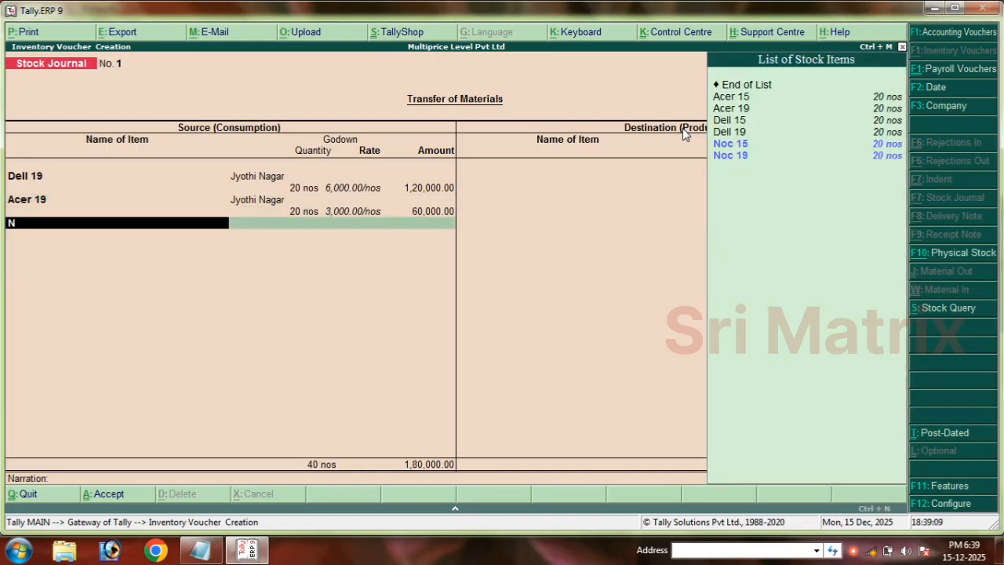
pyautogui.press('Down')
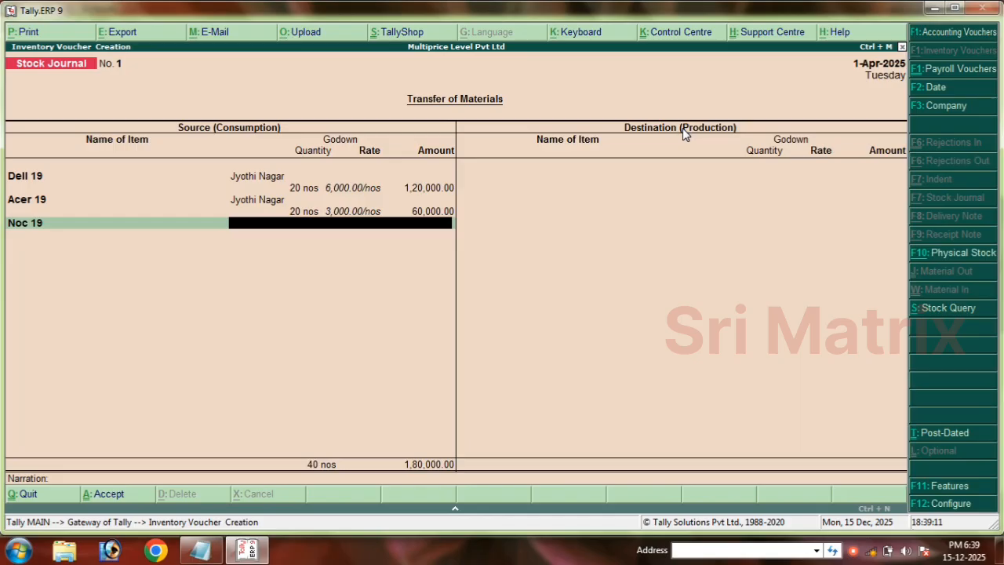
pyautogui.write('J')
pyautogui.press('Return')
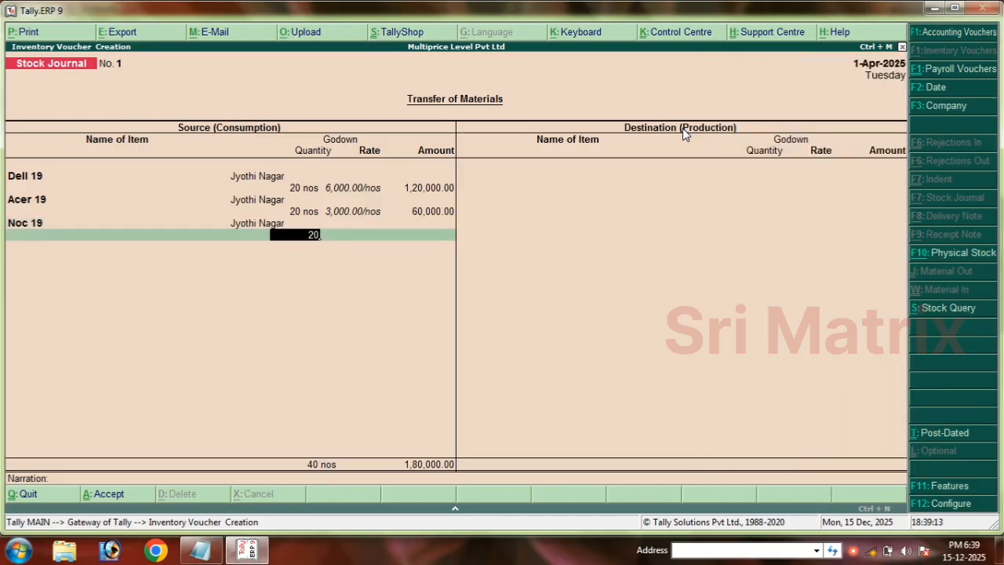
pyautogui.write('20')
pyautogui.press('Return')
pyautogui.press('Return')
pyautogui.press('Return')
pyautogui.press('Return')
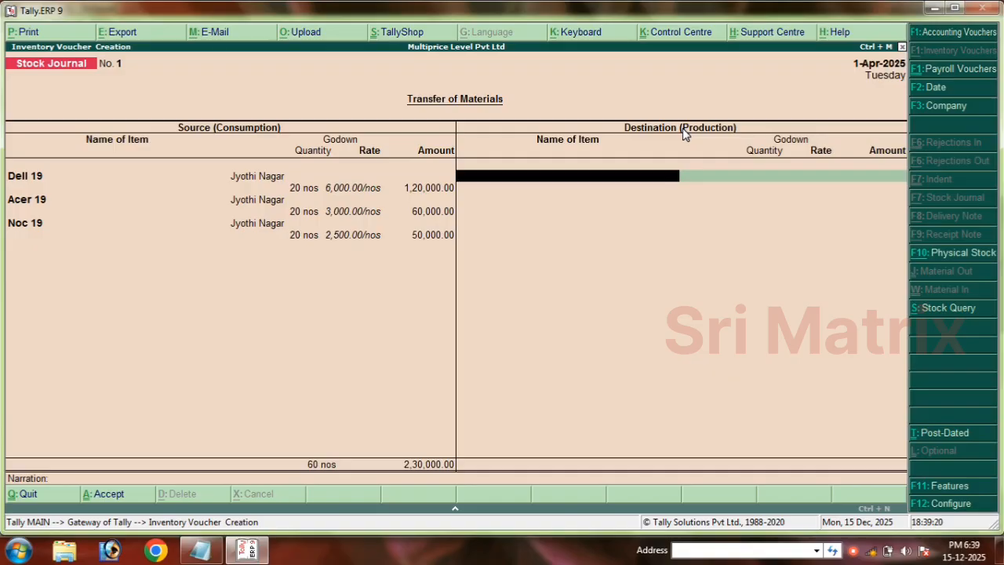
# Enter Dell 19 as a destination item in the Main Location godown with a quantity of 20 nos
pyautogui.write('Dell')
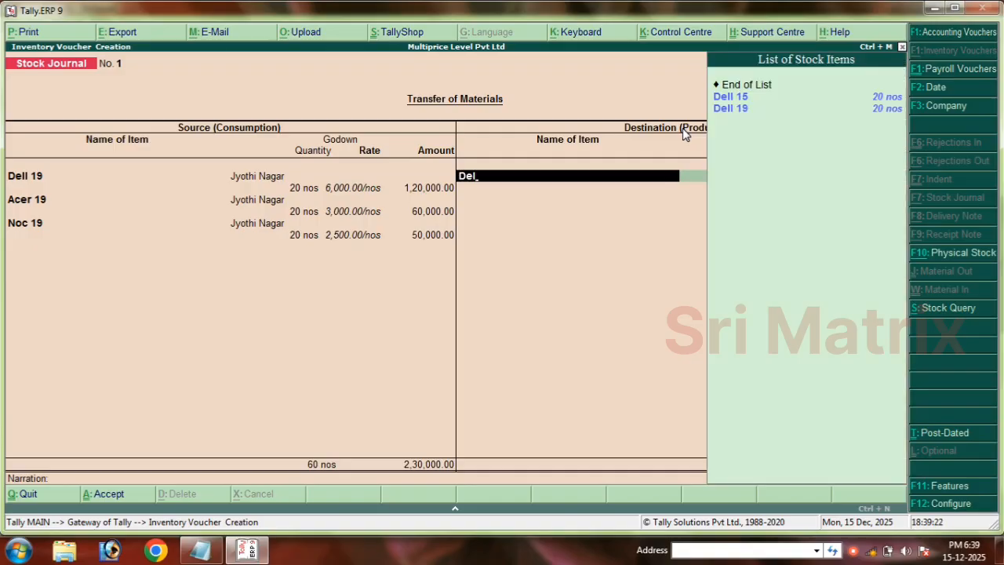
pyautogui.press('Down')
pyautogui.press('Return')
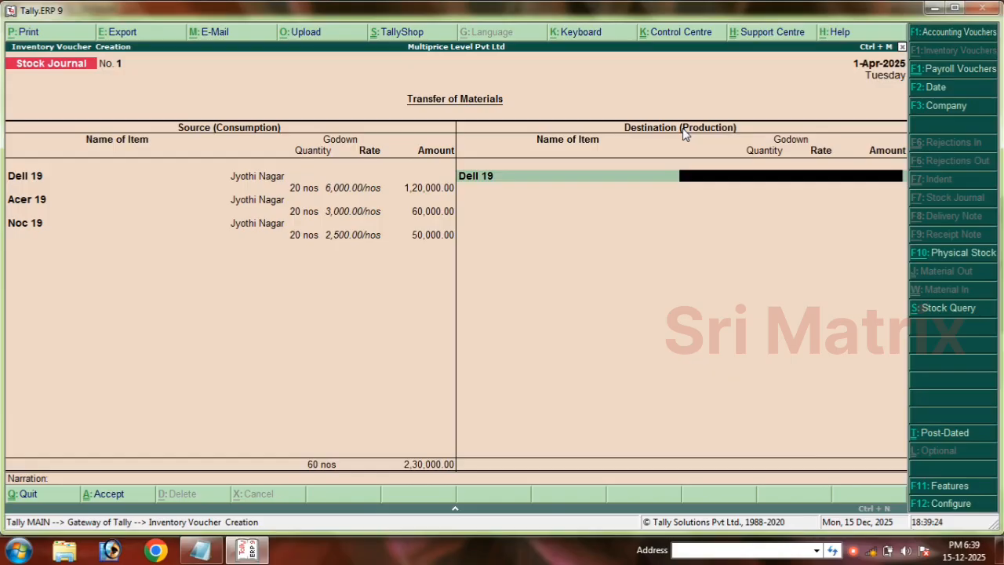
pyautogui.press('Return')
pyautogui.write('20')
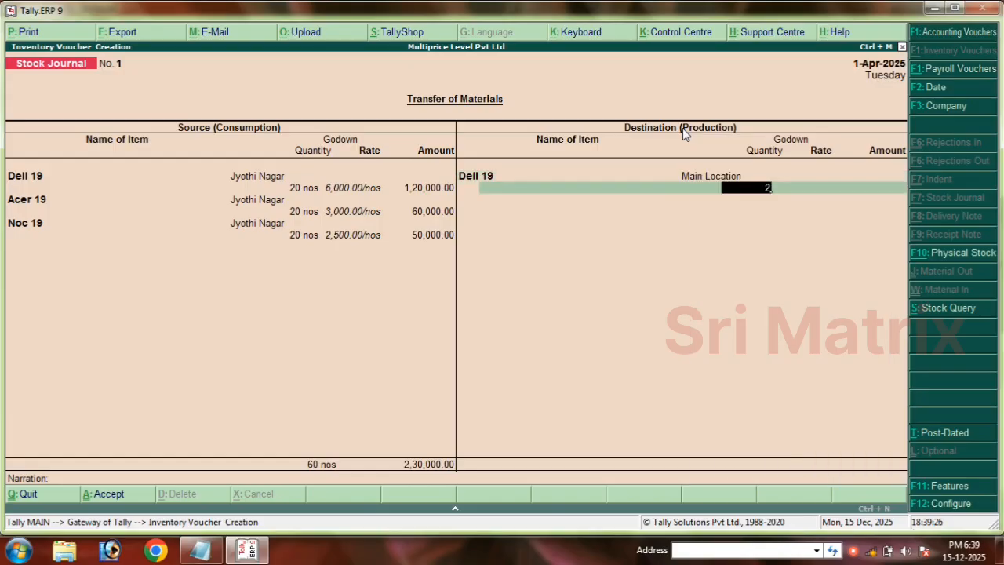
pyautogui.press('Return')
pyautogui.press('Return')
pyautogui.press('Return')
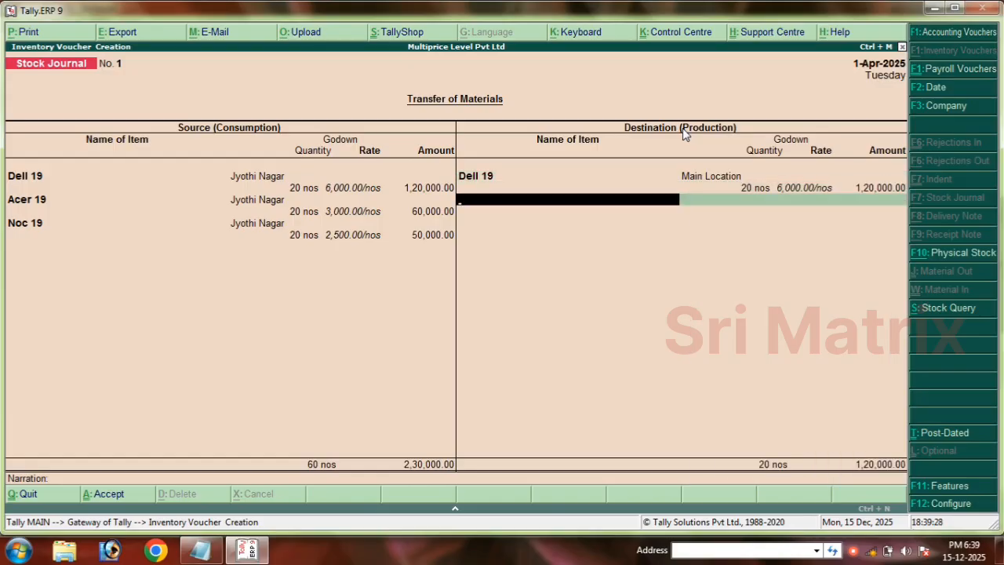
# Enter Acer 19 as the second destination item in Main Location with a quantity of 20 nos
pyautogui.write('Ac')
pyautogui.press('Down')
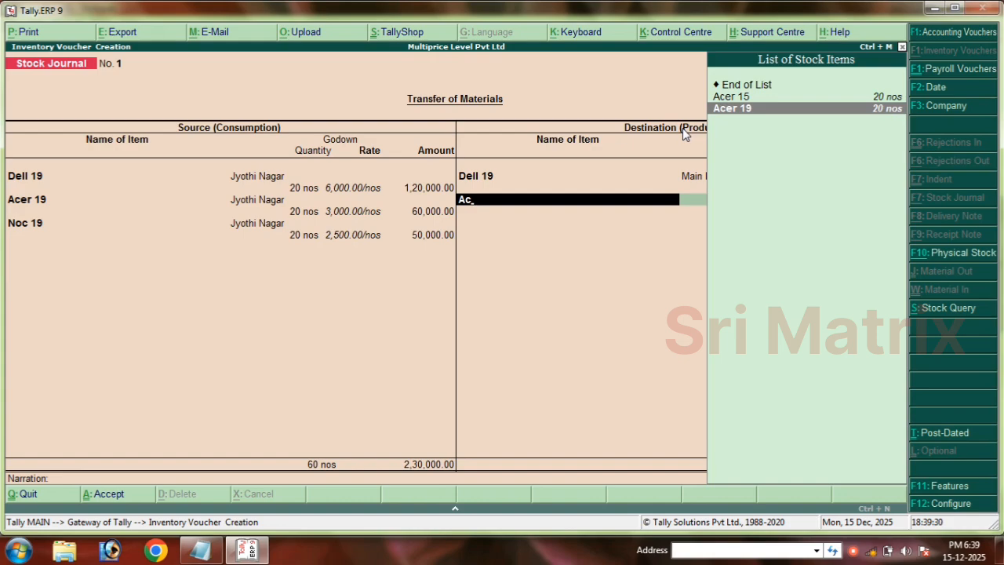
pyautogui.press('Return')
pyautogui.press('Return')
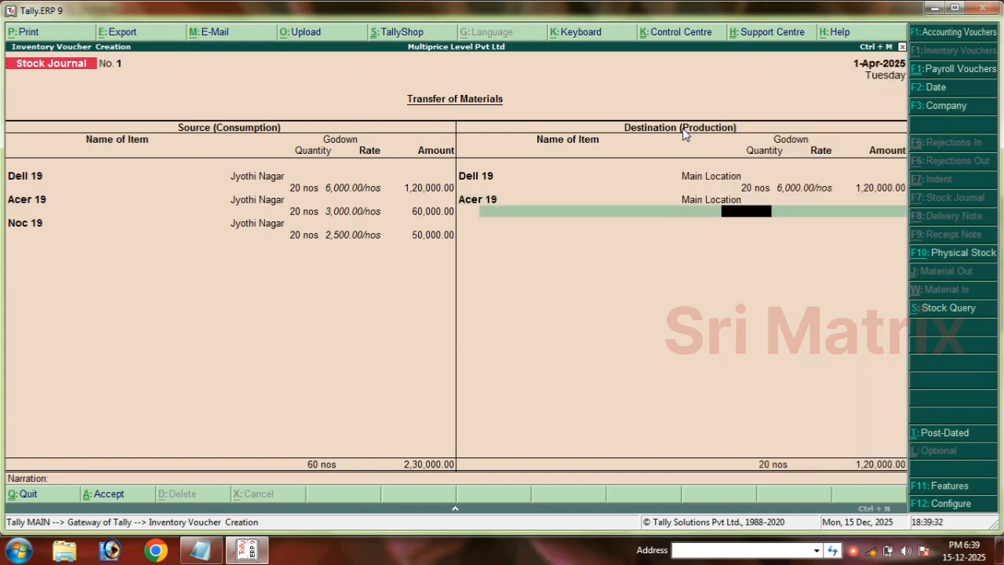
pyautogui.write('20')
pyautogui.press('Return')
pyautogui.press('Return')
pyautogui.press('Return')
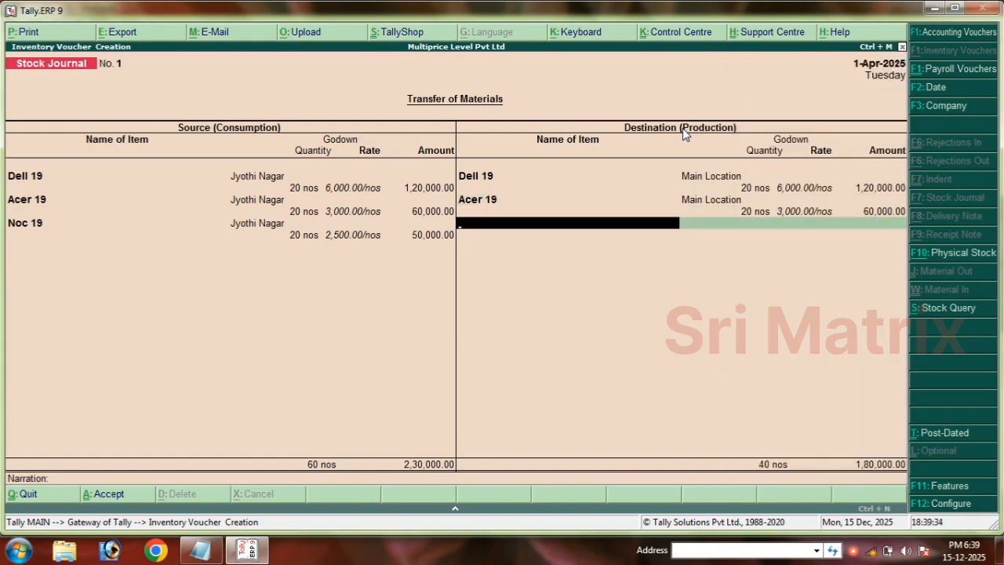
# Enter Noc 19 in Main Location with 20 nos as the last destination item and accept the stock journal
pyautogui.press('Down')
pyautogui.press('Return')
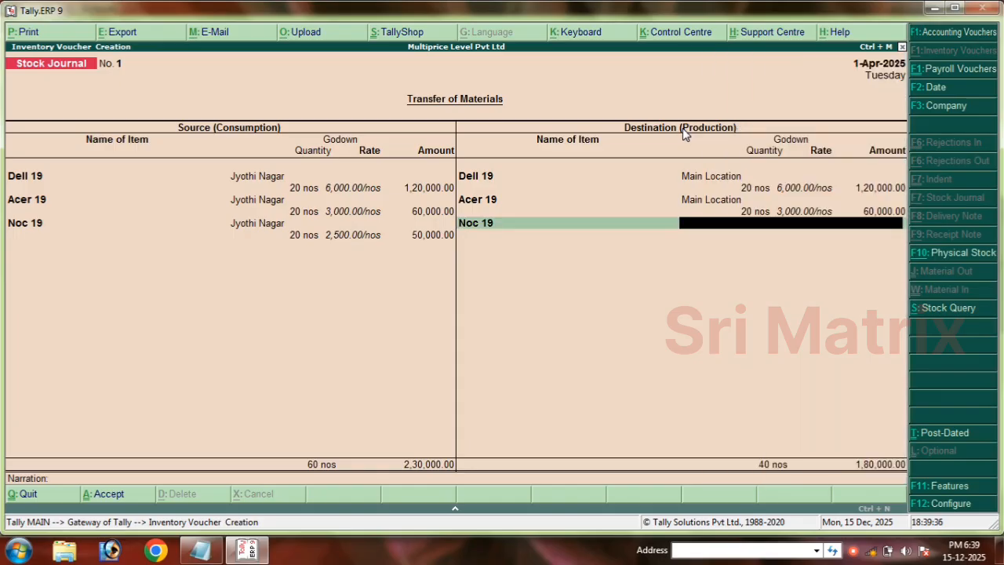
pyautogui.press('Return')
pyautogui.write('20')
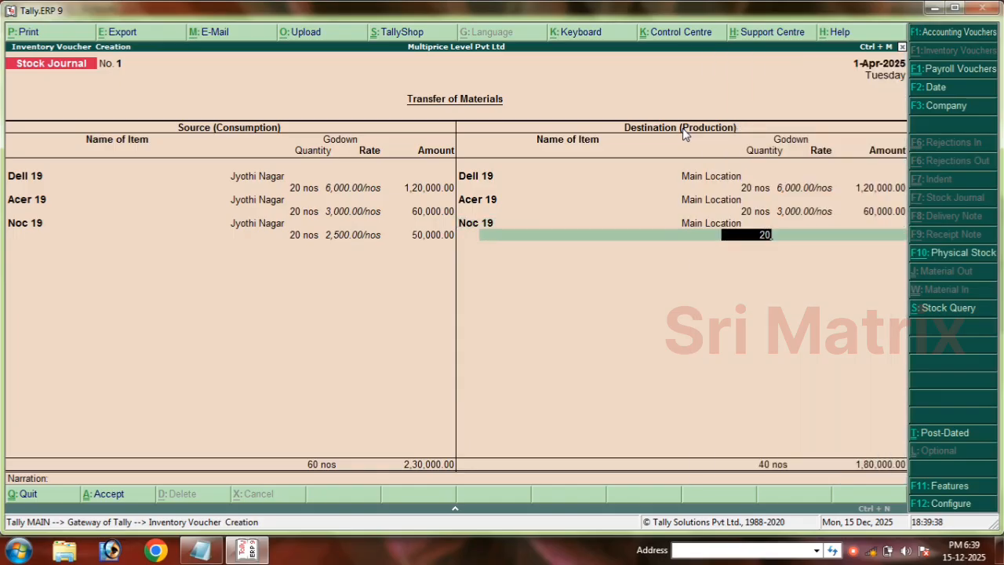
pyautogui.press('Return')
pyautogui.press('Return')
pyautogui.press('Return')
pyautogui.press('Return')
pyautogui.press('Return')
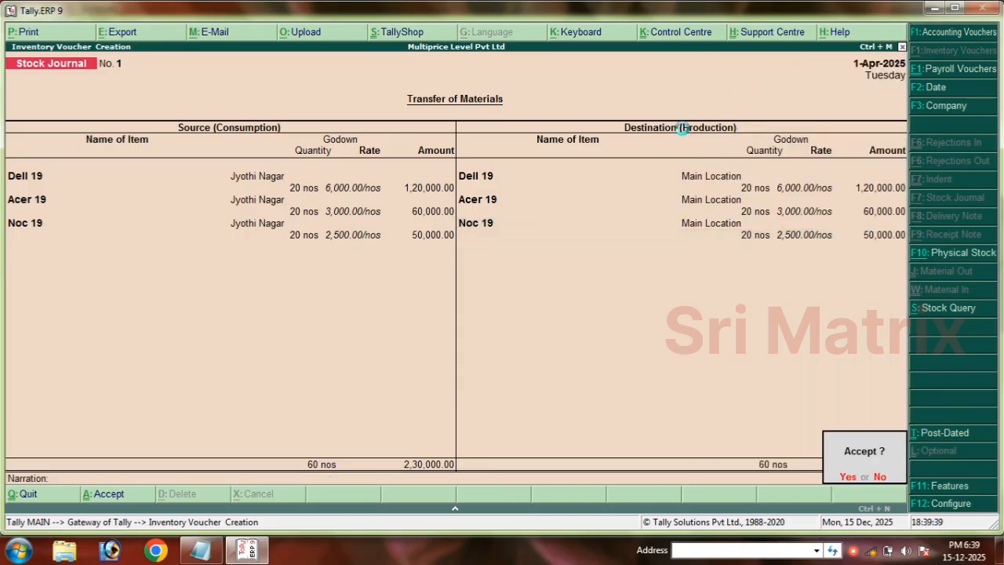
pyautogui.press('Return')
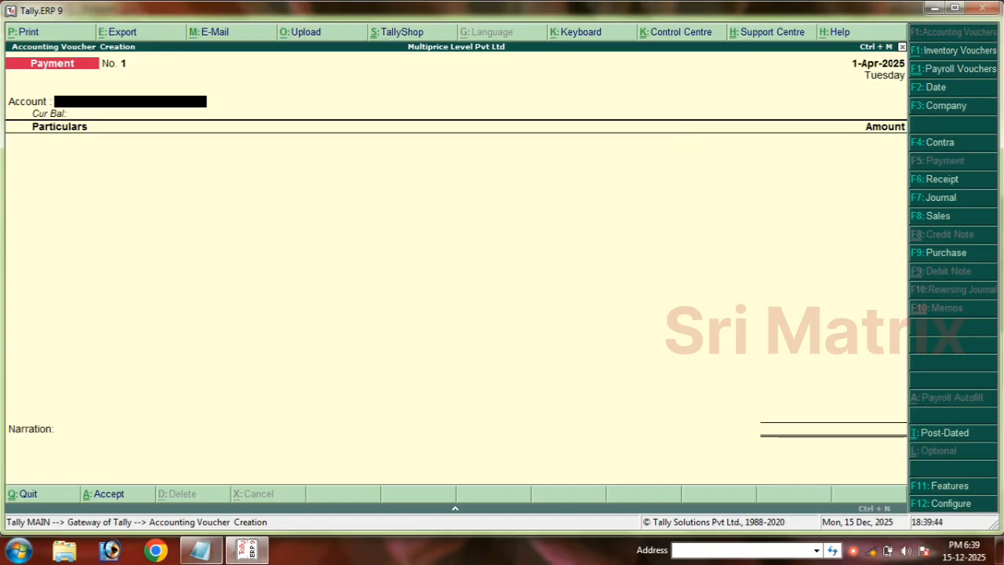
# Read entry 10 in the Notepad problem text on transferring the By Nagar godown stock, and return to Tally
pyautogui.click(200, 549)
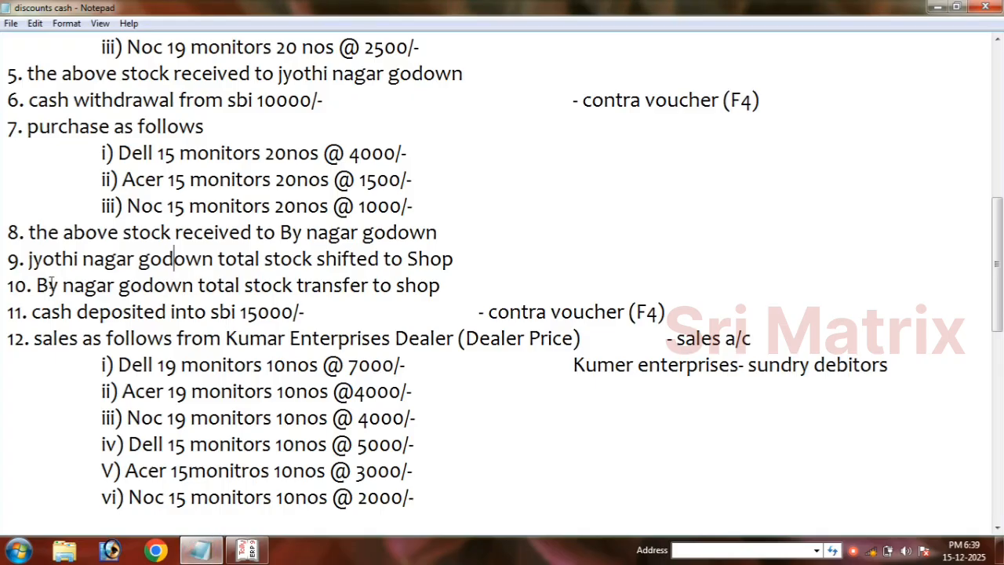
pyautogui.moveTo(36, 286); pyautogui.dragTo(455, 284)
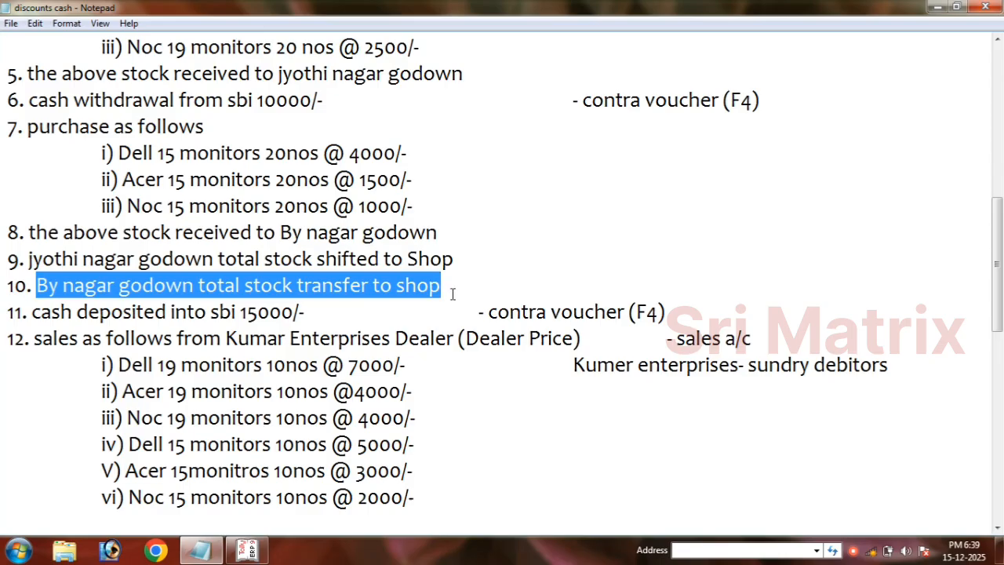
pyautogui.click(266, 552)
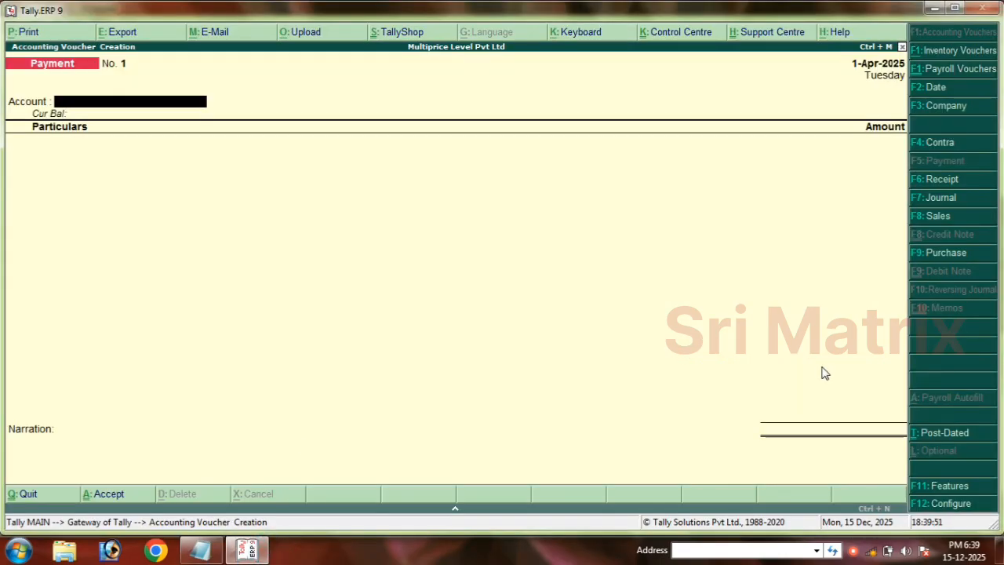
# Start a new stock journal voucher and choose Dell 15 as the first source item
pyautogui.press('F7')
pyautogui.hotkey('alt', 'F7')
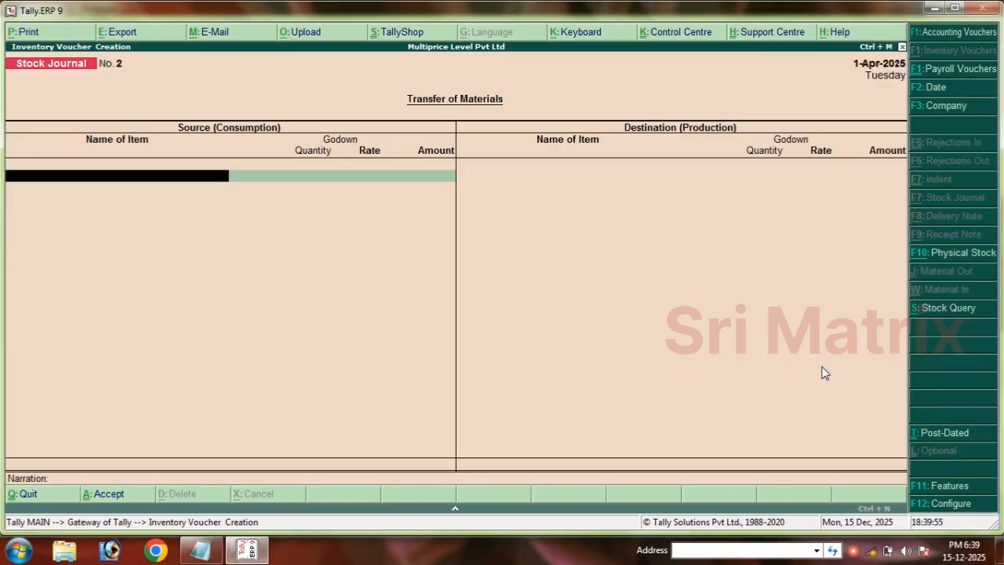
pyautogui.write('De')
pyautogui.press('Down')
pyautogui.press('Return')
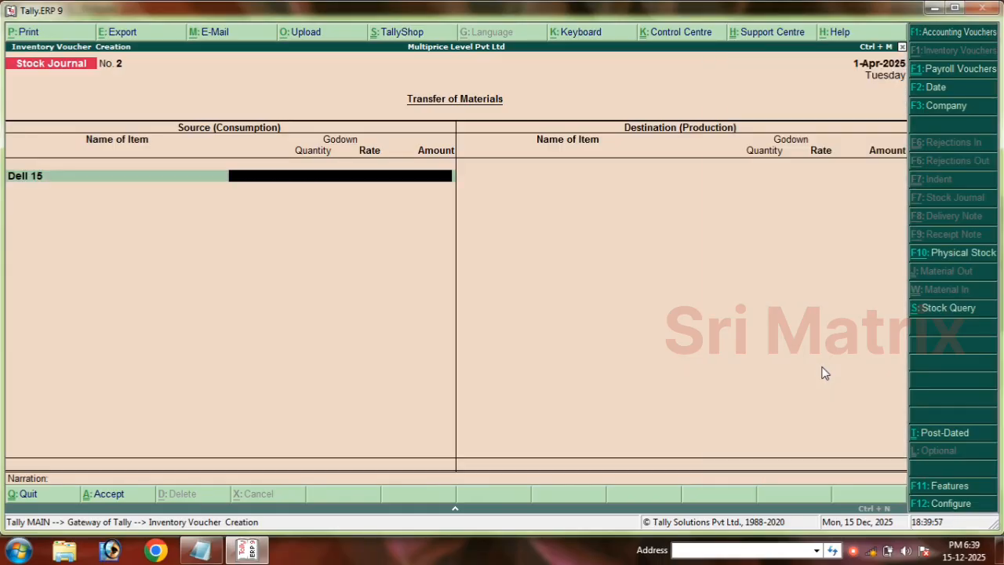
# Take the Dell 15 stock from the By Nagar godown with a quantity of 20 nos
pyautogui.write('J')
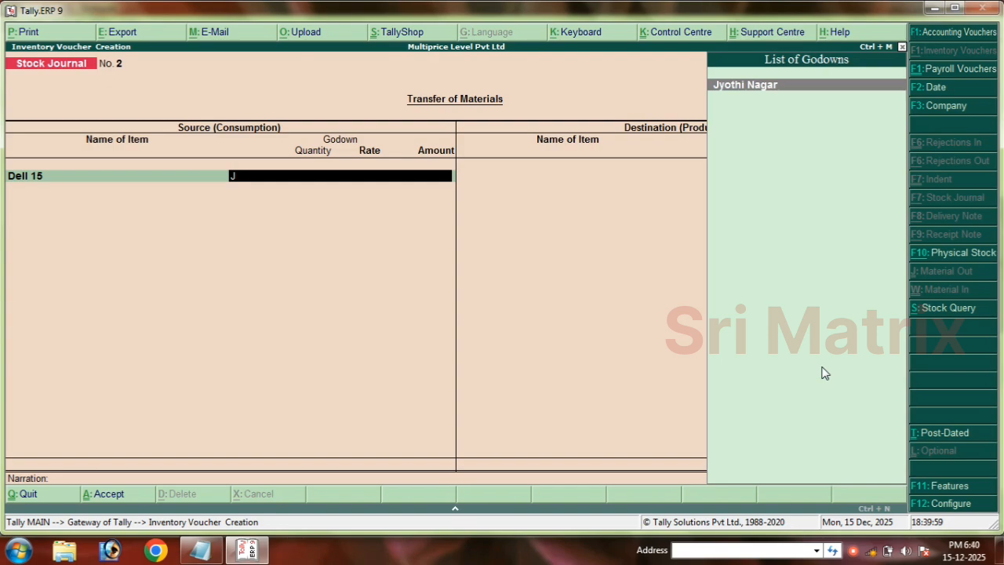
pyautogui.press('BackSpace')
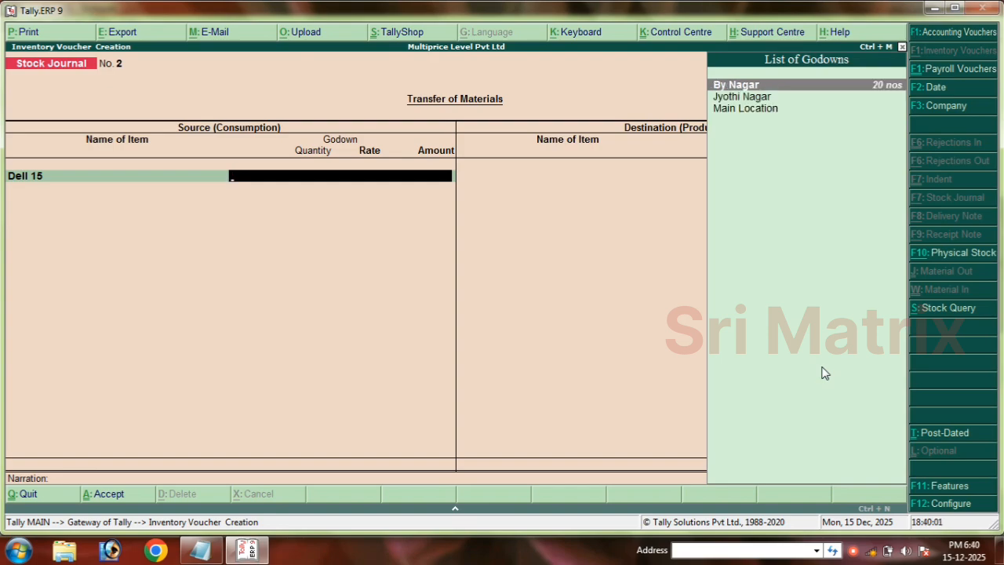
pyautogui.press('Return')
pyautogui.write('20')
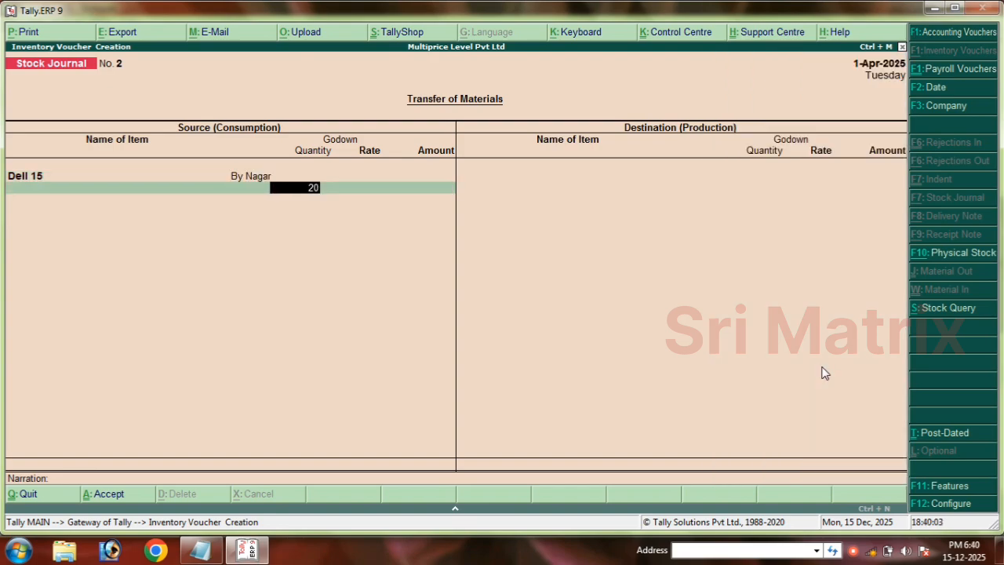
pyautogui.press('Return')
pyautogui.press('Return')
pyautogui.press('Return')
# Enter an Acer stock item as the second source item of the stock journal
pyautogui.write('Ac')
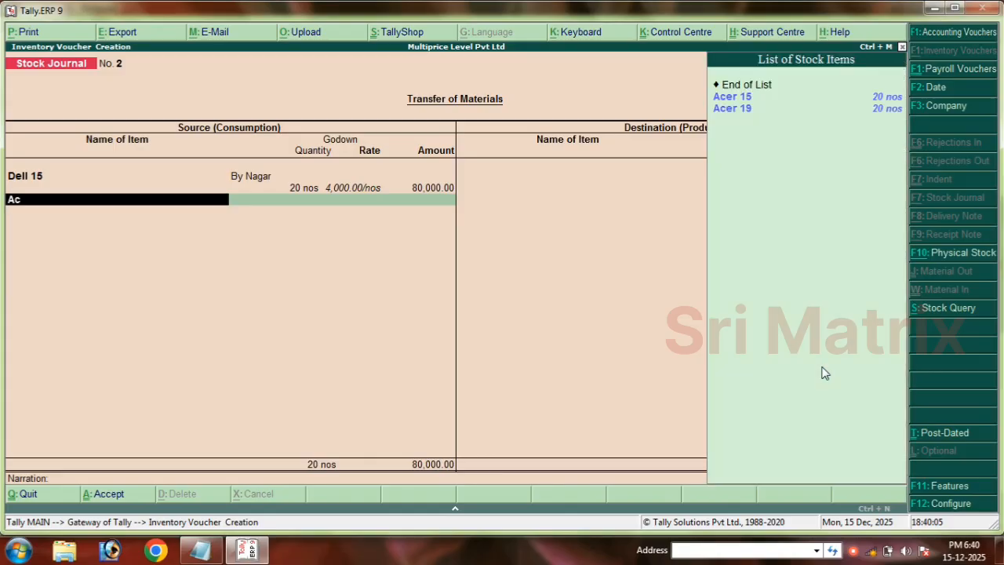
# Add Acer 15 to the stock journal's source side from the By Nagar godown with a quantity of 20 nos
pyautogui.press('Return')
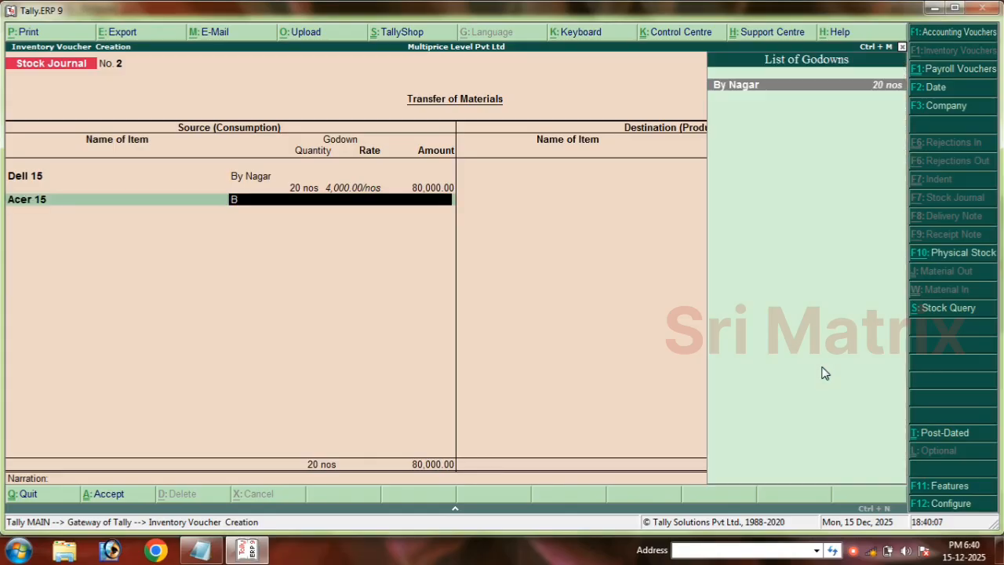
pyautogui.press('Return')
pyautogui.write('20')
pyautogui.press('Return')
pyautogui.press('Return')
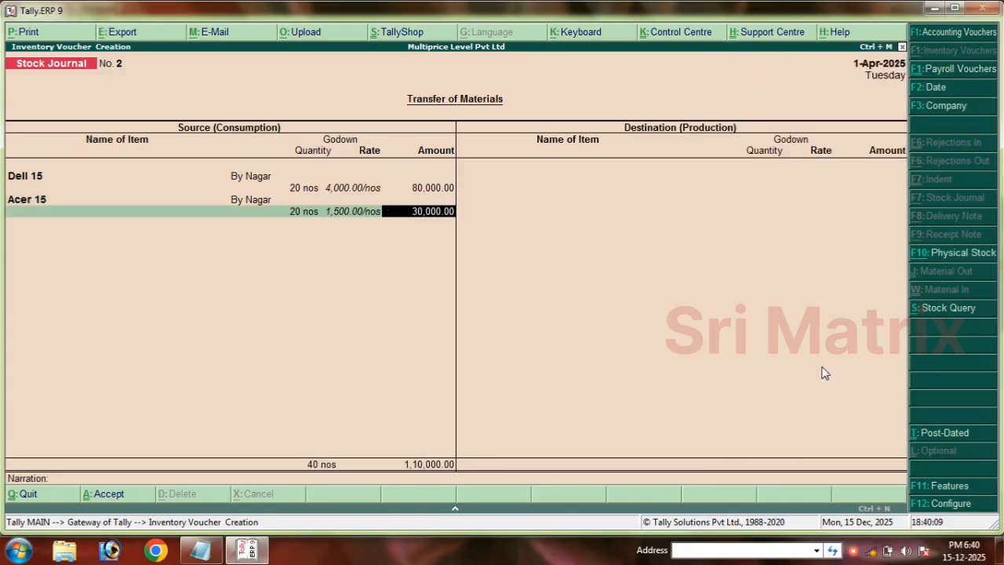
pyautogui.press('Return')
# Add 20 nos of Noc 15 from the By Nagar godown as a source item and end the source list
pyautogui.write('N')
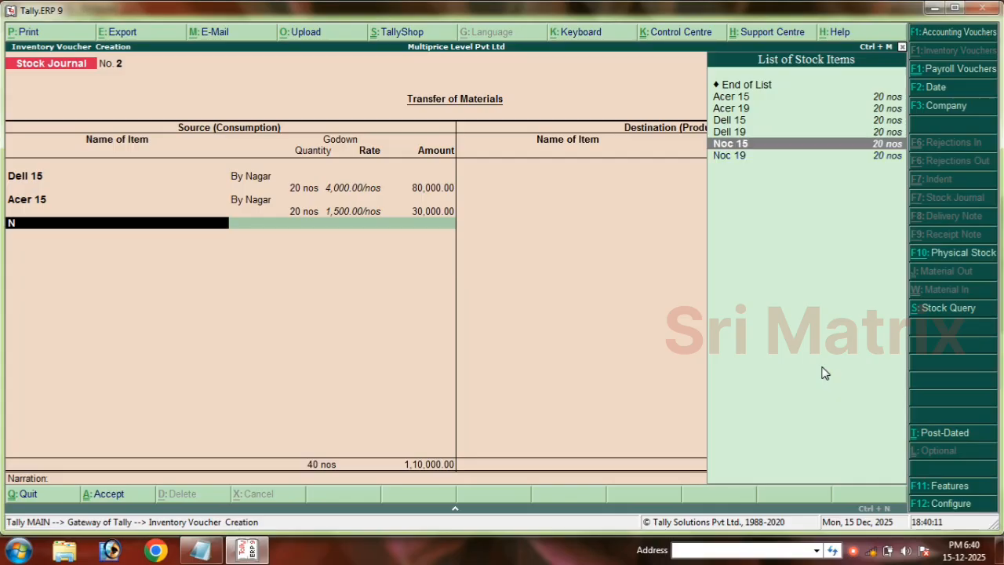
pyautogui.press('Return')
pyautogui.press('Return')
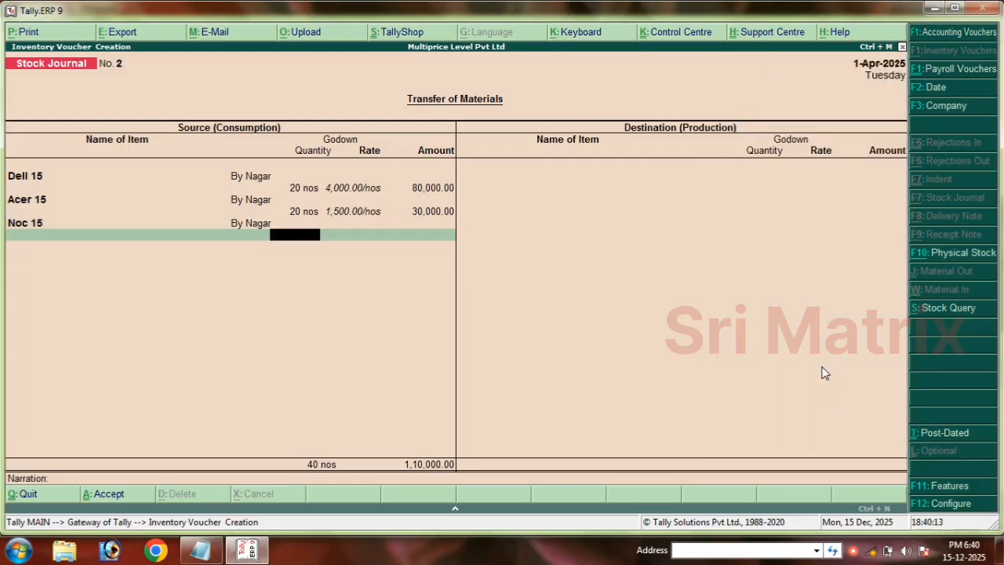
pyautogui.press('Return')
pyautogui.press('Return')
pyautogui.press('Return')
pyautogui.press('Return')
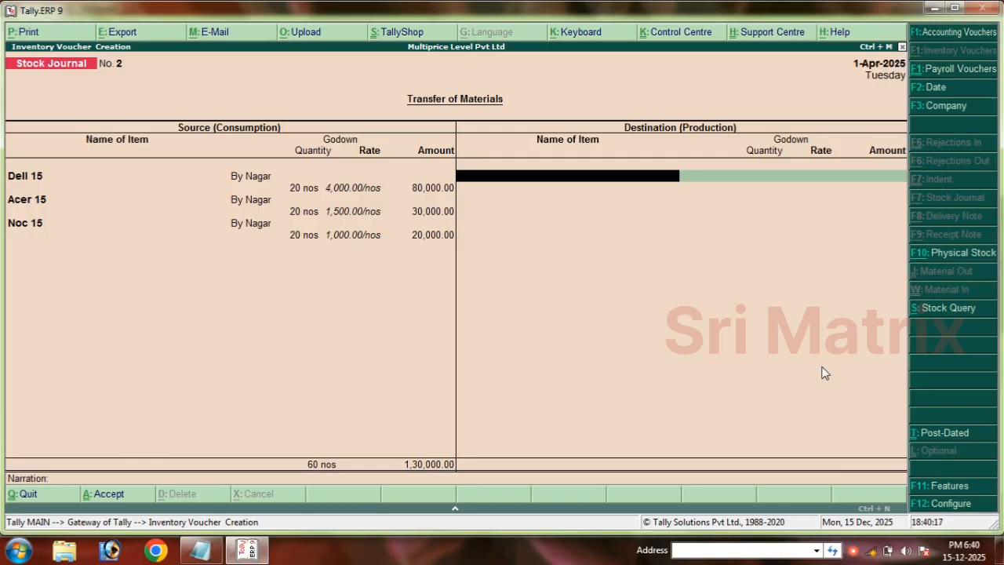
# Add Dell 15 to the destination side at Main Location with a quantity of 20 nos
pyautogui.write('De')
pyautogui.press('Return')
pyautogui.press('Return')
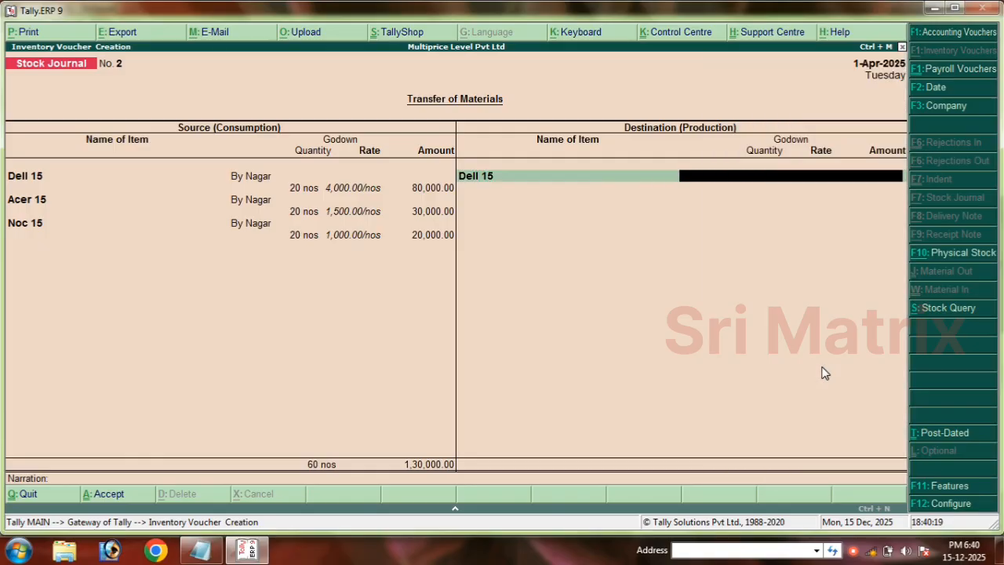
pyautogui.write('20')
pyautogui.press('Return')
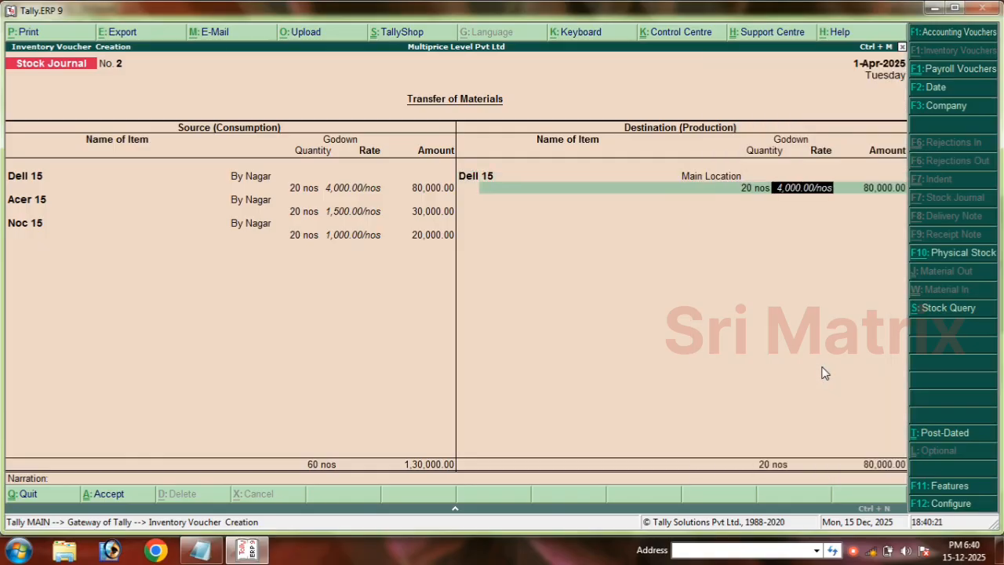
pyautogui.press('Return')
pyautogui.press('Return')
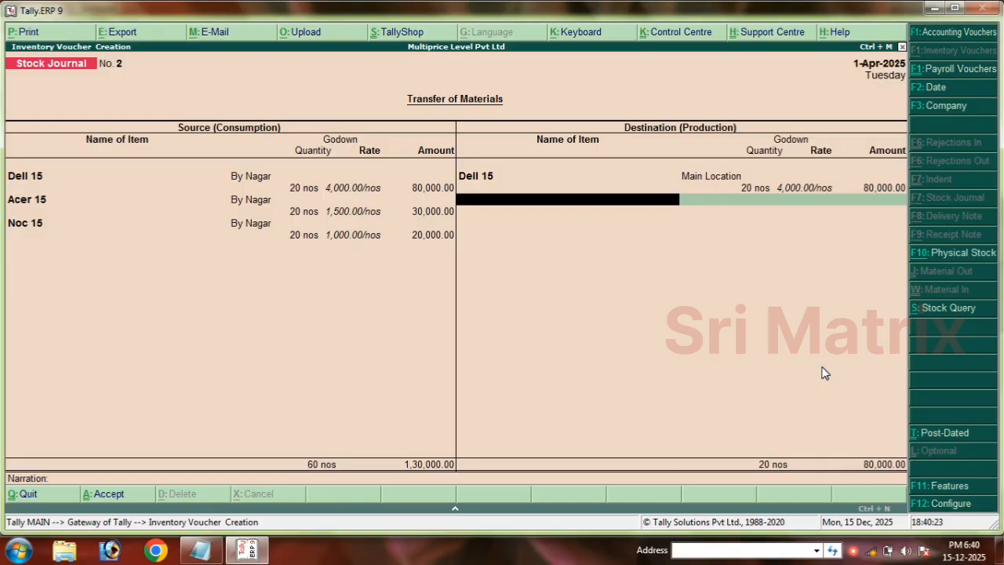
# Add Acer 15 to the destination side at Main Location with a quantity of 20 nos
pyautogui.write('Ac')
pyautogui.press('Return')
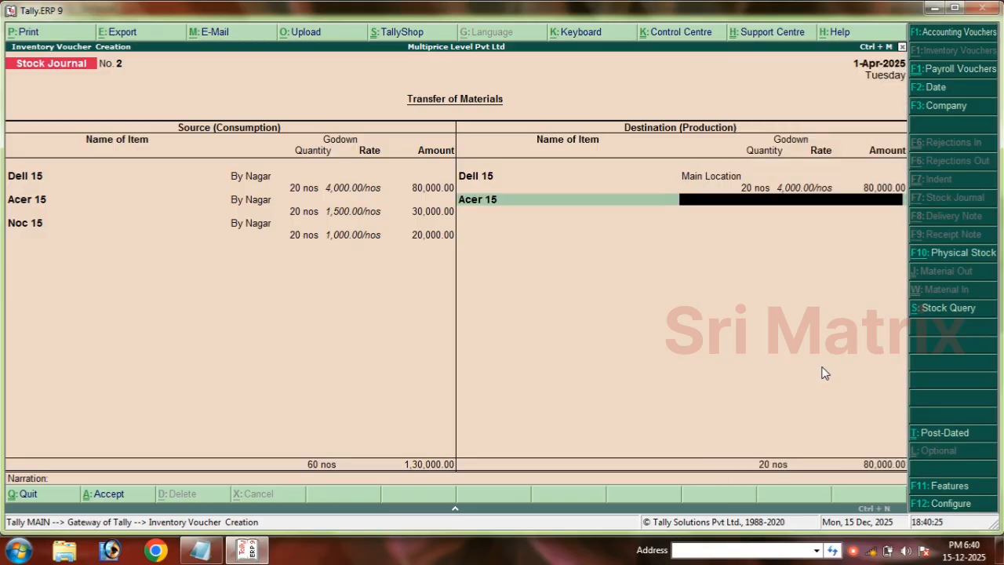
pyautogui.press('Return')
pyautogui.write('20')
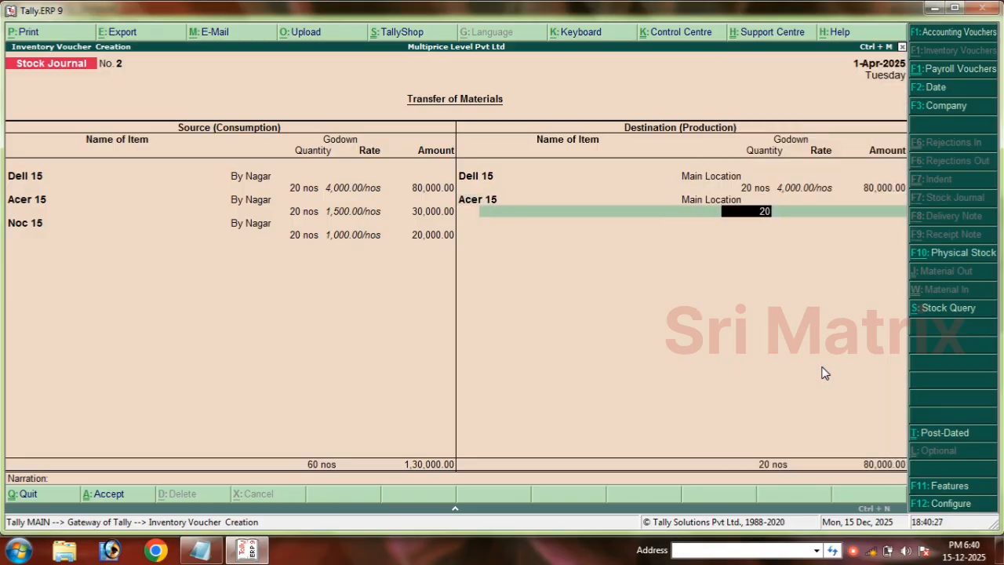
pyautogui.press('Return')
pyautogui.press('Return')
pyautogui.press('Return')
# Add 20 nos of Noc 15 at Main Location as the last destination item and accept the stock journal
pyautogui.write('N')
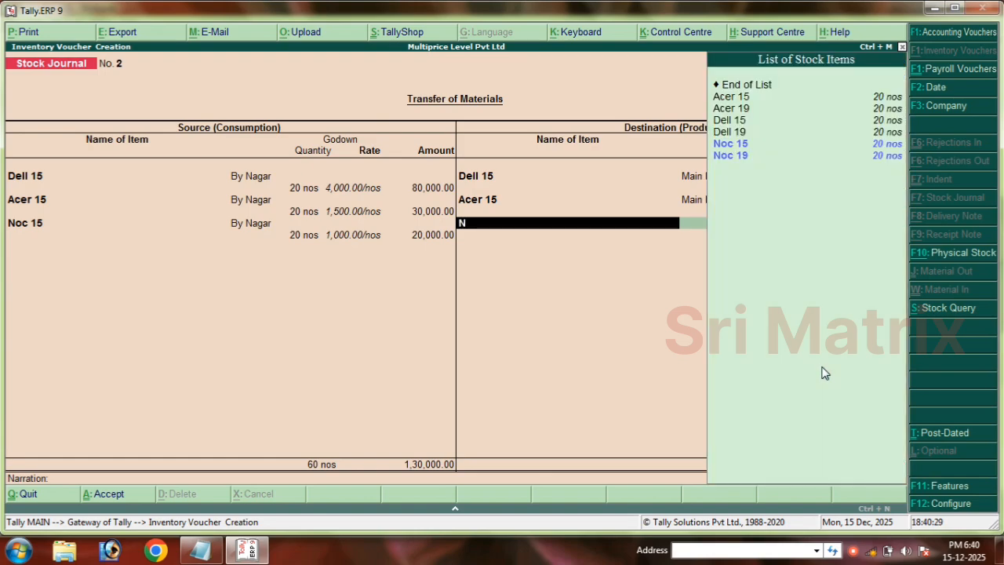
pyautogui.press('Return')
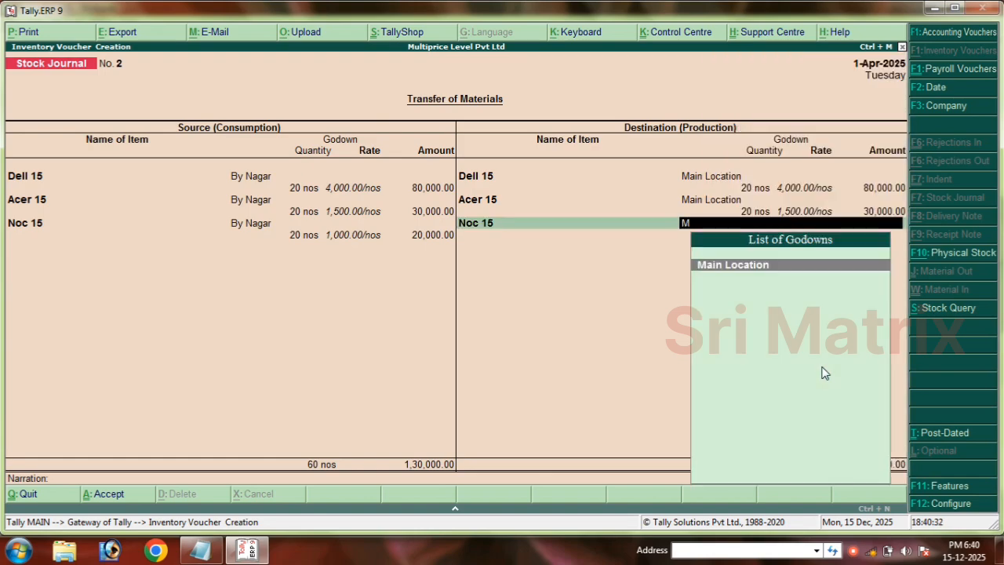
pyautogui.press('Return')
pyautogui.press('Return')
pyautogui.press('Return')
pyautogui.press('Return')
pyautogui.press('Return')
pyautogui.press('Return')
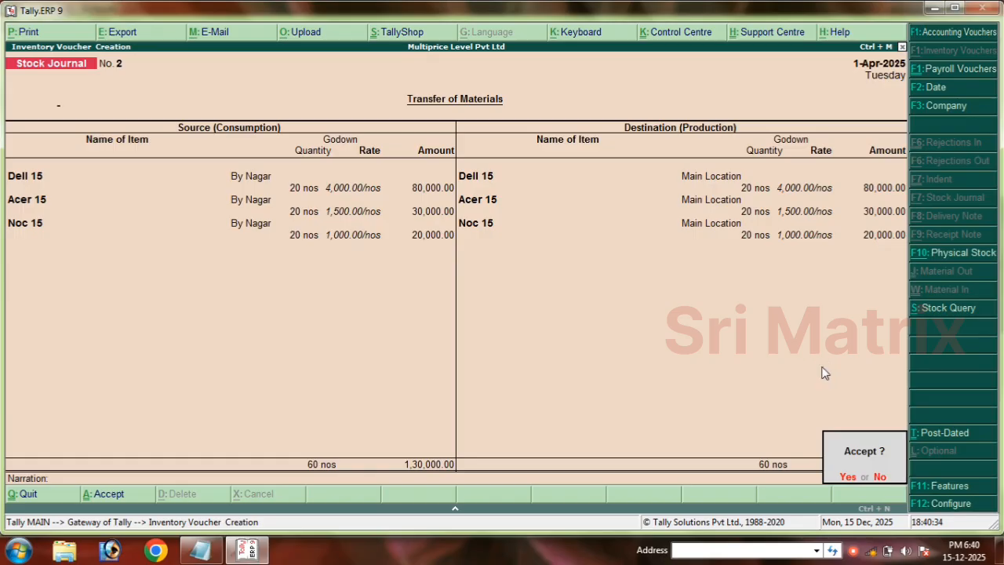
pyautogui.press('Return')
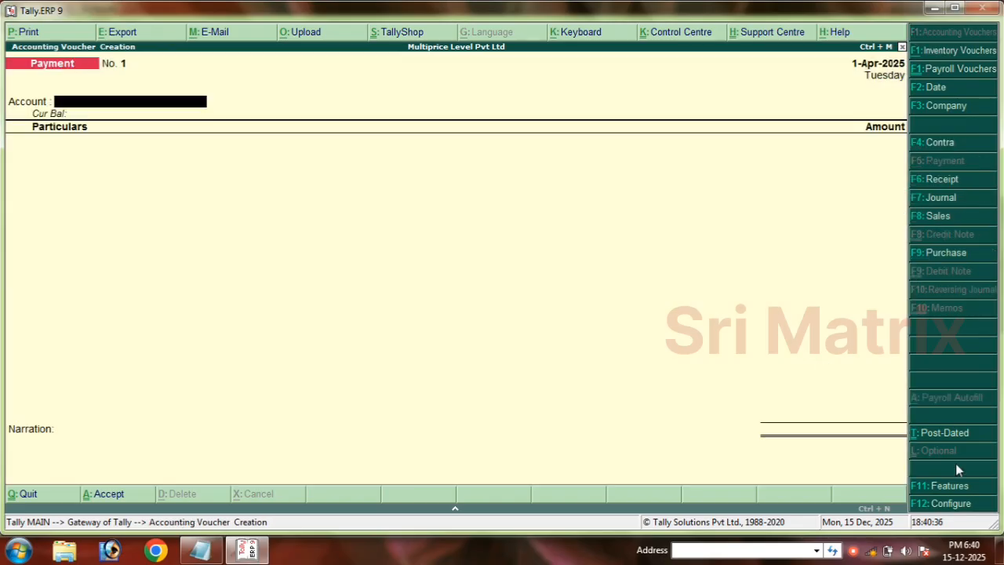
# Check the transaction list in Notepad, return to Tally.ERP 9 and view the godown summary for By Nagar
pyautogui.click(200, 549)
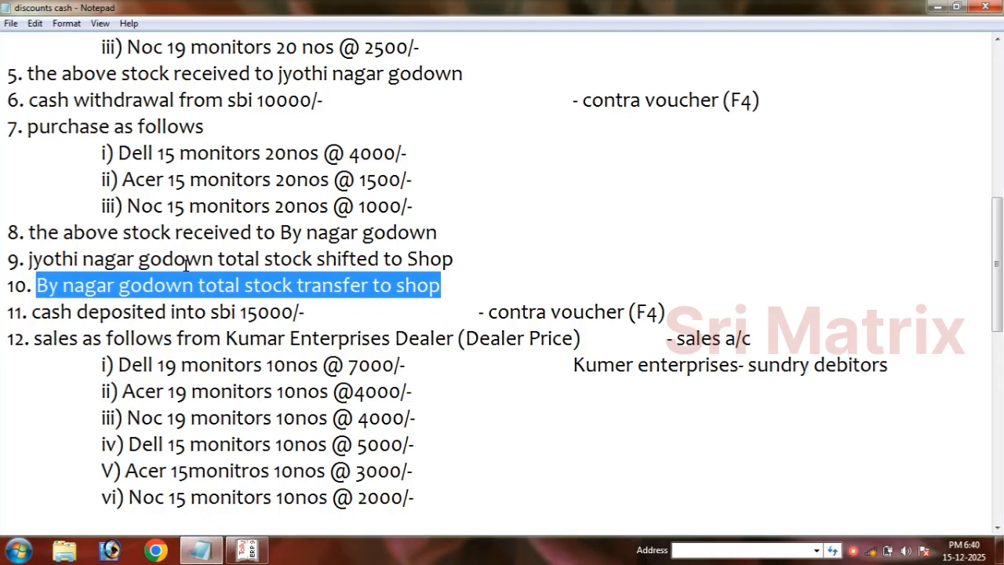
pyautogui.click(247, 549)
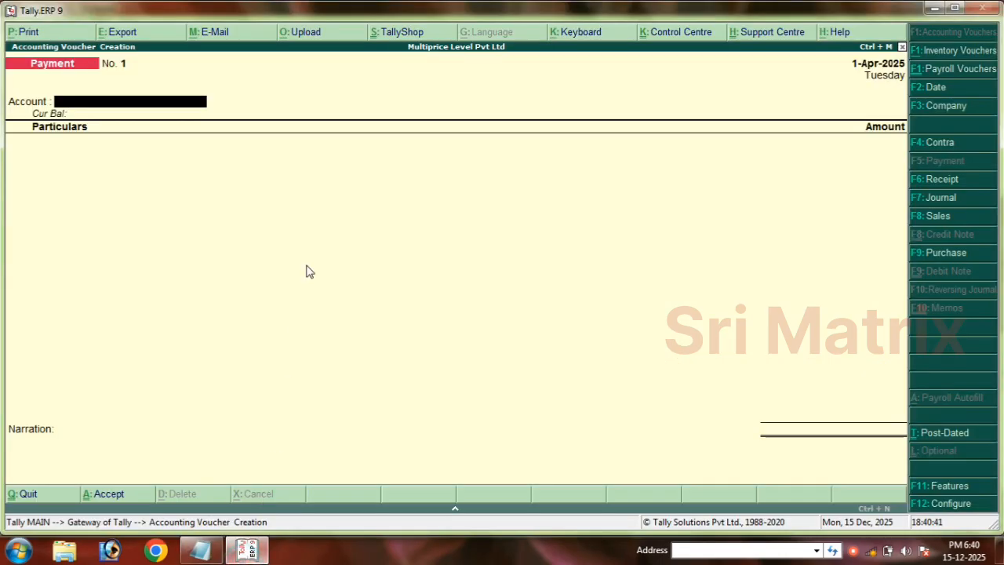
pyautogui.press('Escape')
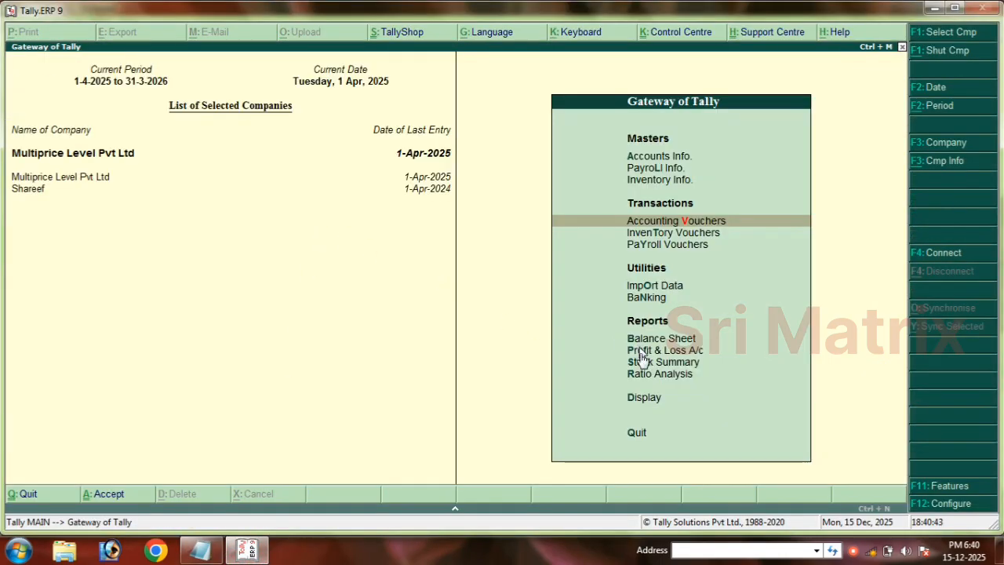
pyautogui.click(644, 400)
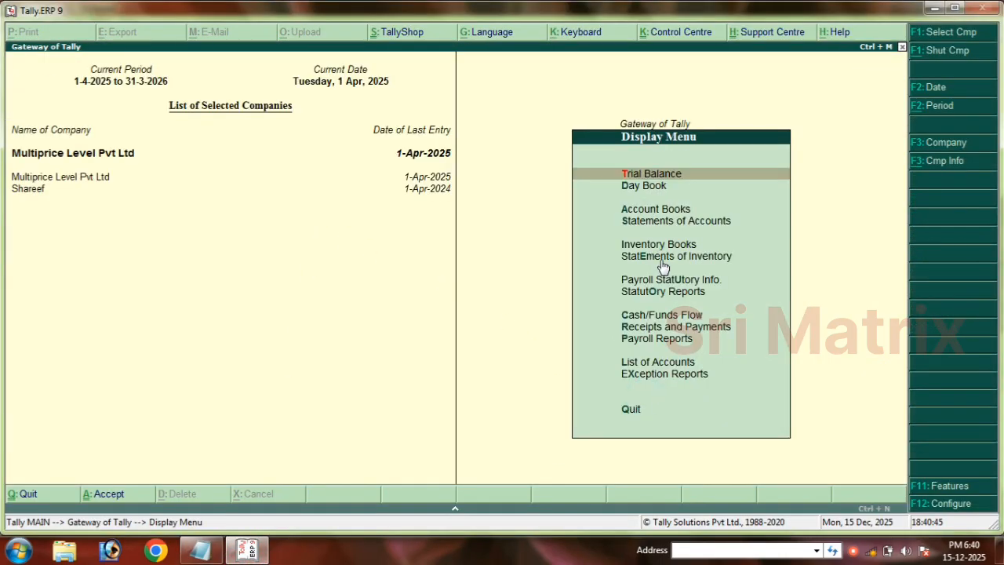
pyautogui.click(661, 264)
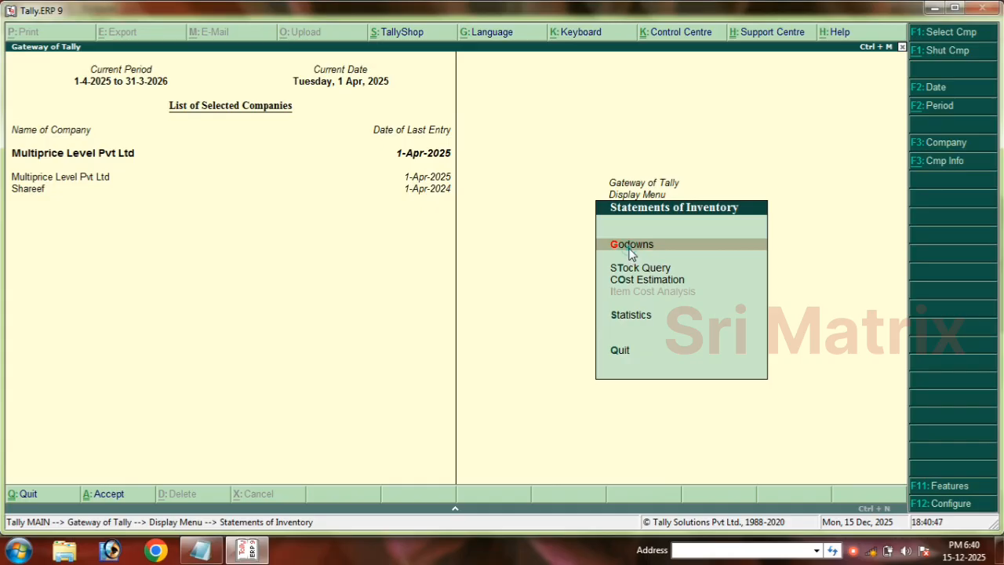
pyautogui.click(627, 248)
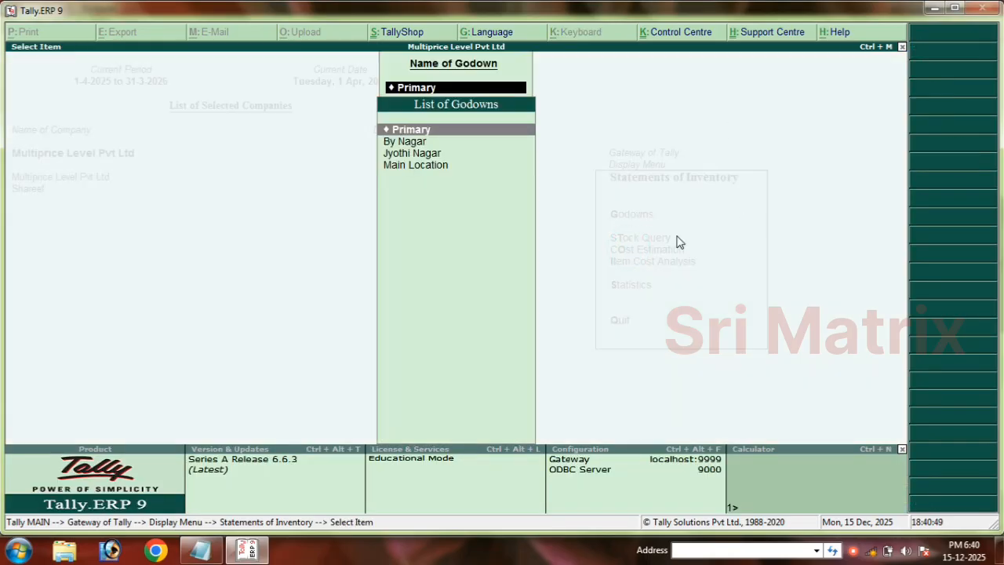
pyautogui.click(408, 146)
pyautogui.click(408, 145)
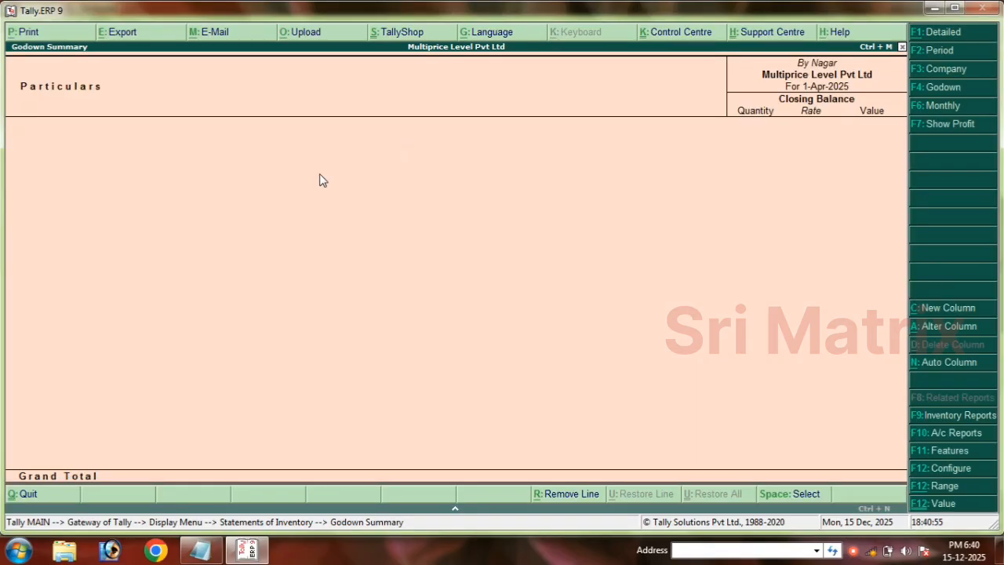
pyautogui.press('Escape')
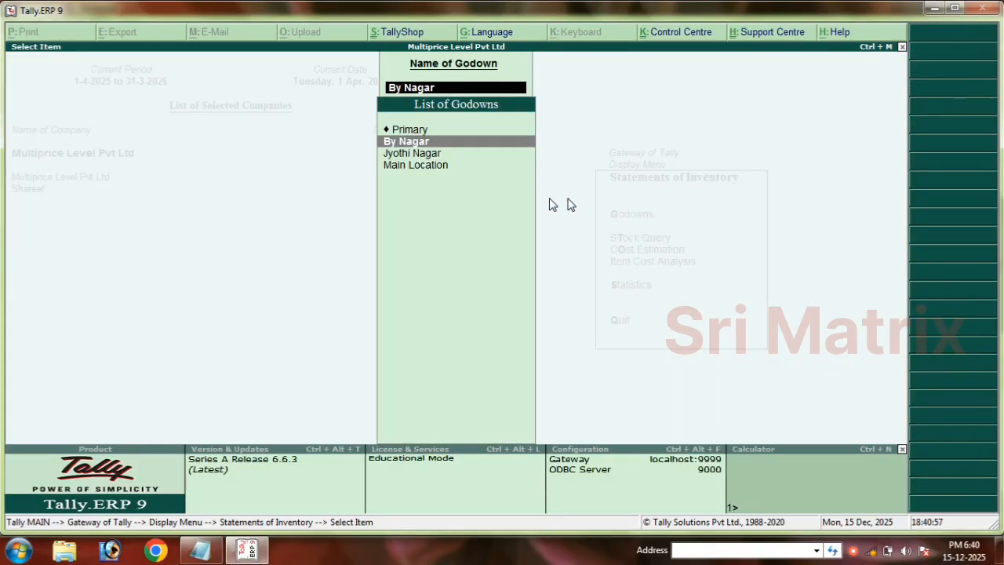
# View the godown summaries for Jyothi Nagar and Main Location
pyautogui.click(414, 155)
pyautogui.click(413, 155)
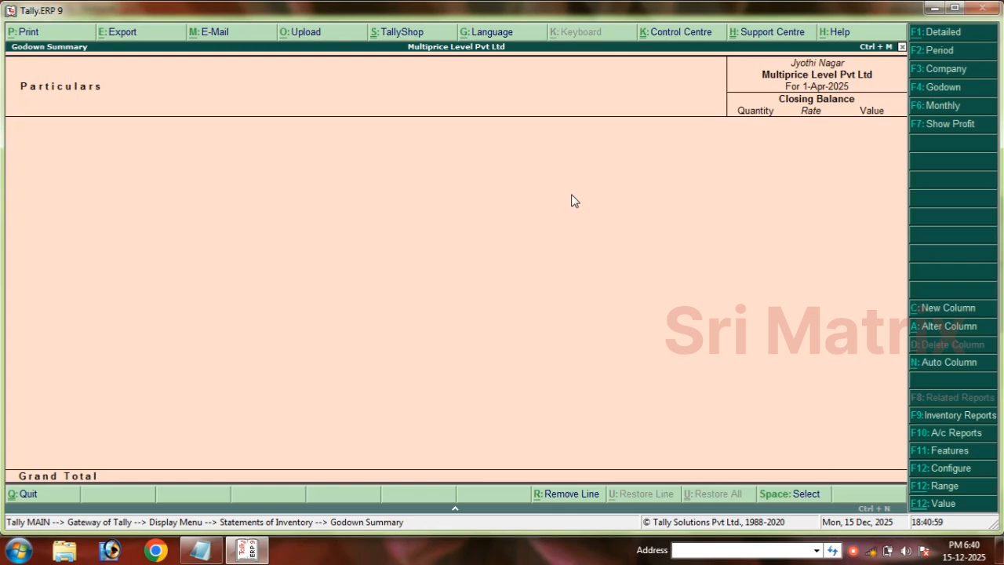
pyautogui.press('Escape')
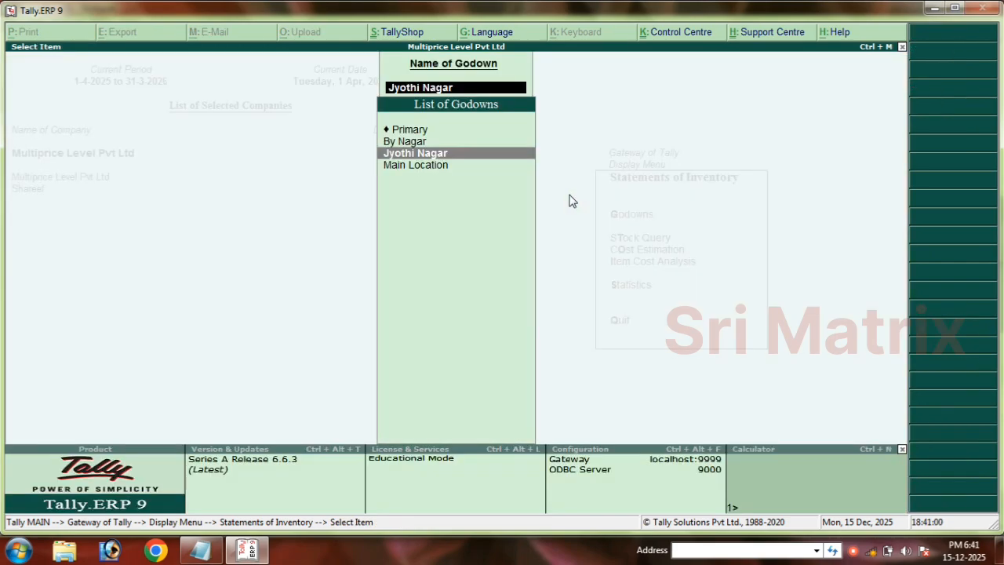
pyautogui.click(429, 168)
pyautogui.click(427, 168)
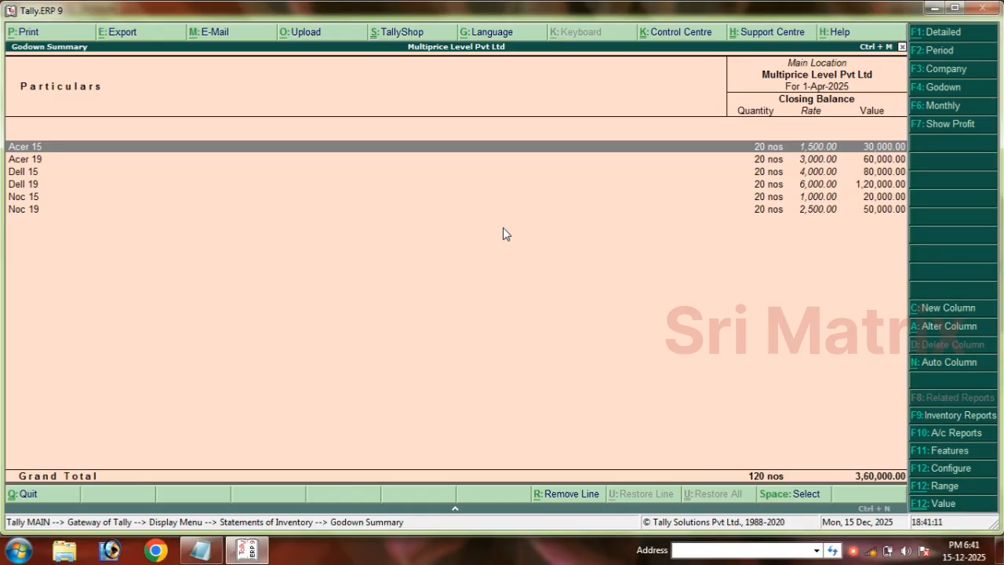
pyautogui.press('Escape')
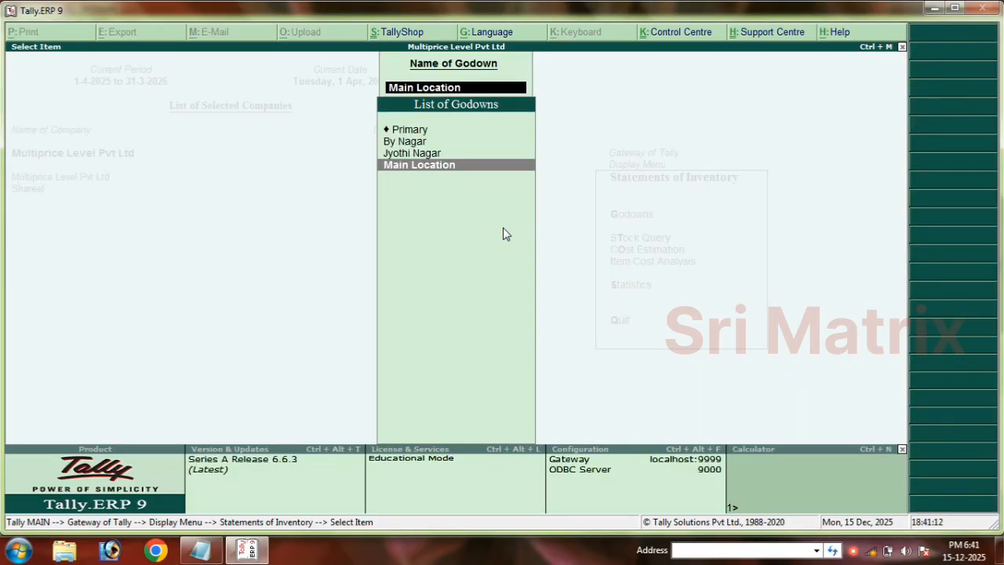
# Switch to the Notepad transaction list and highlight item 11, the cash deposit of 15000 into SBI
pyautogui.click(200, 549)
pyautogui.scroll(-1, 286, 245)
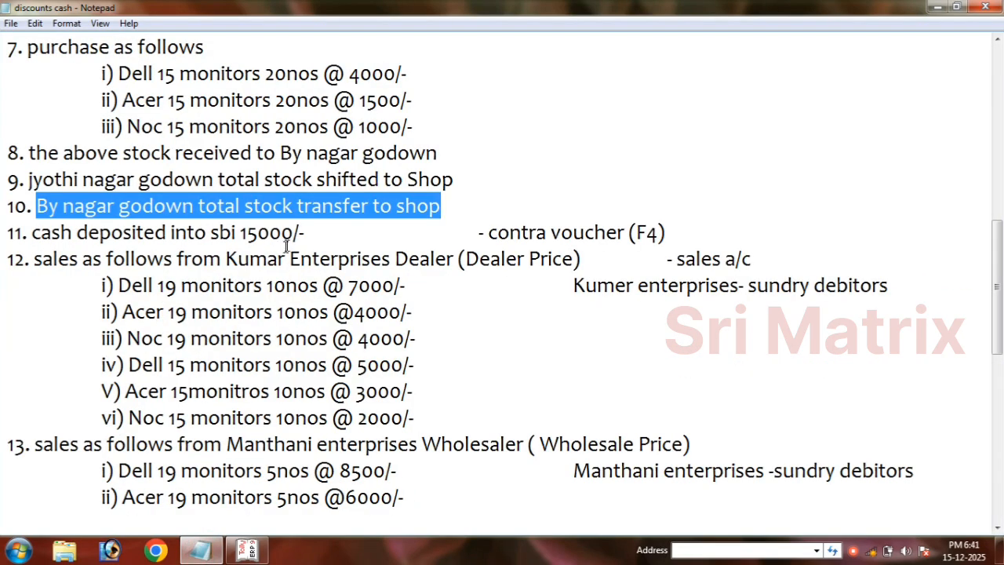
pyautogui.moveTo(305, 232); pyautogui.dragTo(12, 236)
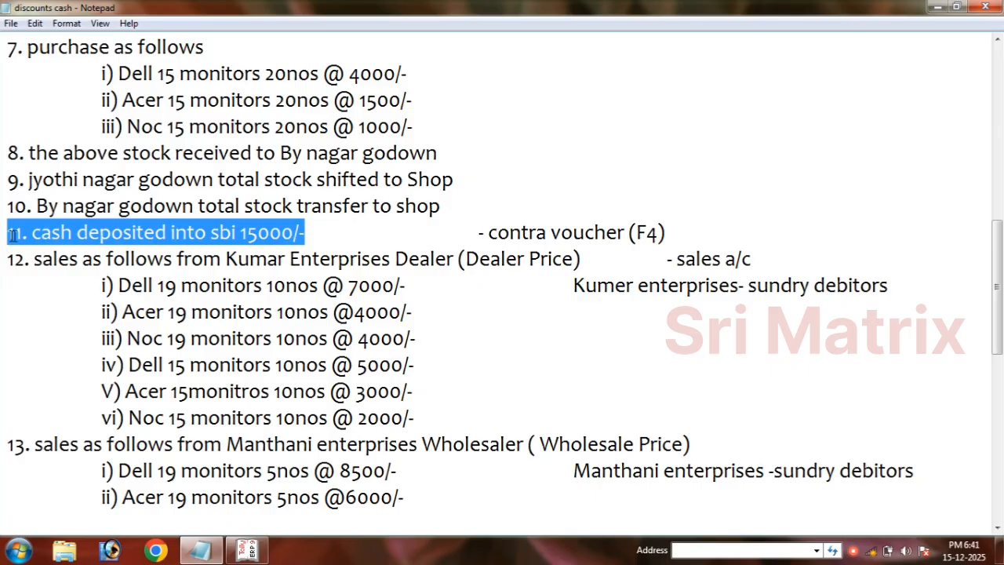
# Return to Tally.ERP 9, leave the inventory reports and open a new contra voucher
pyautogui.click(246, 549)
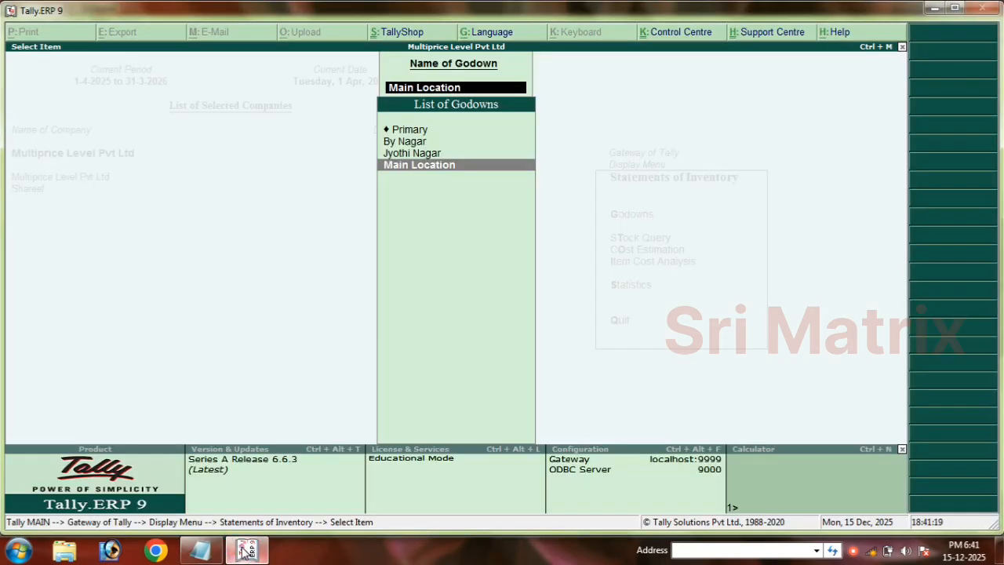
pyautogui.press('Escape')
pyautogui.press('Escape')
pyautogui.press('Escape')
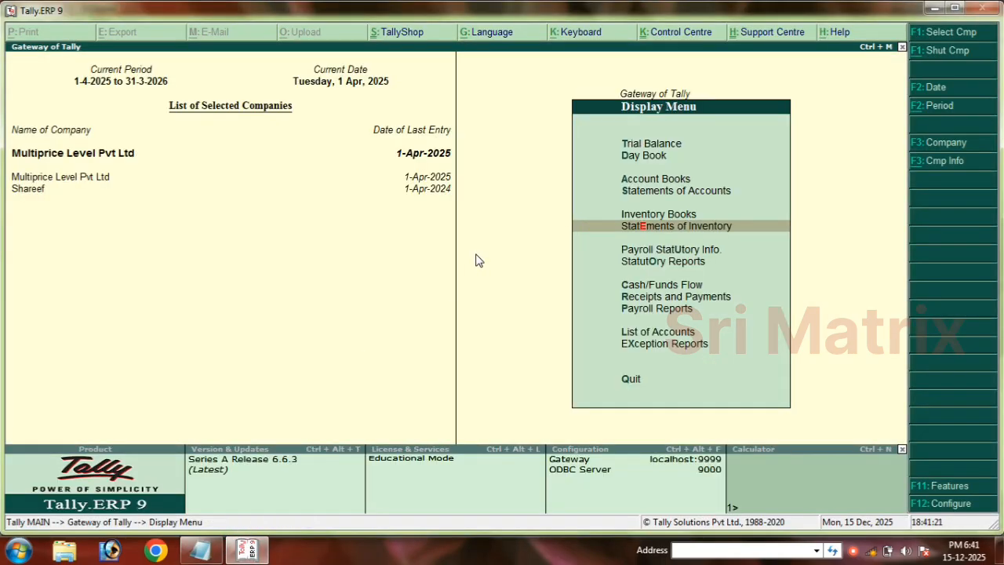
pyautogui.press('Escape')
pyautogui.click(647, 191)
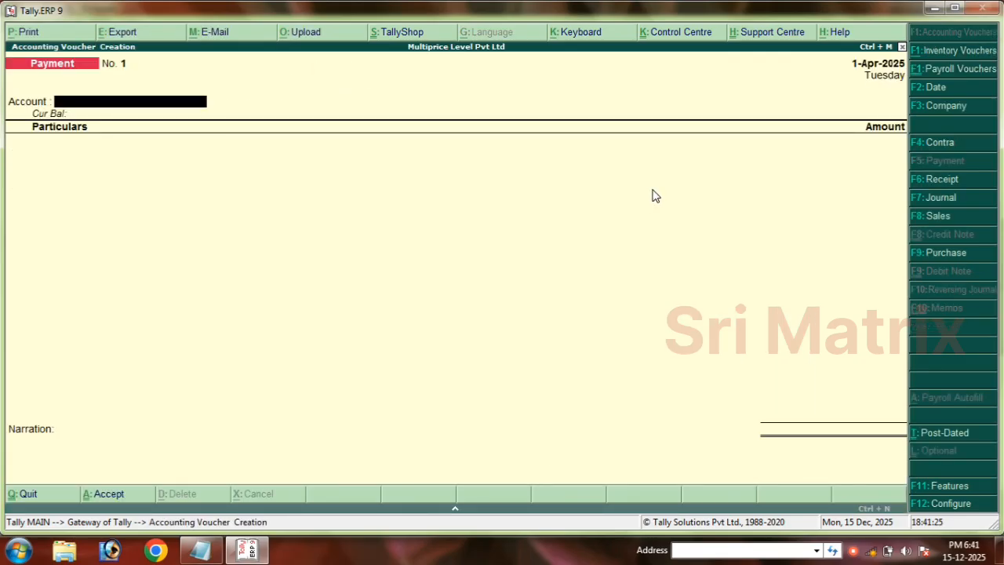
pyautogui.press('F4')
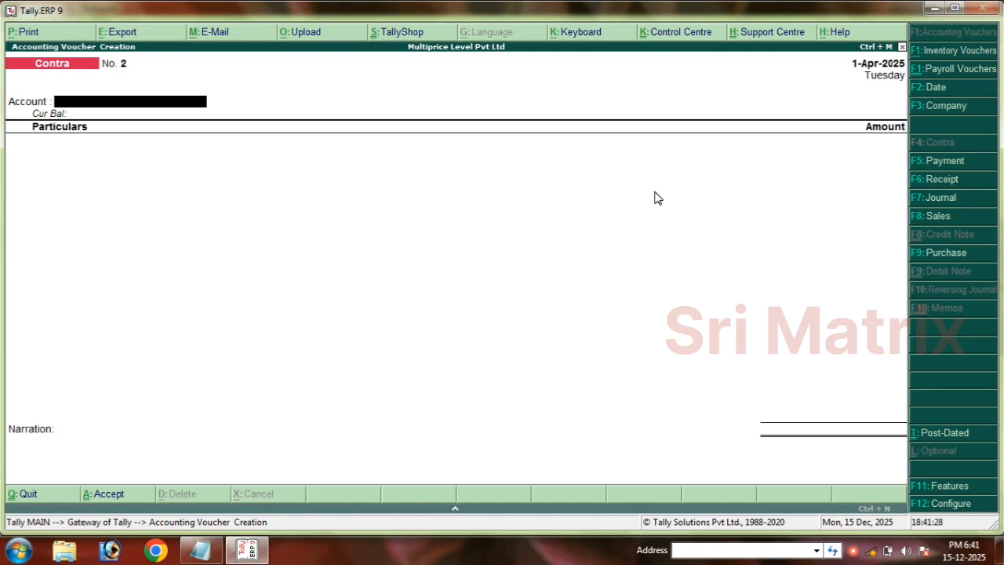
# Reread the wording of the SBI cash deposit in the Notepad list and return to the contra voucher in Tally.ERP 9
pyautogui.click(200, 549)
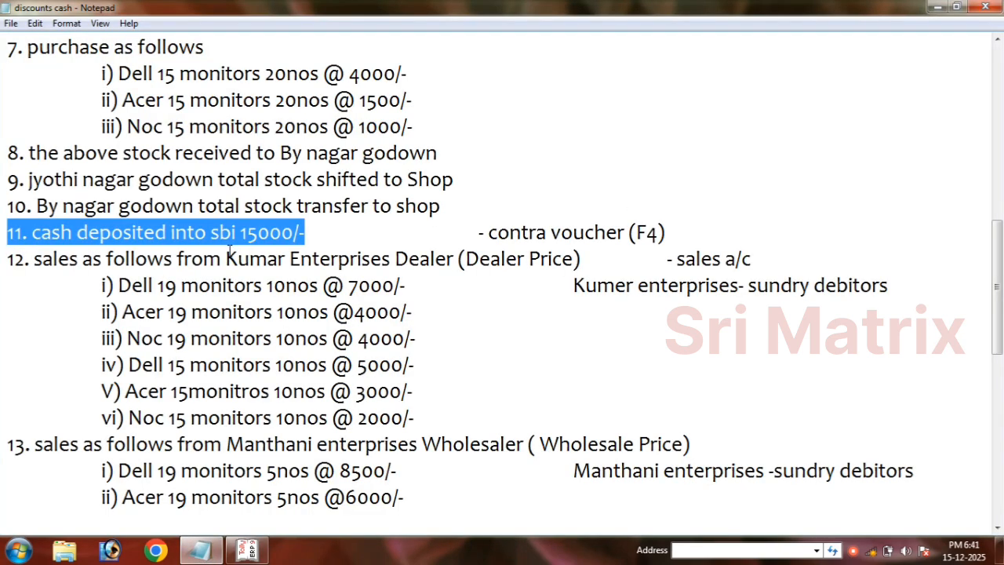
pyautogui.moveTo(306, 235); pyautogui.dragTo(32, 233)
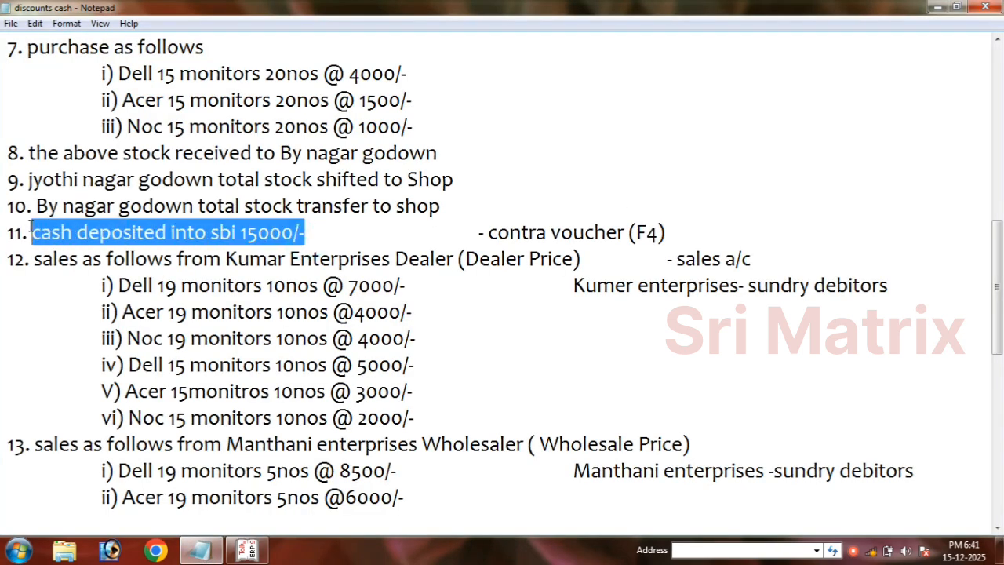
pyautogui.click(246, 549)
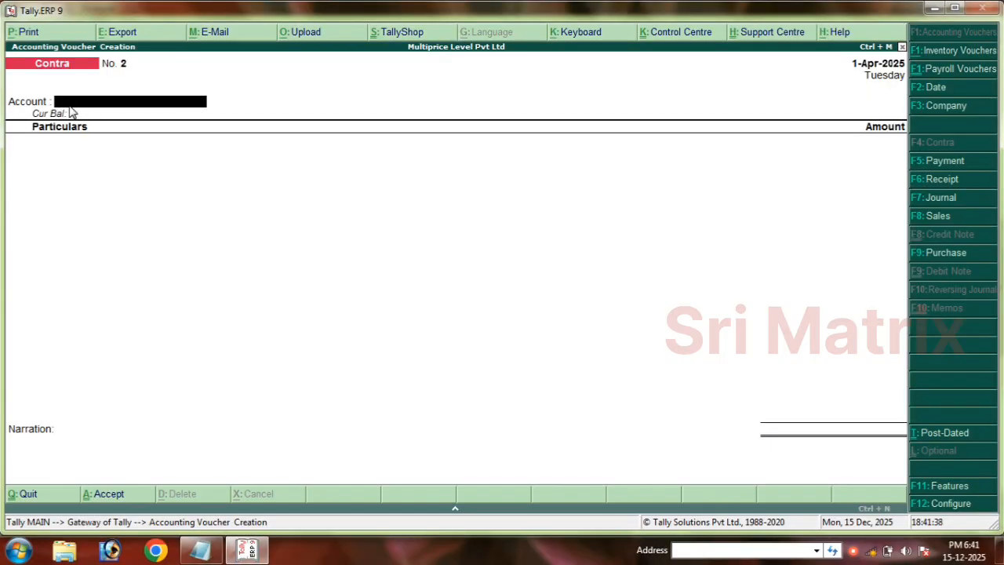
# Record the cash deposit in the contra voucher with Sbi Bank as the account and Cash for 15000
pyautogui.write('Sbi')
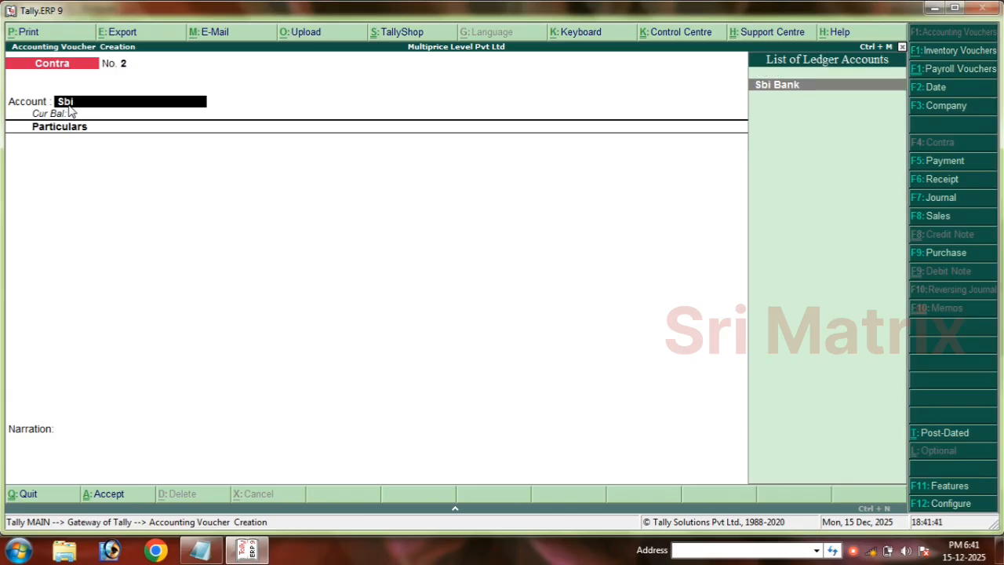
pyautogui.press('Return')
pyautogui.write('Cash')
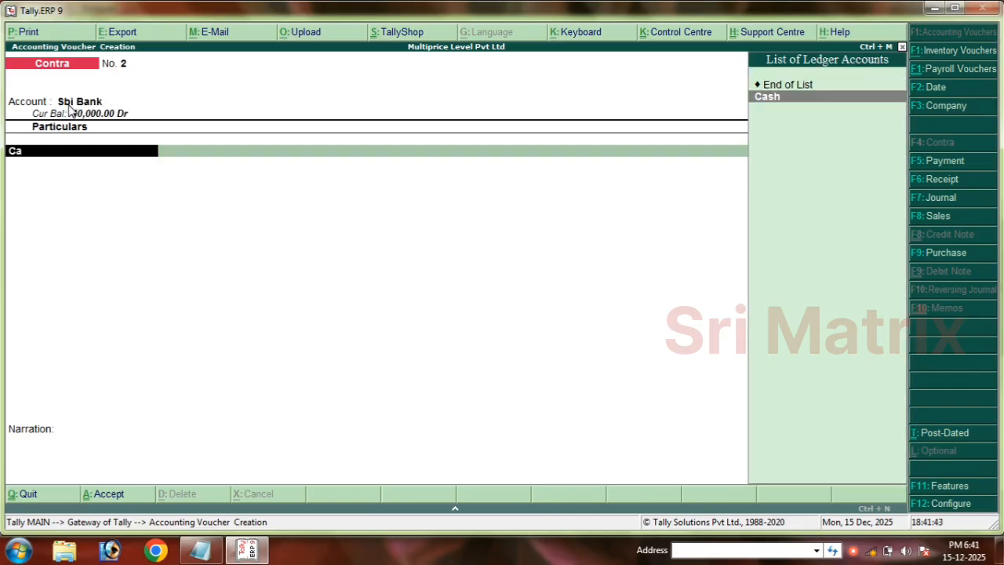
pyautogui.press('Return')
pyautogui.write('15000')
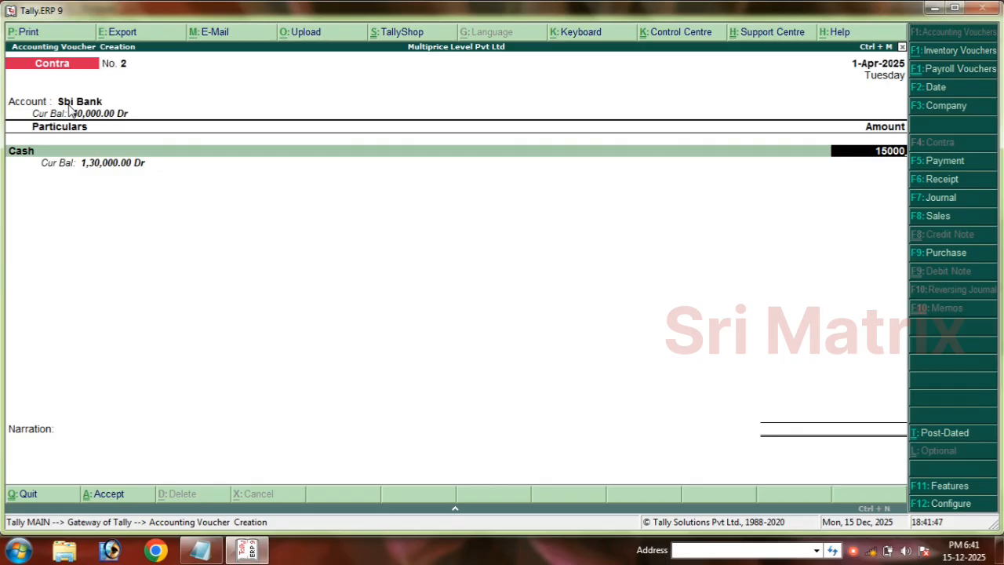
pyautogui.press('Return')
# Leave the bank allocation at its defaults, the denominations and narration blank, and save the contra voucher
pyautogui.press('Return')
pyautogui.press('Return')
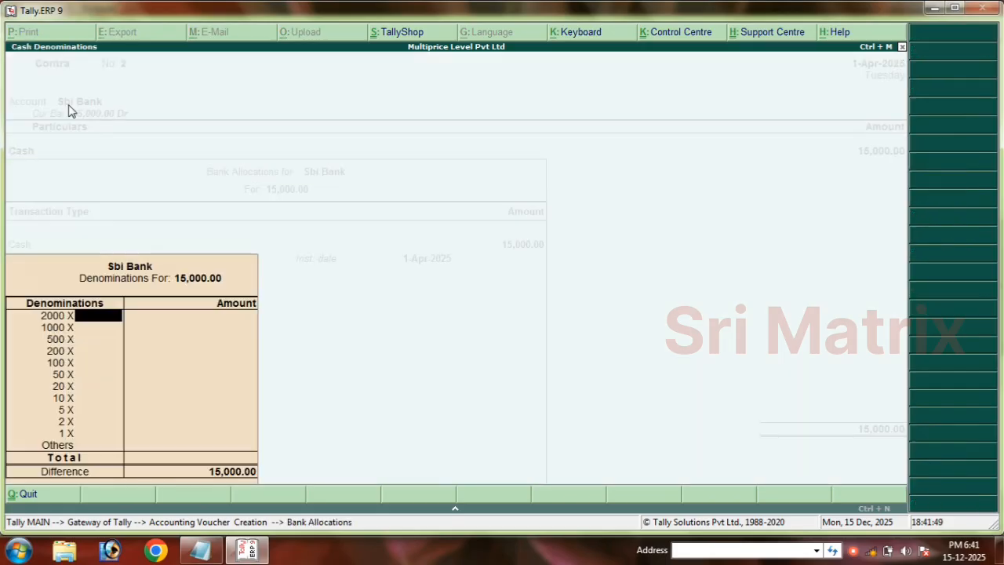
pyautogui.press('Return')
pyautogui.press('Return')
pyautogui.press('Return')
pyautogui.press('Return')
pyautogui.press('Return')
pyautogui.press('Return')
pyautogui.press('Return')
pyautogui.press('Return')
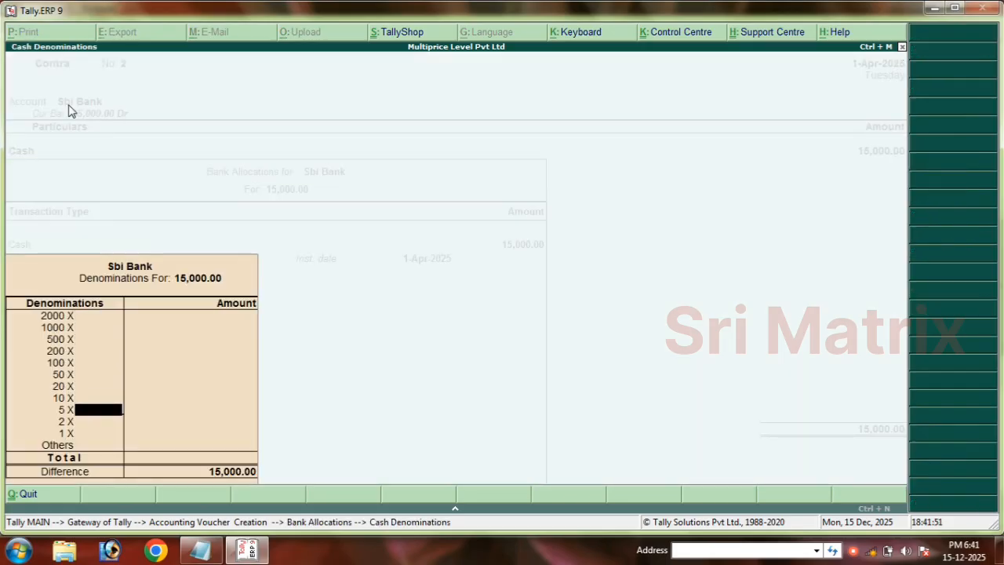
pyautogui.press('Return')
pyautogui.press('Return')
pyautogui.press('Return')
pyautogui.press('Return')
pyautogui.press('Return')
pyautogui.press('Return')
pyautogui.press('Return')
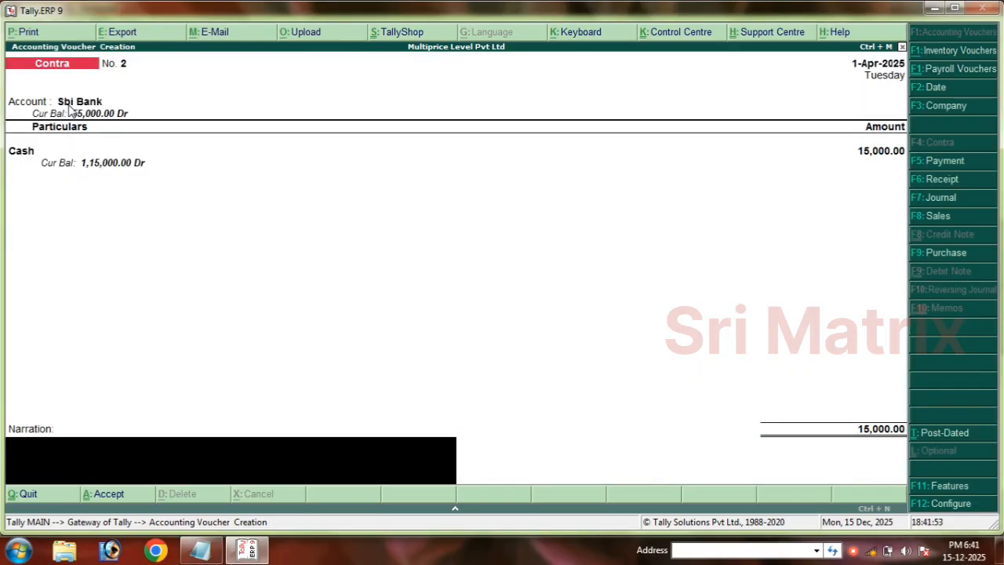
pyautogui.press('Return')
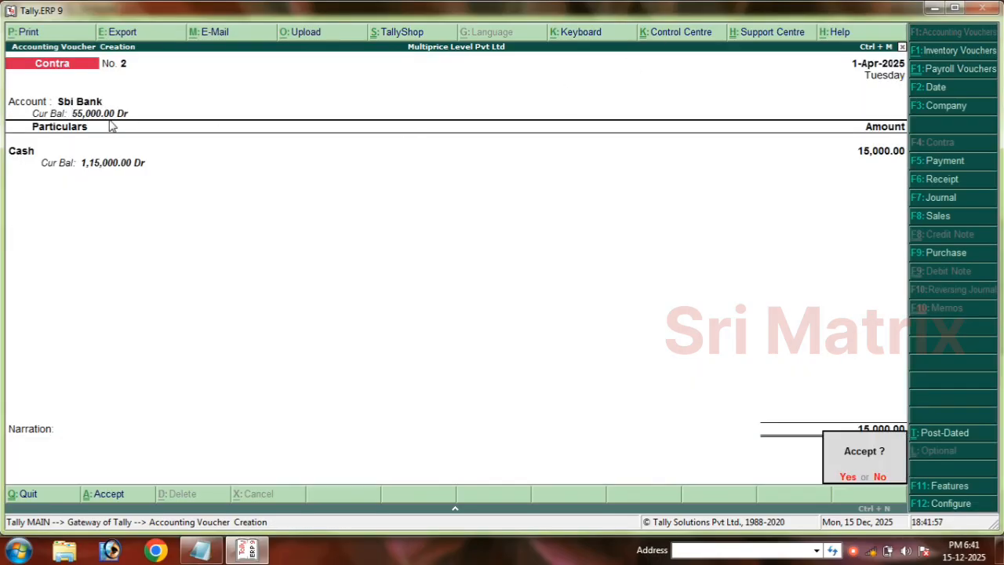
pyautogui.press('Return')
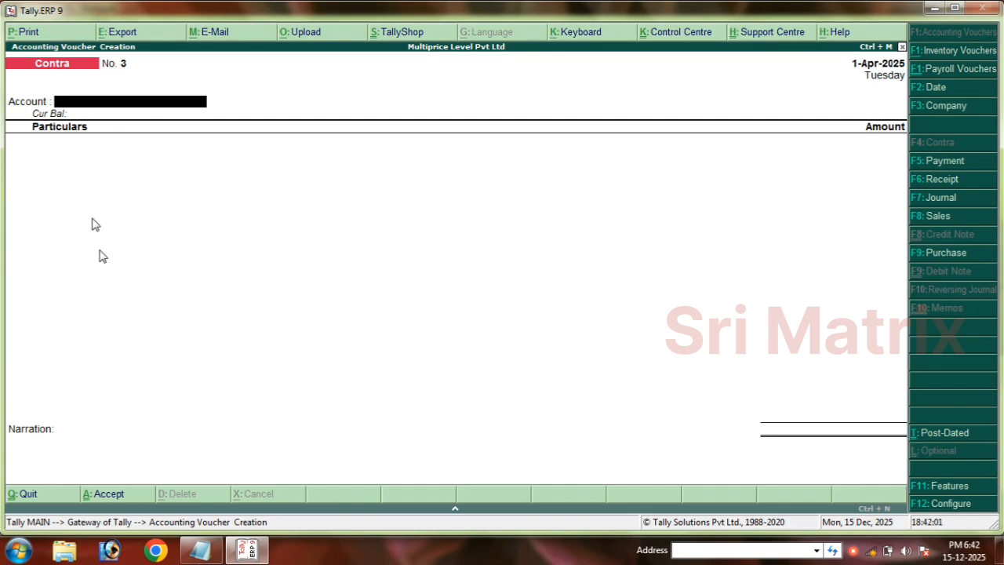
# Switch to the Notepad transaction list and append "- sales voucher(F8)" to the item 12 line for Kumar Enterprises
pyautogui.click(201, 549)
pyautogui.scroll(-1, 171, 376)
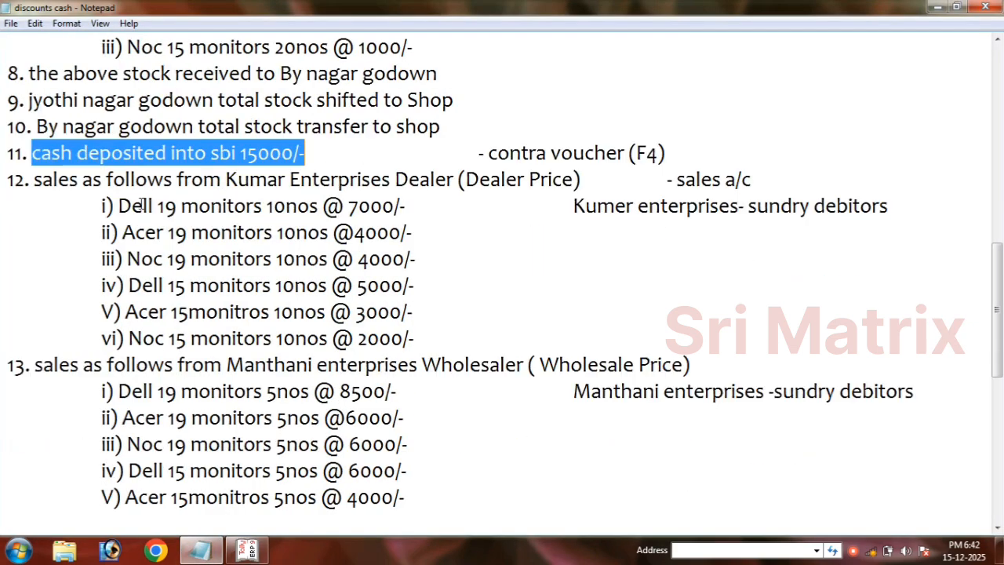
pyautogui.moveTo(34, 179); pyautogui.dragTo(430, 350)
pyautogui.click(771, 175)
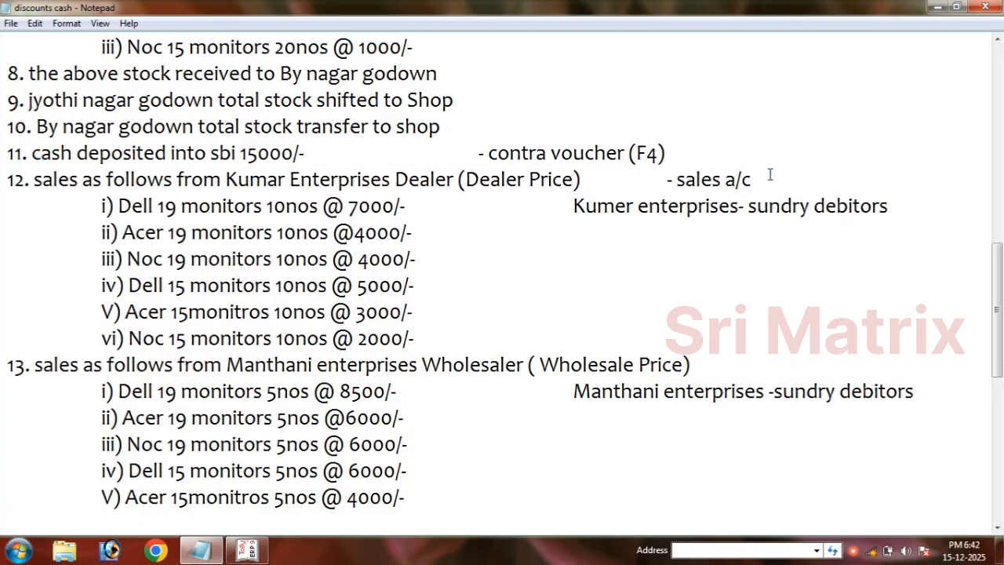
pyautogui.write('- sales voucher')
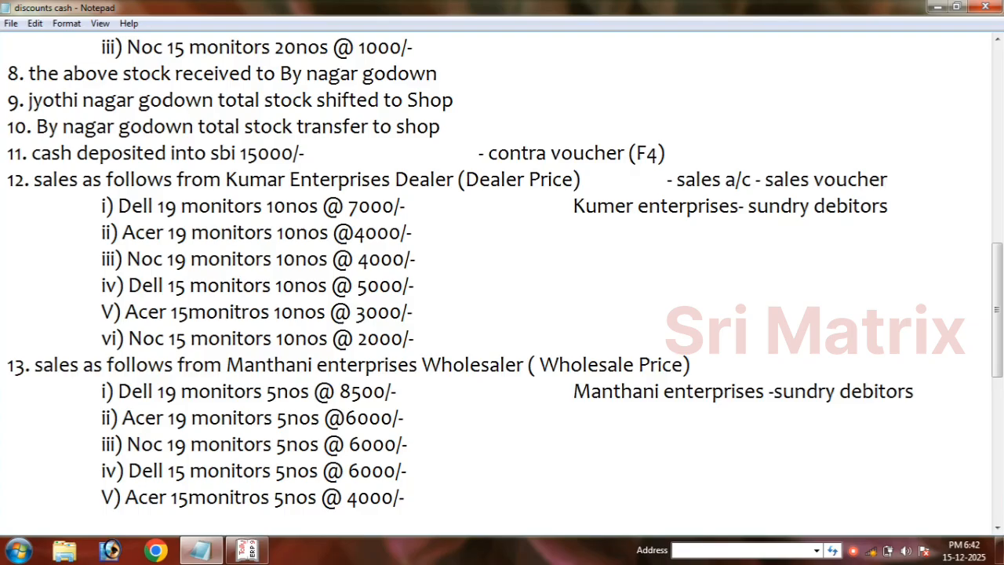
pyautogui.write('(F8)')
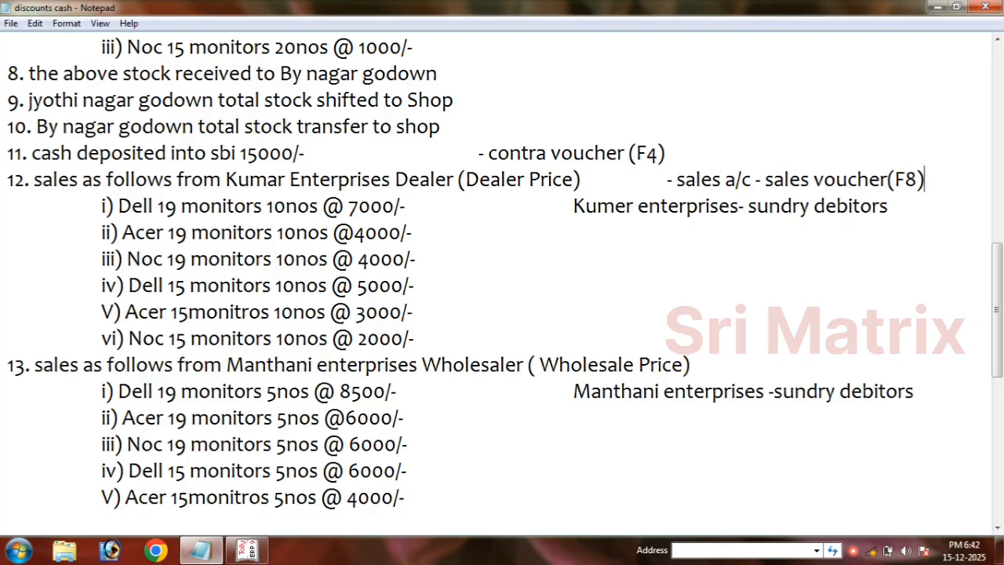
# Return to Tally.ERP 9 and start a sales voucher with Kumer Enterprises as the party account
pyautogui.click(249, 551)
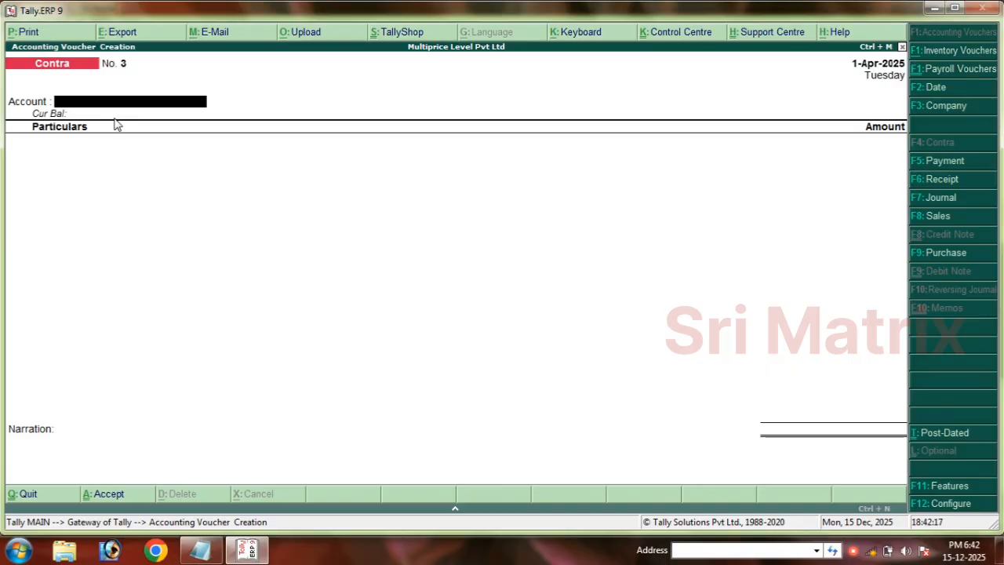
pyautogui.click(938, 219)
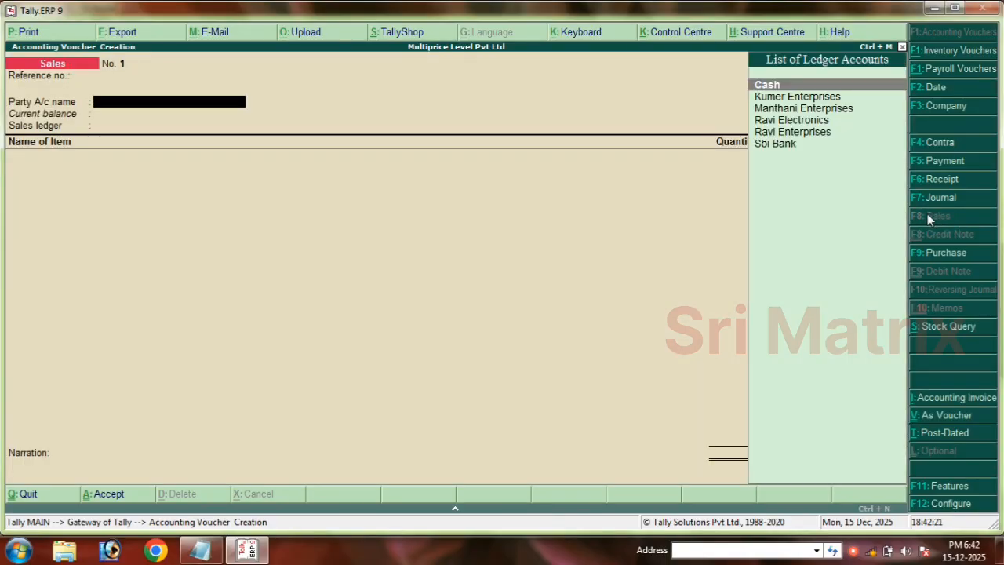
pyautogui.write('Kum')
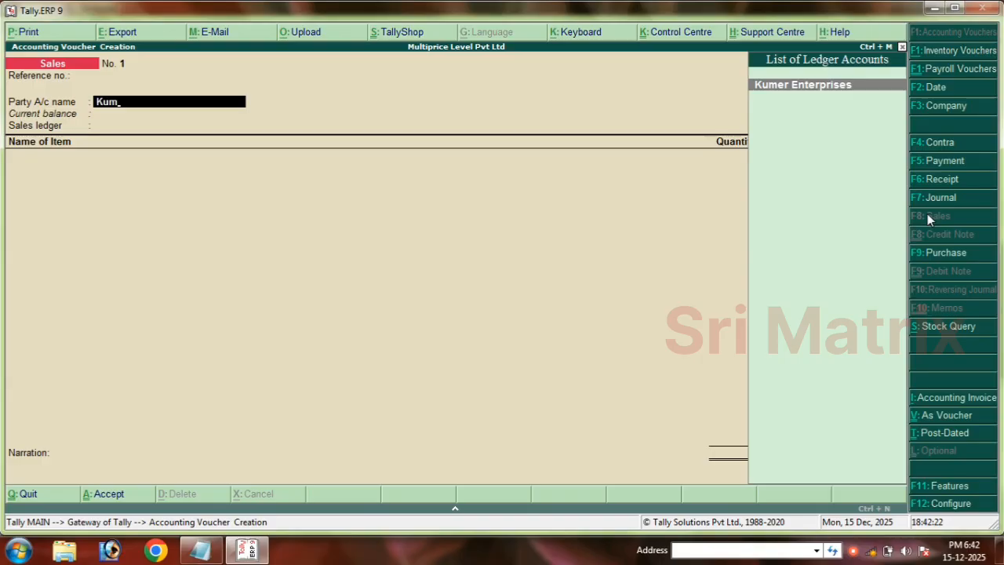
pyautogui.press('Return')
pyautogui.press('Return')
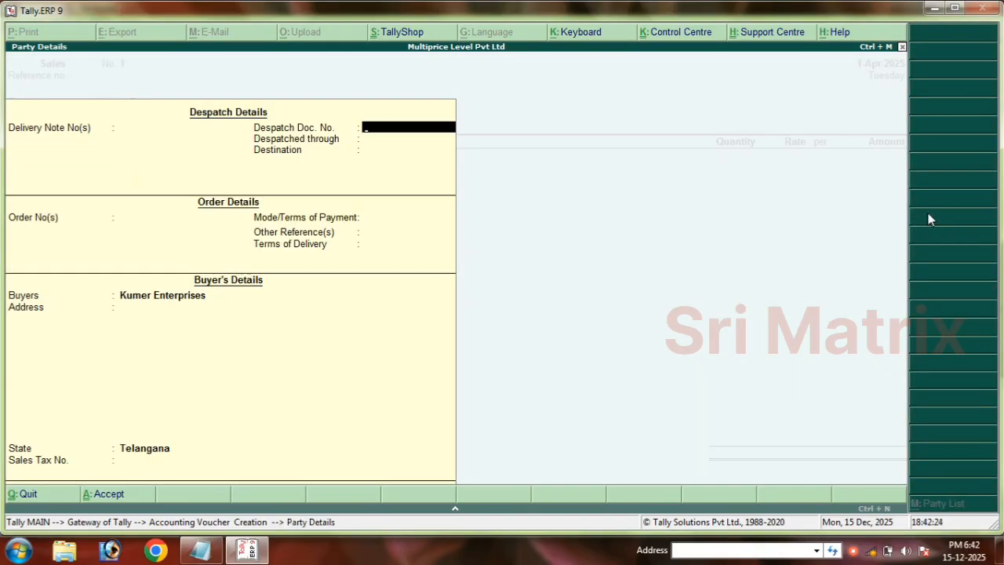
# Highlight "(Dealer Price)" in item 12 of the Notepad list and review the price levels named in the sales transactions
pyautogui.click(201, 550)
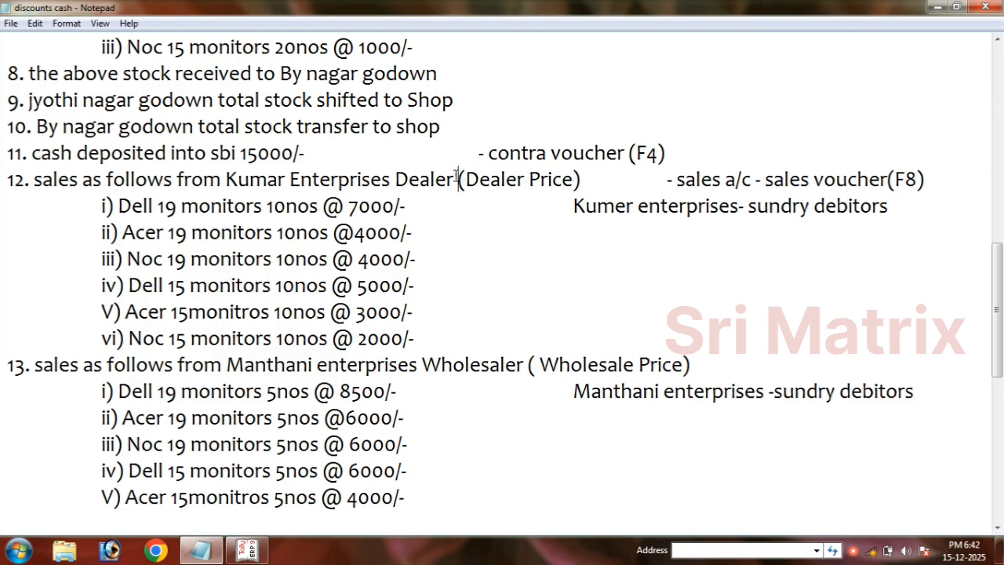
pyautogui.moveTo(458, 180); pyautogui.dragTo(583, 179)
pyautogui.scroll(1, 560, 234)
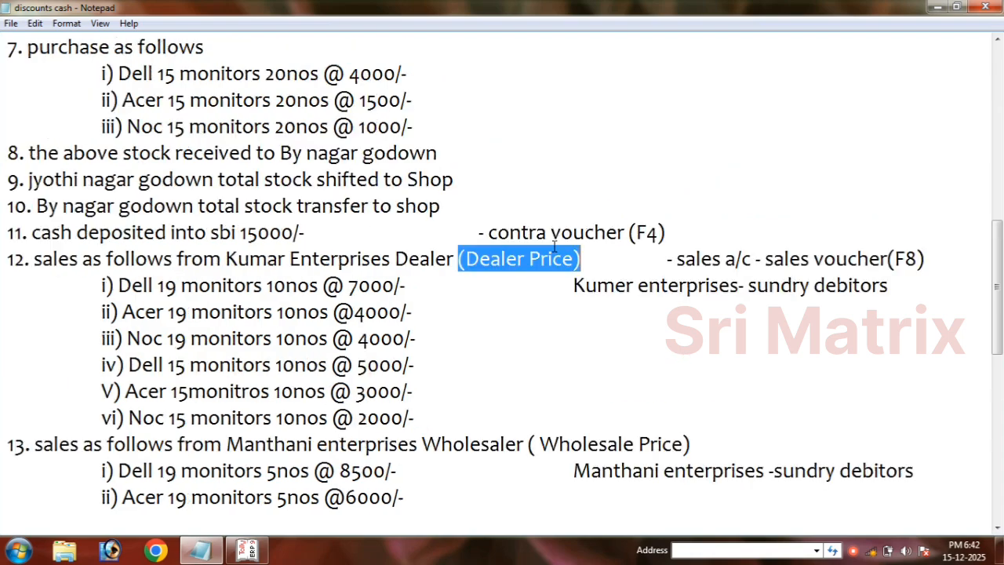
pyautogui.scroll(-4, 525, 464)
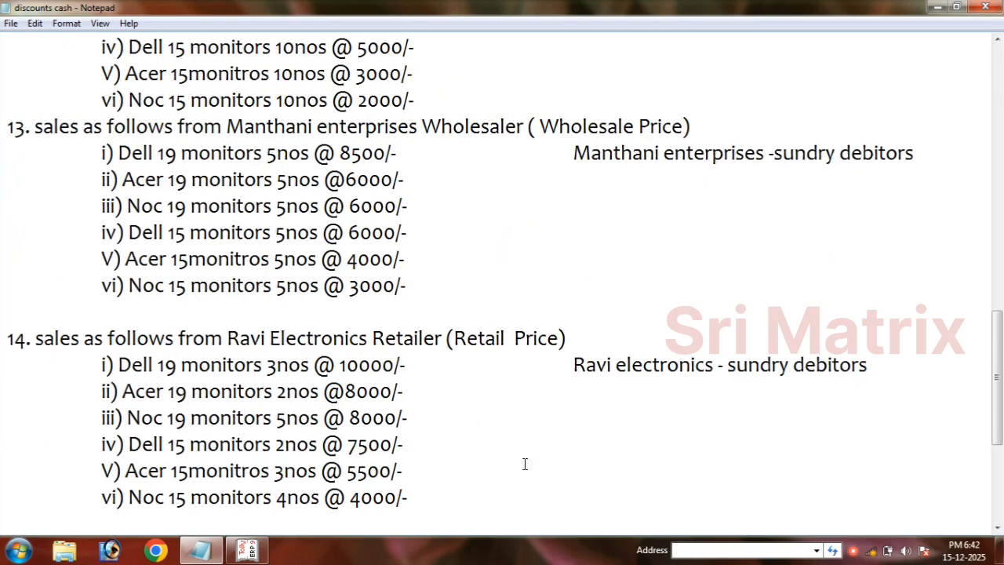
pyautogui.scroll(-2, 478, 357)
pyautogui.scroll(7, 462, 394)
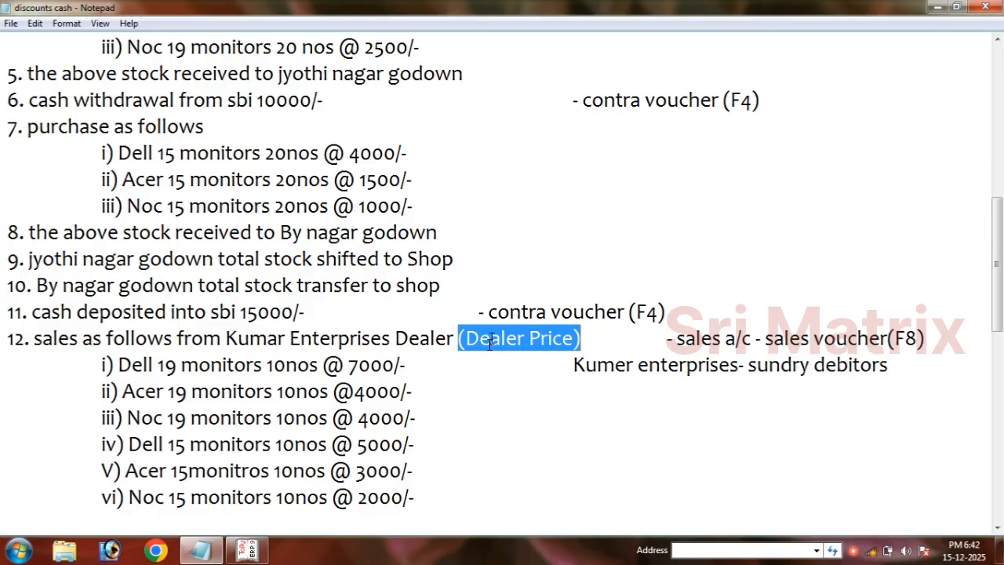
# Return to Tally.ERP 9, quit the party details and enable multiple price levels in the company's inventory features
pyautogui.click(249, 550)
pyautogui.press('Escape')
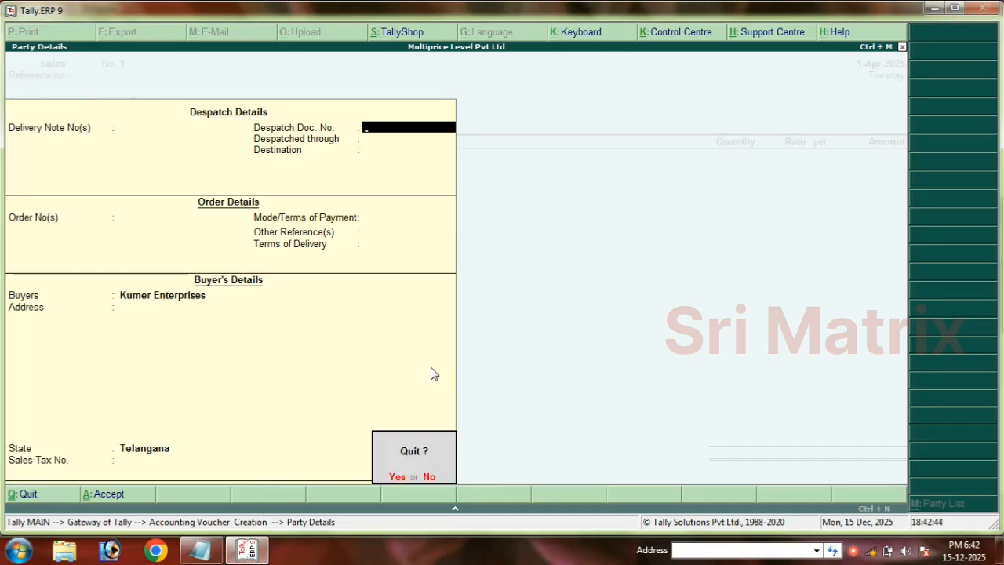
pyautogui.press('y')
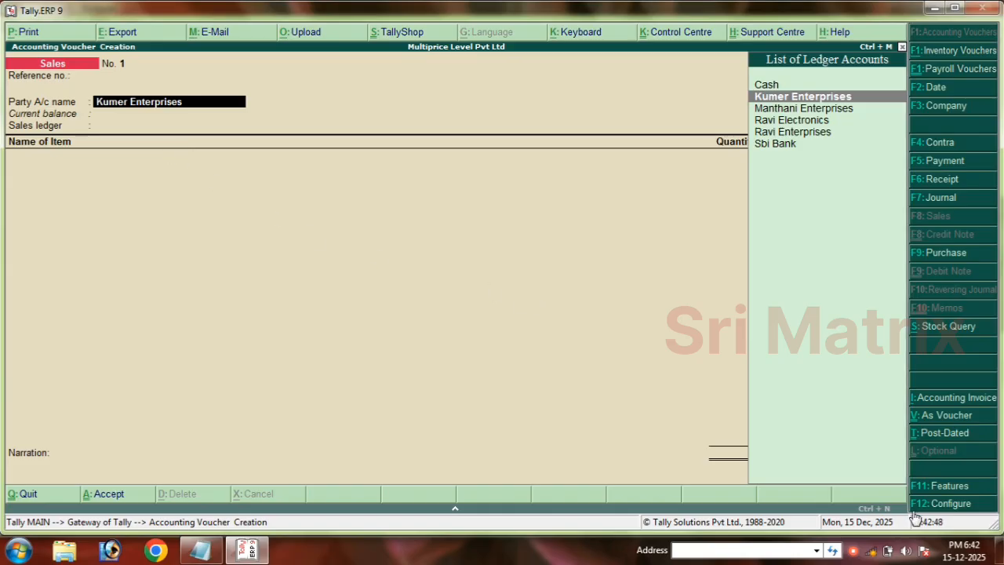
pyautogui.click(920, 486)
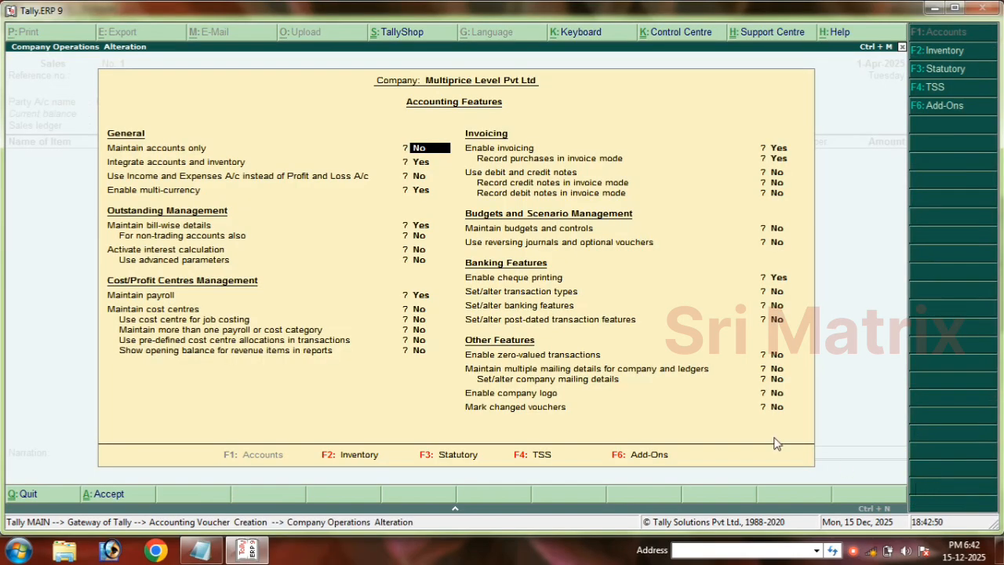
pyautogui.click(343, 462)
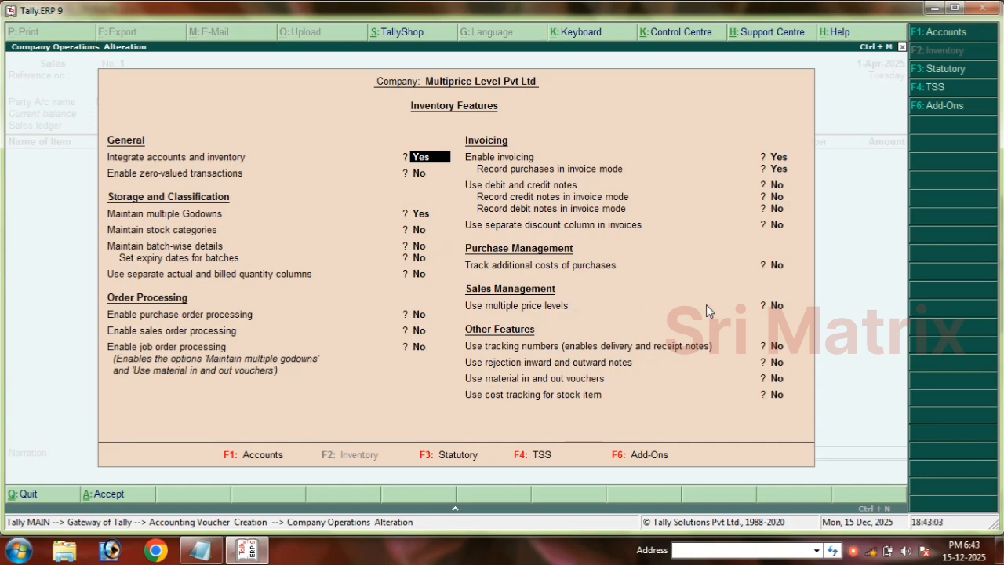
pyautogui.click(777, 306)
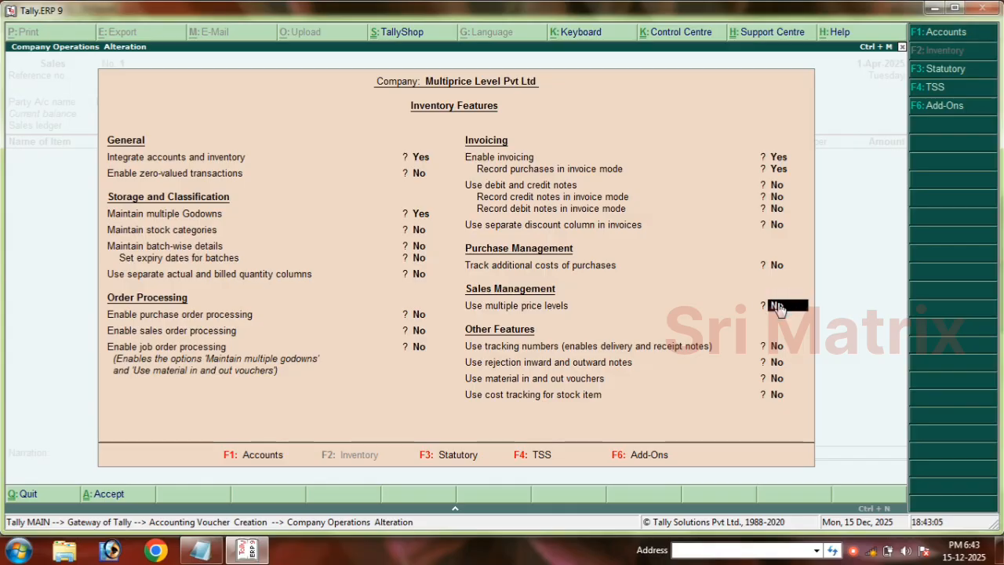
pyautogui.press('y')
pyautogui.press('Return')
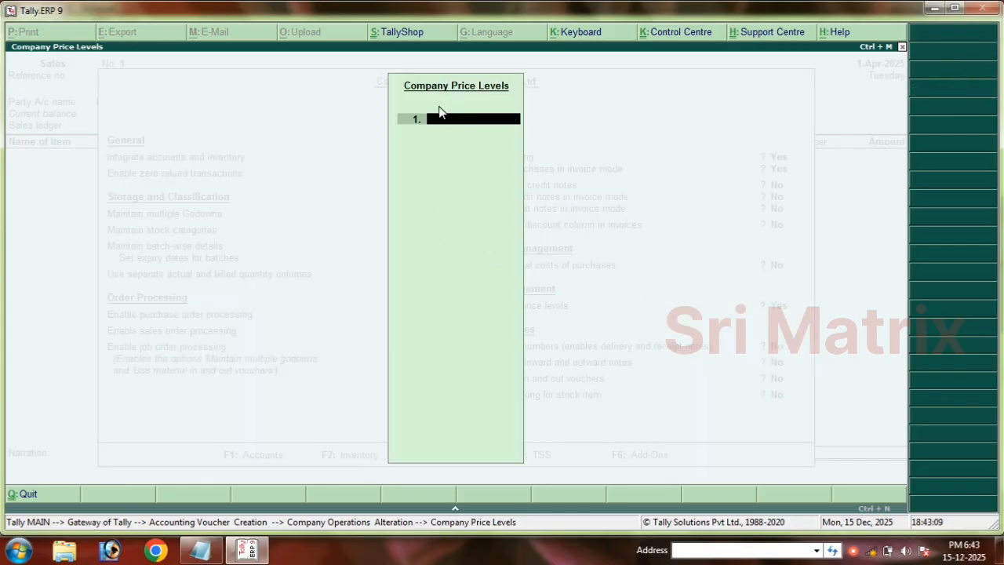
# Add Dealer Price and Wholesaler Price as the first two company price levels
pyautogui.write('D')
pyautogui.press('BackSpace')
pyautogui.press('BackSpace')
pyautogui.press('BackSpace')
pyautogui.write('Price')
pyautogui.press('Return')
pyautogui.write('Whol')
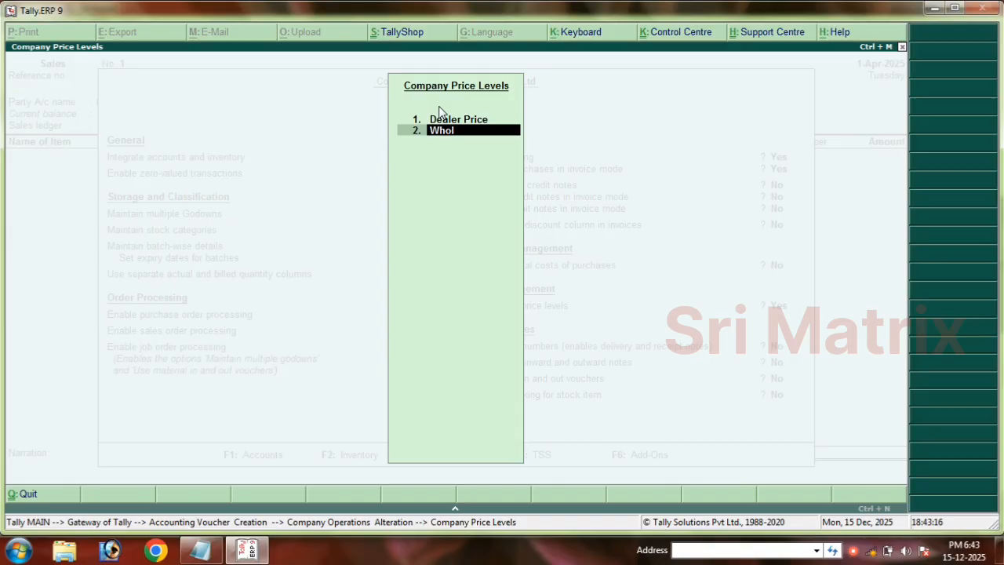
pyautogui.write('esaler Price')
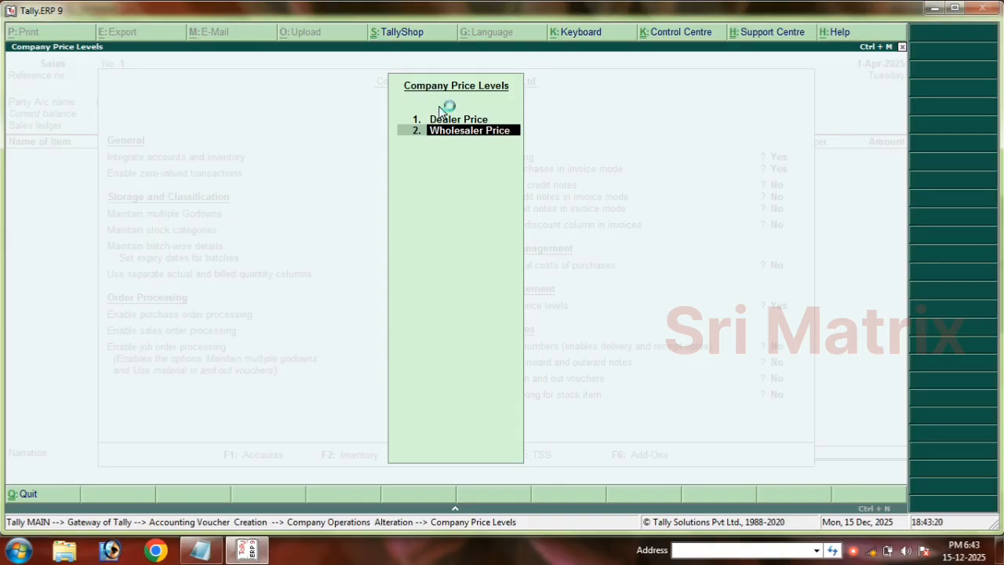
pyautogui.press('Return')
# Add Retailer Price and Customer Price as the third and fourth company price levels and close the list
pyautogui.write('R')
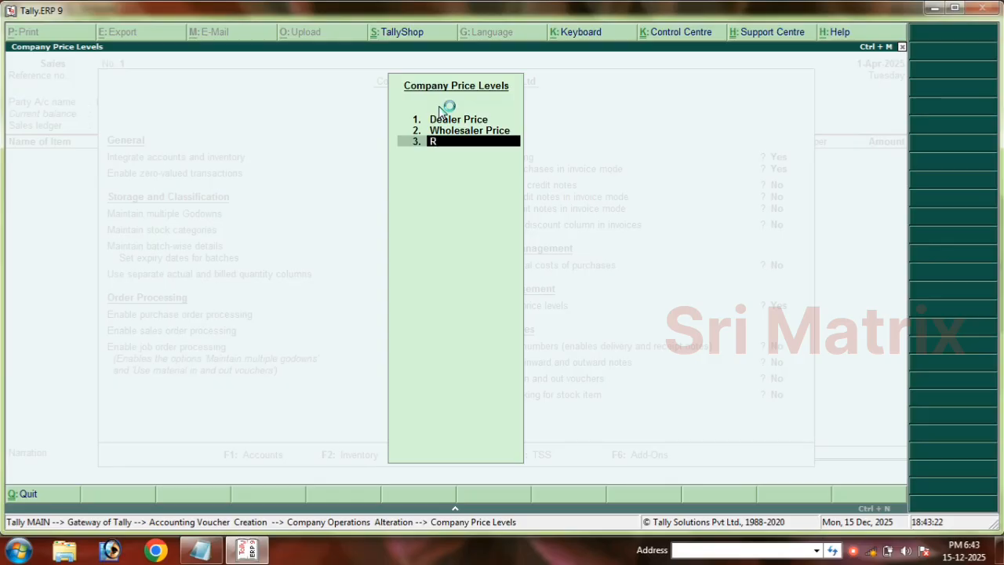
pyautogui.write('etailer Price')
pyautogui.press('Return')
pyautogui.write('Cust')
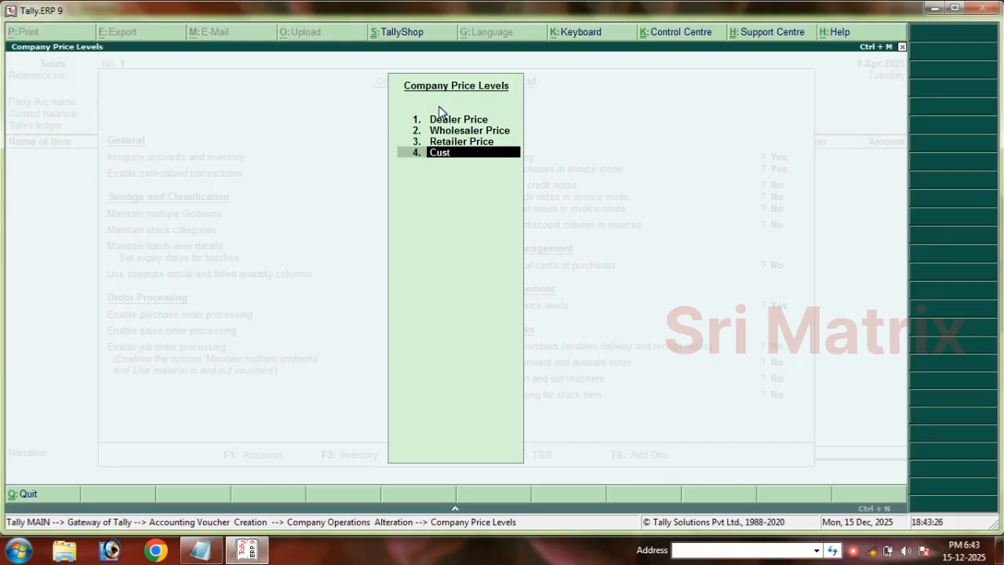
pyautogui.write('omer Price')
pyautogui.press('Return')
pyautogui.press('Return')
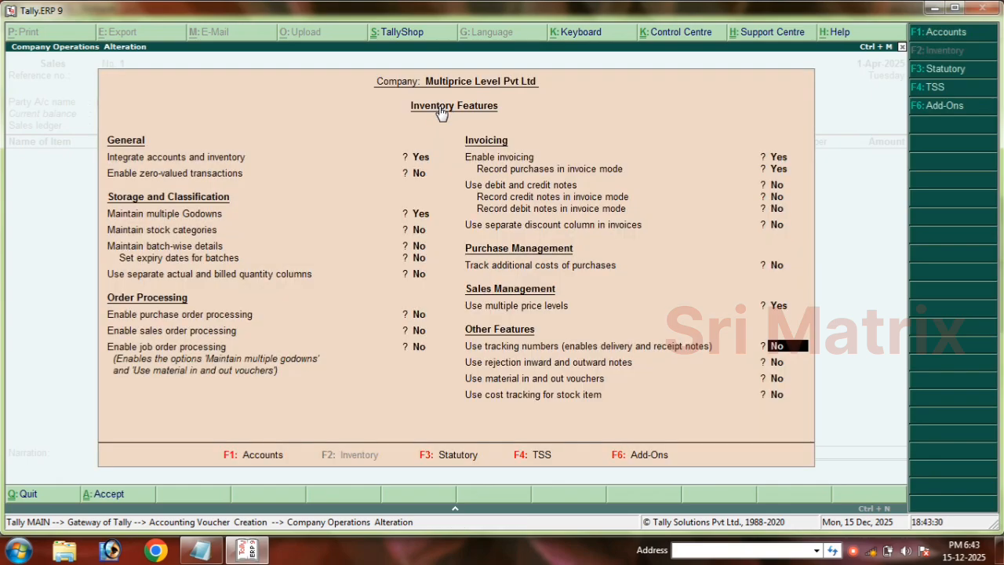
# Keep the remaining inventory features as they are and save the company's feature settings
pyautogui.press('Return')
pyautogui.press('Return')
pyautogui.press('Return')
pyautogui.press('Return')
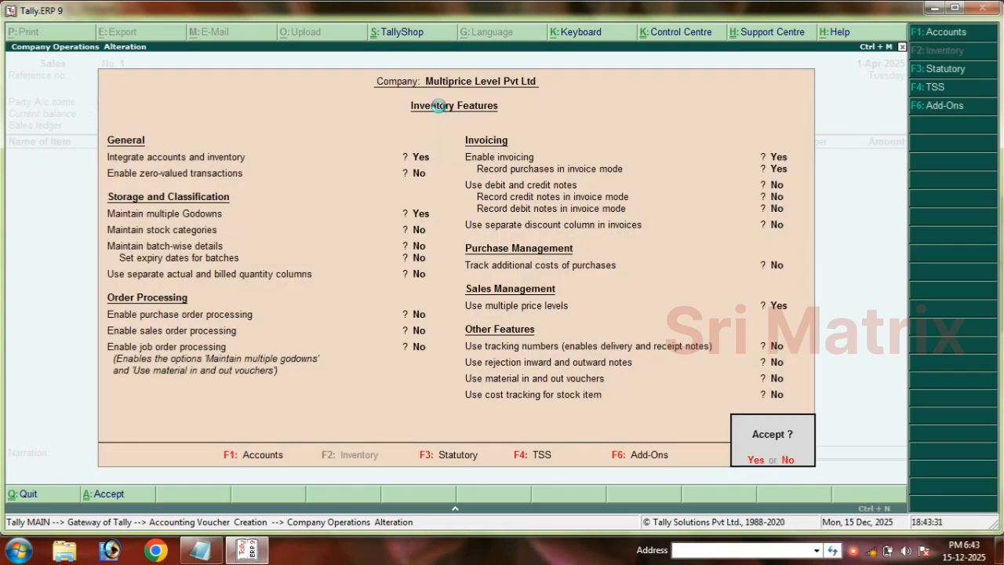
pyautogui.press('Return')
# Quit the unsaved sales voucher and open a fresh one from the Gateway of Tally
pyautogui.press('Escape')
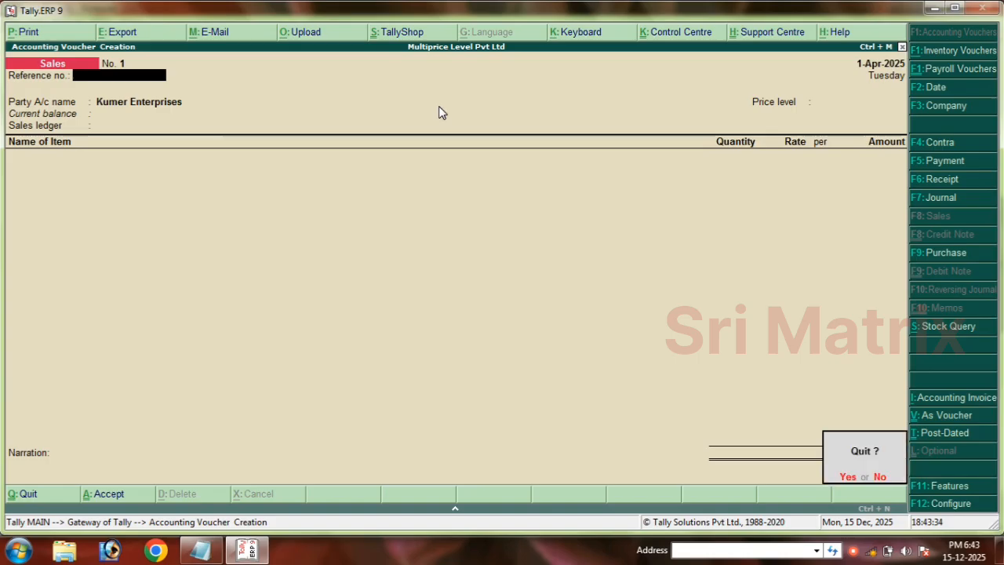
pyautogui.press('y')
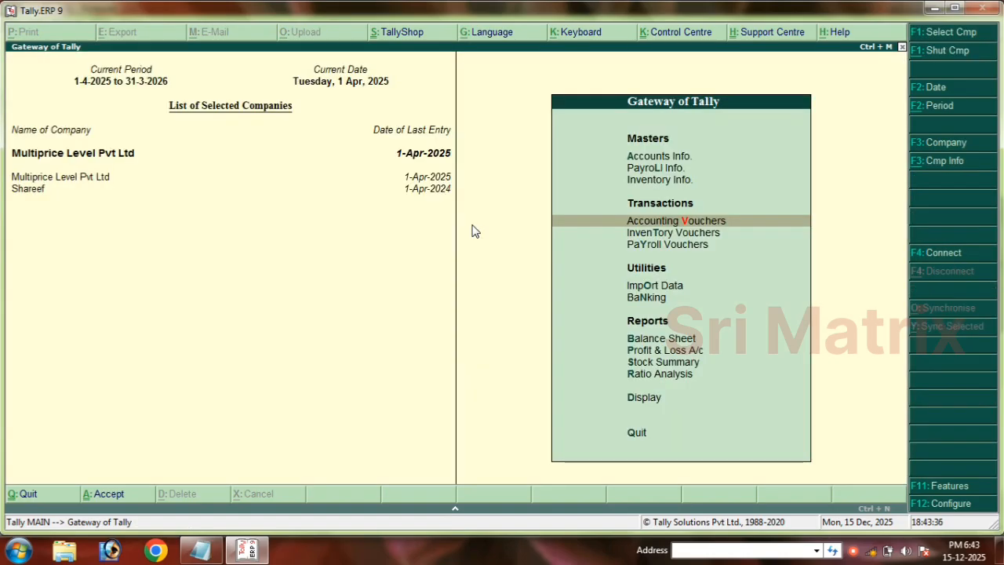
pyautogui.press('Return')
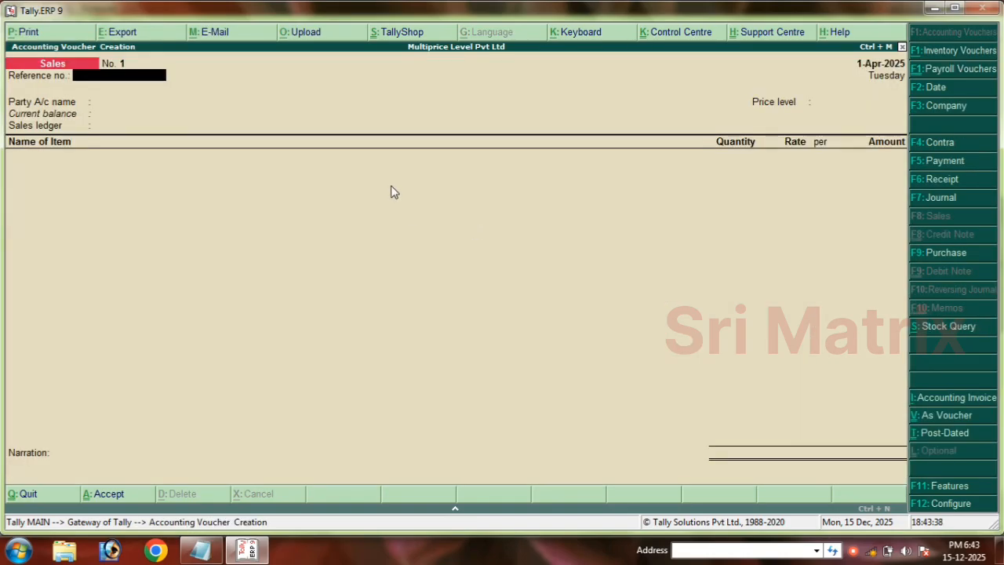
# Choose Kumer Enterprises as the sales voucher's party and keep its despatch, order and buyer details as they are
pyautogui.press('Return')
pyautogui.press('Down')
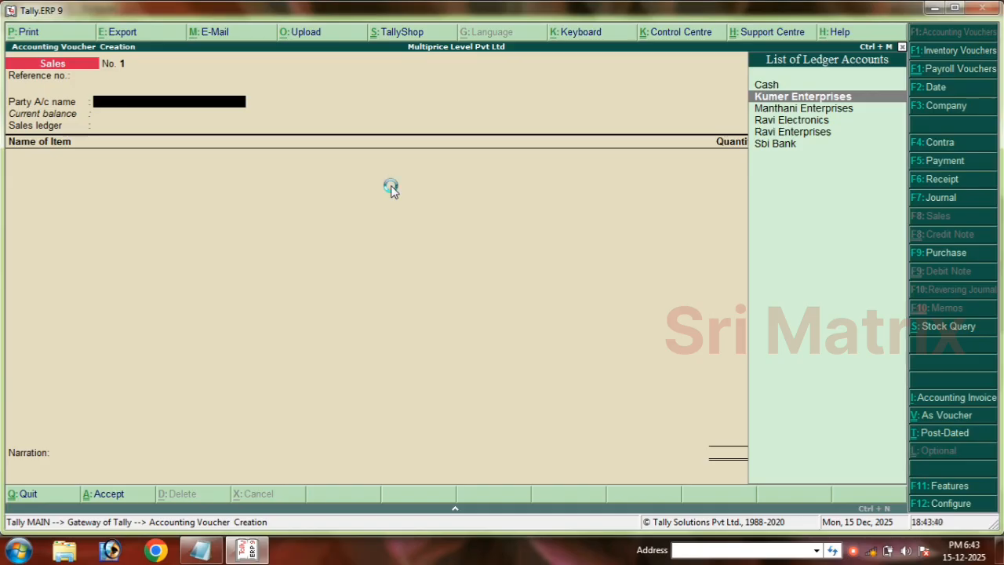
pyautogui.press('Return')
pyautogui.press('Return')
pyautogui.press('Return')
pyautogui.press('Return')
pyautogui.press('Return')
pyautogui.press('Return')
pyautogui.press('Return')
pyautogui.press('Return')
pyautogui.press('Return')
pyautogui.press('Return')
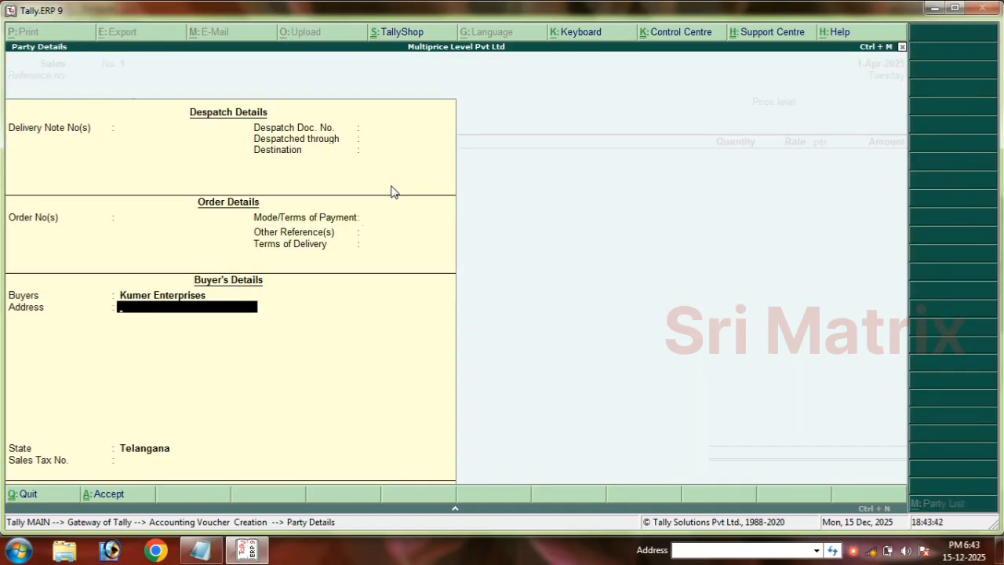
pyautogui.press('Return')
pyautogui.press('Return')
pyautogui.press('Return')
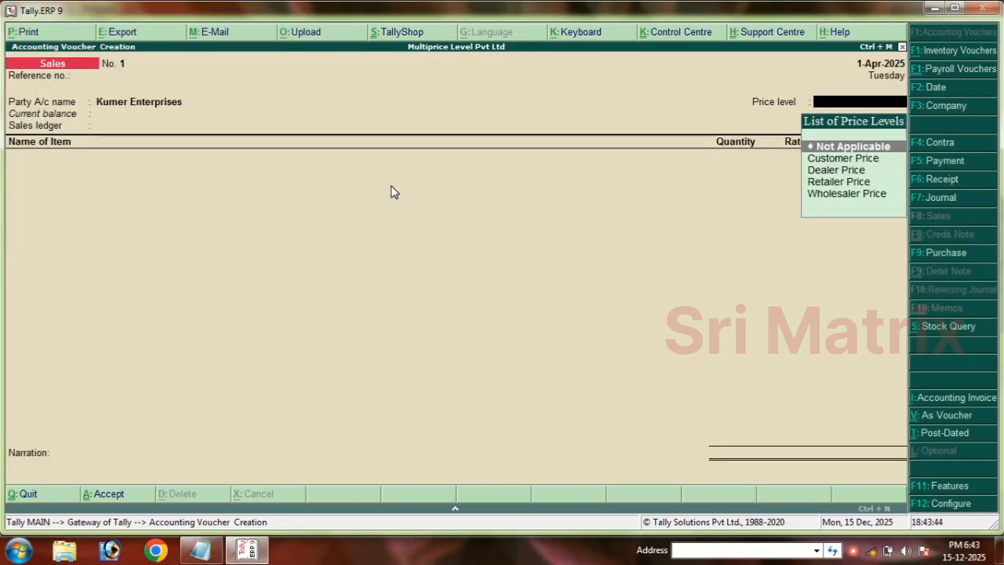
# Set the voucher's price level to Dealer Price and its sales ledger to Sales
pyautogui.press('Down')
pyautogui.press('Down')
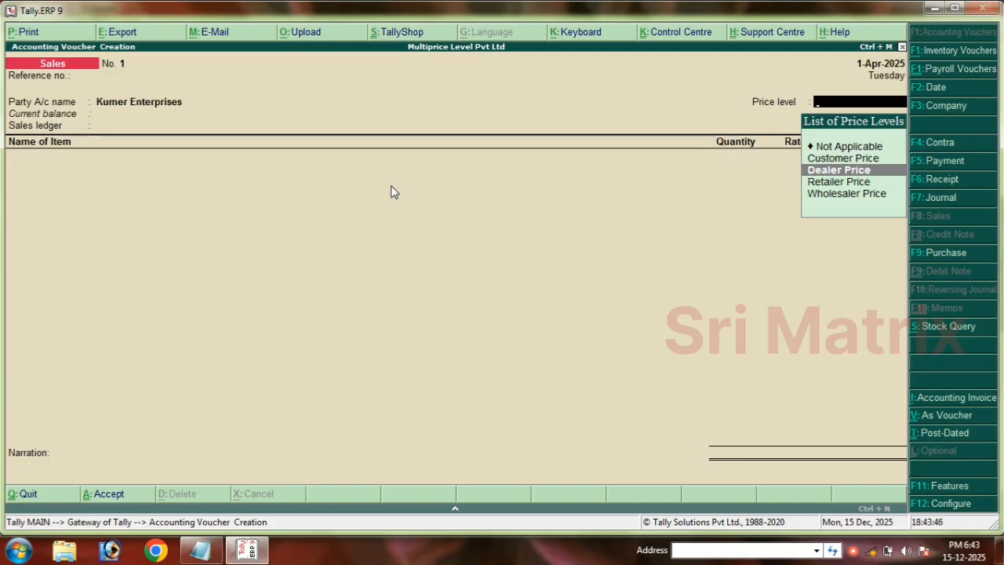
pyautogui.press('Return')
pyautogui.press('Return')
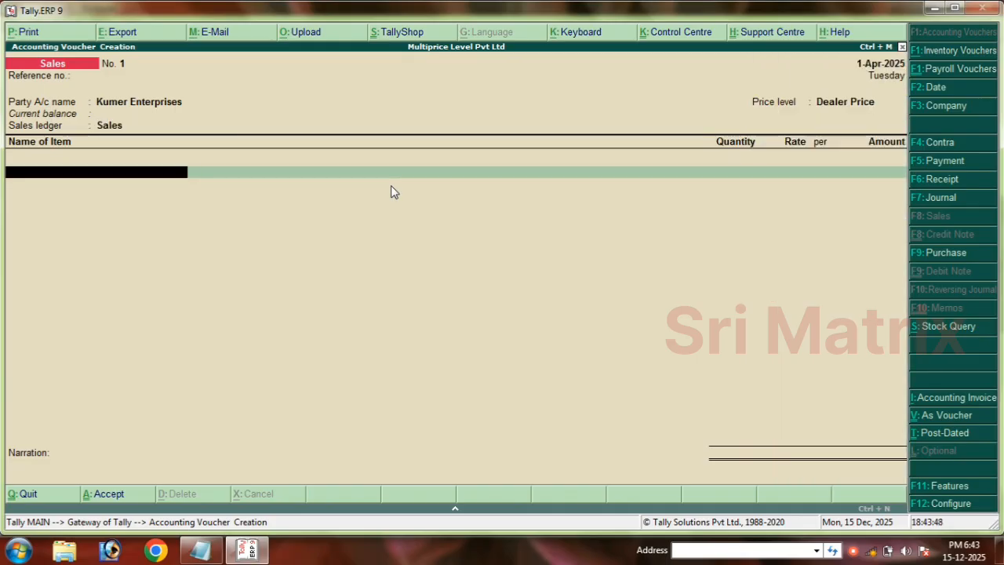
# Select Dell 19 as the first stock item of the Kumer Enterprises sale
pyautogui.write('Del')
pyautogui.press('Down')
pyautogui.press('Down')
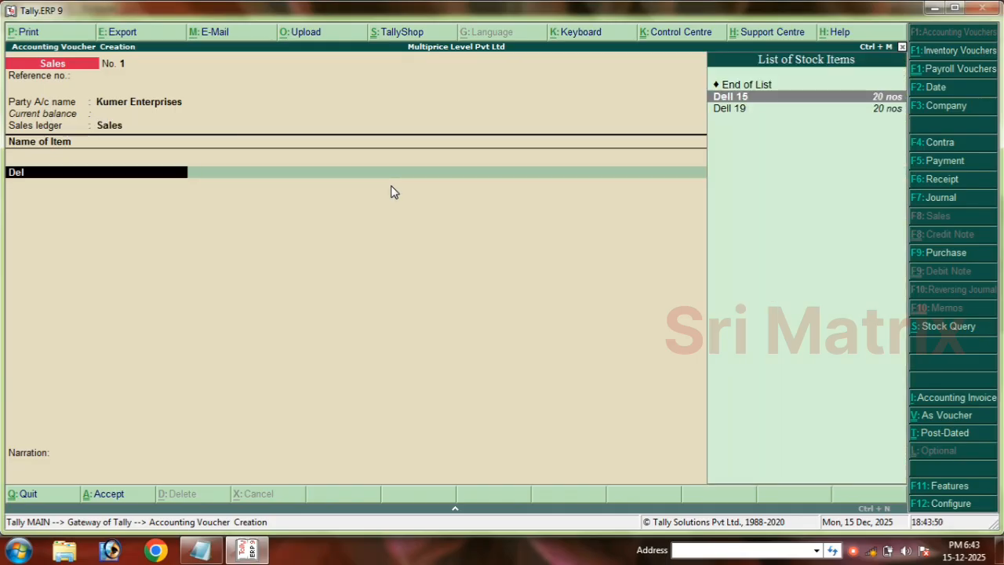
pyautogui.press('Return')
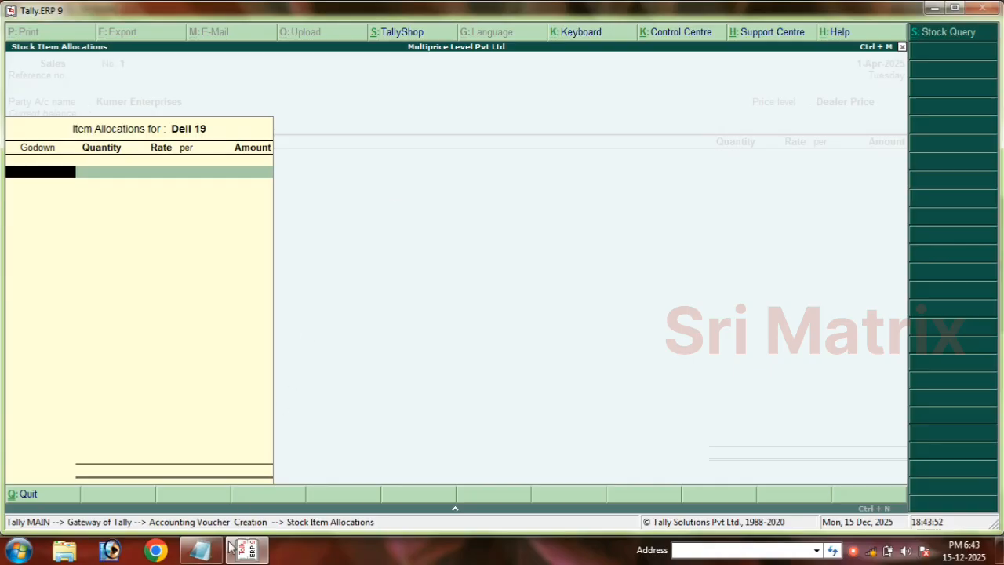
# Switch to Notepad and review the items, quantities and rates of transaction 12, the dealer sale
pyautogui.click(201, 549)
pyautogui.scroll(-1, 248, 379)
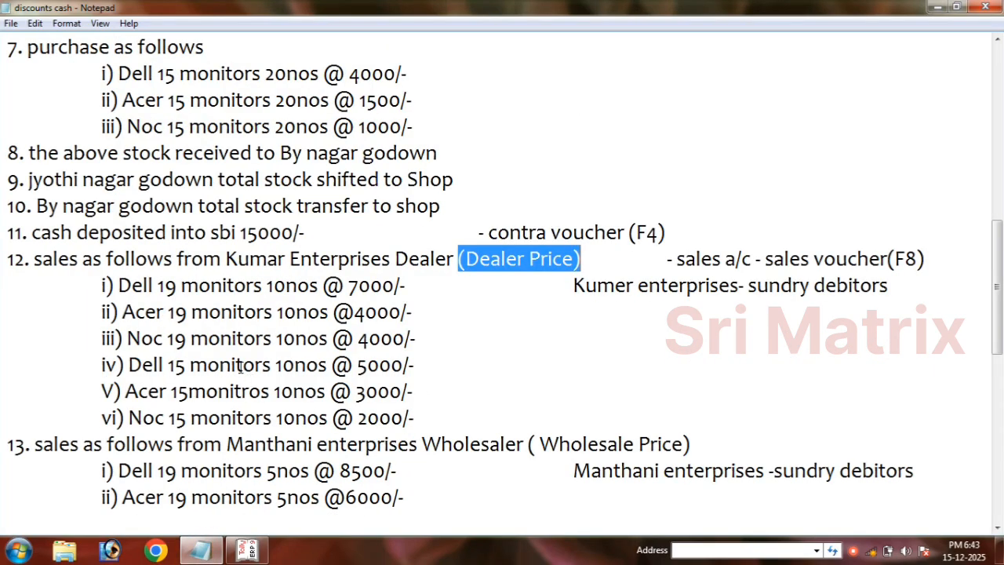
pyautogui.click(232, 338)
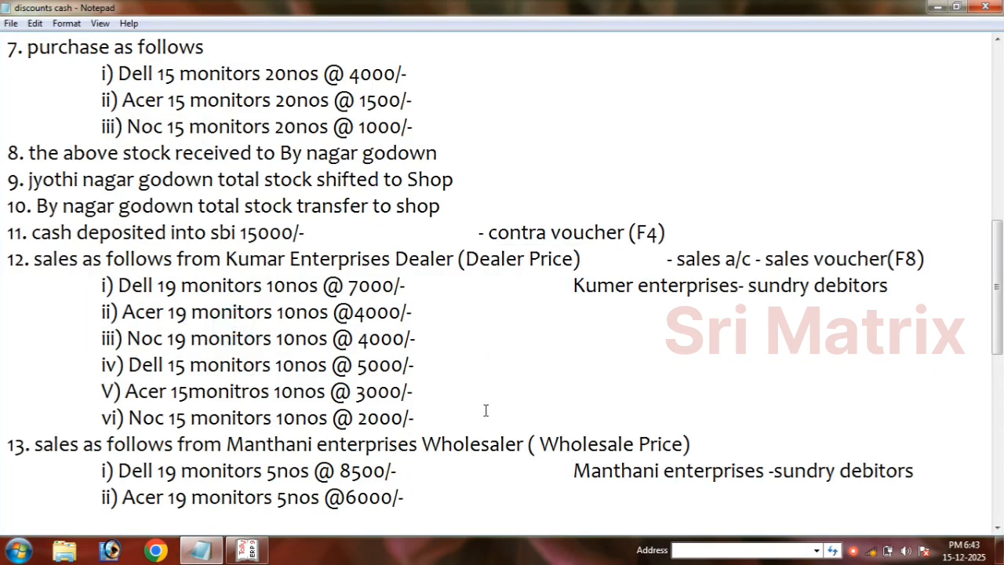
pyautogui.scroll(-1, 463, 410)
pyautogui.click(428, 337)
pyautogui.moveTo(428, 336); pyautogui.dragTo(7, 179)
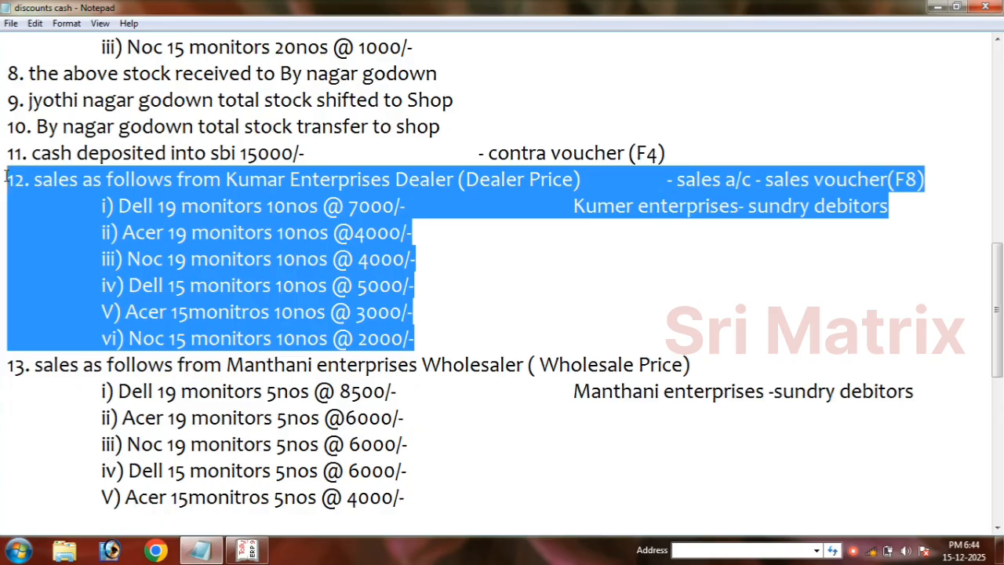
pyautogui.click(180, 206)
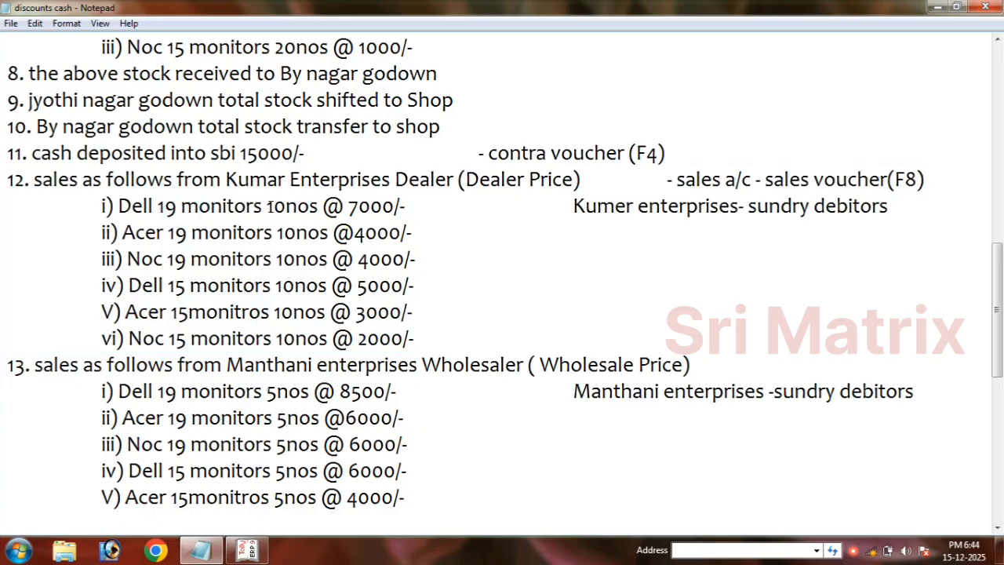
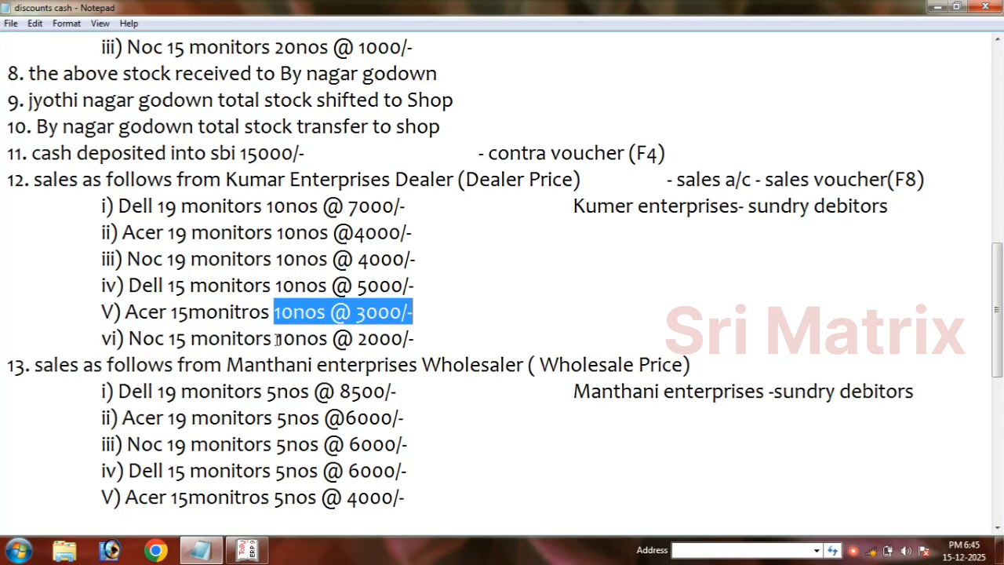
# Check the Noc 15 line of transaction 12, switch to Tally and add Noc 15 with 10 nos from Main Location
pyautogui.moveTo(276, 338); pyautogui.dragTo(418, 340)
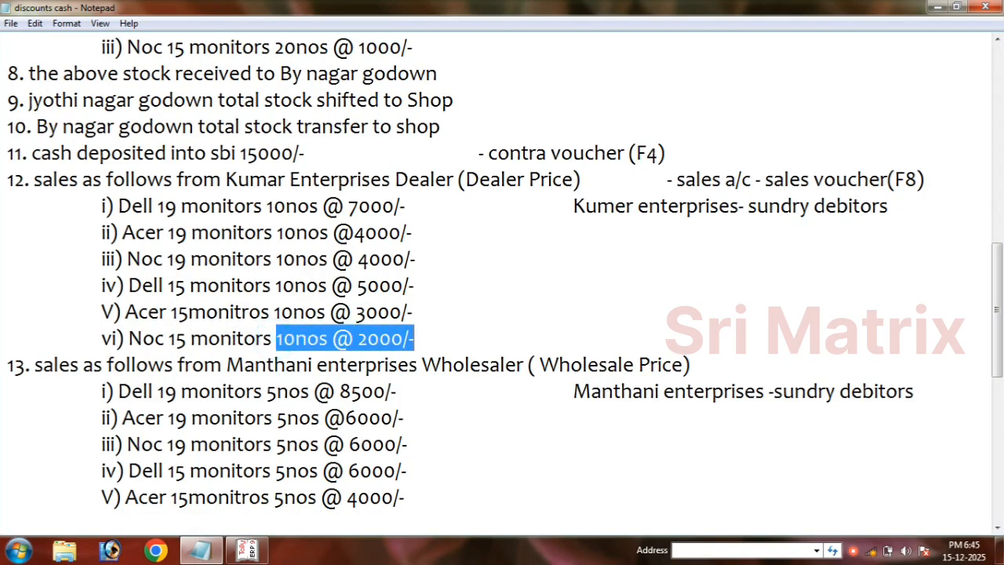
pyautogui.click(247, 550)
pyautogui.write('No')
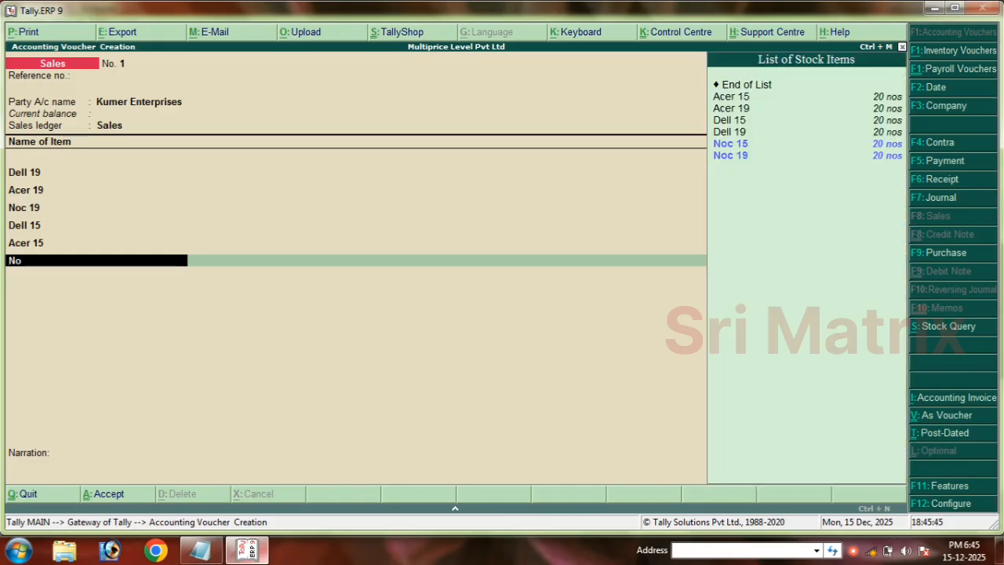
pyautogui.press('Return')
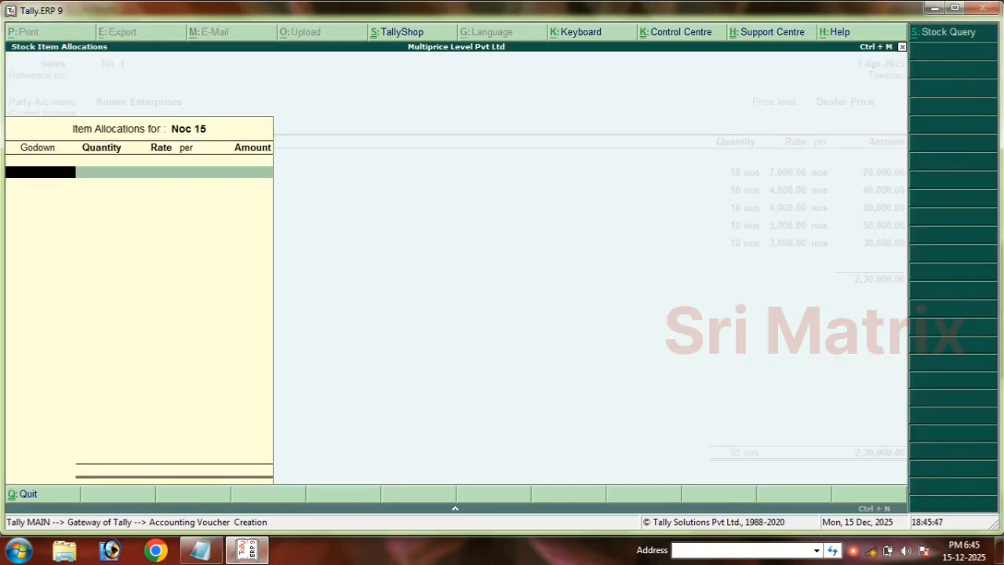
pyautogui.write('M')
pyautogui.press('Return')
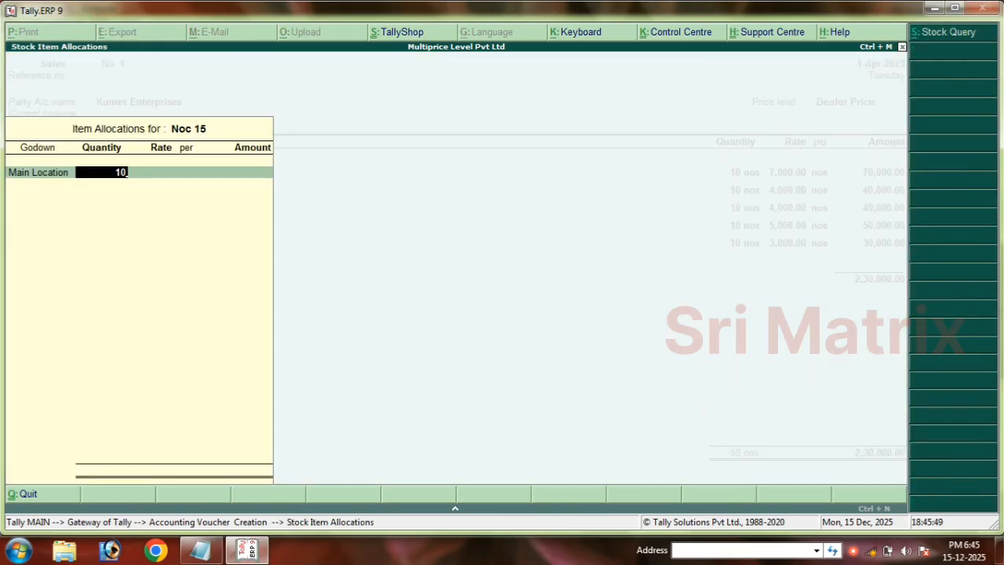
pyautogui.press('Return')
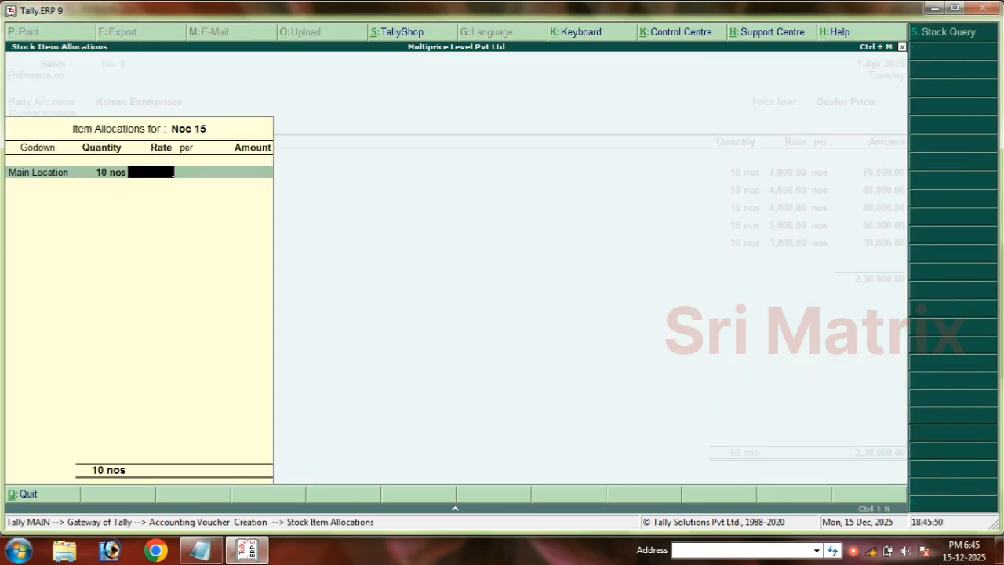
# Recheck the Noc 15 rate in Notepad, set it to 2000 in Tally and complete the item allocation
pyautogui.click(203, 550)
pyautogui.click(252, 552)
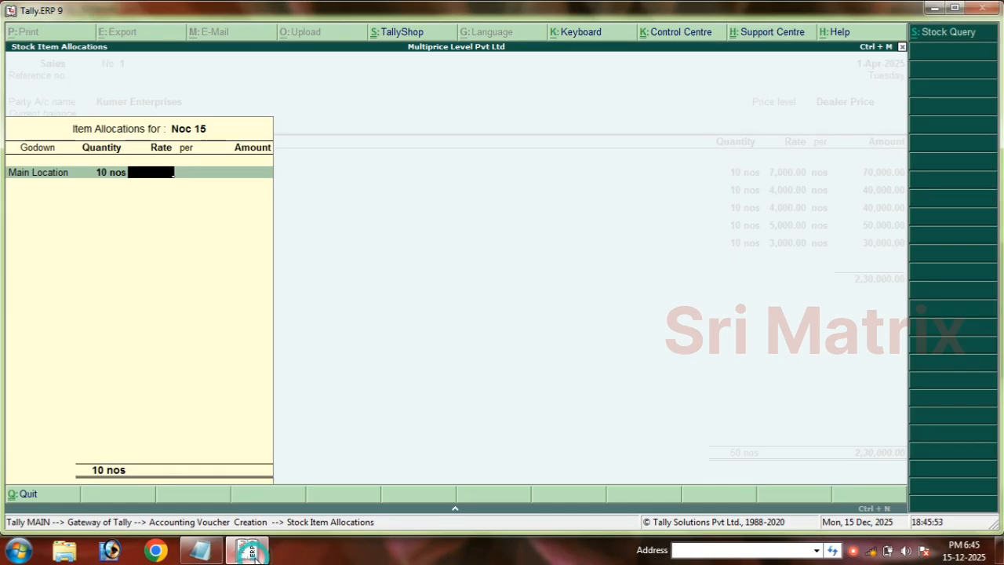
pyautogui.write('2000')
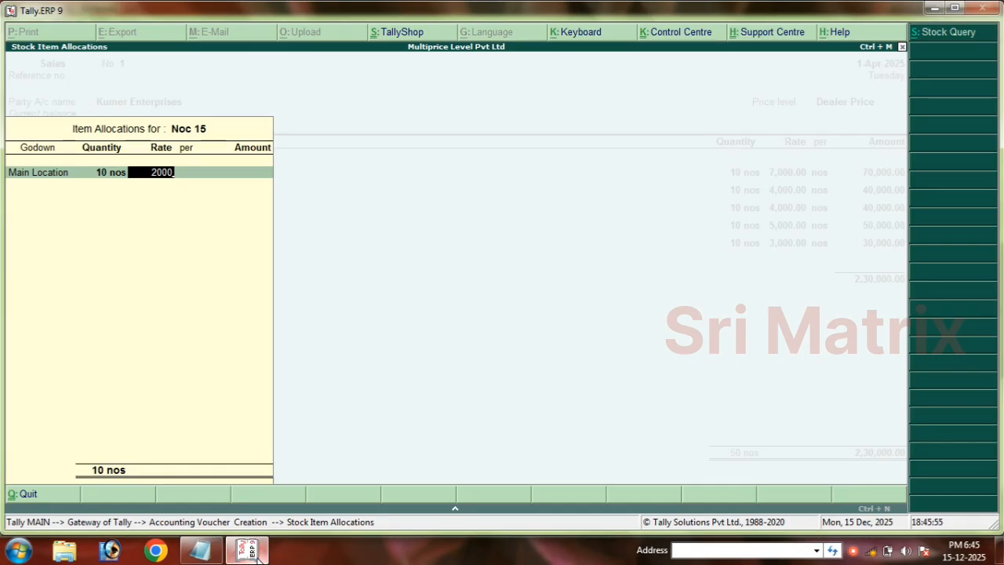
pyautogui.press('Return')
pyautogui.press('Return')
pyautogui.press('Return')
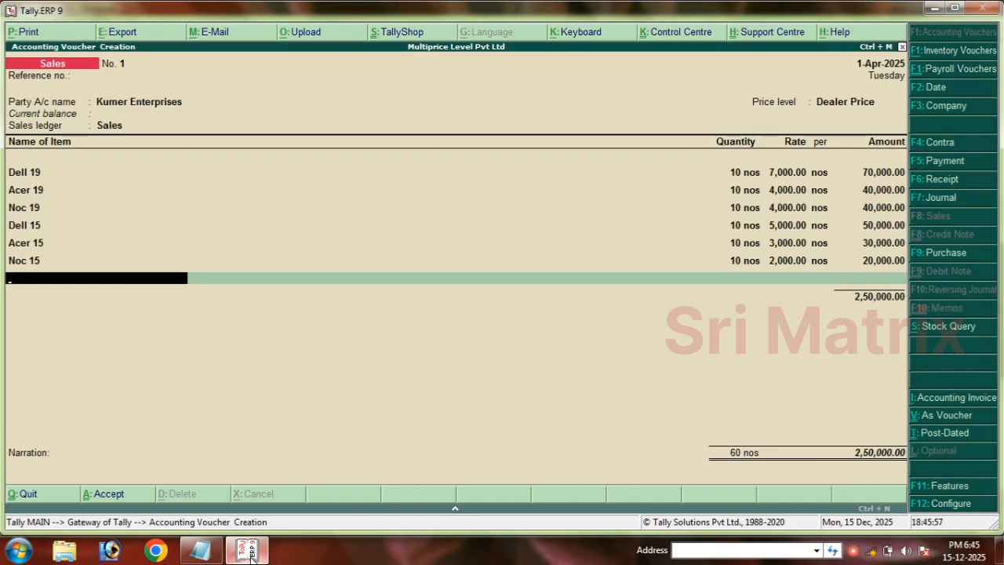
# End the item list without a narration and save the Kumer Enterprises sales voucher
pyautogui.press('Return')
pyautogui.press('Return')
pyautogui.press('Return')
pyautogui.press('Return')
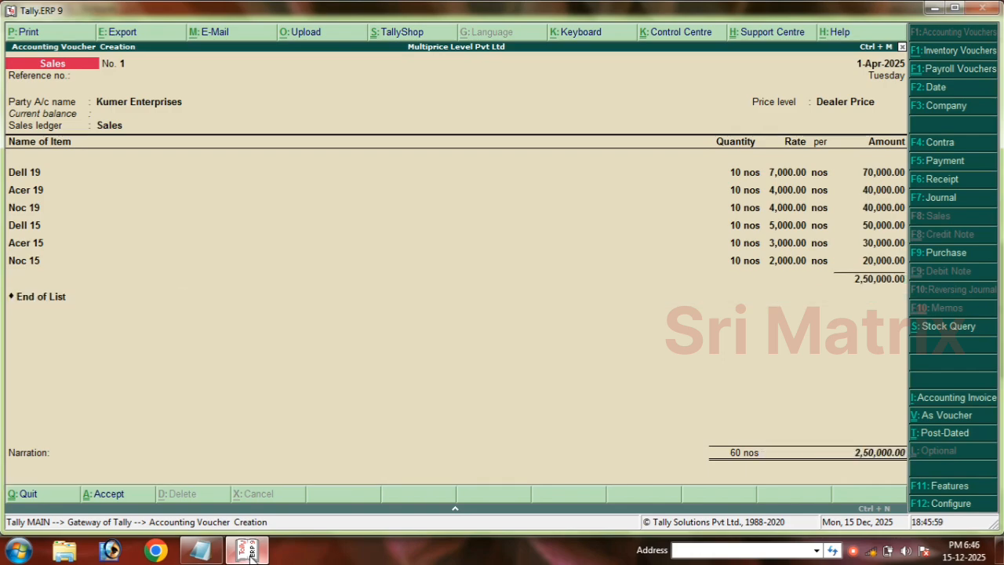
pyautogui.press('Return')
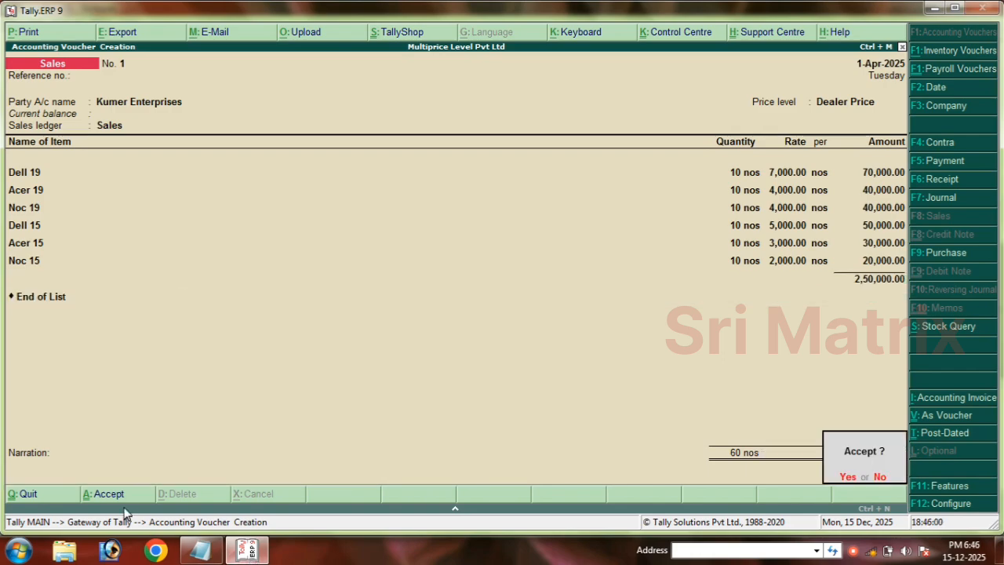
pyautogui.press('Return')
# Switch to Notepad and read the party and price level of transaction 13, the wholesaler sale
pyautogui.click(200, 552)
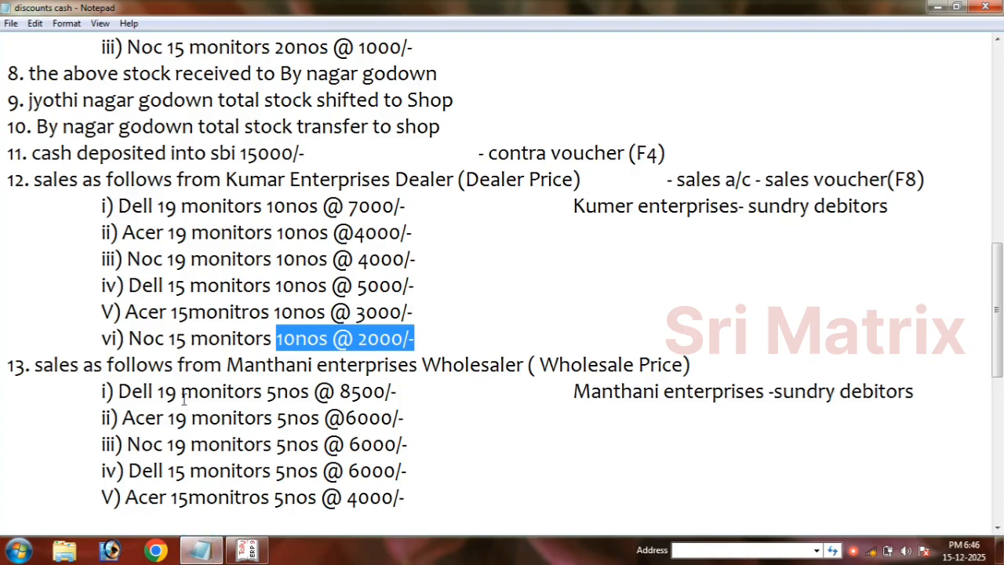
pyautogui.scroll(-2, 192, 398)
pyautogui.click(202, 232)
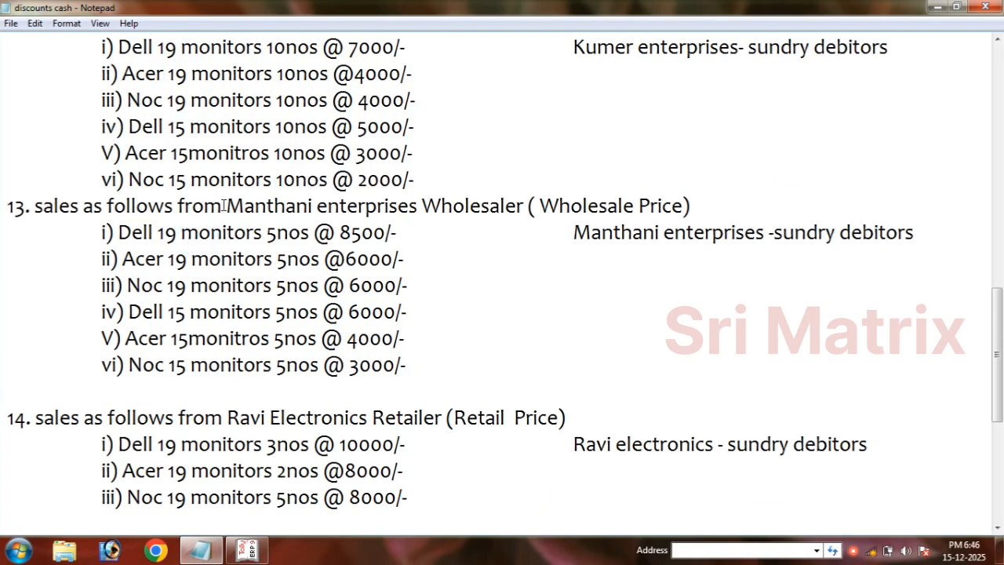
pyautogui.moveTo(224, 206); pyautogui.dragTo(603, 207)
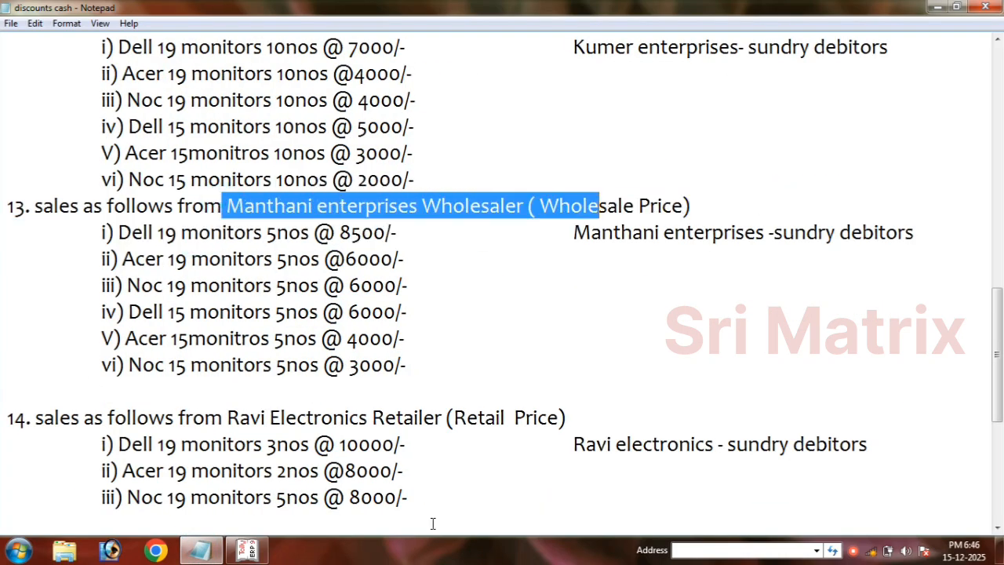
# Switch to Tally, choose Manthani Enterprises as the new sales voucher's party and keep its party details as they are
pyautogui.click(248, 552)
pyautogui.press('Return')
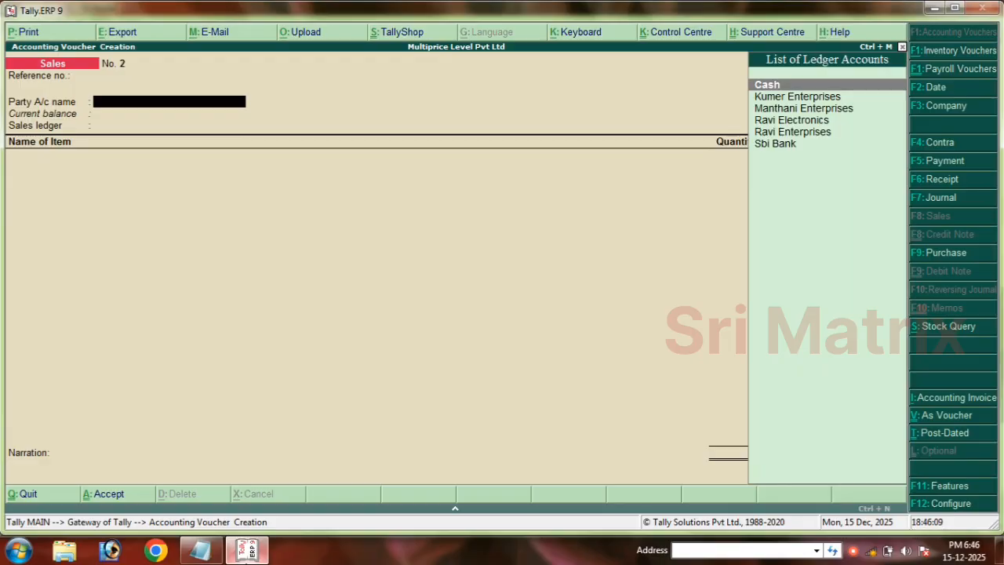
pyautogui.press('Down')
pyautogui.press('Down')
pyautogui.press('Return')
pyautogui.press('Return')
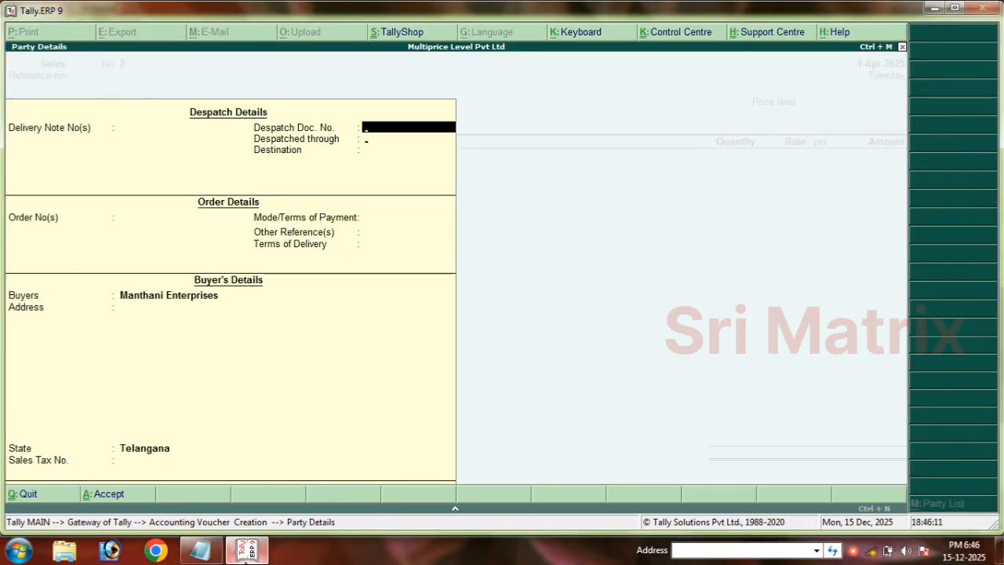
pyautogui.press('Return')
pyautogui.press('Return')
pyautogui.press('Return')
pyautogui.press('Return')
pyautogui.press('Return')
pyautogui.press('Return')
pyautogui.press('Return')
pyautogui.press('Return')
pyautogui.press('Return')
pyautogui.press('Return')
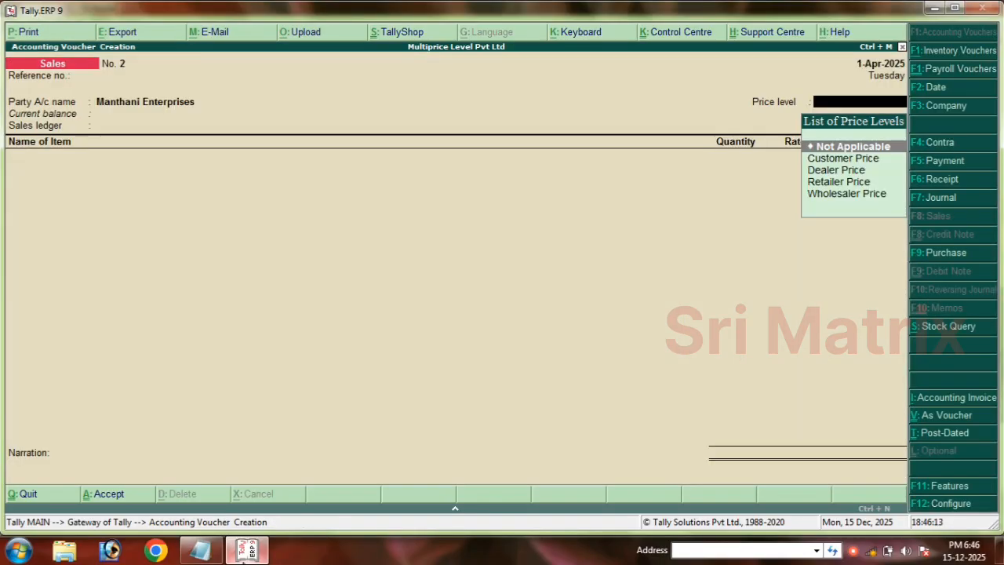
# Set the second voucher's price level to Wholesaler Price and its sales ledger to Sales
pyautogui.press('Down')
pyautogui.press('Down')
pyautogui.press('Down')
pyautogui.press('Down')
pyautogui.press('Return')
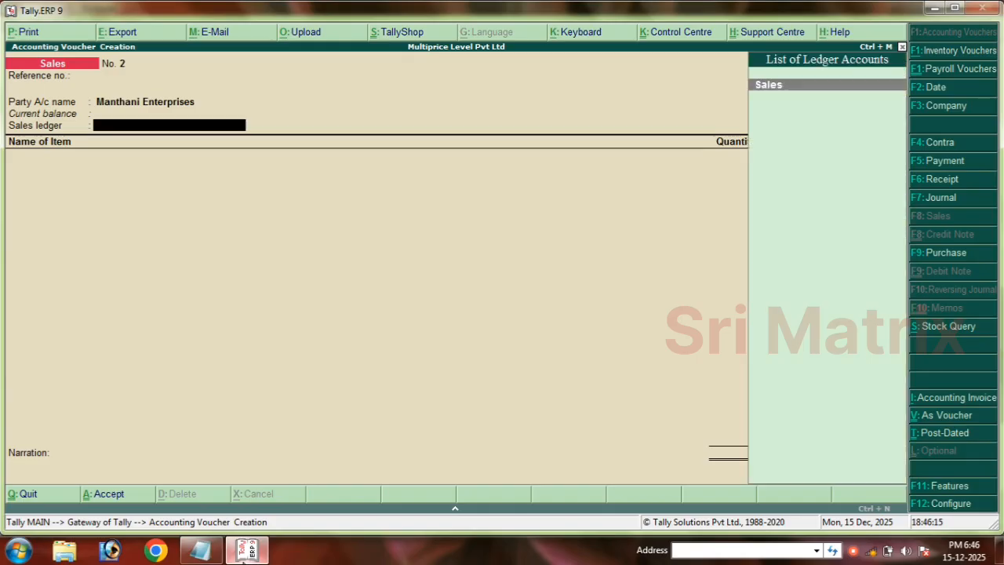
pyautogui.press('Return')
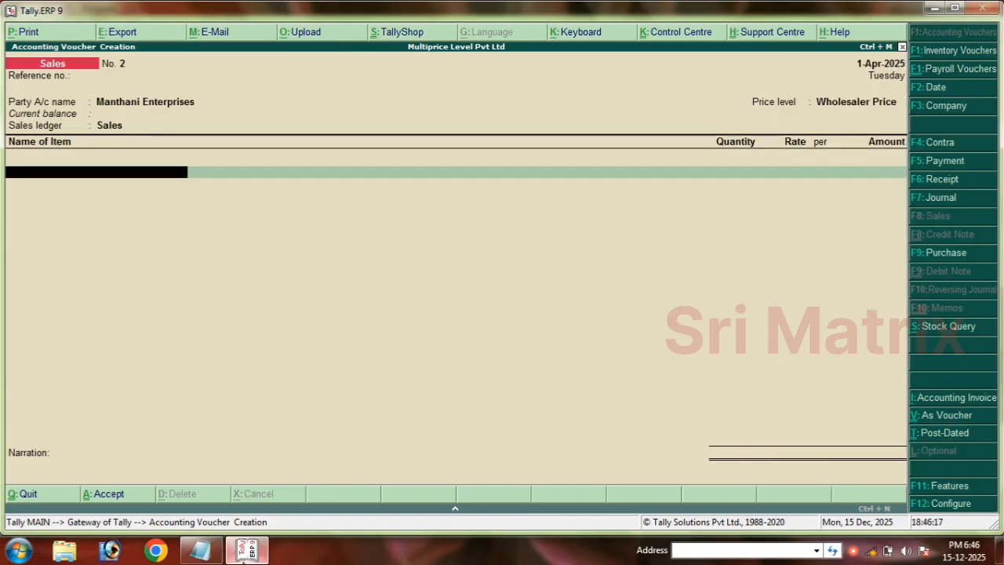
# Add Dell 19 as the first item of the Manthani Enterprises sales voucher and allocate it from the Main Location godown
pyautogui.write('De')
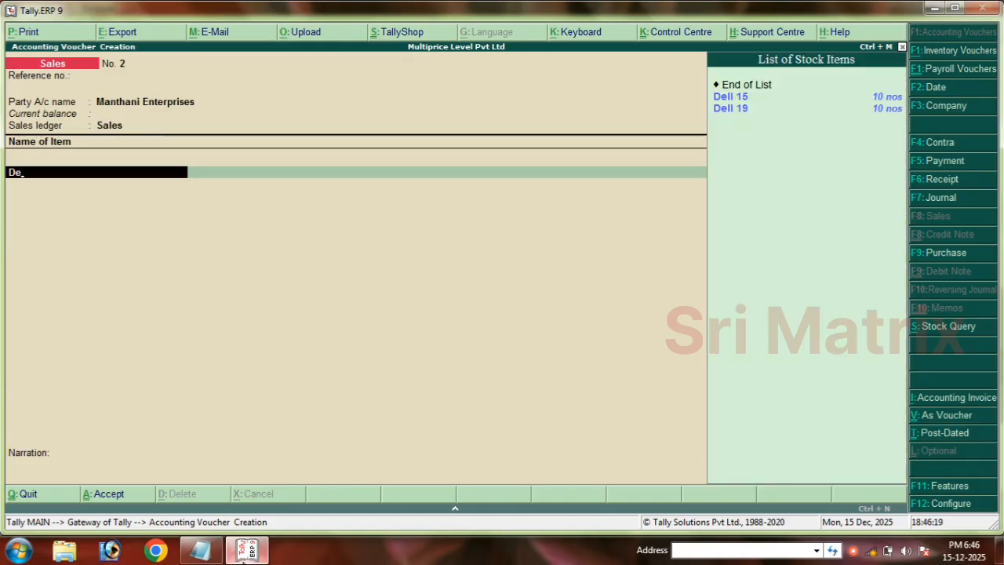
pyautogui.press('Down')
pyautogui.press('Down')
pyautogui.press('Return')
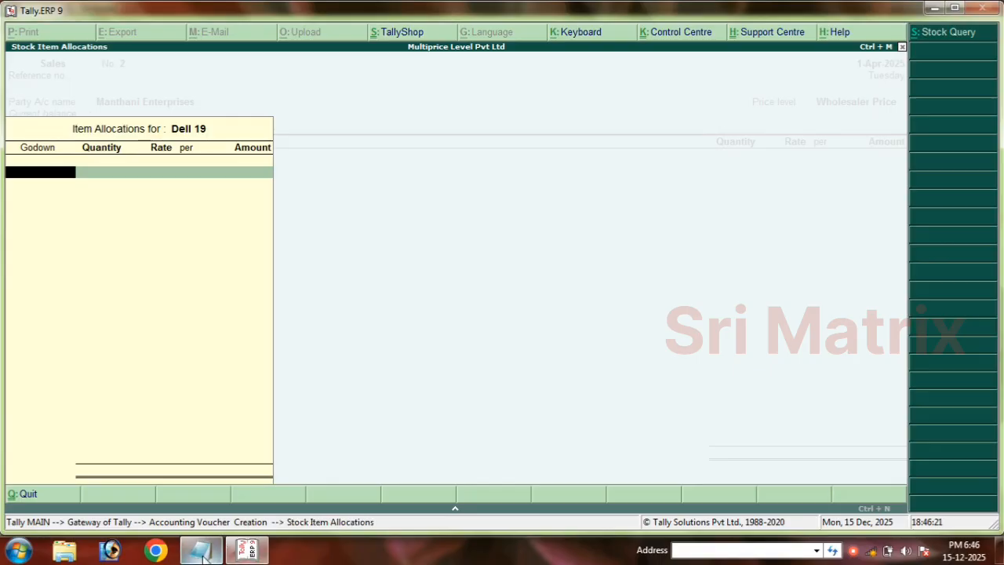
pyautogui.write('M')
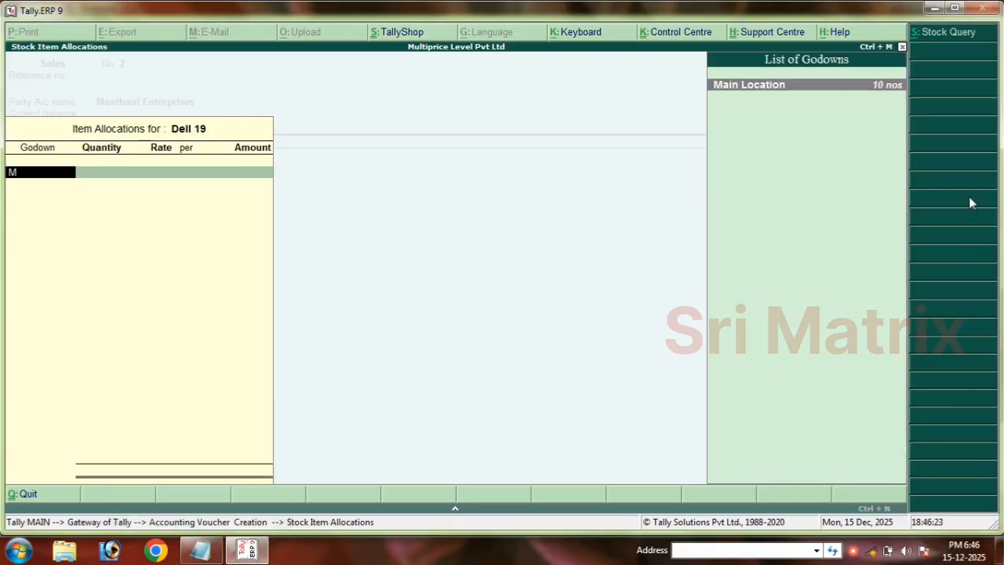
pyautogui.press('Return')
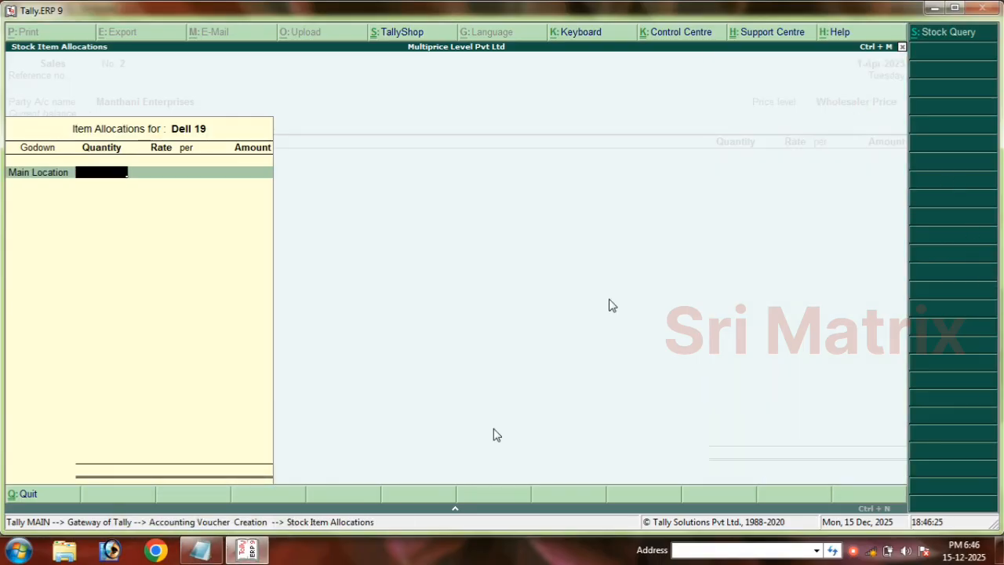
# Switch to Notepad and read the Dell 19 quantity and rate in transaction 13, looking over the neighbouring sales entries
pyautogui.click(198, 551)
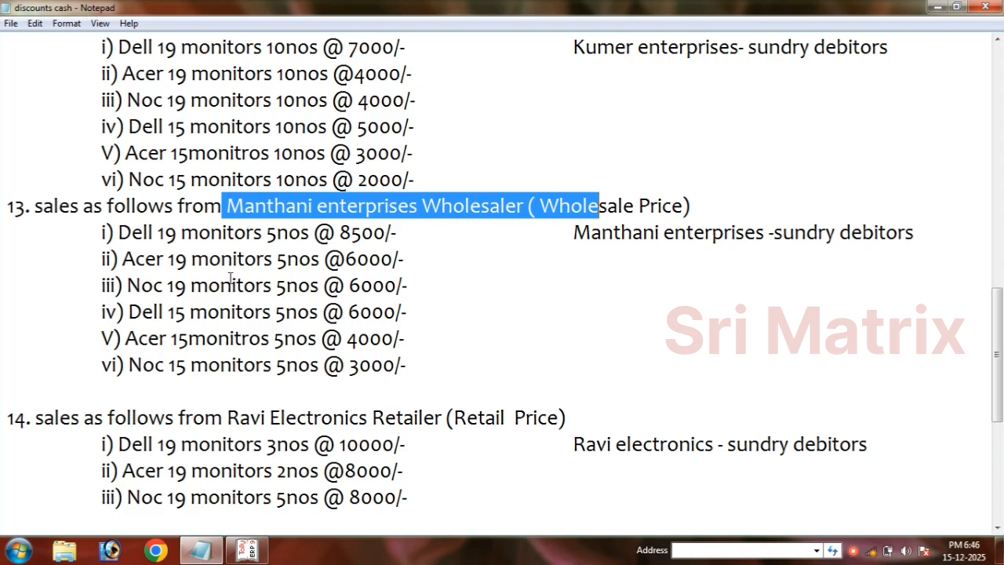
pyautogui.click(243, 306)
pyautogui.moveTo(267, 234); pyautogui.dragTo(416, 218)
pyautogui.click(398, 235)
pyautogui.moveTo(265, 234); pyautogui.dragTo(405, 241)
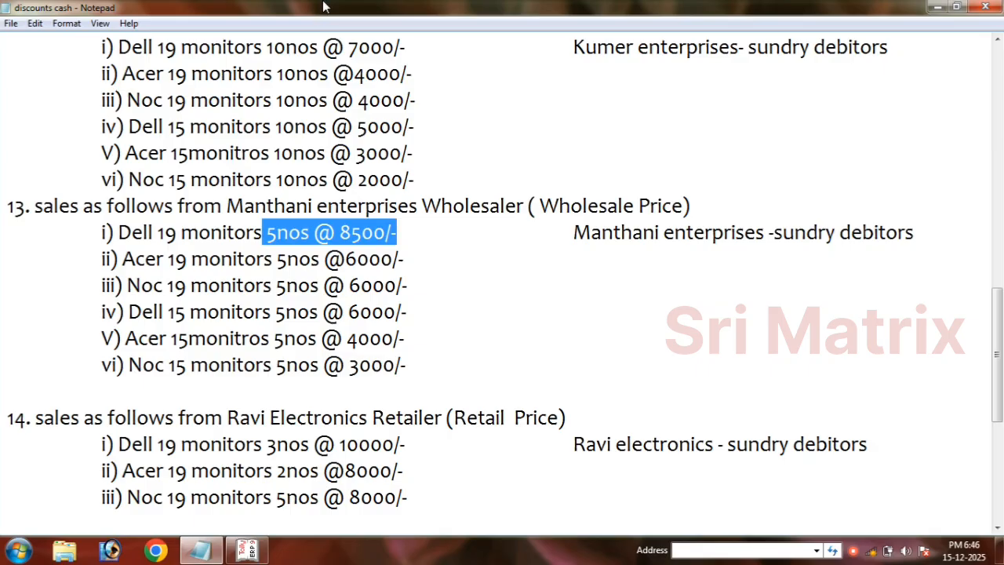
pyautogui.scroll(-1, 287, 292)
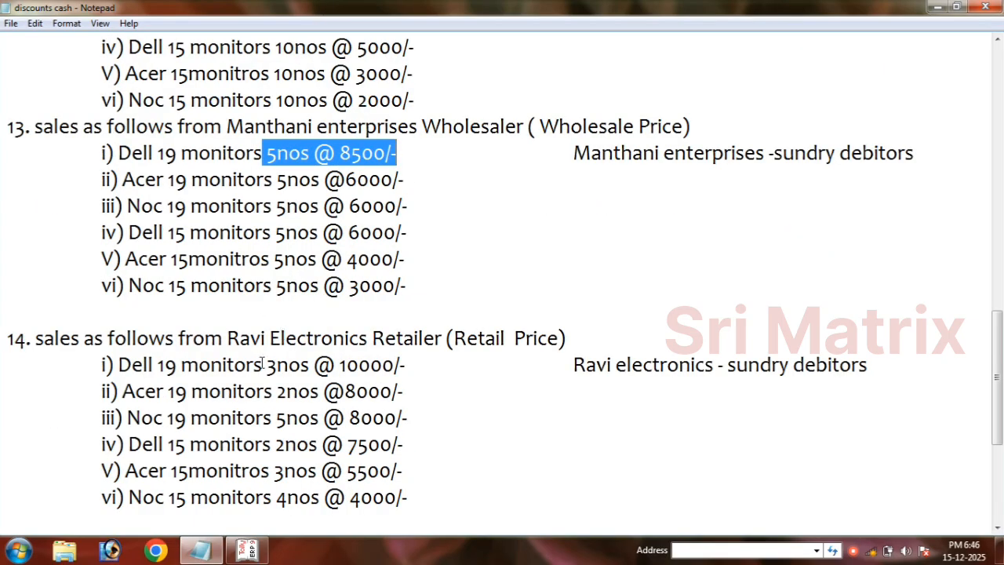
pyautogui.scroll(-1, 263, 365)
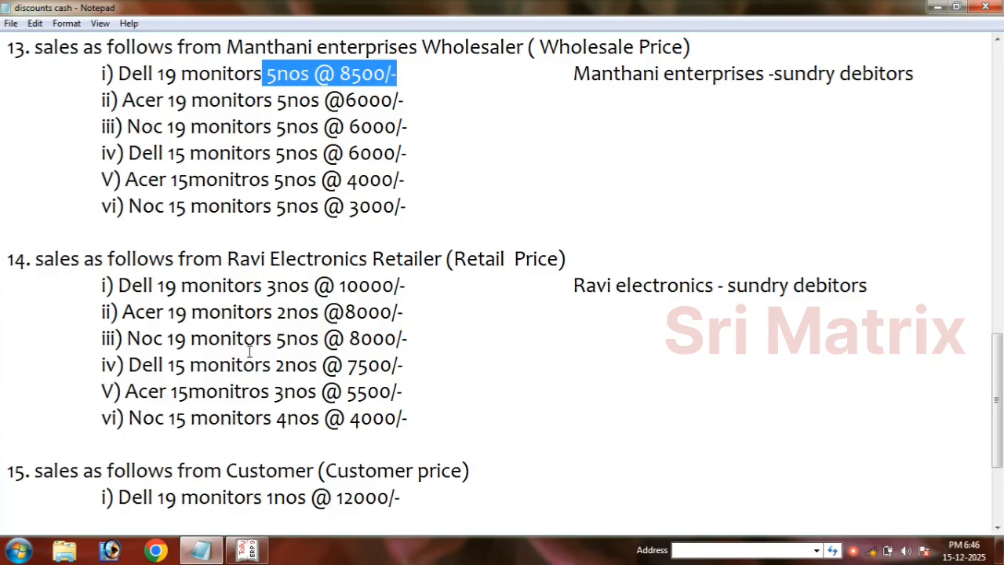
pyautogui.scroll(1, 267, 307)
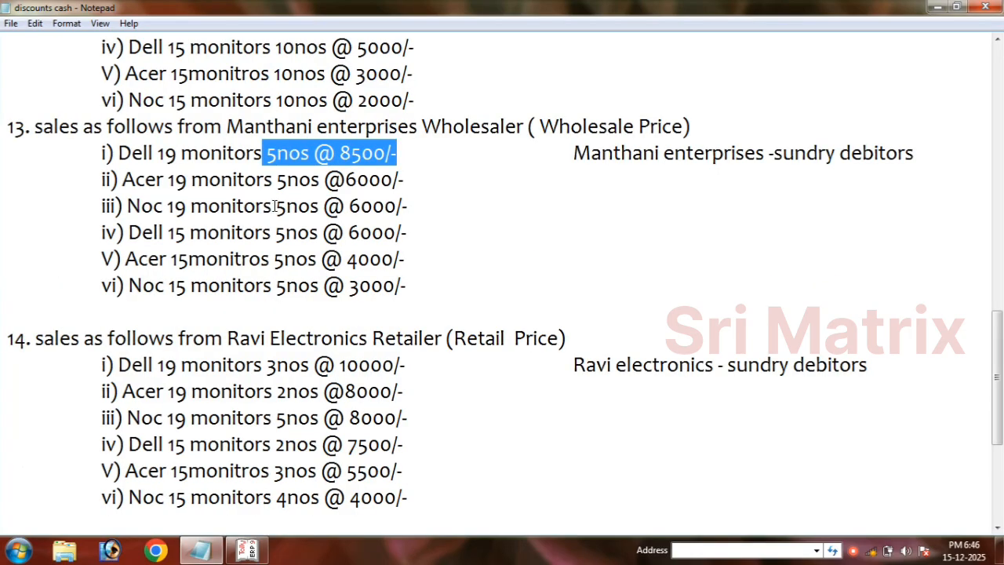
pyautogui.scroll(1, 279, 216)
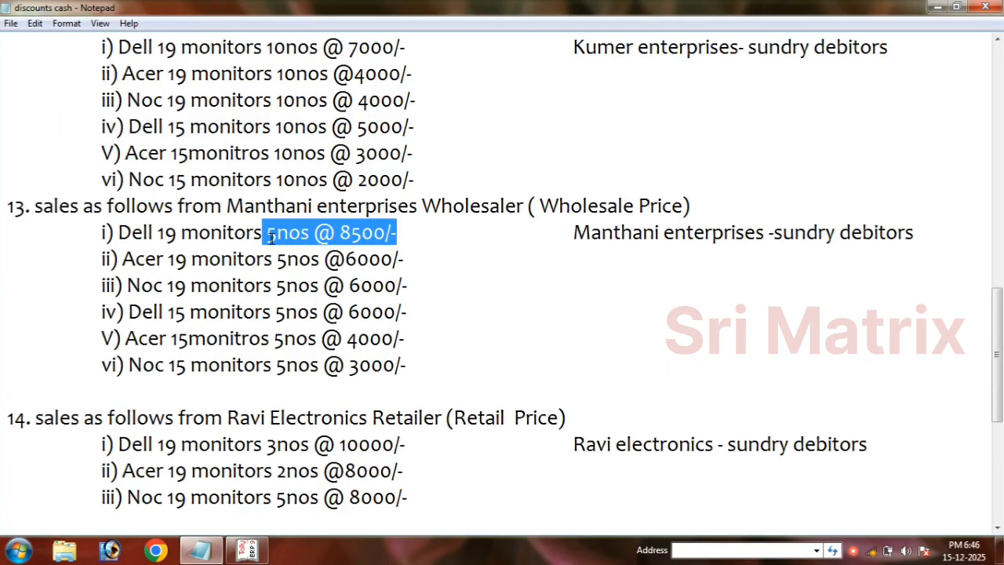
pyautogui.scroll(1, 275, 239)
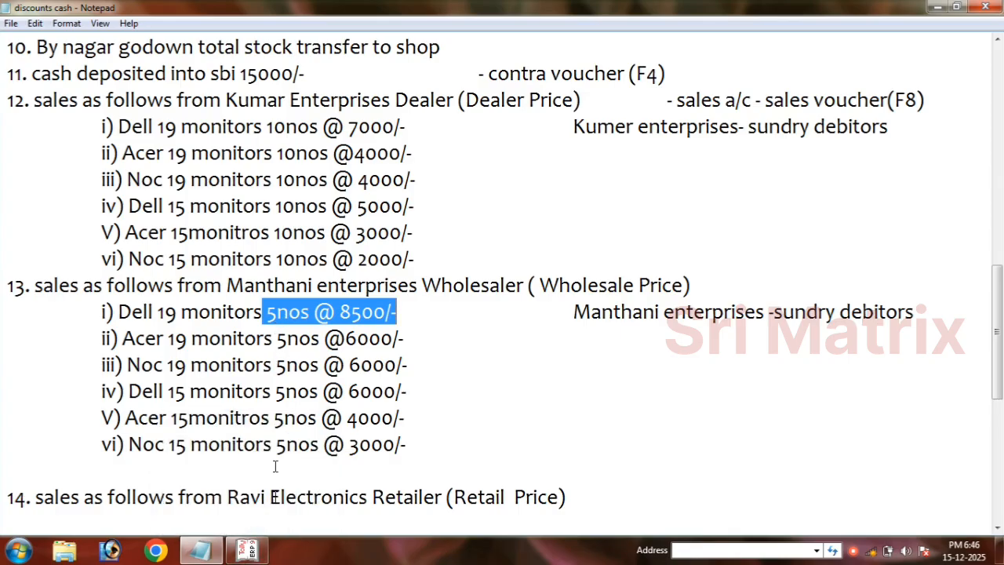
# Switch to Tally and complete the Dell 19 allocation with a quantity of 5 nos at a rate of 8,500
pyautogui.click(252, 553)
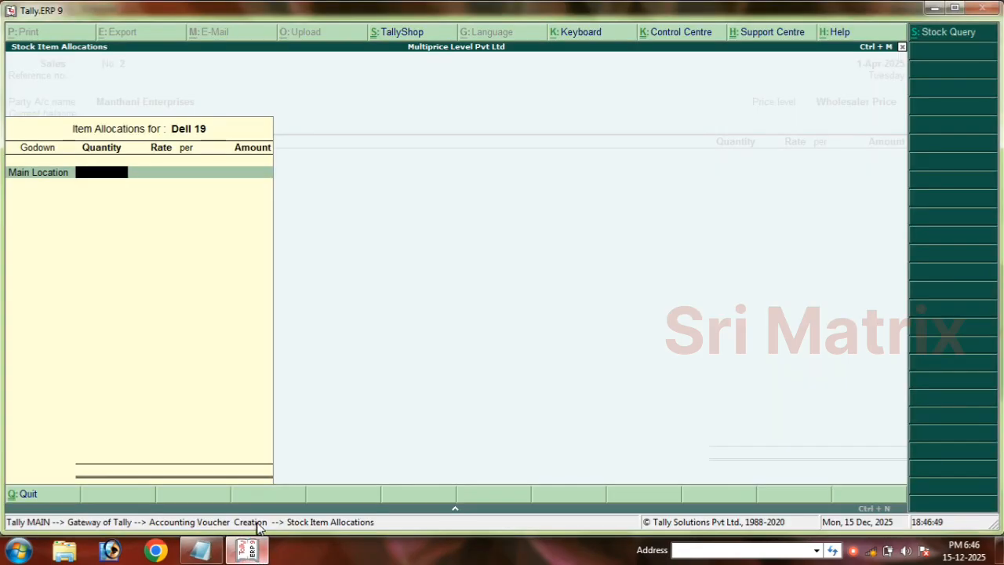
pyautogui.write('5')
pyautogui.press('Return')
pyautogui.write('8,500')
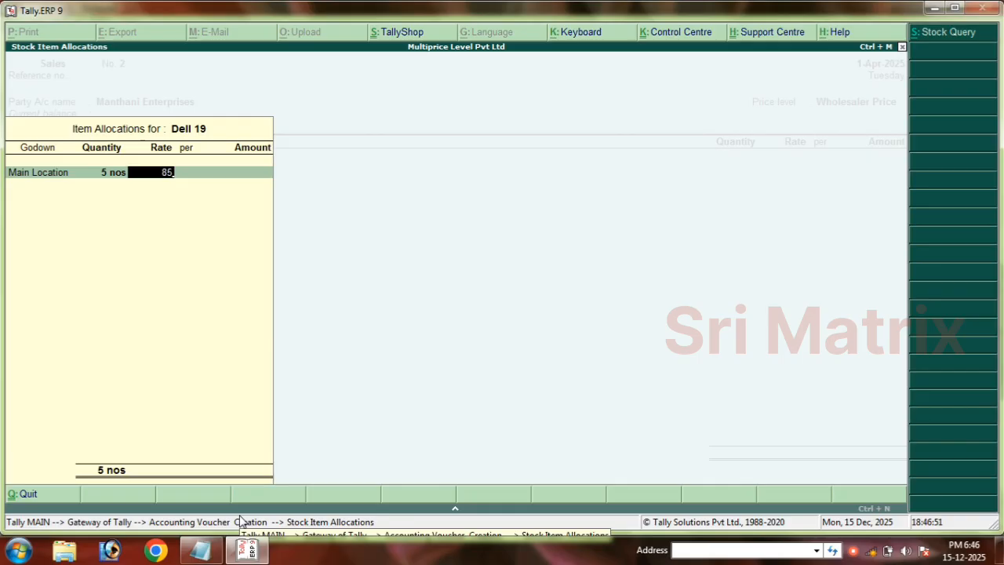
pyautogui.press('Return')
pyautogui.press('Return')
pyautogui.press('Return')
pyautogui.press('Return')
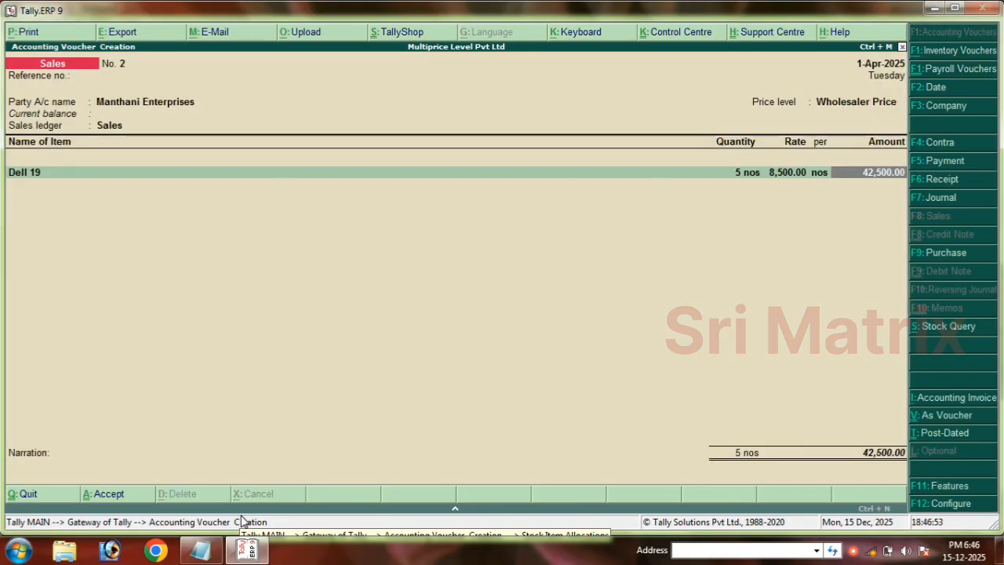
pyautogui.press('Return')
# Switch to Notepad and read the Acer 19 quantity and rate in transaction 13
pyautogui.click(201, 550)
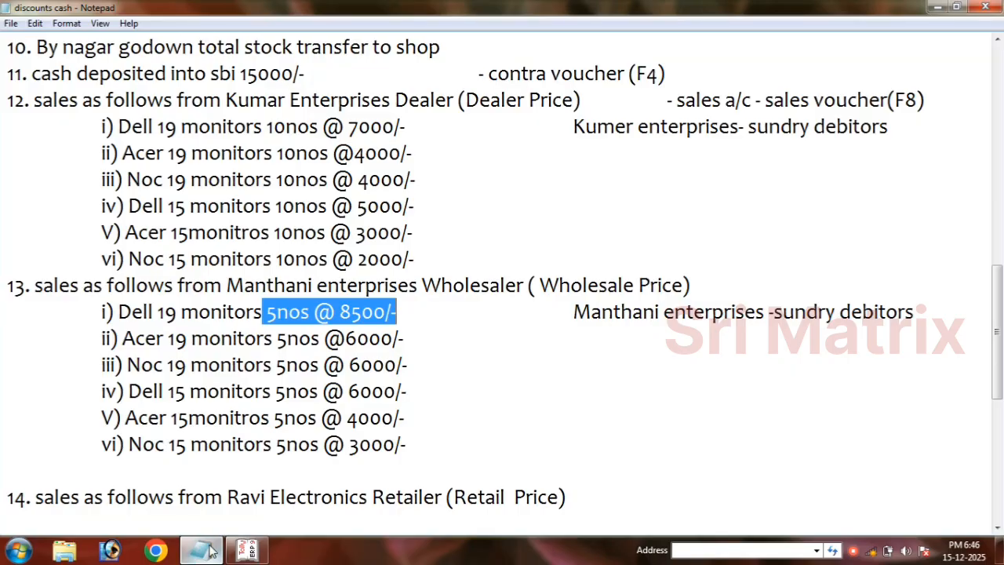
pyautogui.click(261, 356)
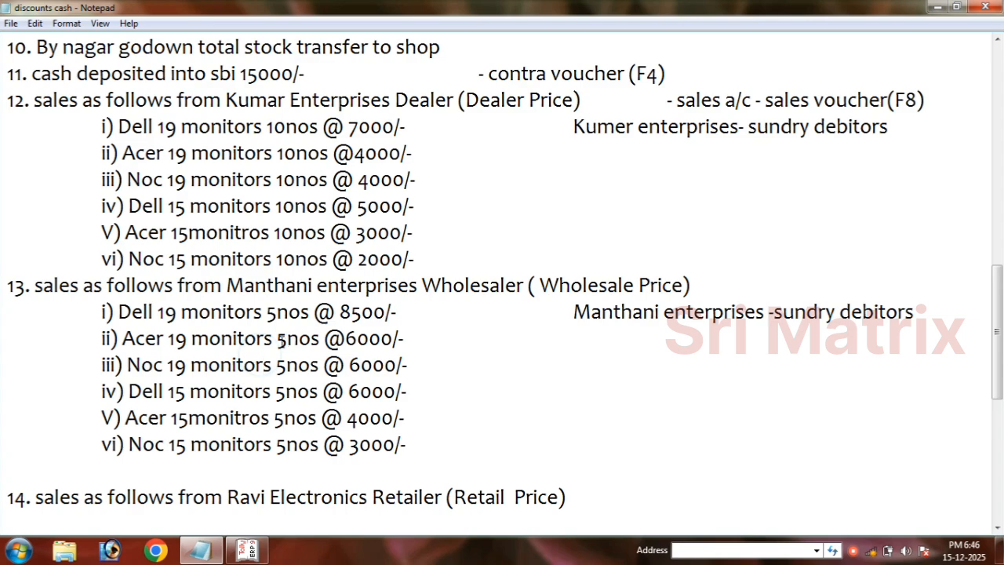
pyautogui.moveTo(277, 338); pyautogui.dragTo(402, 338)
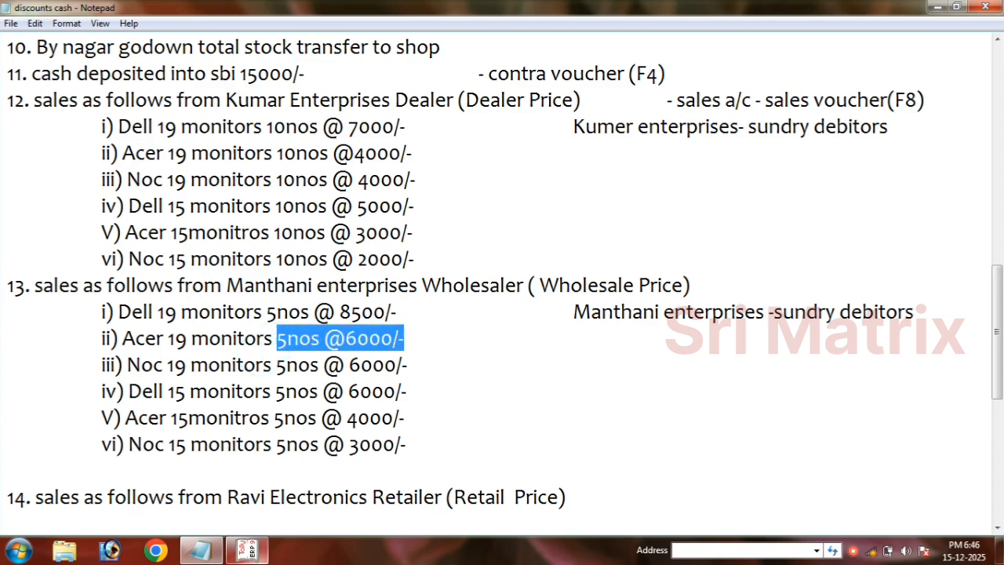
# Switch to Tally and add Acer 19 as the second item, allocating 5 nos from Main Location
pyautogui.click(265, 551)
pyautogui.write('Acer')
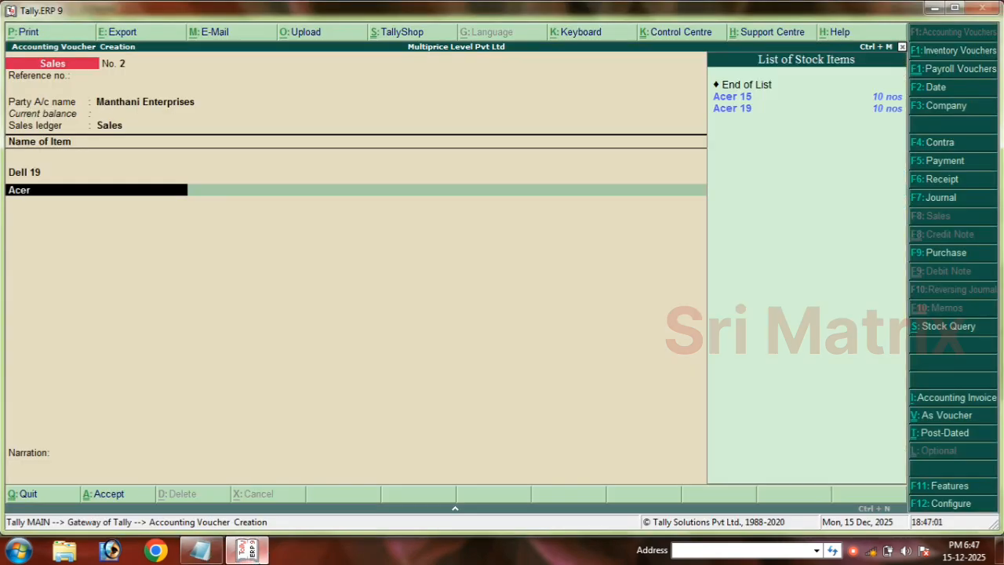
pyautogui.press('Down')
pyautogui.press('Return')
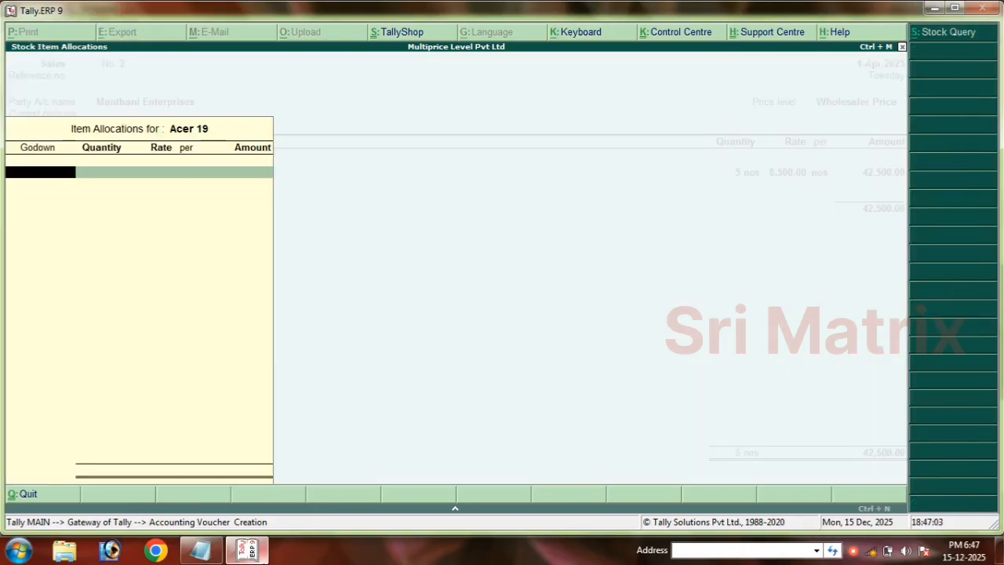
pyautogui.write('M')
pyautogui.press('Return')
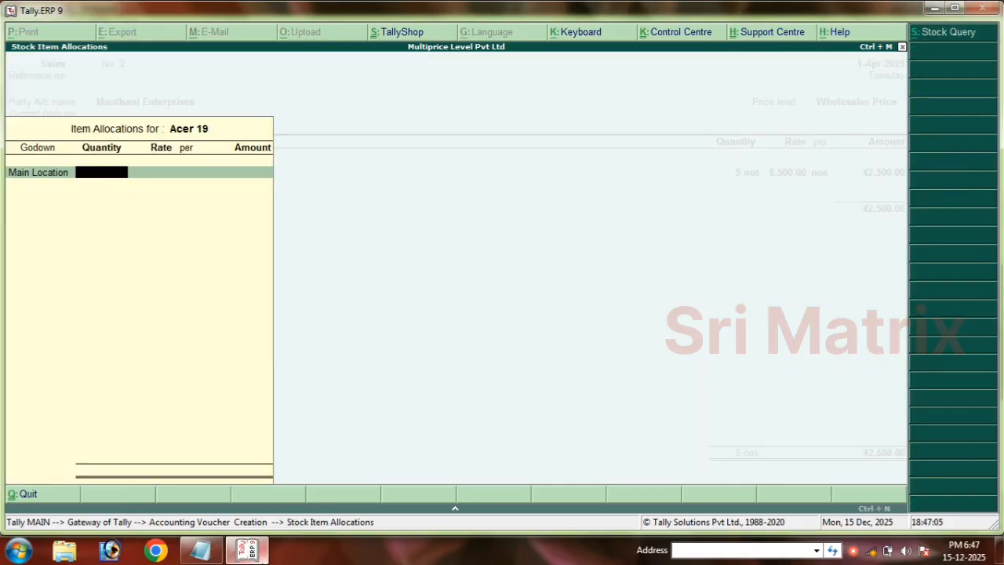
pyautogui.press('Return')
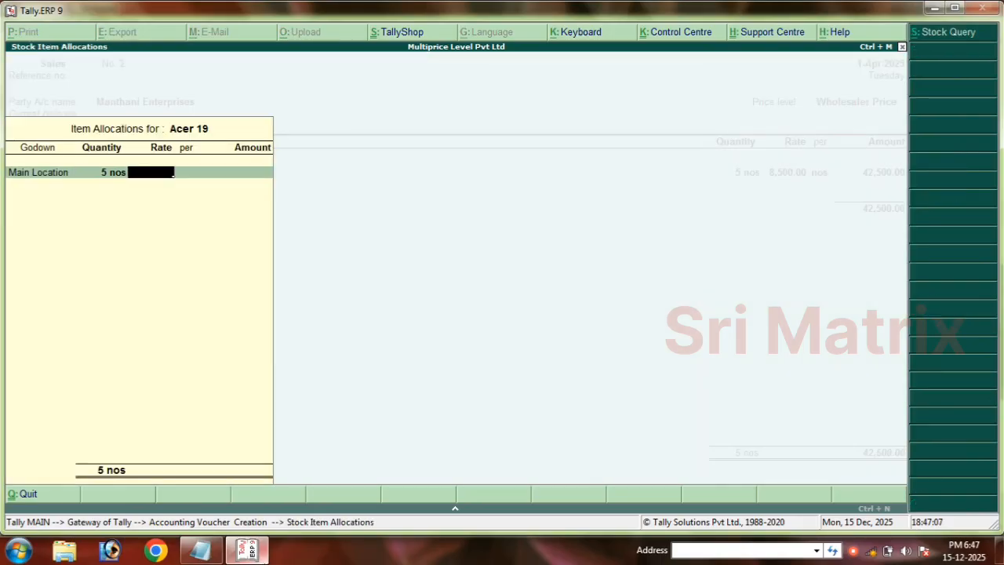
# Recheck the Acer 19 rate in Notepad, return to Tally and complete its allocation at a rate of 6,000
pyautogui.click(200, 549)
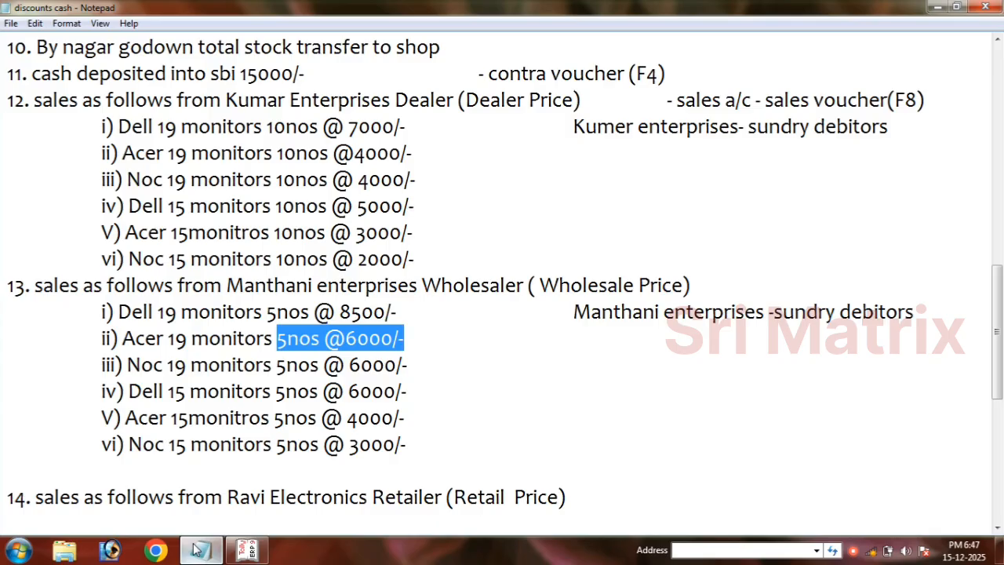
pyautogui.click(198, 549)
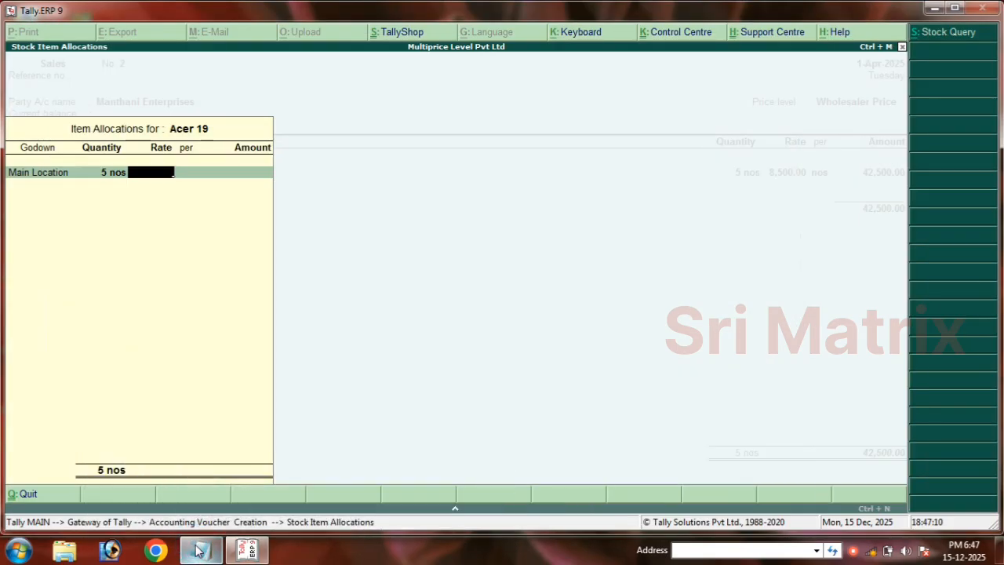
pyautogui.click(241, 550)
pyautogui.click(241, 550)
pyautogui.write('6,')
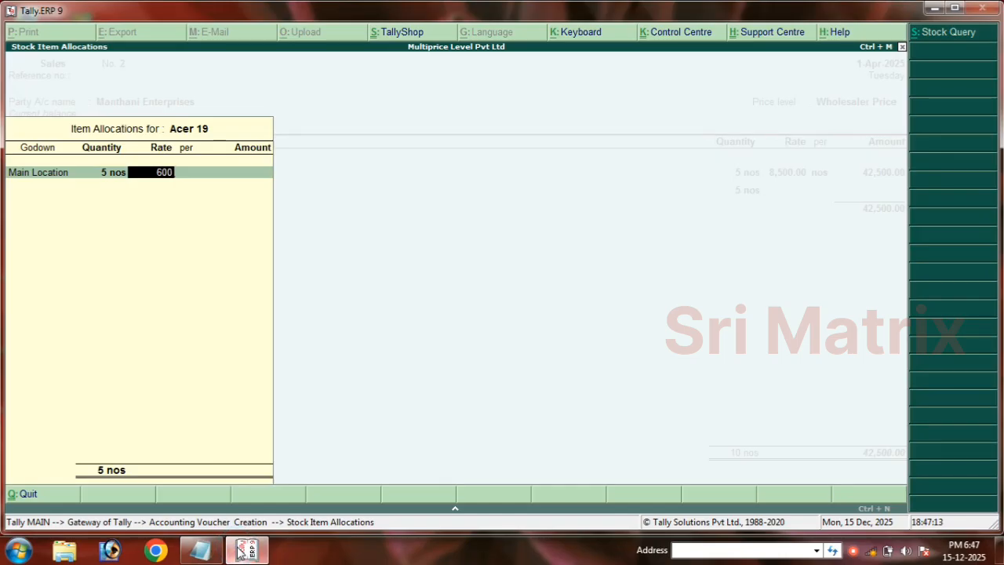
pyautogui.write('000')
pyautogui.press('Return')
pyautogui.press('Return')
pyautogui.press('Return')
pyautogui.press('Return')
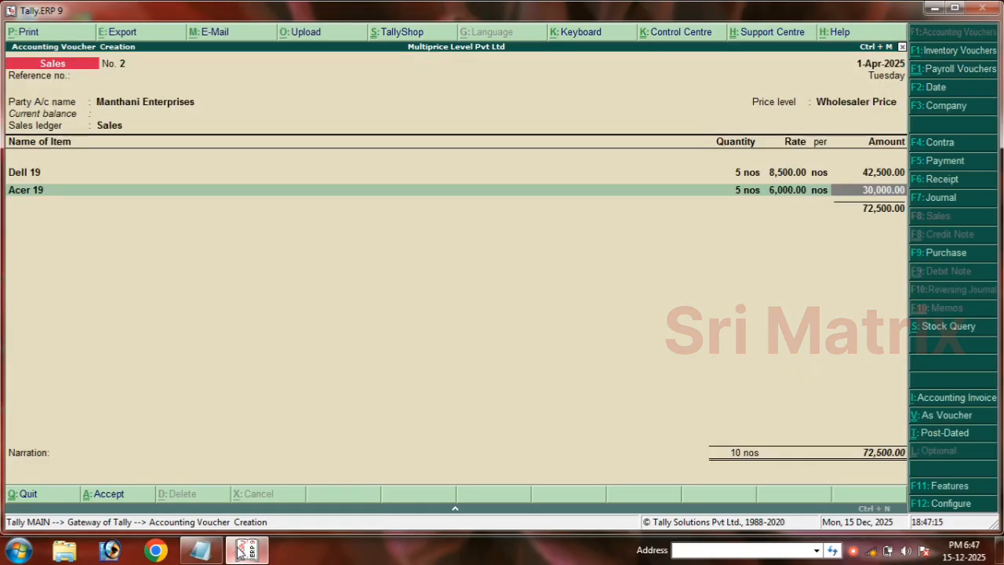
# Add Noc 19 as the third voucher item and allocate 5 nos from Main Location
pyautogui.write('N')
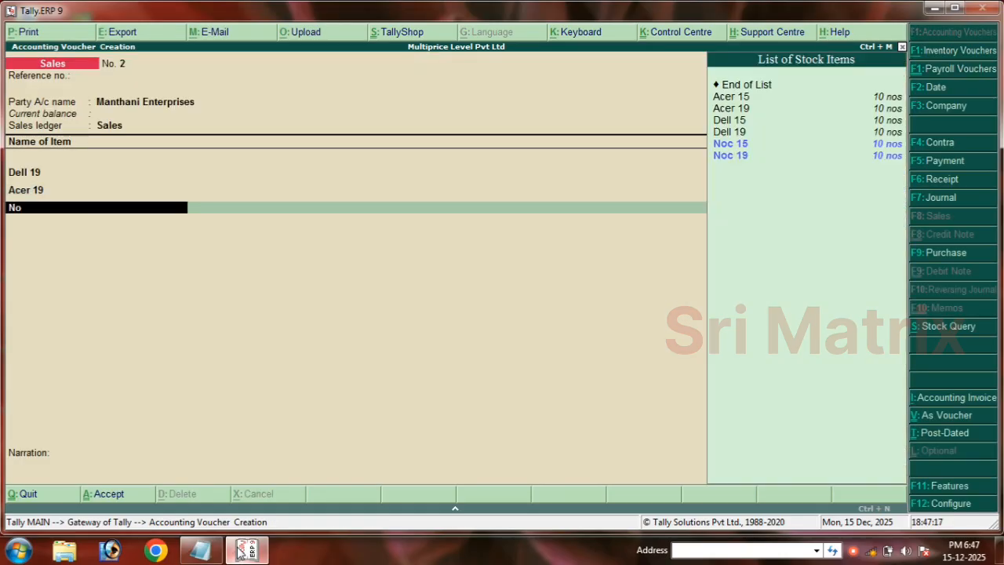
pyautogui.write('o')
pyautogui.press('Down')
pyautogui.press('Return')
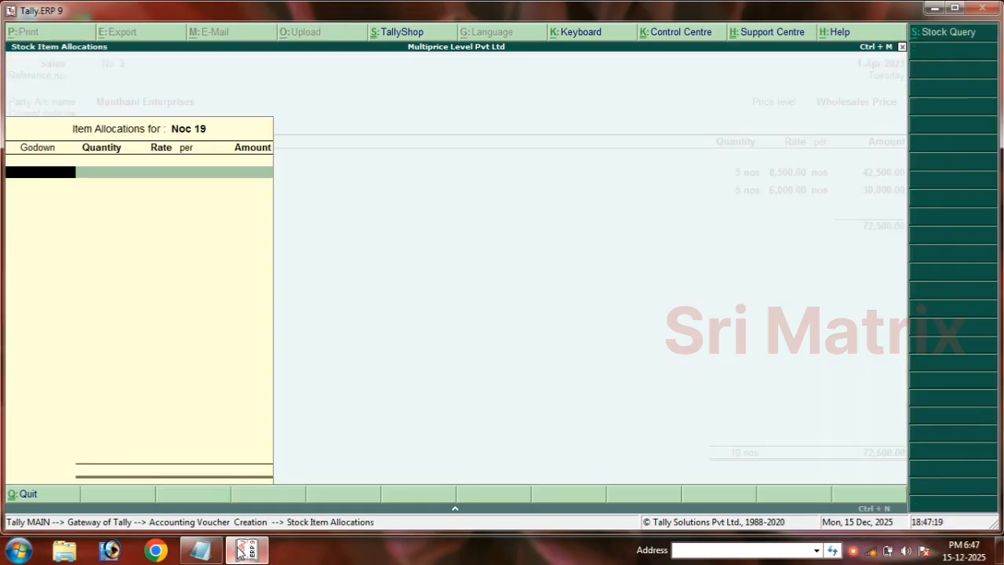
pyautogui.write('M')
pyautogui.press('Return')
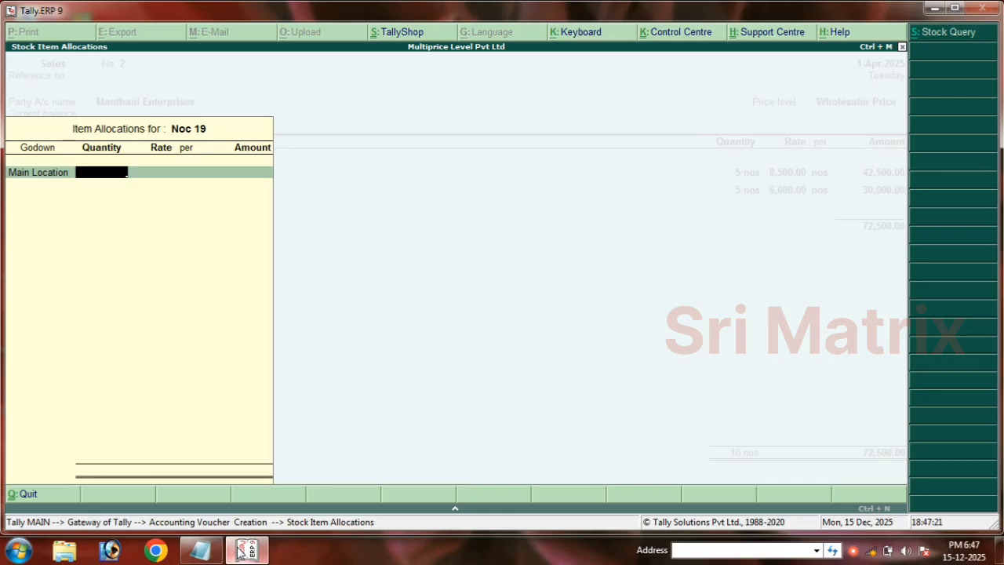
pyautogui.write('5')
pyautogui.press('Return')
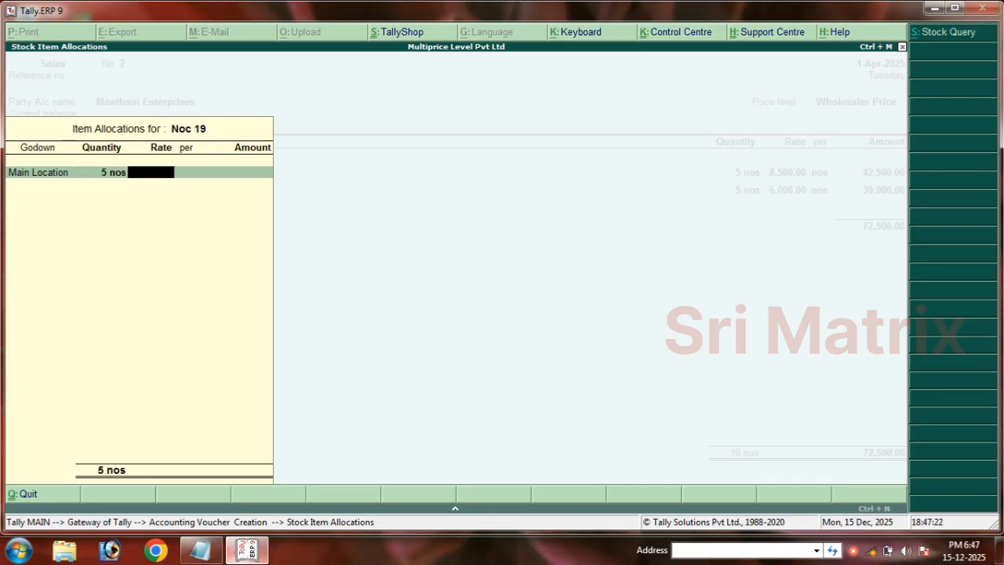
# Check the Noc 19 rate in Notepad, return to Tally and complete its allocation at a rate of 6,000
pyautogui.click(200, 550)
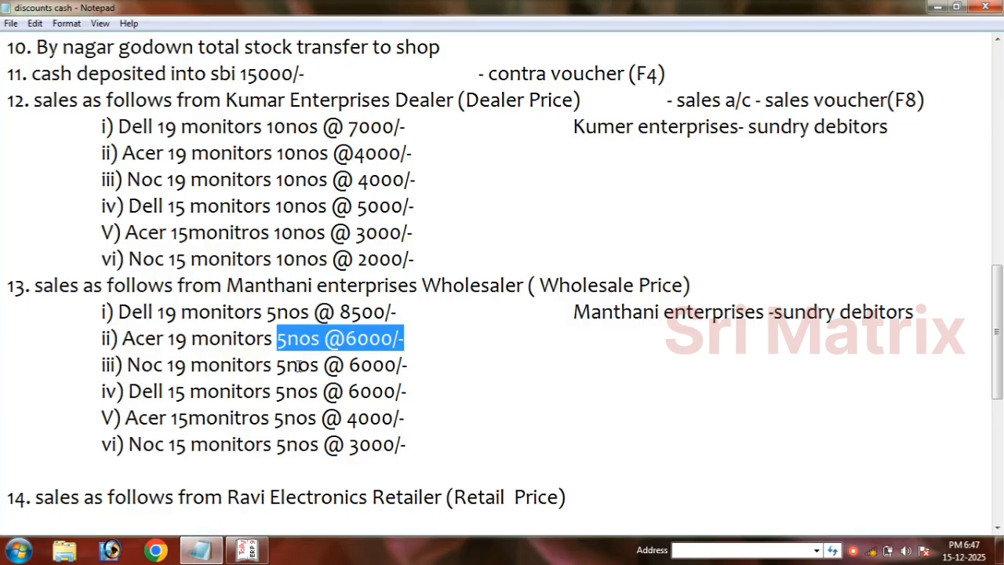
pyautogui.moveTo(348, 367); pyautogui.dragTo(408, 365)
pyautogui.click(246, 550)
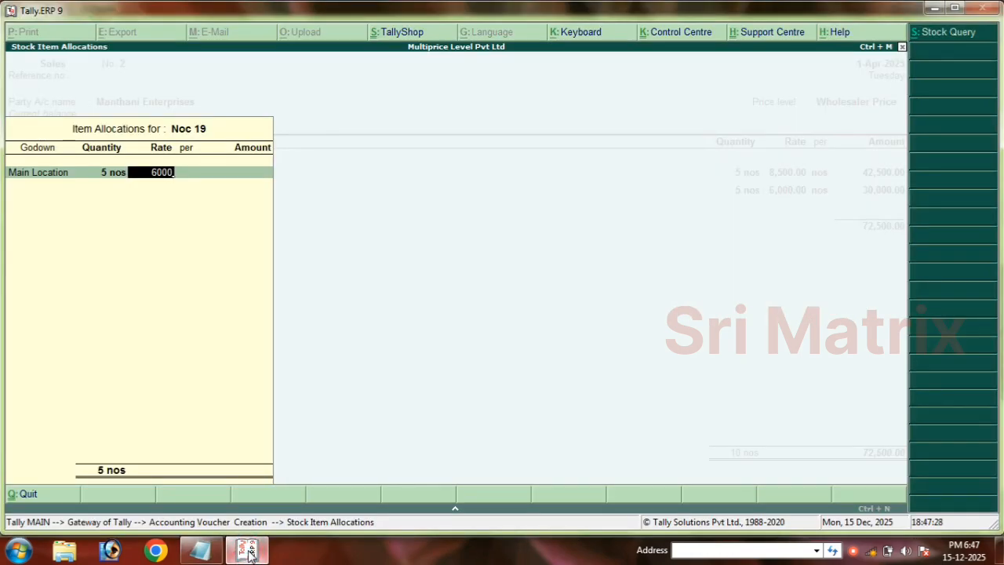
pyautogui.press('Return')
pyautogui.press('Return')
pyautogui.press('Return')
pyautogui.press('Return')
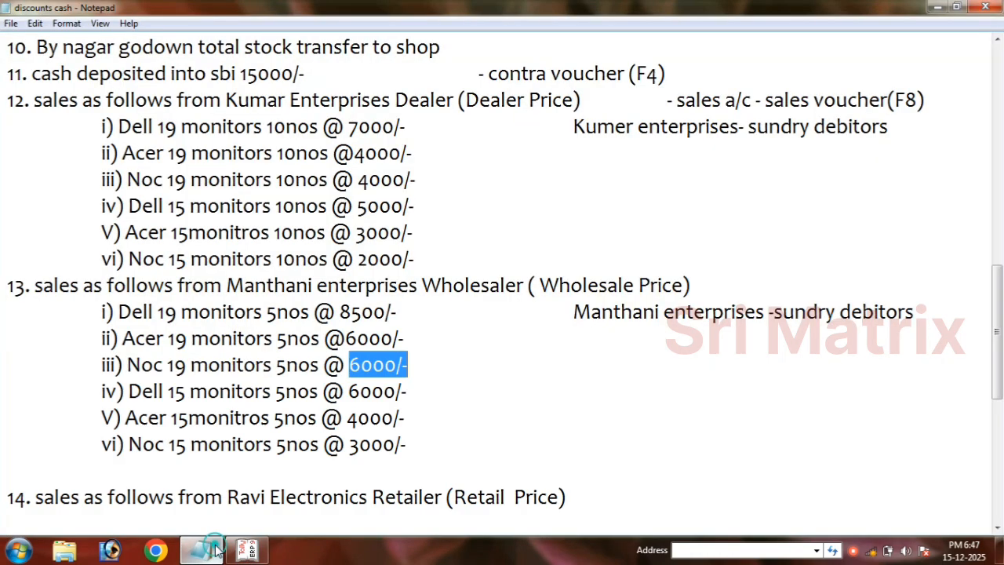
# Check the next item in Notepad, return to Tally and add Dell 15 to the voucher, allocating 5 nos from Main Location
pyautogui.click(200, 550)
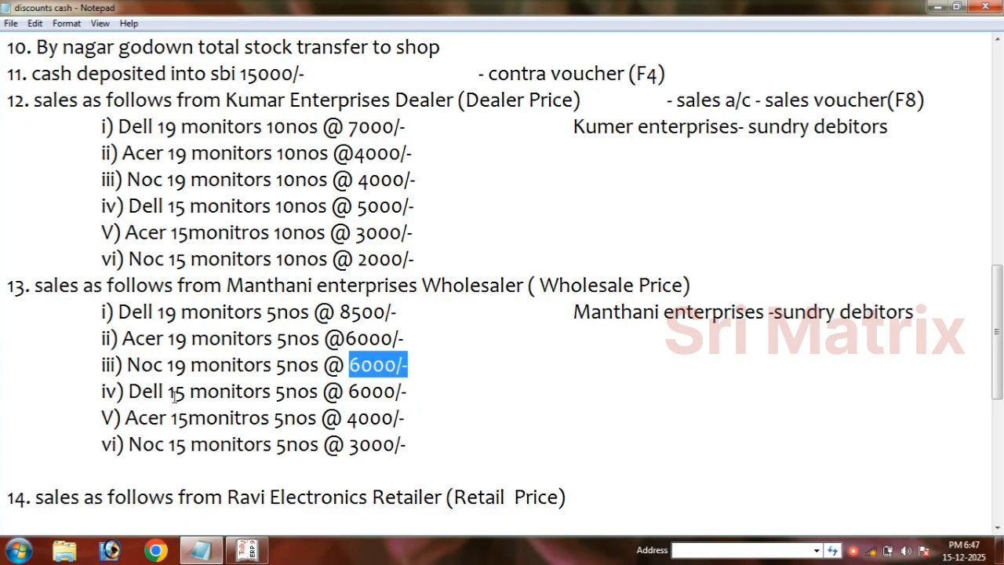
pyautogui.click(248, 550)
pyautogui.write('De')
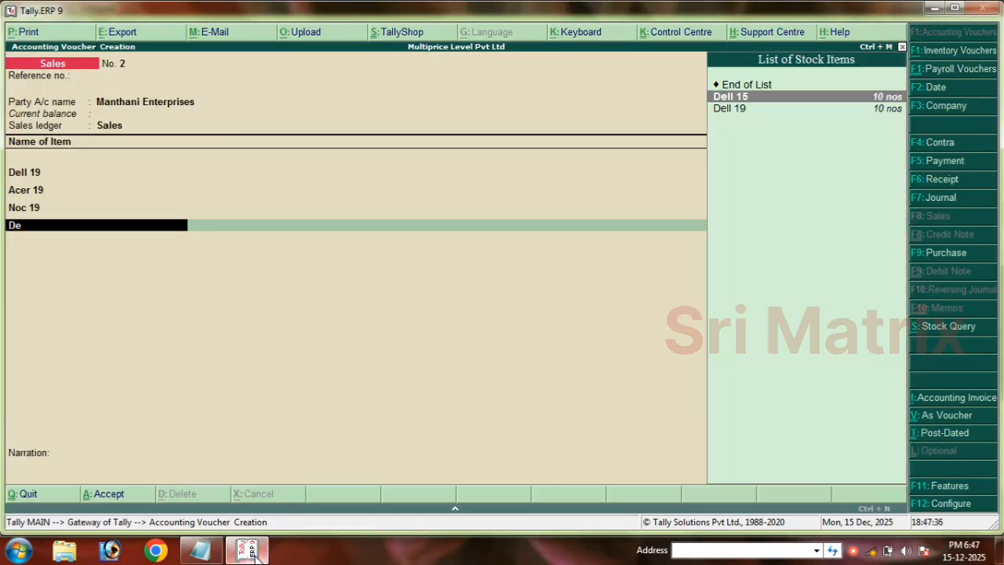
pyautogui.press('Return')
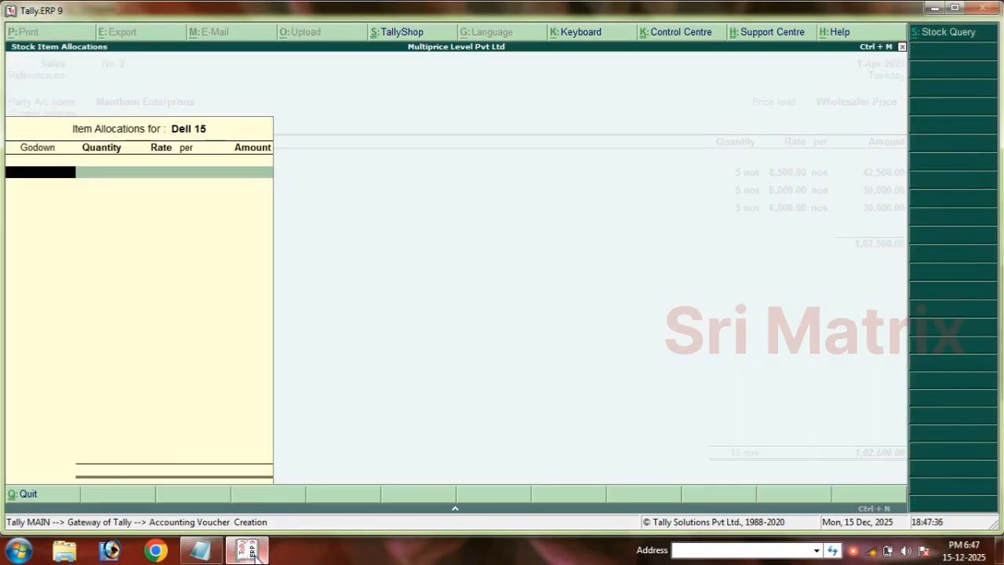
pyautogui.press('Return')
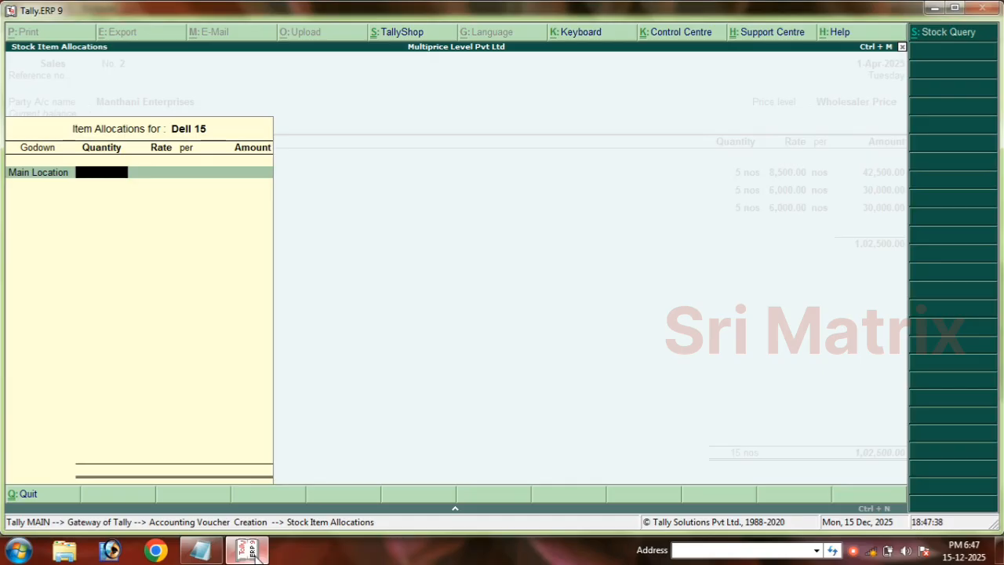
pyautogui.write('5')
pyautogui.press('Return')
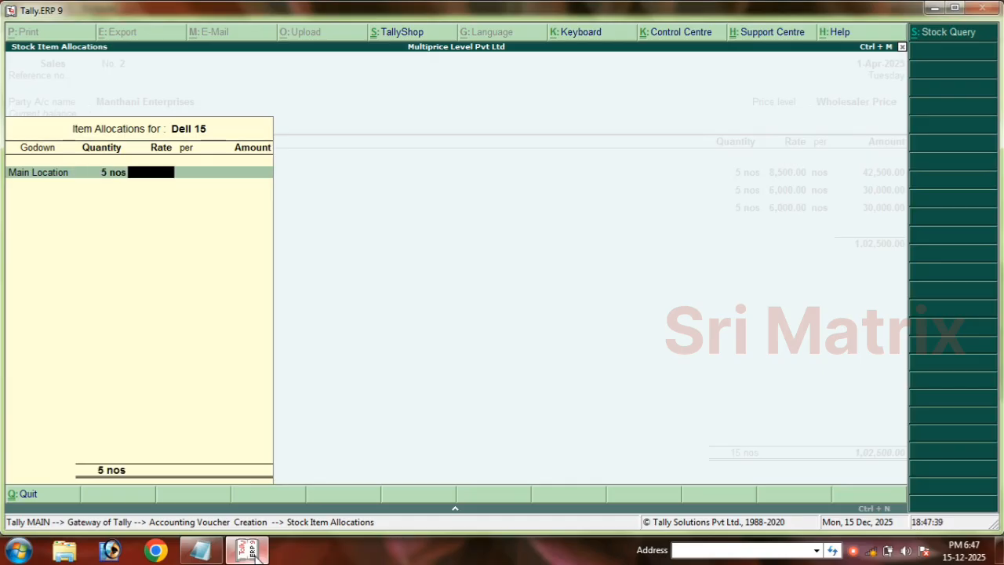
# Check the Dell 15 wholesale rate in Notepad, return to Tally and complete its allocation at a rate of 6,000
pyautogui.click(201, 550)
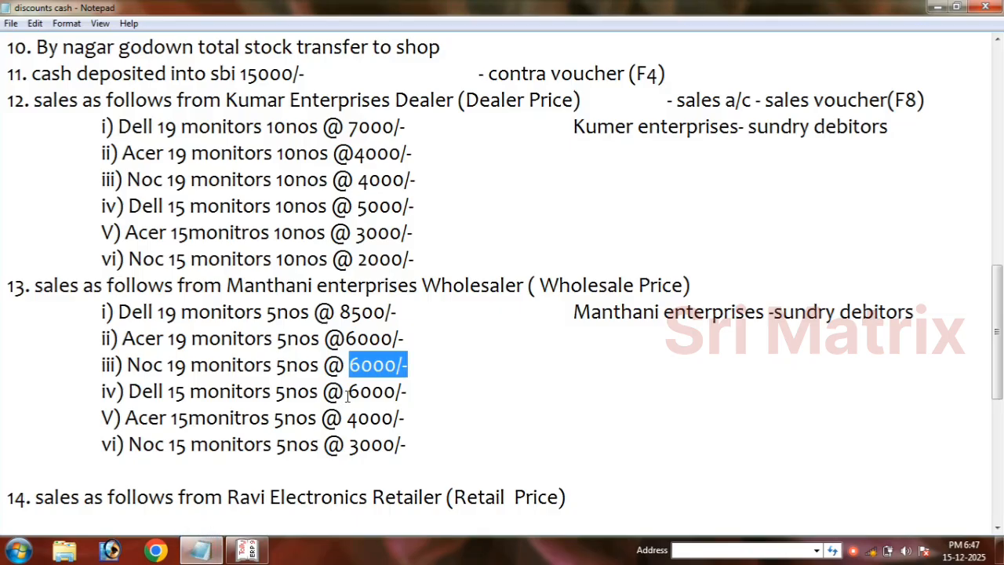
pyautogui.moveTo(345, 396); pyautogui.dragTo(403, 393)
pyautogui.click(248, 551)
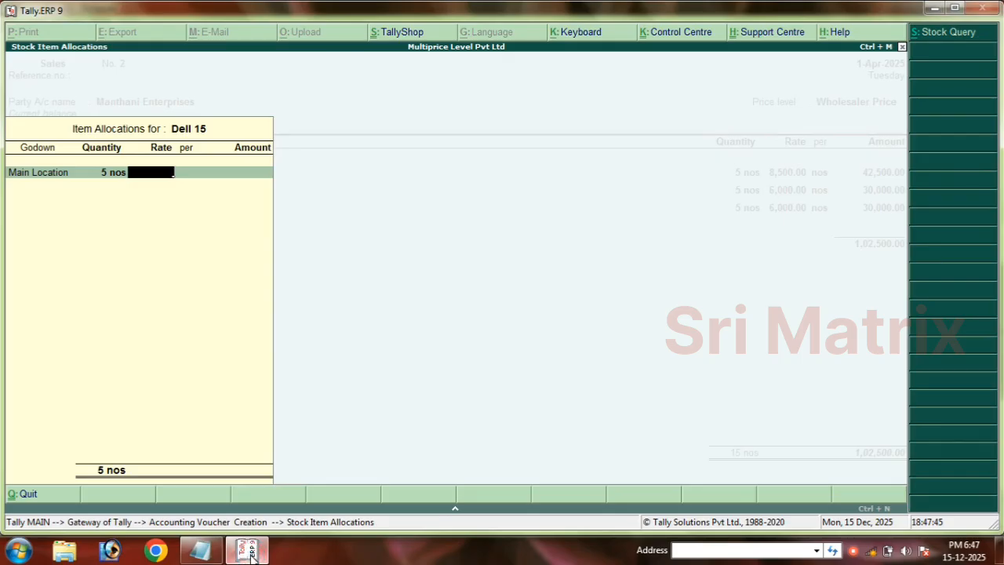
pyautogui.press('Return')
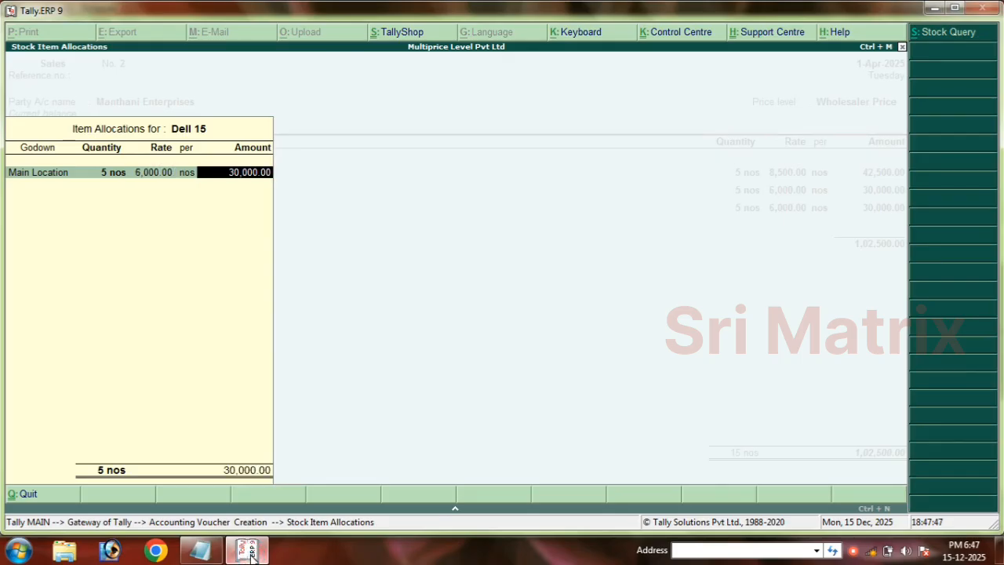
pyautogui.press('Return')
pyautogui.press('Return')
pyautogui.press('Return')
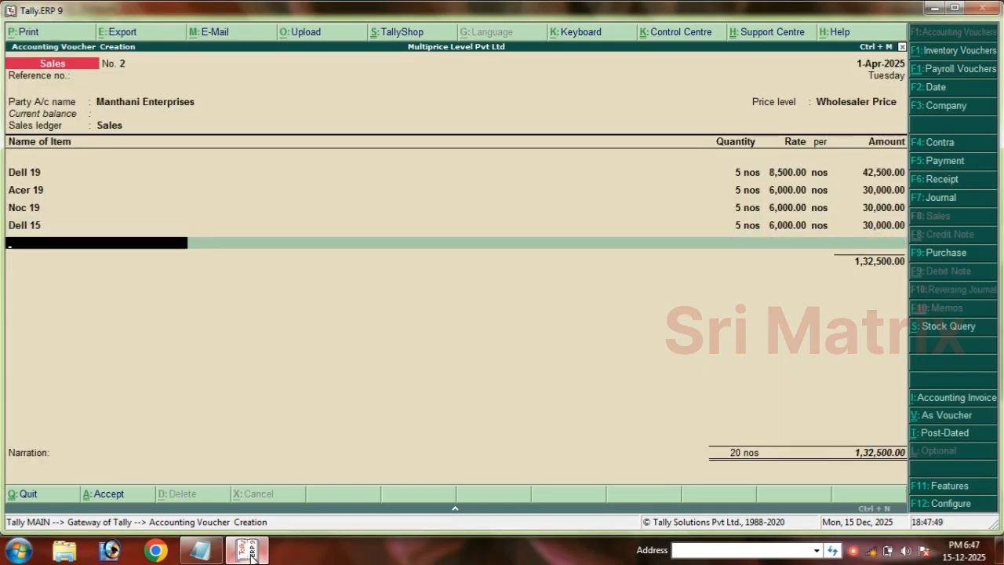
# Add Acer 15 as the fifth voucher item and allocate 5 nos from Main Location
pyautogui.write('Ac')
pyautogui.press('Return')
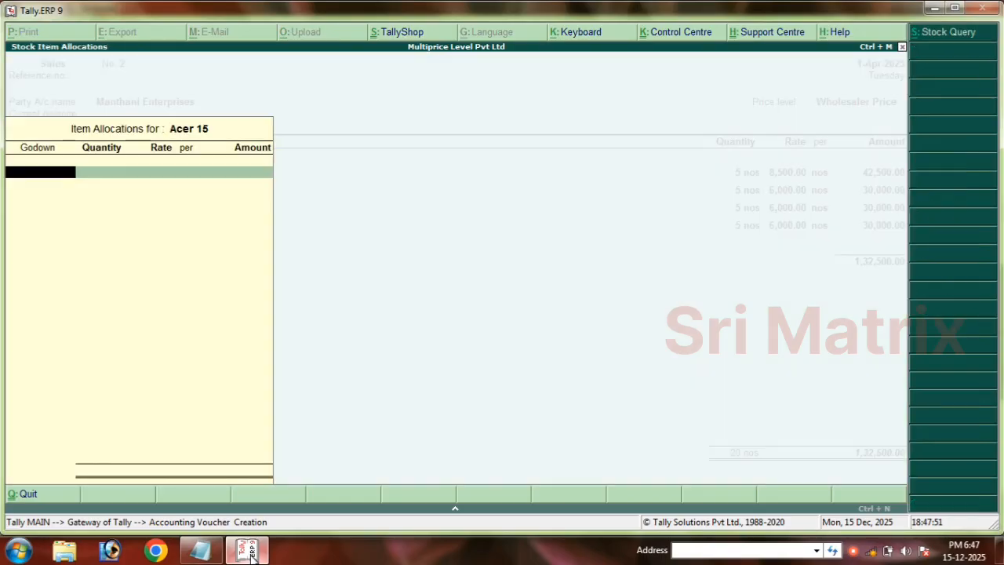
pyautogui.write('m')
pyautogui.press('Return')
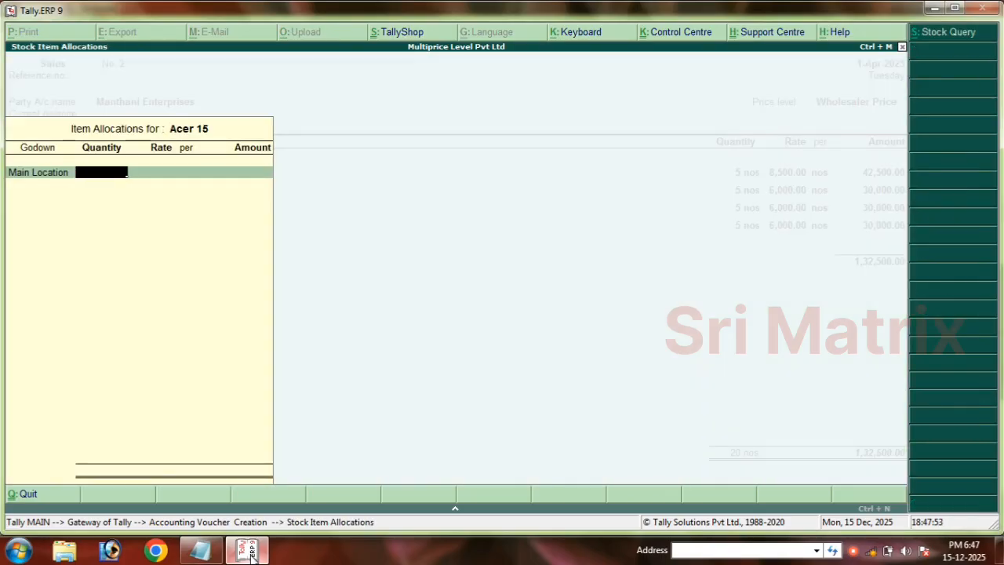
pyautogui.write('5')
pyautogui.press('Return')
# Check the Acer 15 rate in Notepad, return to Tally and complete its allocation at a rate of 4,000
pyautogui.click(200, 550)
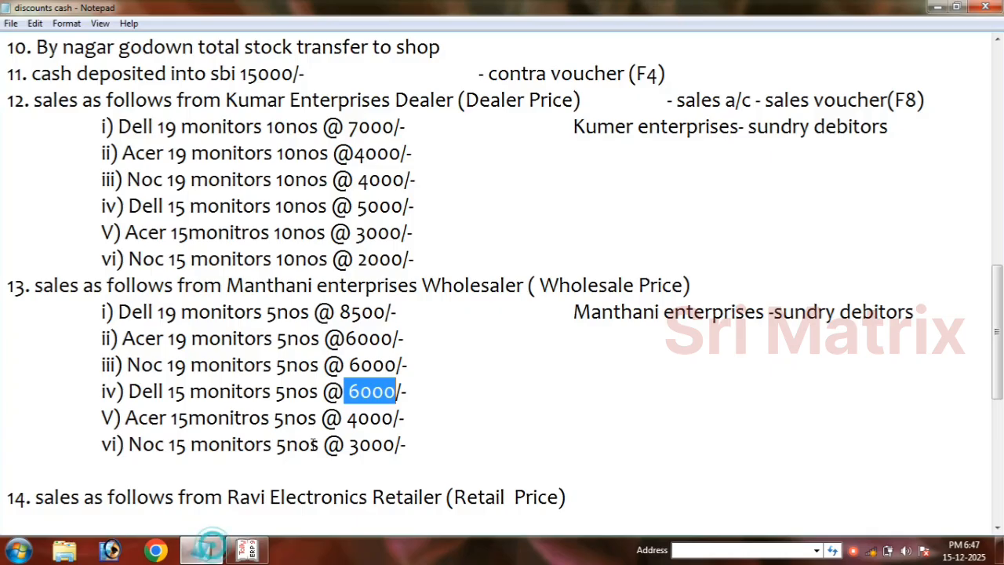
pyautogui.moveTo(345, 418); pyautogui.dragTo(406, 417)
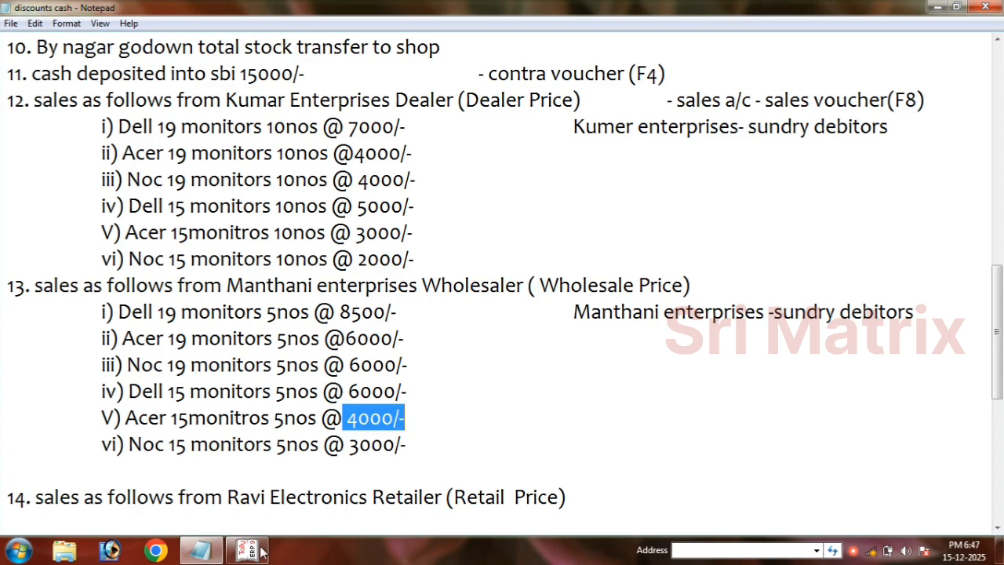
pyautogui.click(261, 552)
pyautogui.write('4000')
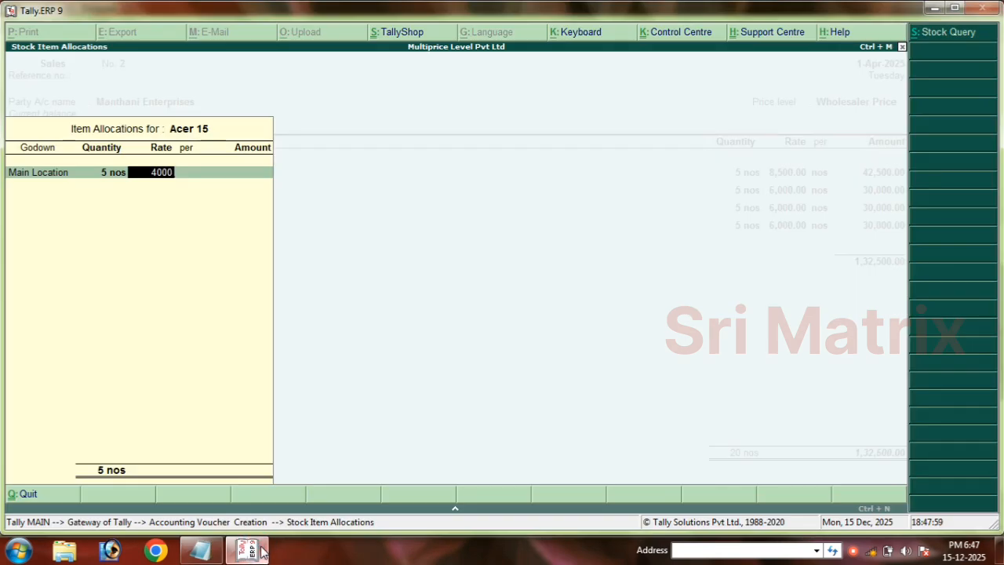
pyautogui.press('Return')
pyautogui.press('Return')
pyautogui.press('Return')
pyautogui.press('Return')
pyautogui.press('Return')
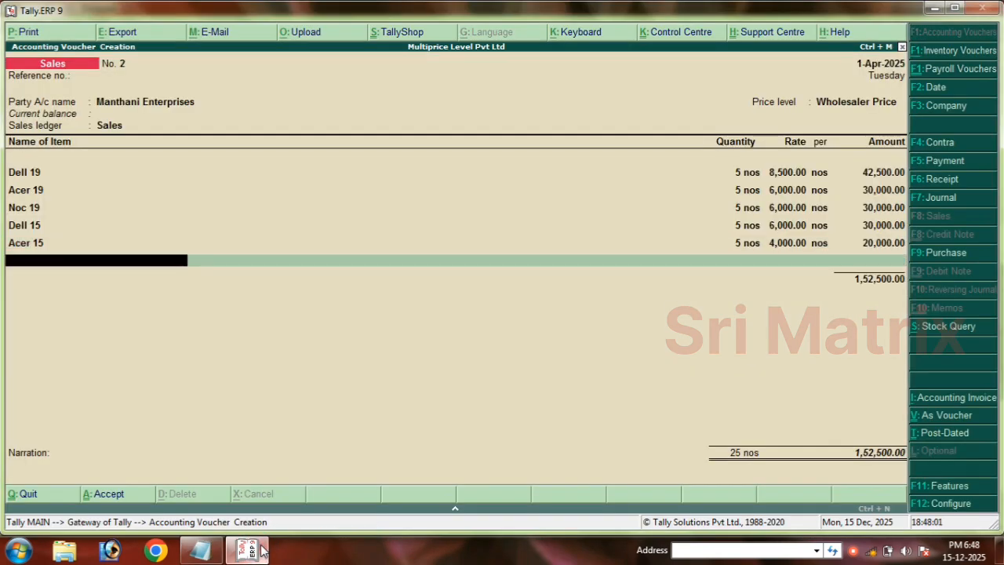
# Add Noc 15 as the sixth voucher item and allocate 5 nos from Main Location
pyautogui.write('No')
pyautogui.press('Down')
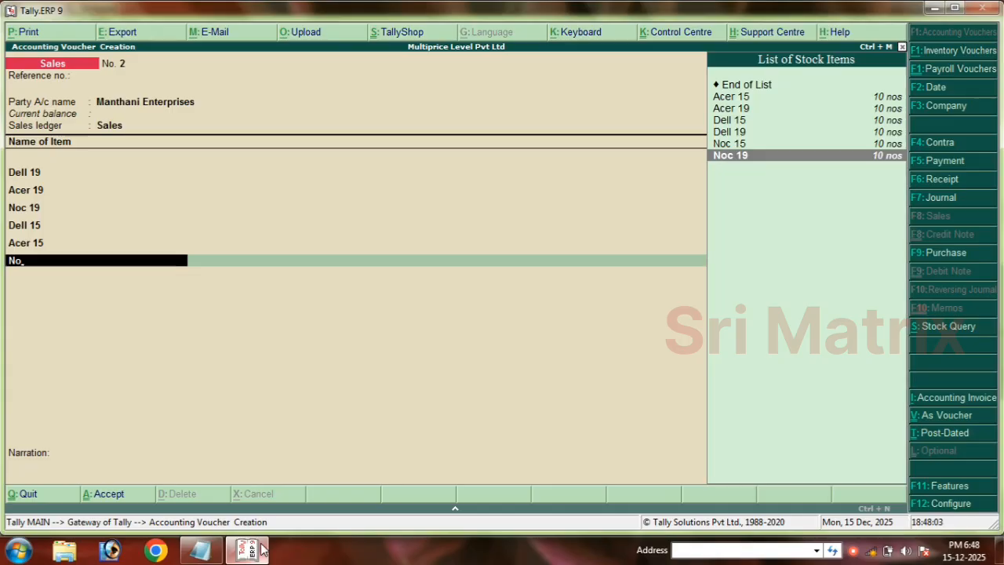
pyautogui.press('Up')
pyautogui.press('Return')
pyautogui.write('M')
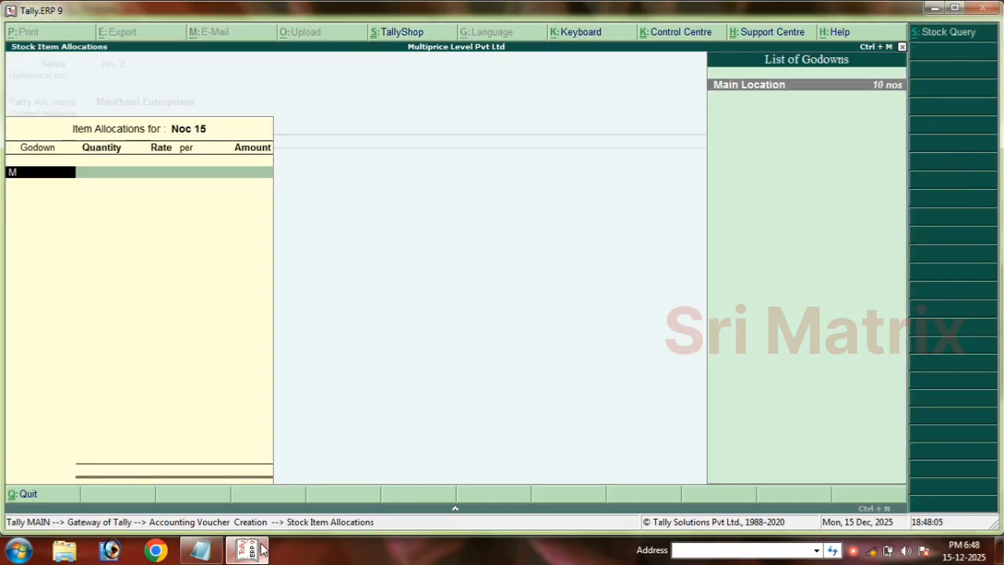
pyautogui.press('Return')
pyautogui.write('5')
pyautogui.press('Return')
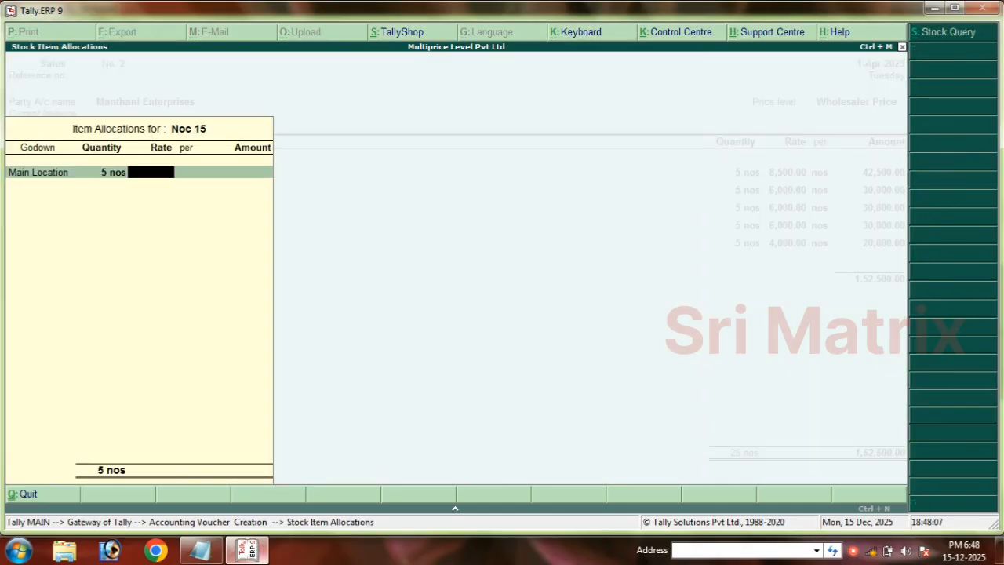
# Check the Noc 15 rate in Notepad, return to Tally and complete its allocation at a rate of 3,000
pyautogui.click(205, 550)
pyautogui.moveTo(281, 460); pyautogui.dragTo(283, 451)
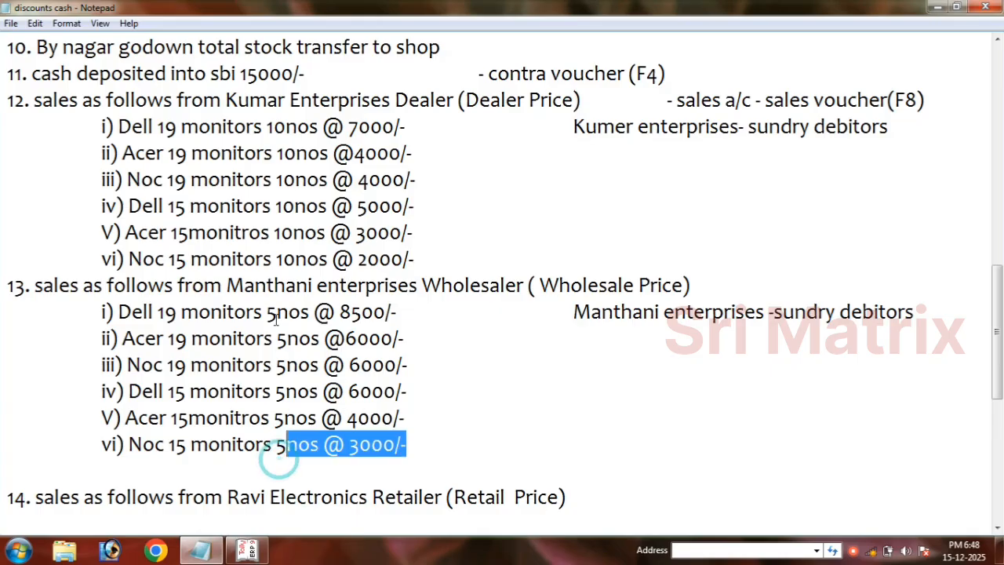
pyautogui.click(249, 550)
pyautogui.write('3,')
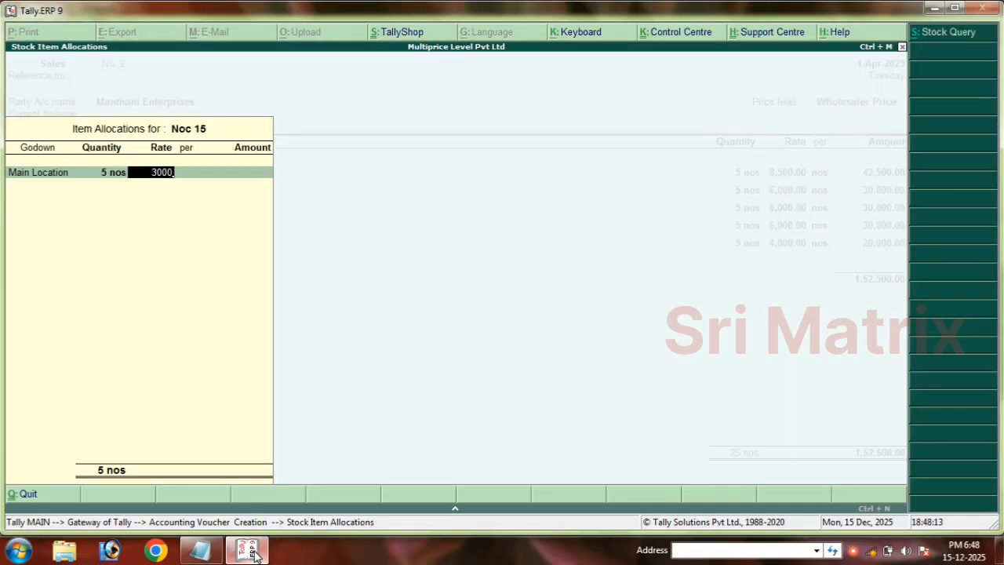
pyautogui.write('000')
pyautogui.press('Return')
pyautogui.press('Return')
pyautogui.press('Return')
pyautogui.press('Return')
pyautogui.press('Return')
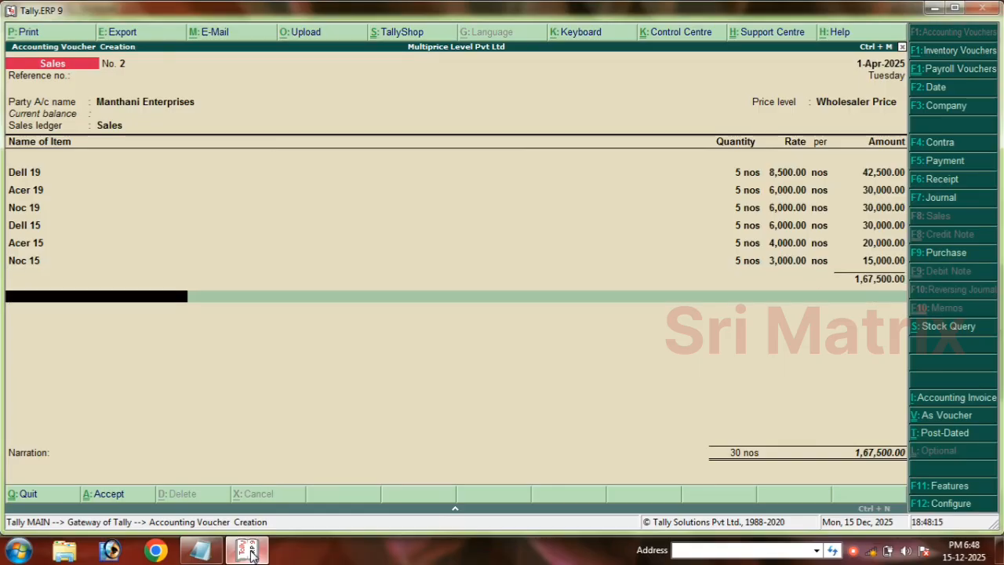
# End the item list, leave the narration empty and save the Manthani Enterprises sales voucher
pyautogui.press('Return')
pyautogui.press('Return')
pyautogui.press('Return')
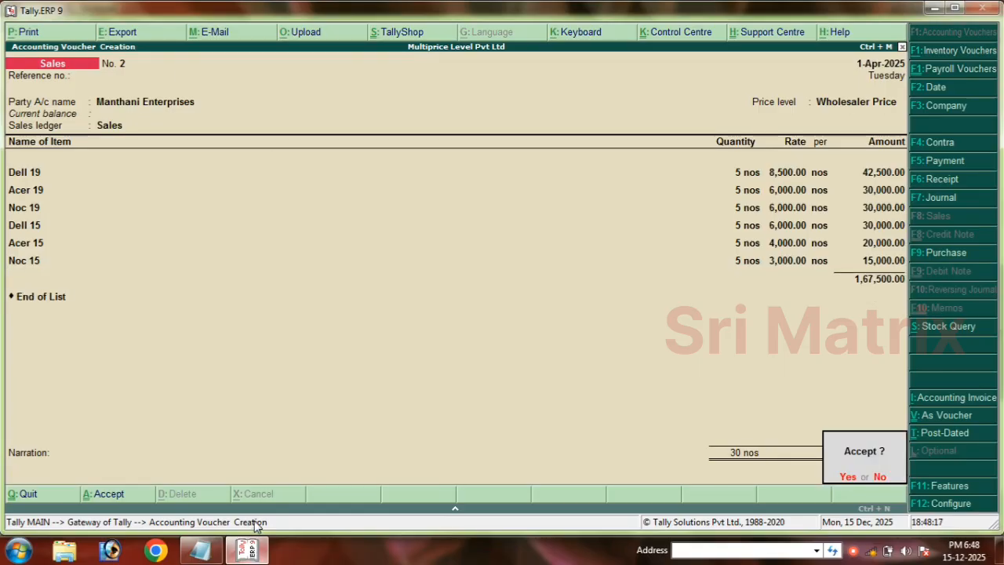
pyautogui.press('Return')
# Switch to Notepad and compare the Dell 19 quantities across the dealer, wholesale, retail and customer sales
pyautogui.click(209, 554)
pyautogui.scroll(-3, 226, 422)
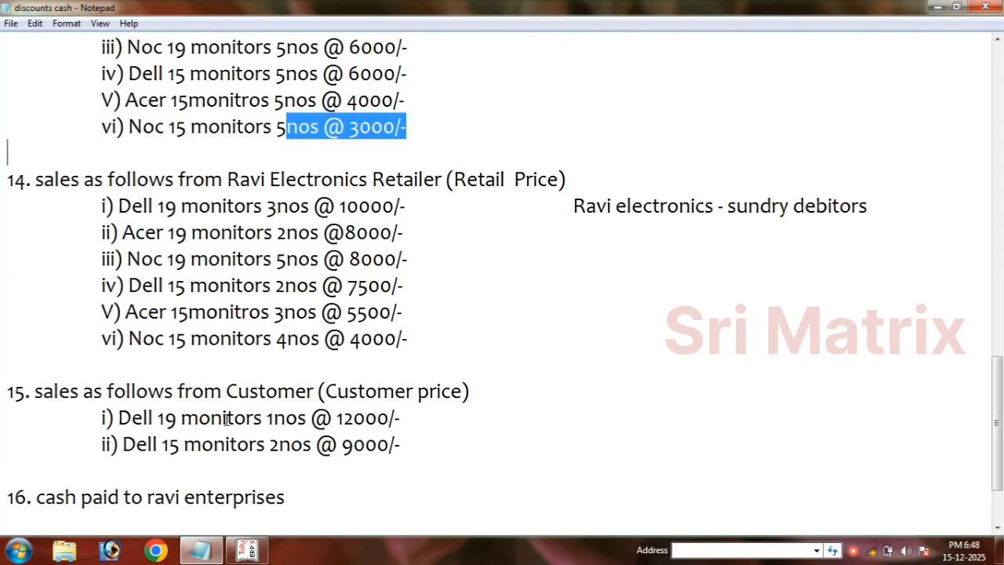
pyautogui.click(118, 207)
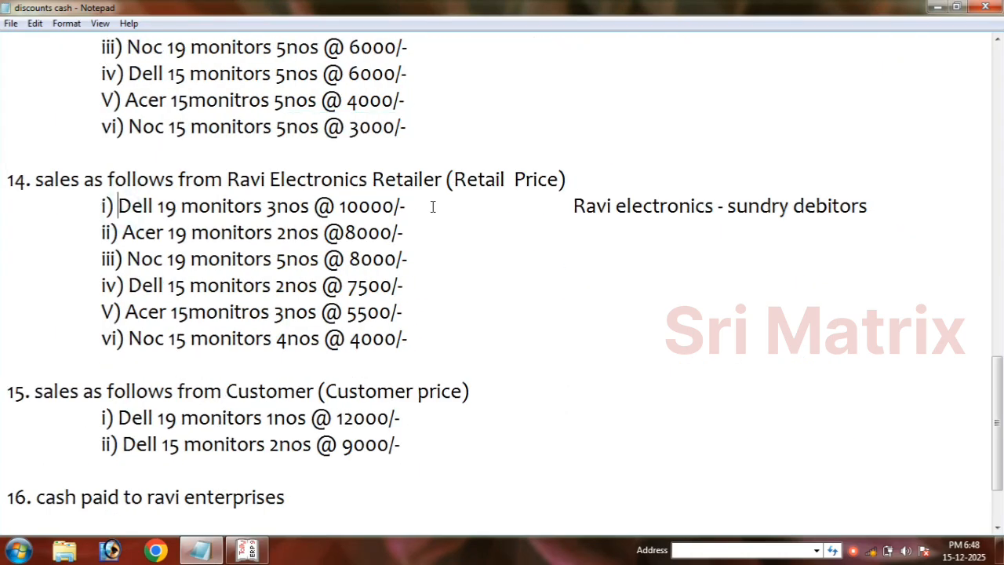
pyautogui.scroll(5, 430, 235)
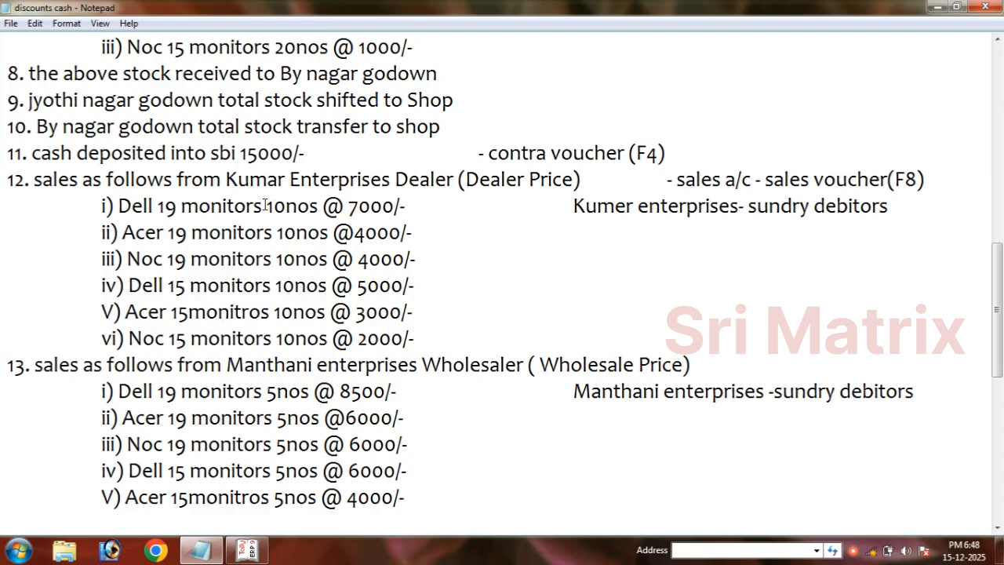
pyautogui.moveTo(265, 206); pyautogui.dragTo(276, 206)
pyautogui.moveTo(266, 390); pyautogui.dragTo(277, 365)
pyautogui.scroll(-3, 274, 391)
pyautogui.scroll(-2, 280, 372)
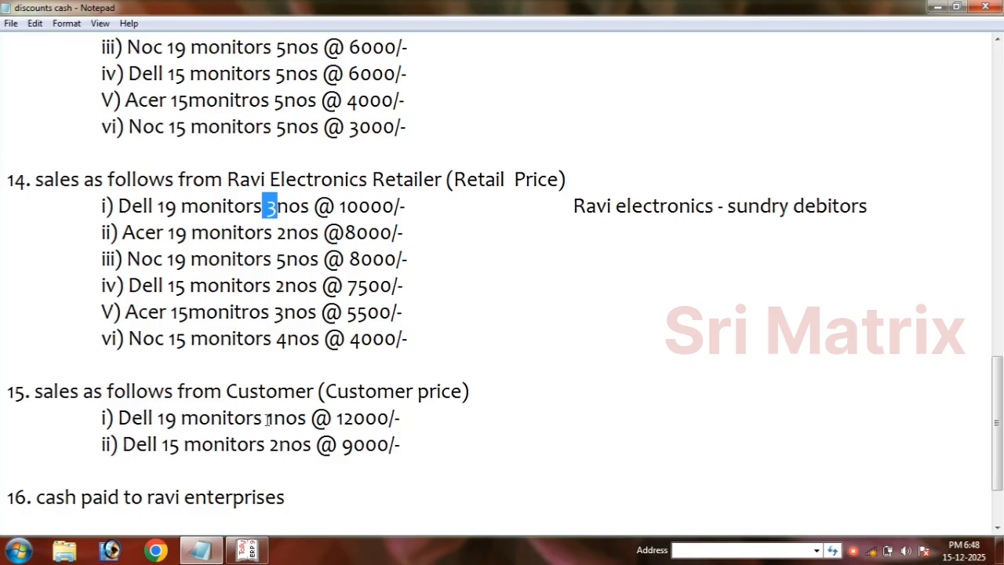
pyautogui.moveTo(265, 428); pyautogui.dragTo(286, 425)
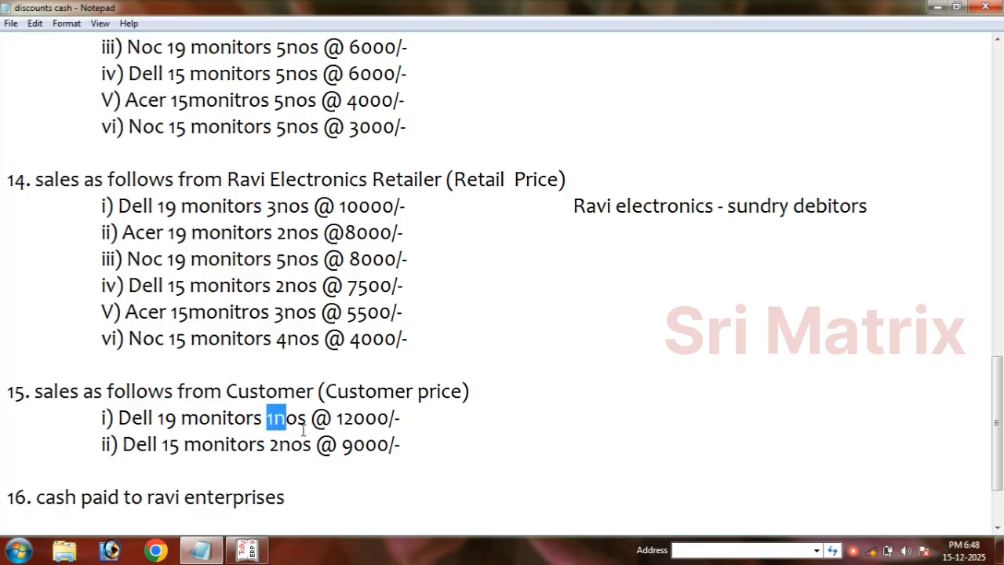
# Compare the Acer 19 quantities across the dealer, wholesale and retail sales in the transaction list
pyautogui.scroll(5, 303, 430)
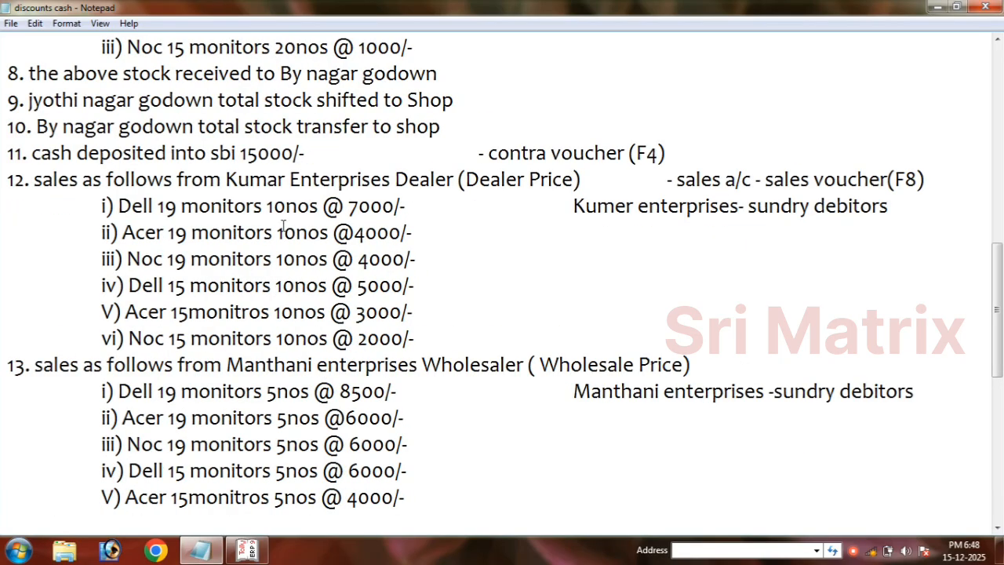
pyautogui.moveTo(276, 231); pyautogui.dragTo(296, 232)
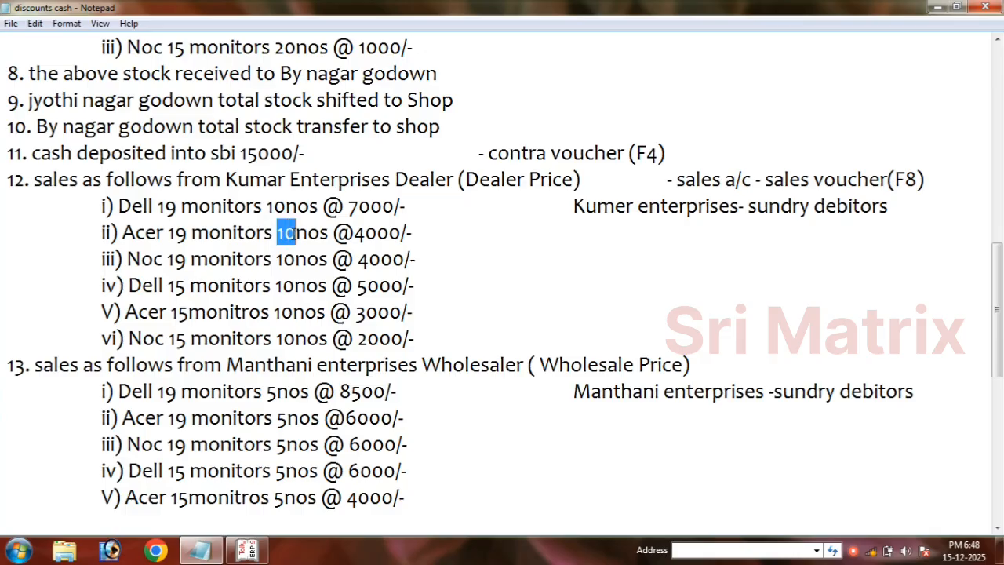
pyautogui.moveTo(276, 418); pyautogui.dragTo(288, 393)
pyautogui.scroll(-3, 271, 439)
pyautogui.scroll(-2, 280, 416)
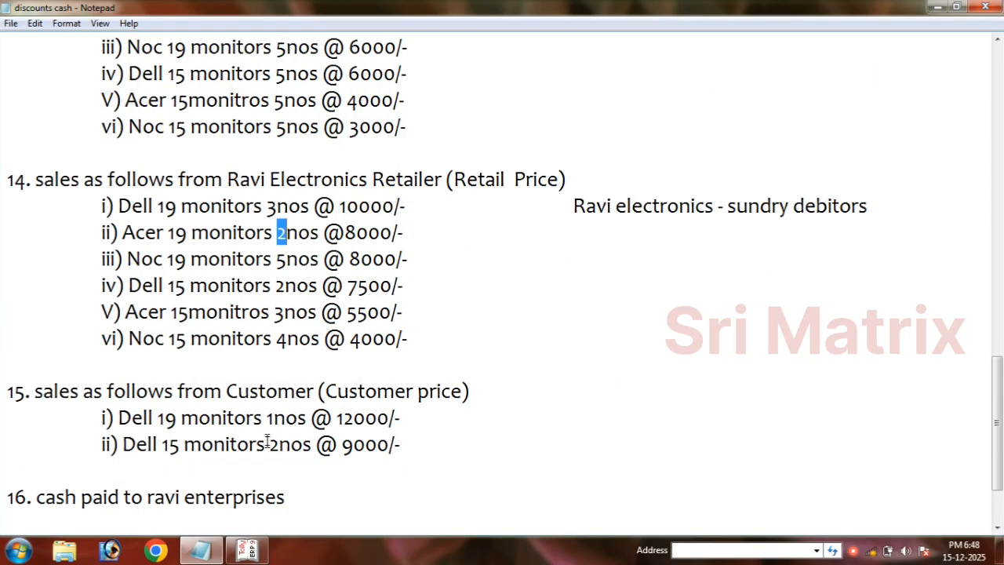
# Compare the Noc 19 quantities in the dealer, wholesale and retail sales, and review the remaining retail and customer items
pyautogui.scroll(2, 267, 444)
pyautogui.scroll(1, 267, 444)
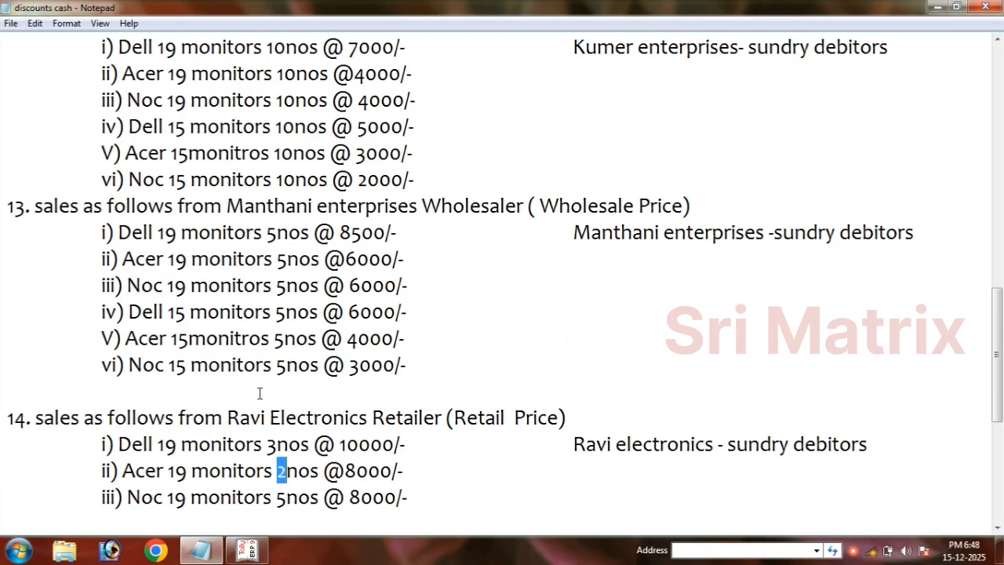
pyautogui.moveTo(275, 101); pyautogui.dragTo(298, 104)
pyautogui.moveTo(276, 287); pyautogui.dragTo(287, 286)
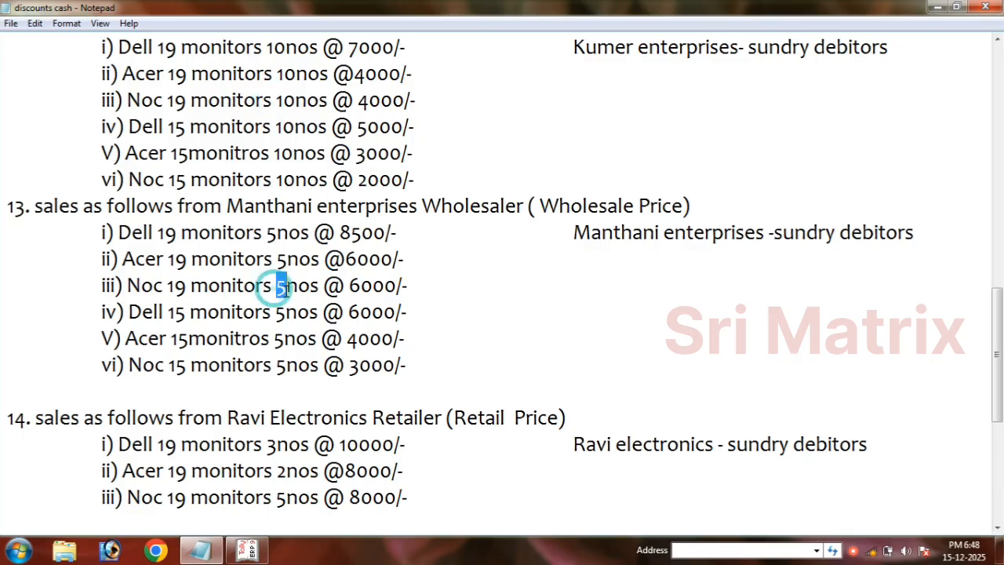
pyautogui.moveTo(276, 497); pyautogui.dragTo(287, 498)
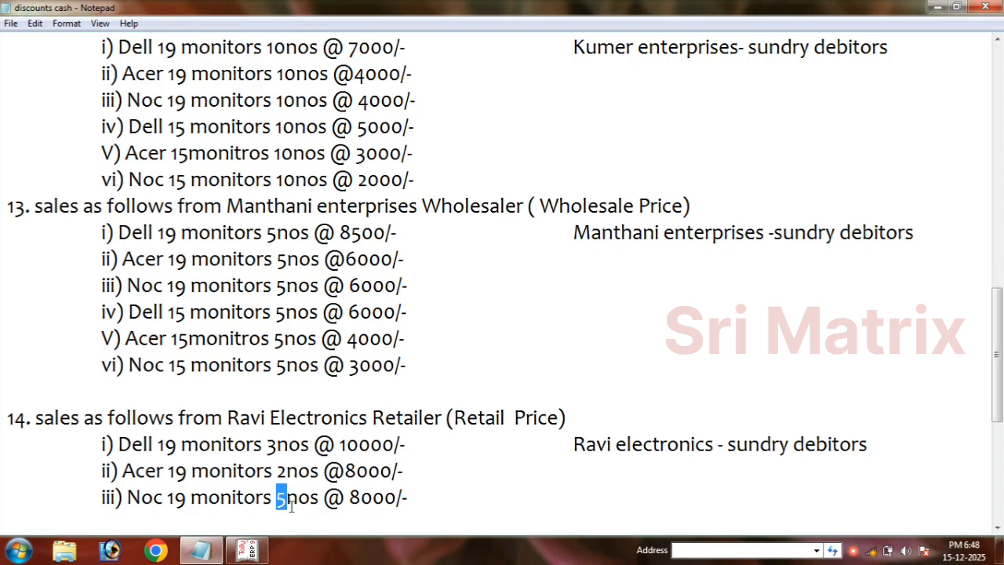
pyautogui.scroll(-1, 291, 507)
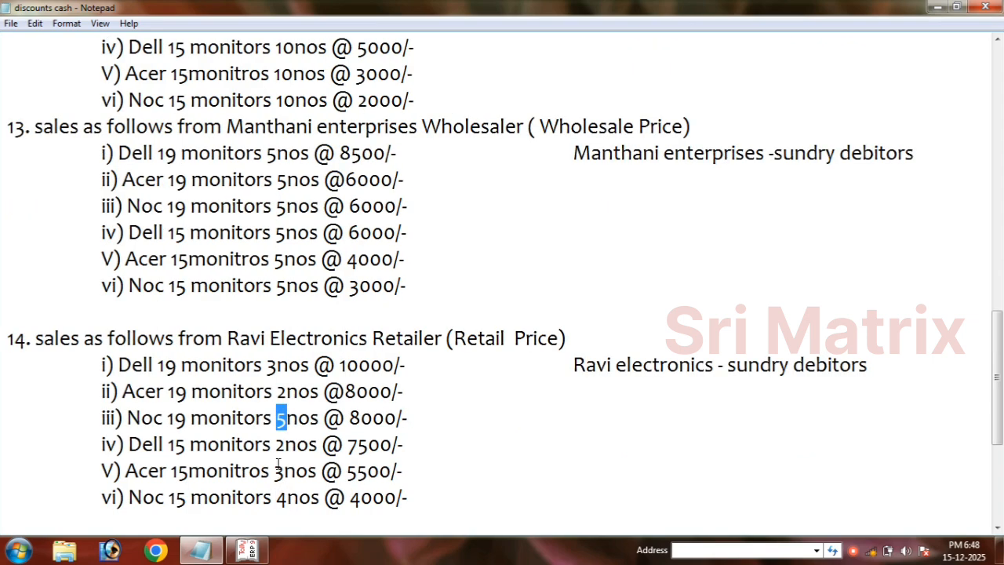
pyautogui.scroll(-2, 276, 445)
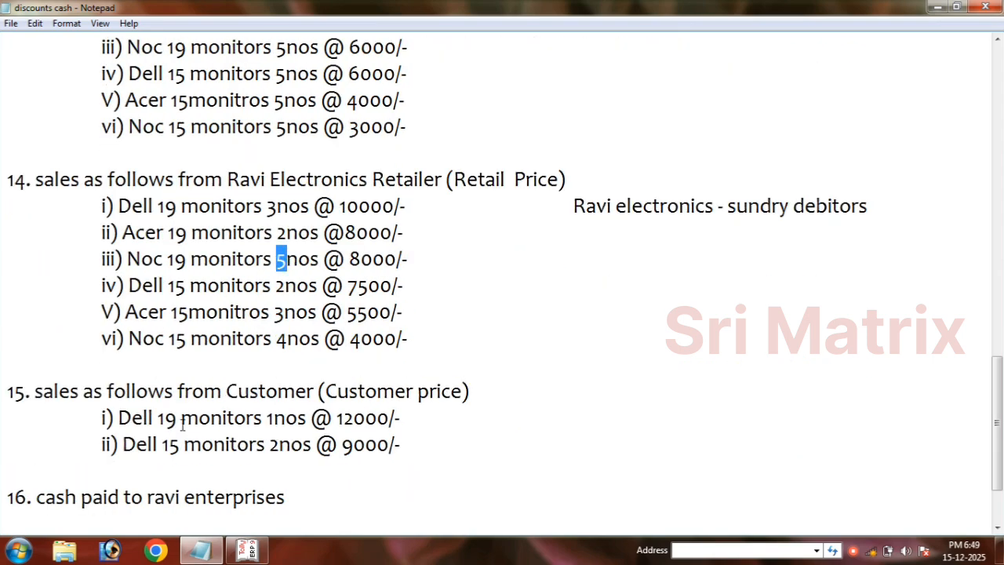
# Compare the Dell 15 quantities across the dealer, wholesale, retail and customer sales in the transaction list
pyautogui.scroll(3, 240, 450)
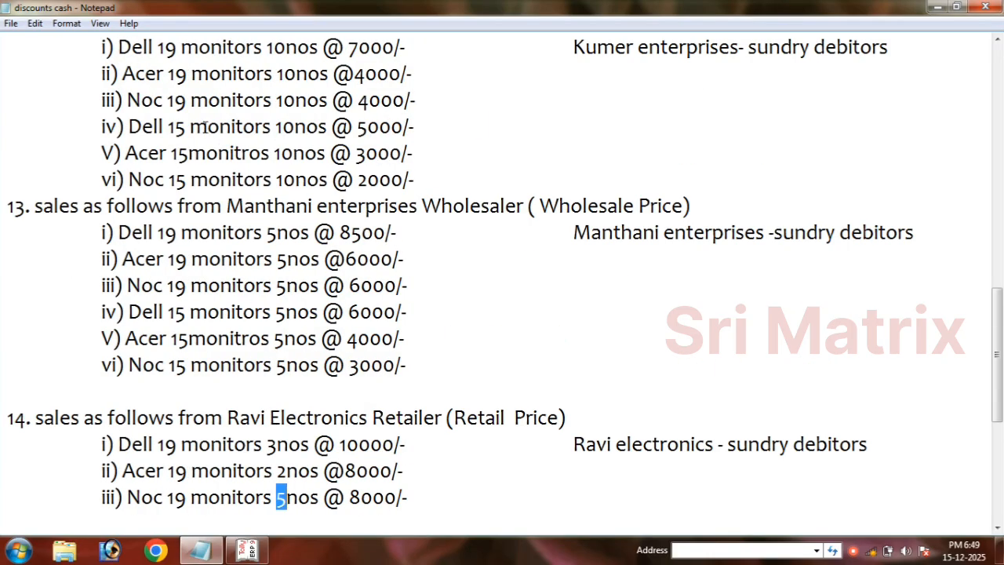
pyautogui.moveTo(275, 127); pyautogui.dragTo(298, 132)
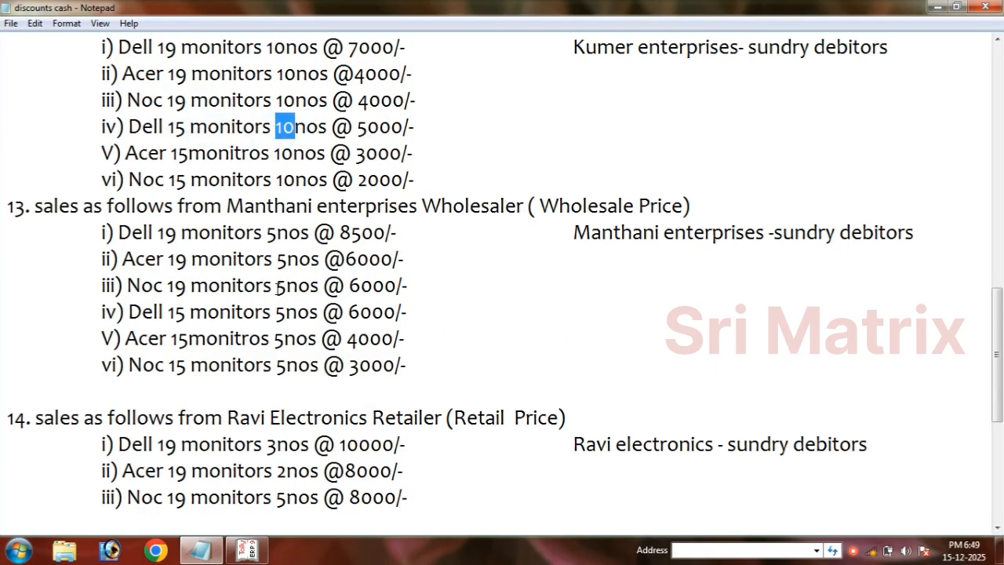
pyautogui.moveTo(276, 312); pyautogui.dragTo(285, 313)
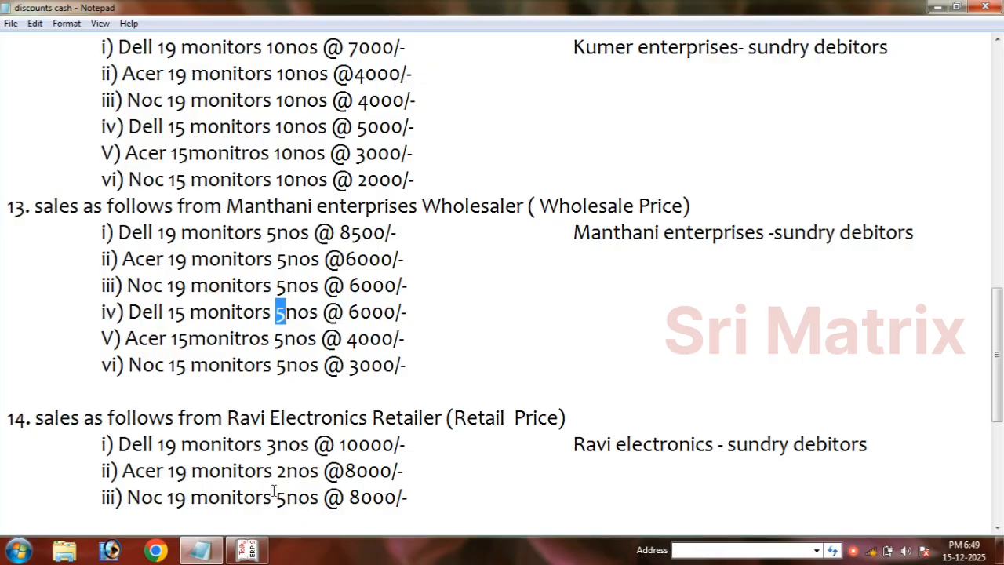
pyautogui.scroll(-1, 271, 490)
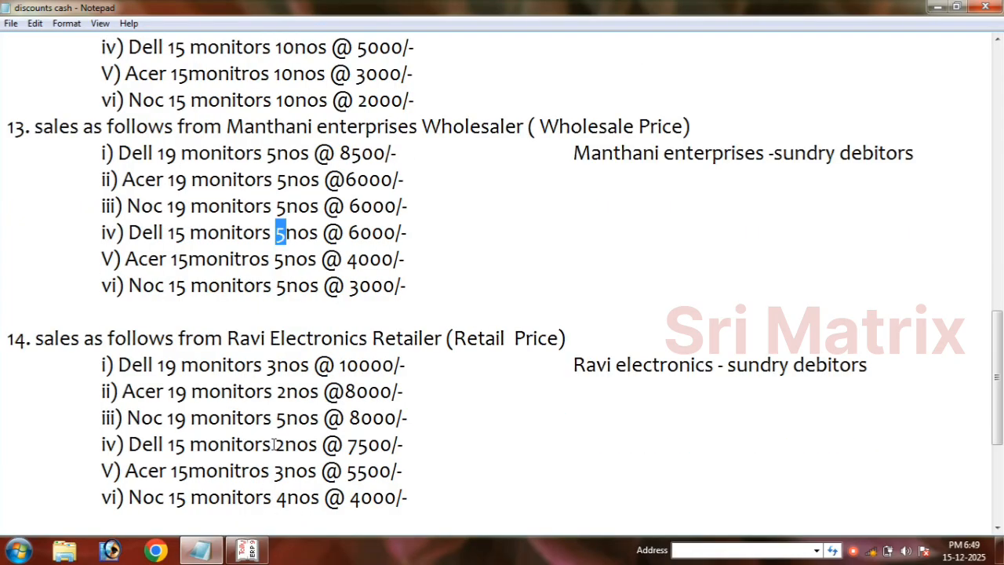
pyautogui.moveTo(275, 445); pyautogui.dragTo(285, 445)
pyautogui.scroll(-2, 279, 448)
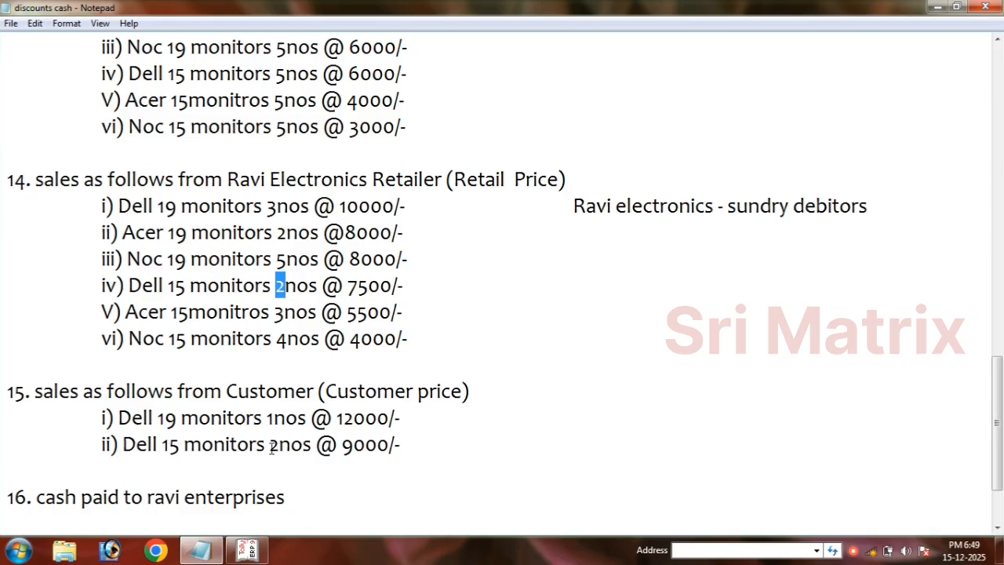
pyautogui.moveTo(270, 445); pyautogui.dragTo(281, 445)
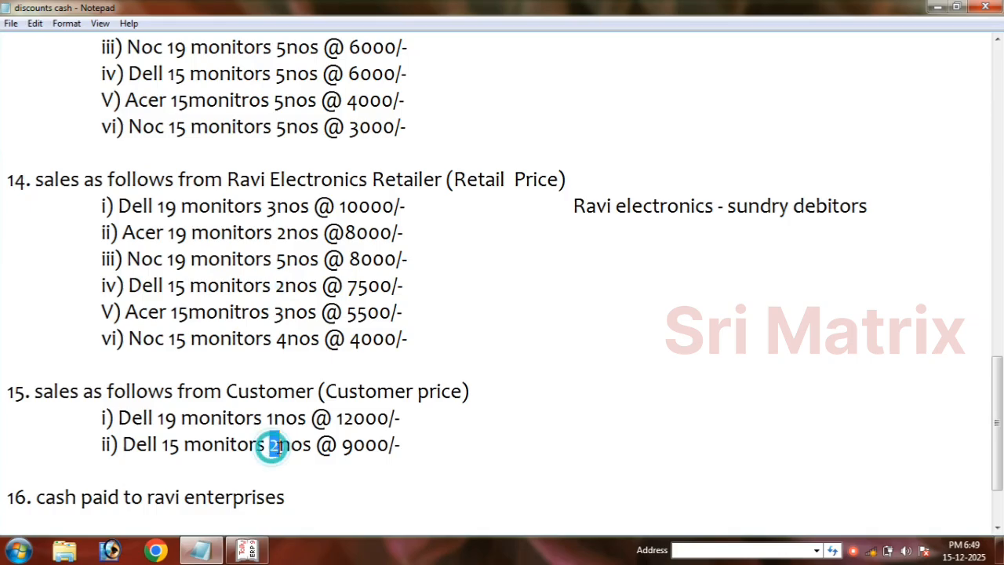
# Compare the Acer 15 quantities in the dealer, wholesale and retail sales, and check the customer sale for that item
pyautogui.scroll(3, 279, 446)
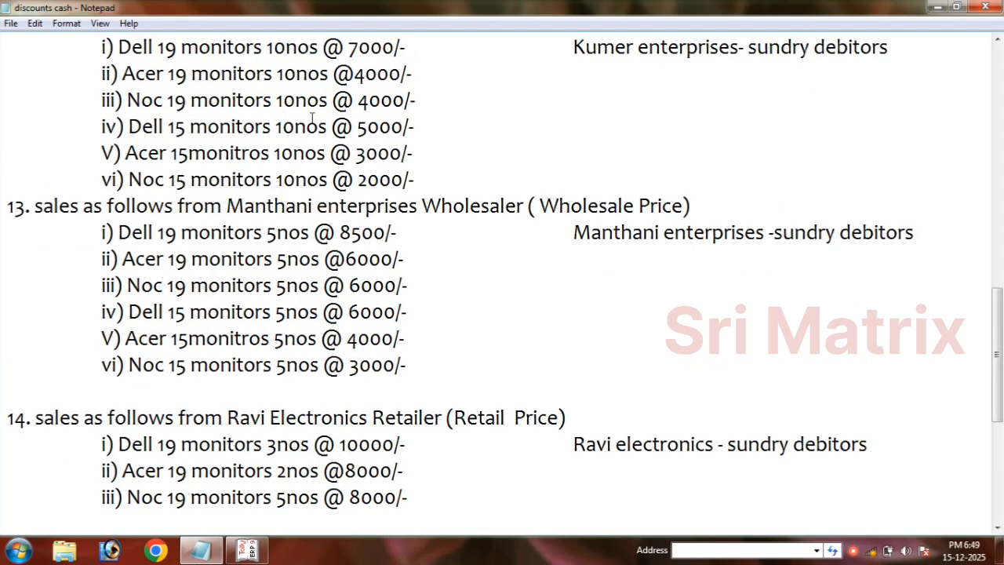
pyautogui.moveTo(279, 155); pyautogui.dragTo(288, 156)
pyautogui.click(277, 342)
pyautogui.moveTo(276, 342); pyautogui.dragTo(284, 339)
pyautogui.scroll(-1, 257, 485)
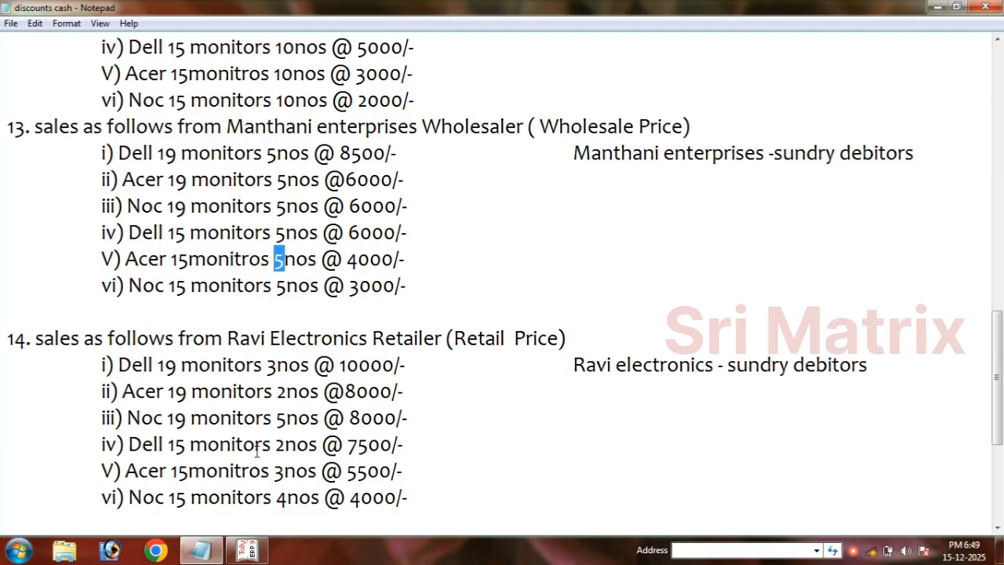
pyautogui.moveTo(273, 471); pyautogui.dragTo(284, 471)
pyautogui.scroll(-2, 278, 469)
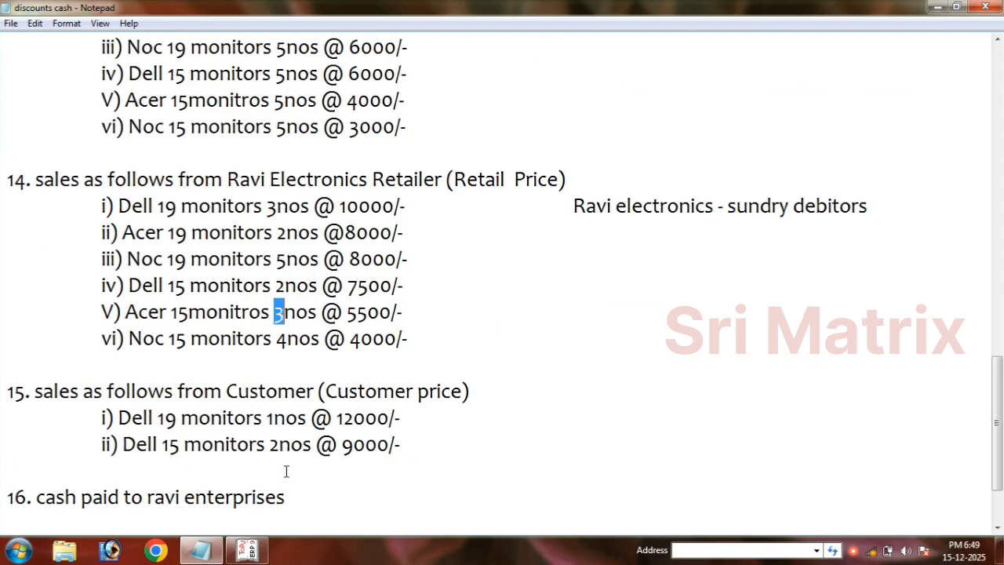
# Compare the Noc 15 quantities in the dealer, wholesale and retail sales, and check the customer sale for that item
pyautogui.scroll(1, 275, 447)
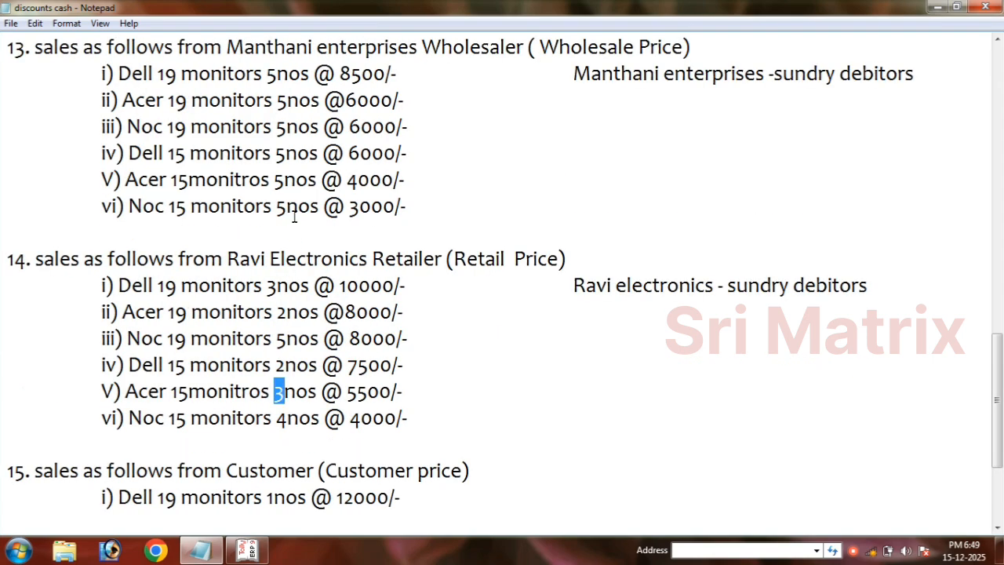
pyautogui.scroll(2, 281, 192)
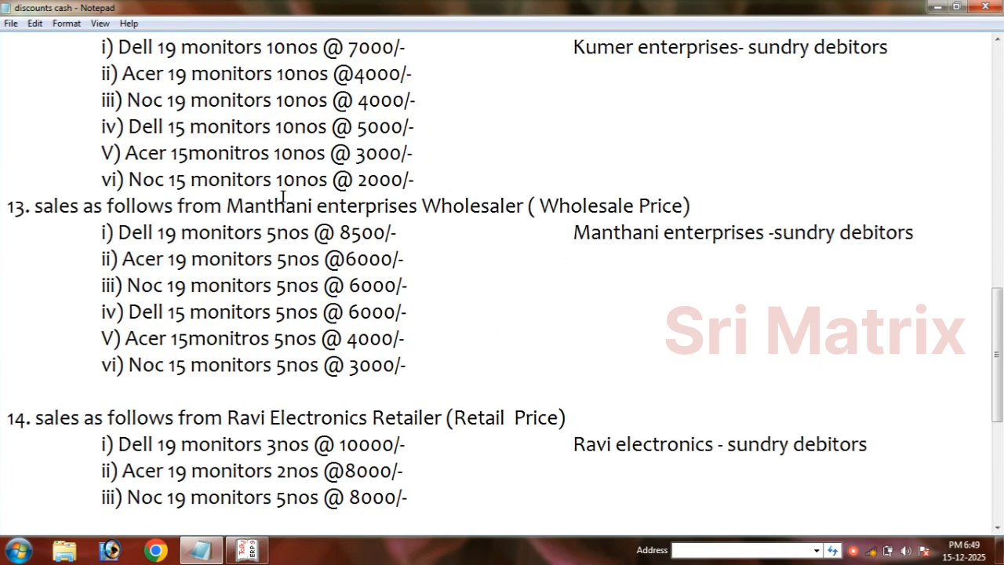
pyautogui.moveTo(279, 179); pyautogui.dragTo(296, 179)
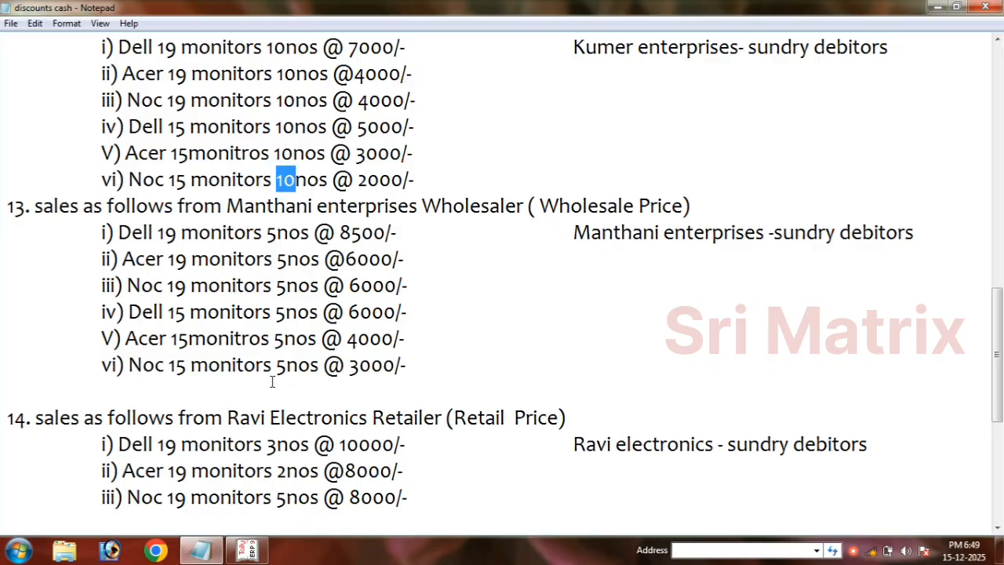
pyautogui.scroll(-1, 276, 398)
pyautogui.scroll(-1, 276, 398)
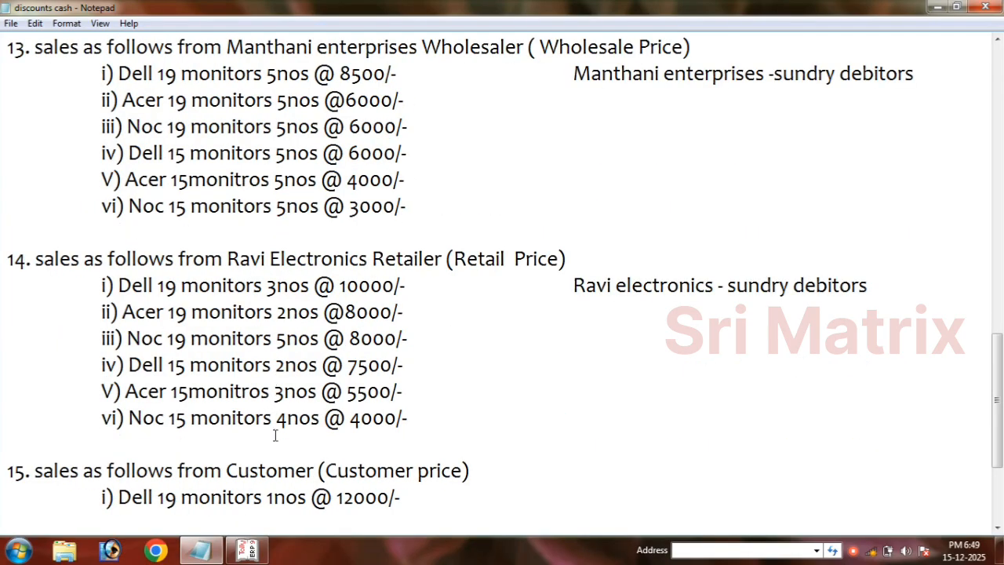
pyautogui.moveTo(276, 418); pyautogui.dragTo(287, 418)
pyautogui.scroll(-1, 284, 430)
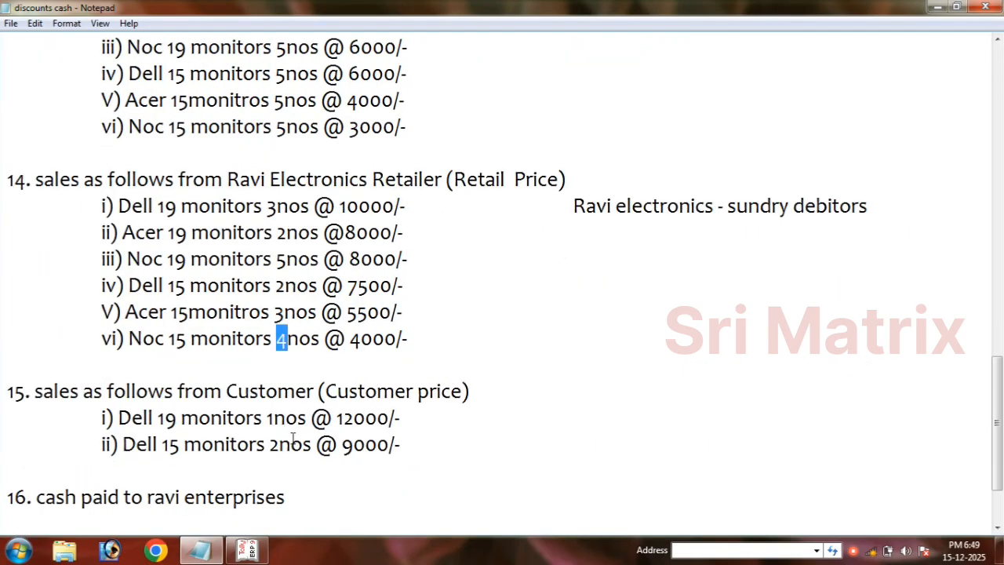
# Review the sales transactions for all price levels and the cash payment and receipt entries that follow them
pyautogui.scroll(1, 289, 400)
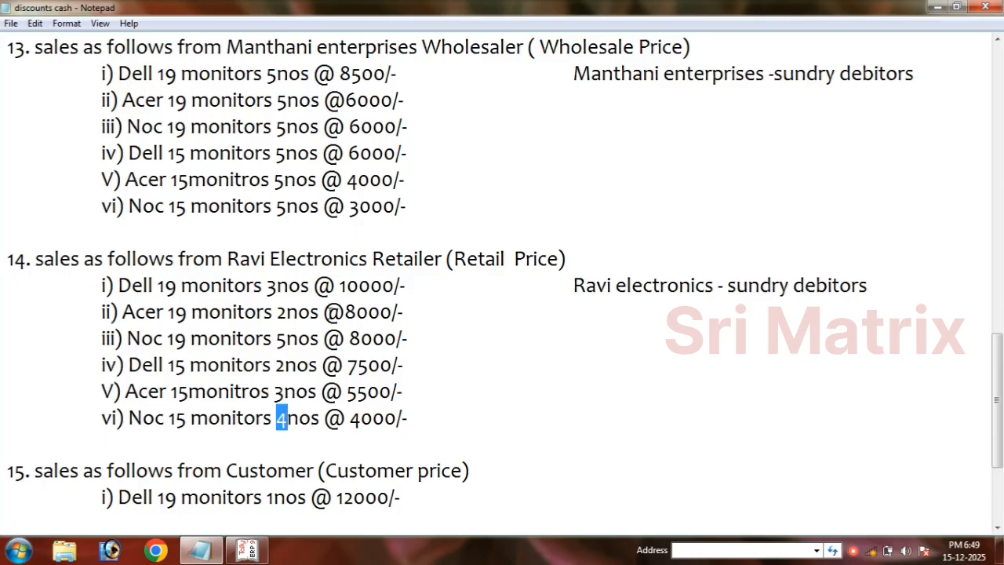
pyautogui.scroll(-1, 325, 309)
pyautogui.scroll(-1, 318, 287)
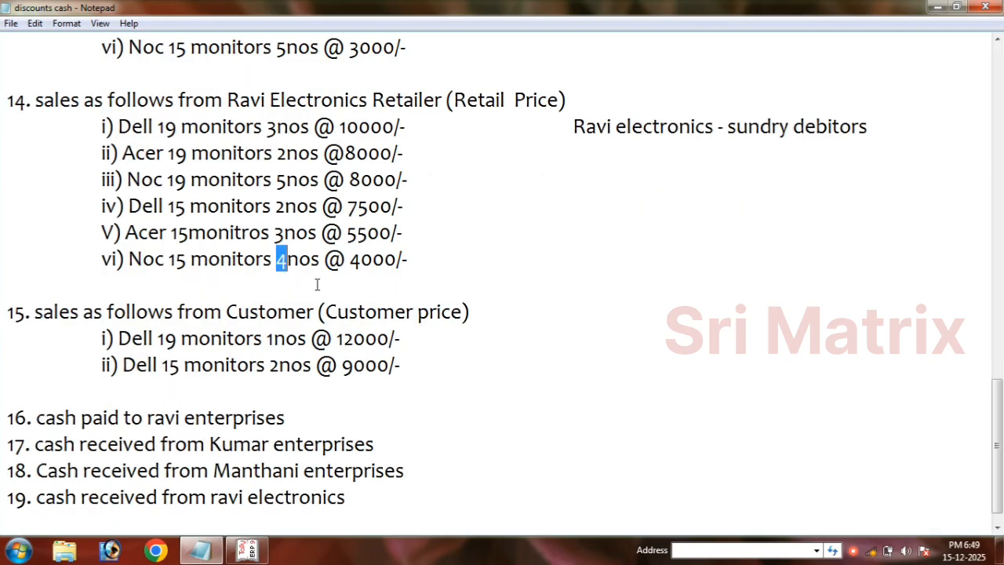
pyautogui.scroll(3, 318, 287)
pyautogui.scroll(1, 318, 285)
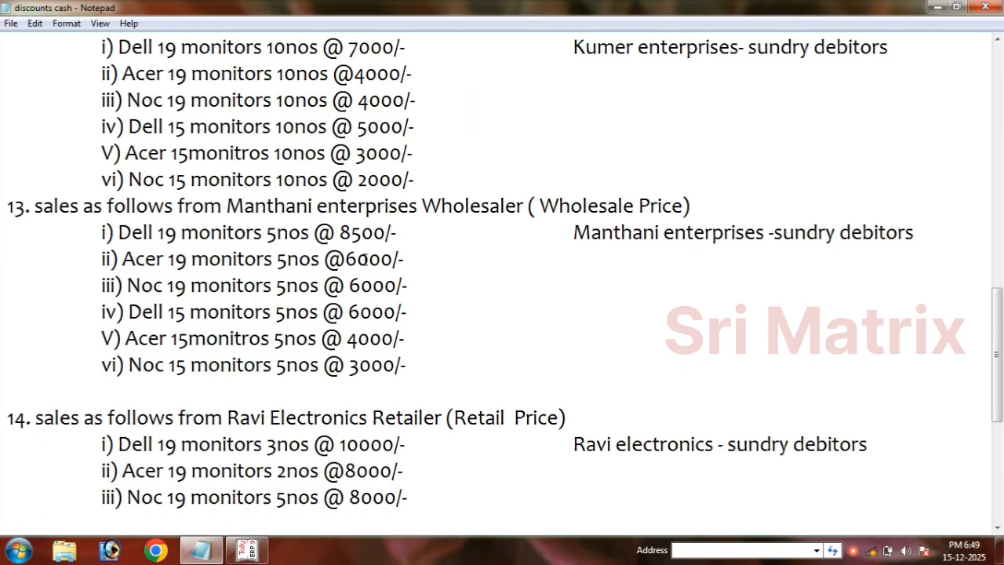
pyautogui.scroll(2, 365, 260)
pyautogui.scroll(-2, 362, 263)
pyautogui.scroll(-2, 303, 285)
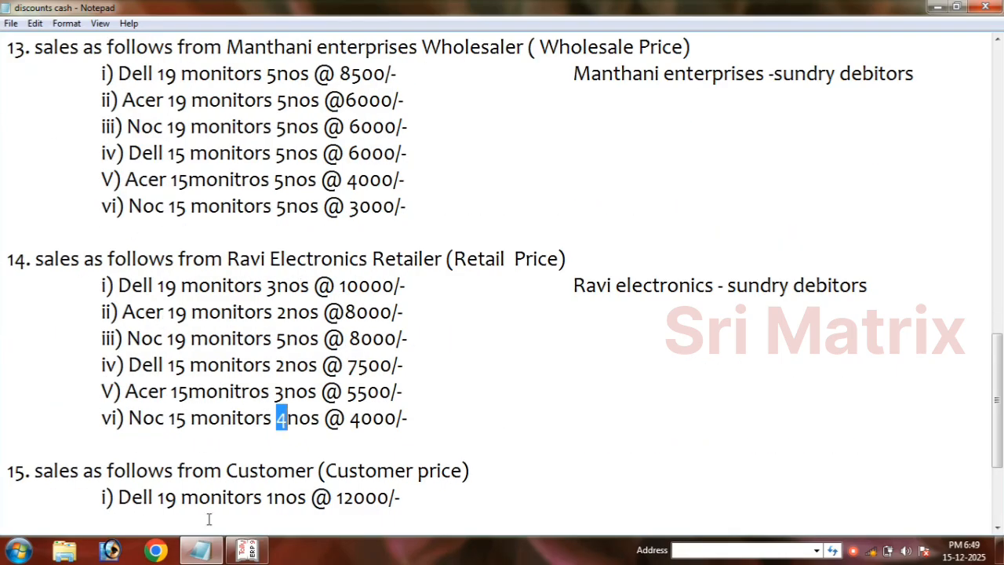
# Switch to Tally.ERP 9, leave the sales voucher's reference number empty and choose Ravi Electronics as the party account
pyautogui.click(248, 550)
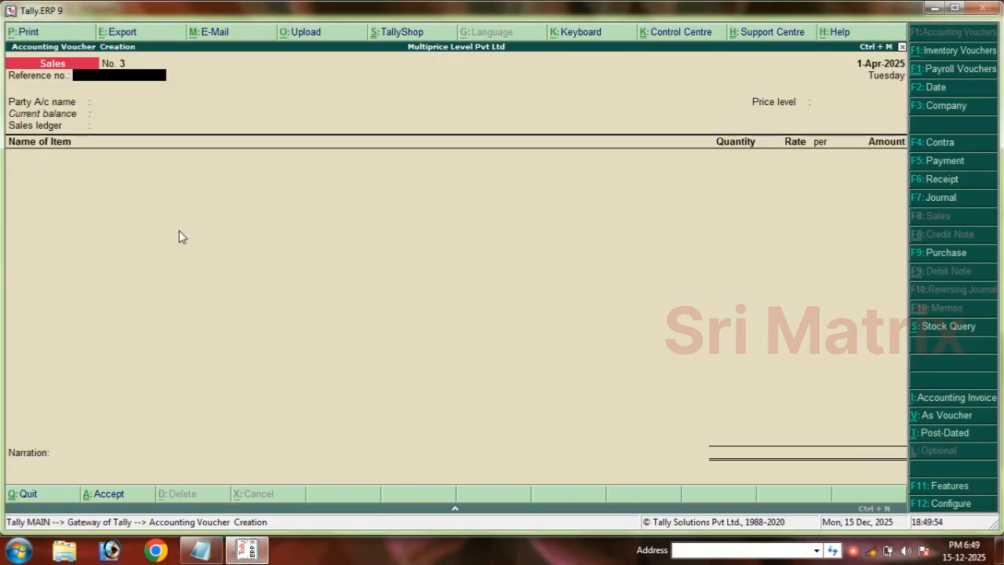
pyautogui.press('Return')
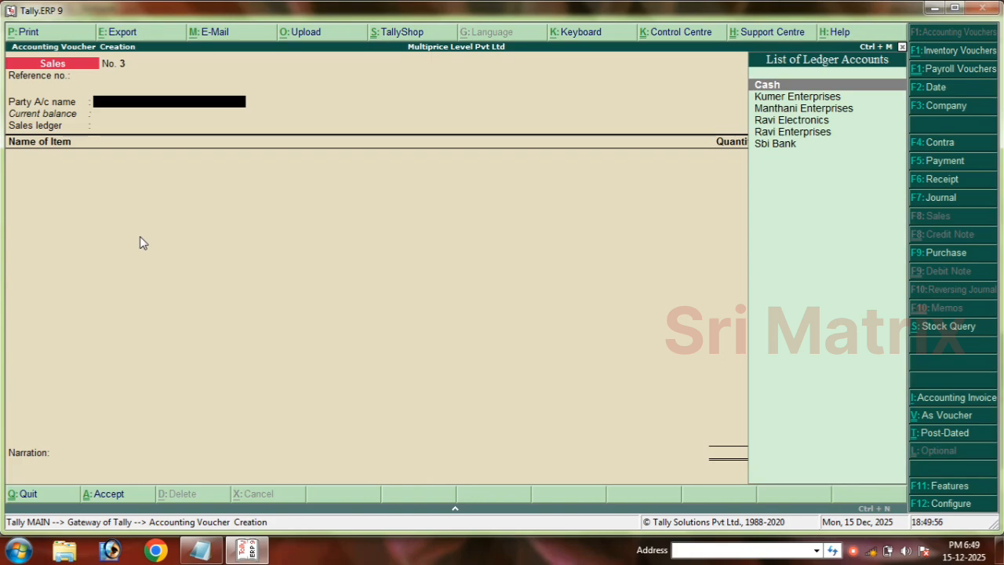
pyautogui.press('Down')
pyautogui.press('Down')
pyautogui.press('Down')
pyautogui.press('Return')
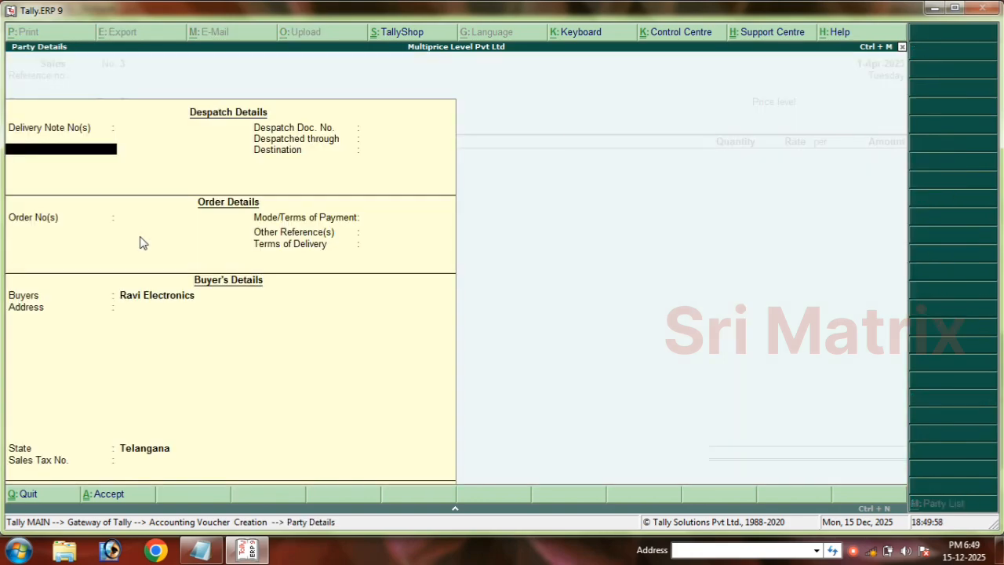
# Leave the despatch and order details empty and keep Ravi Electronics as buyer with the state Telangana
pyautogui.press('Return')
pyautogui.press('Return')
pyautogui.press('Return')
pyautogui.press('Return')
pyautogui.press('Return')
pyautogui.press('Return')
pyautogui.press('Return')
pyautogui.press('Return')
pyautogui.press('Return')
pyautogui.press('Return')
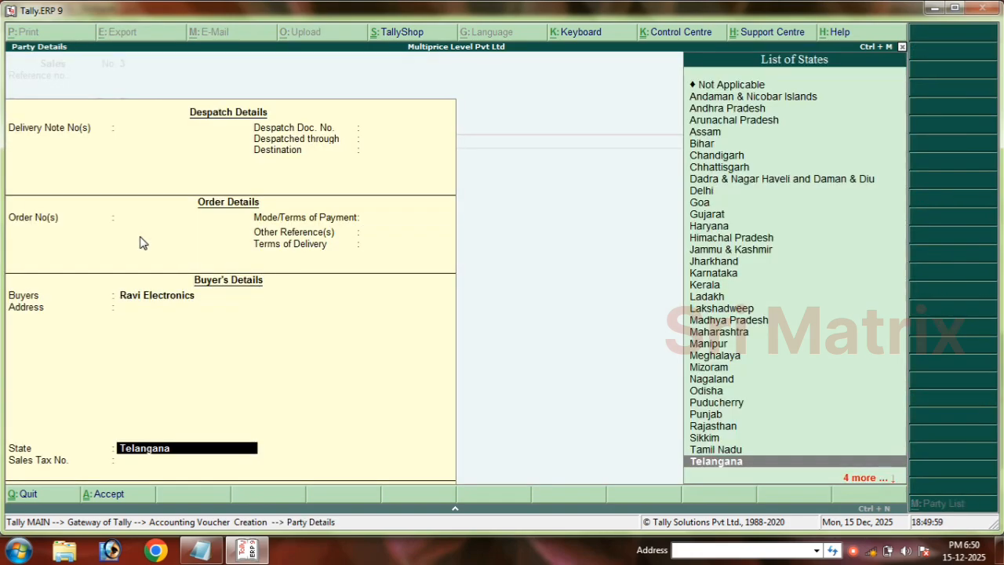
# Set the voucher's price level to Retailer Price and its sales ledger to Sales
pyautogui.press('Down')
pyautogui.press('Down')
pyautogui.press('Down')
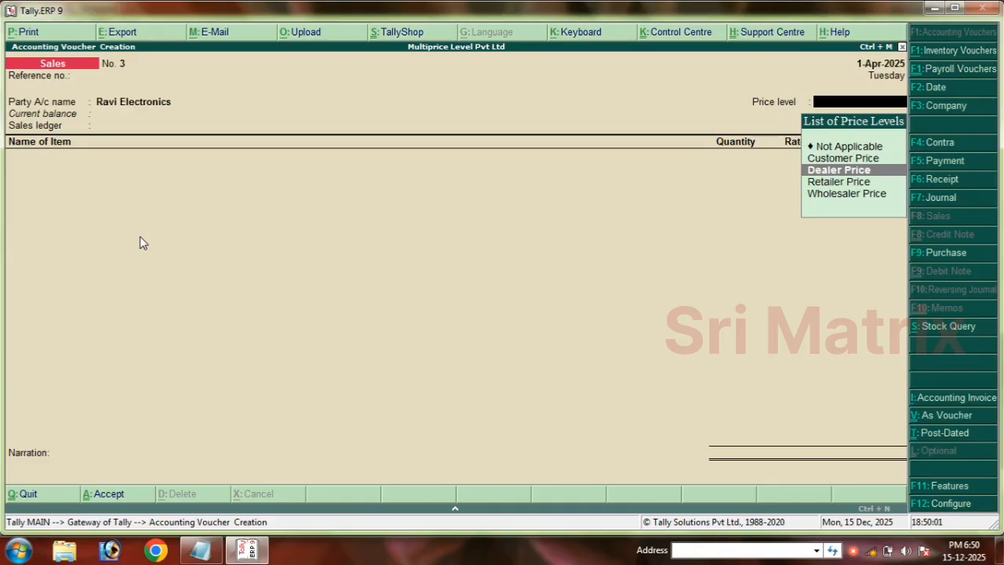
pyautogui.press('Return')
pyautogui.press('Return')
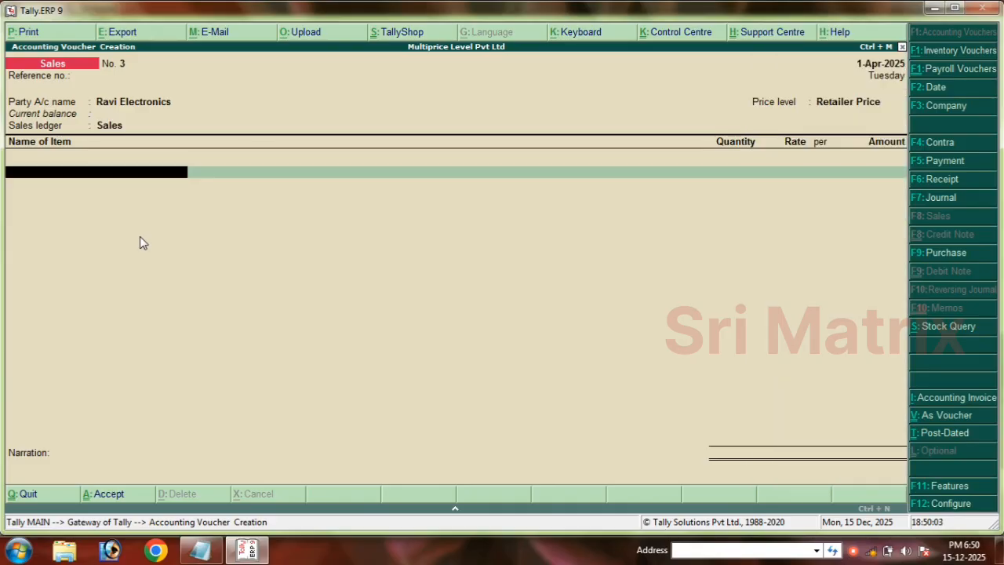
# Look up the first Ravi Electronics item in Notepad, and return to Tally.ERP 9 to choose Dell 19 as the voucher's first item
pyautogui.click(201, 550)
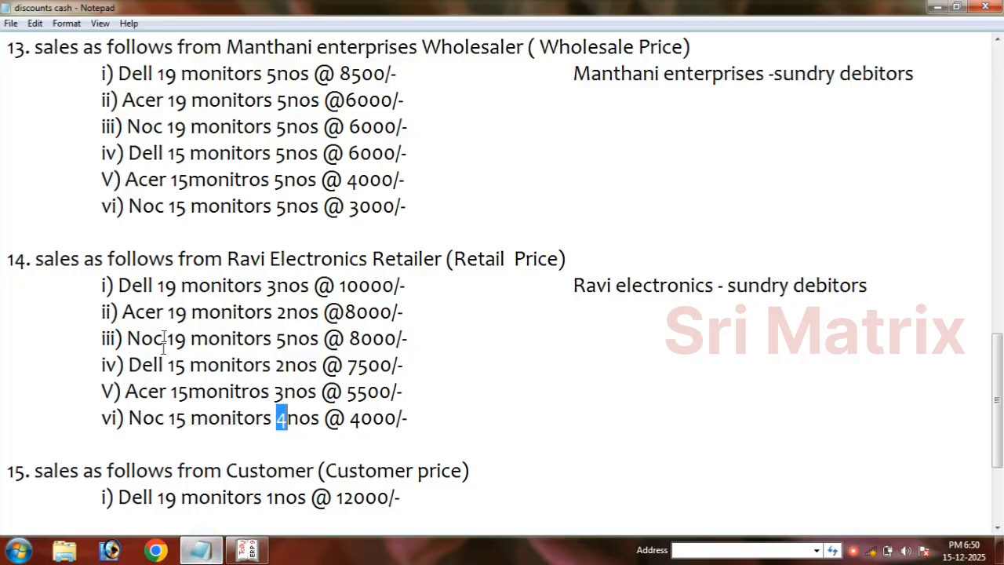
pyautogui.moveTo(118, 287); pyautogui.dragTo(407, 289)
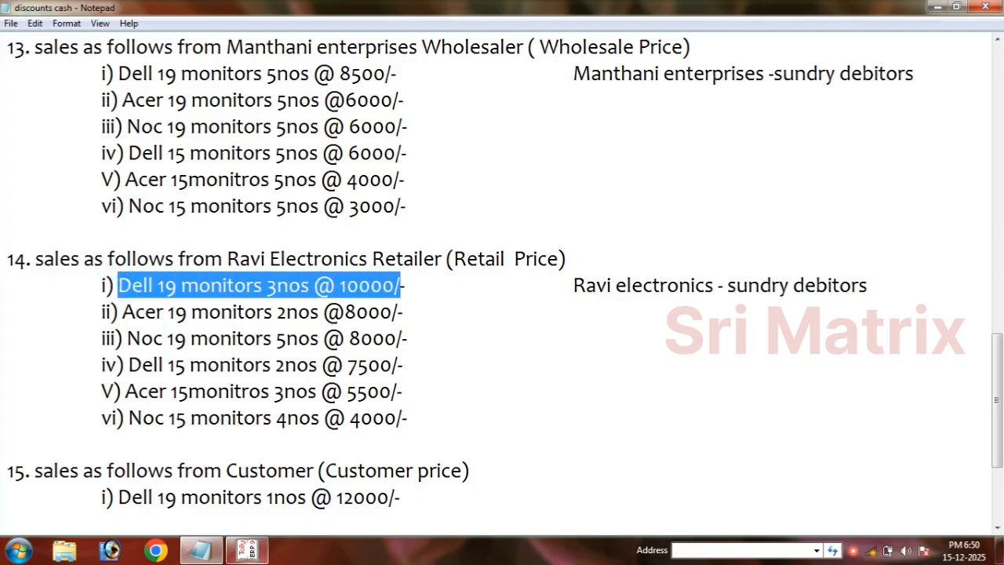
pyautogui.click(248, 550)
pyautogui.write('D')
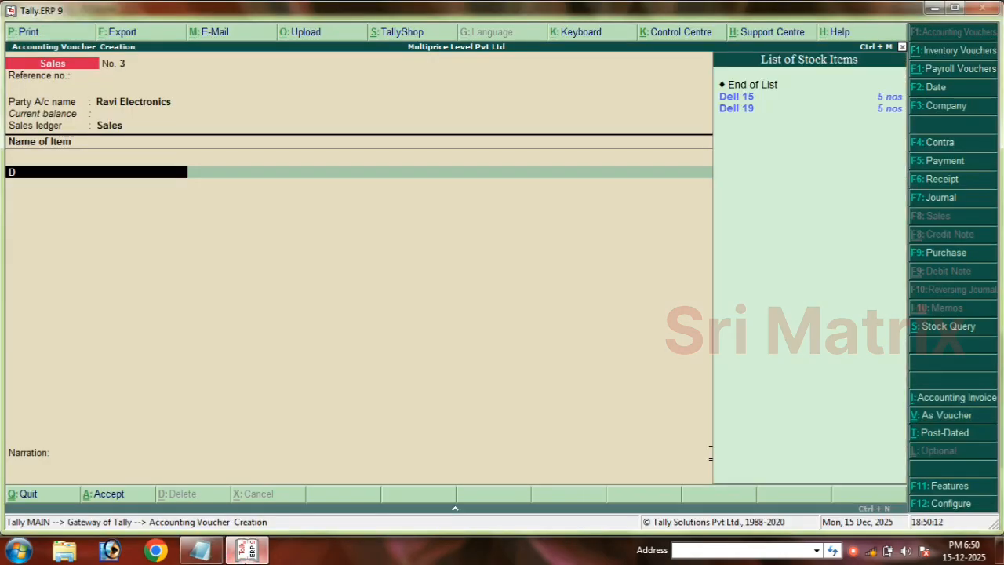
pyautogui.press('Down')
pyautogui.press('Return')
# Allocate 3 nos of Dell 19 from Main Location at a rate of 10000 and close the allocation
pyautogui.write('M')
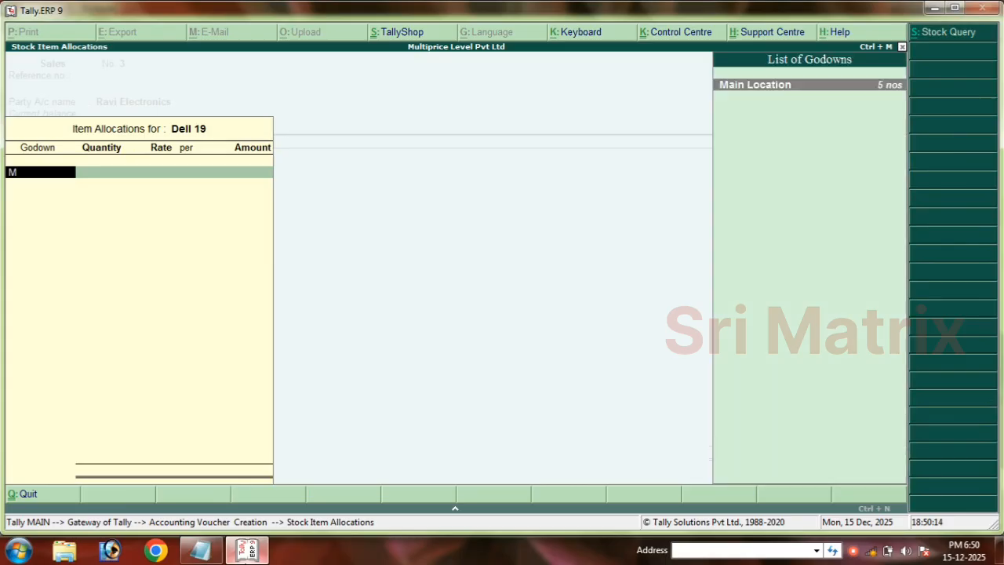
pyautogui.press('Return')
pyautogui.write('3')
pyautogui.press('Return')
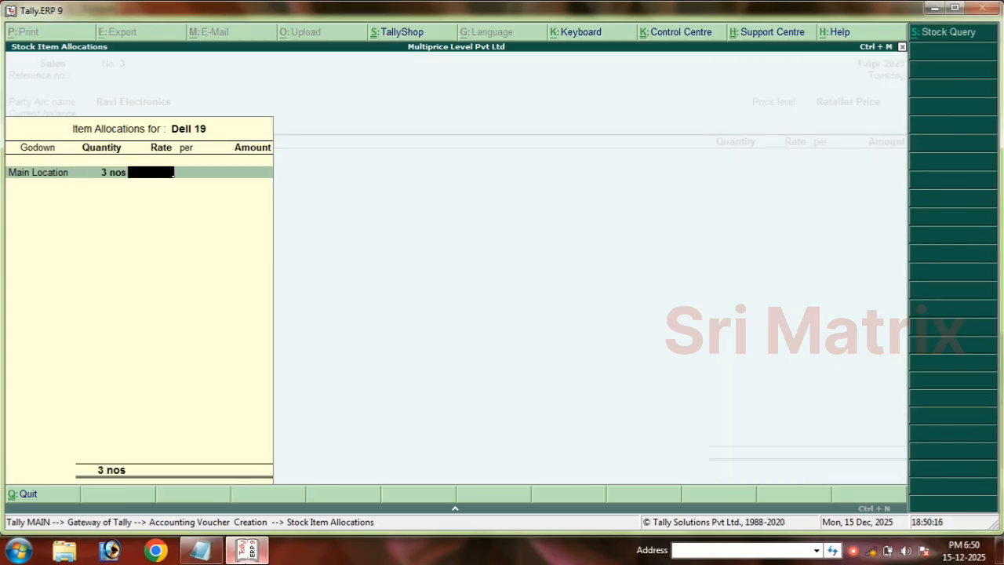
pyautogui.write('10000')
pyautogui.press('Return')
pyautogui.press('Return')
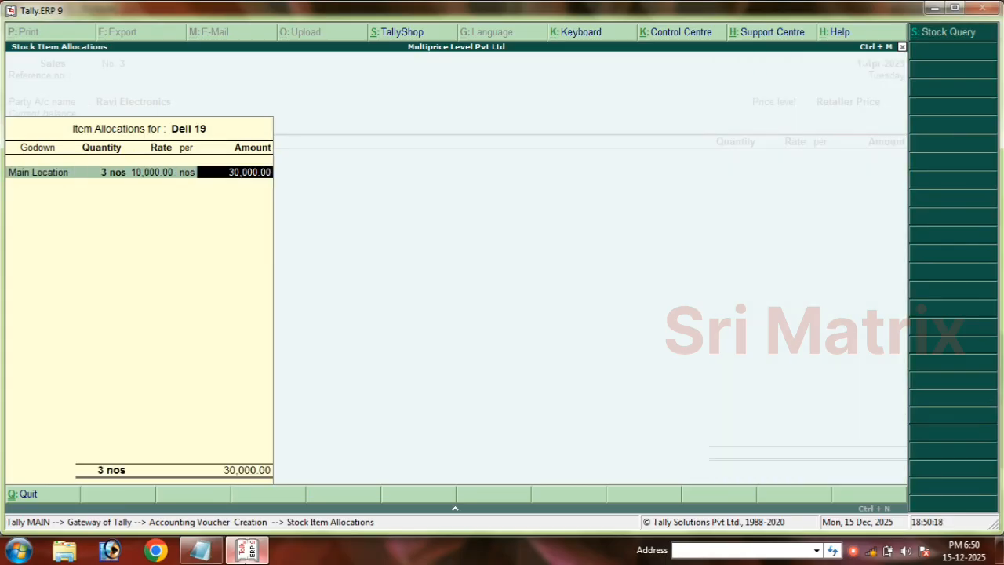
pyautogui.press('Return')
pyautogui.press('Return')
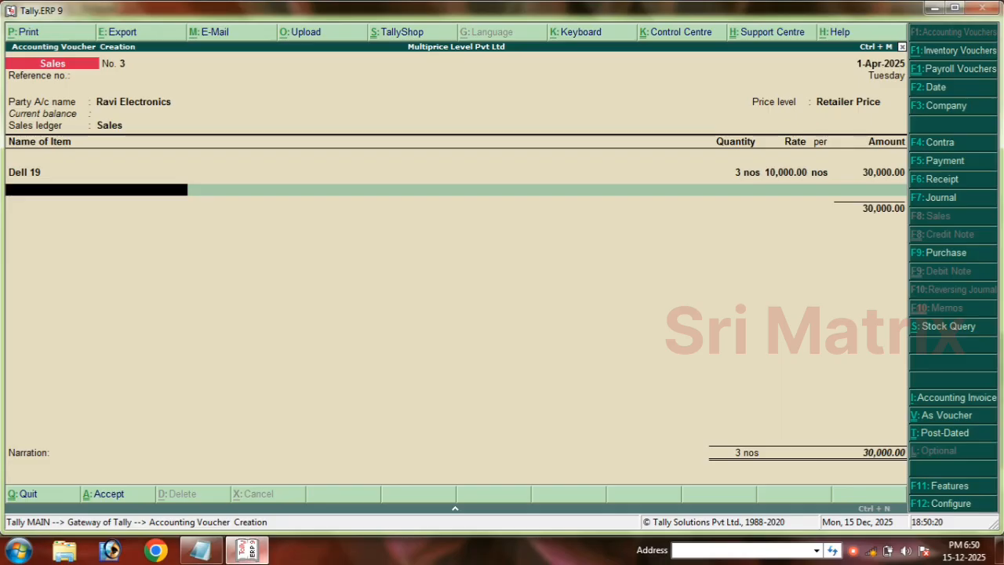
# Look up the second Ravi Electronics item in Notepad, and return to Tally.ERP 9 to choose Acer 19 as the voucher's second item
pyautogui.click(200, 554)
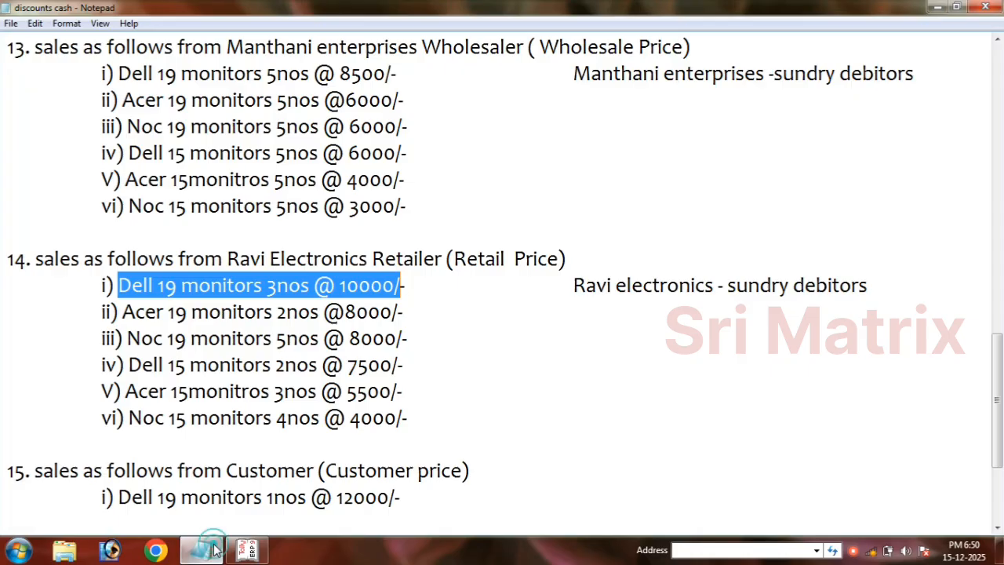
pyautogui.click(188, 314)
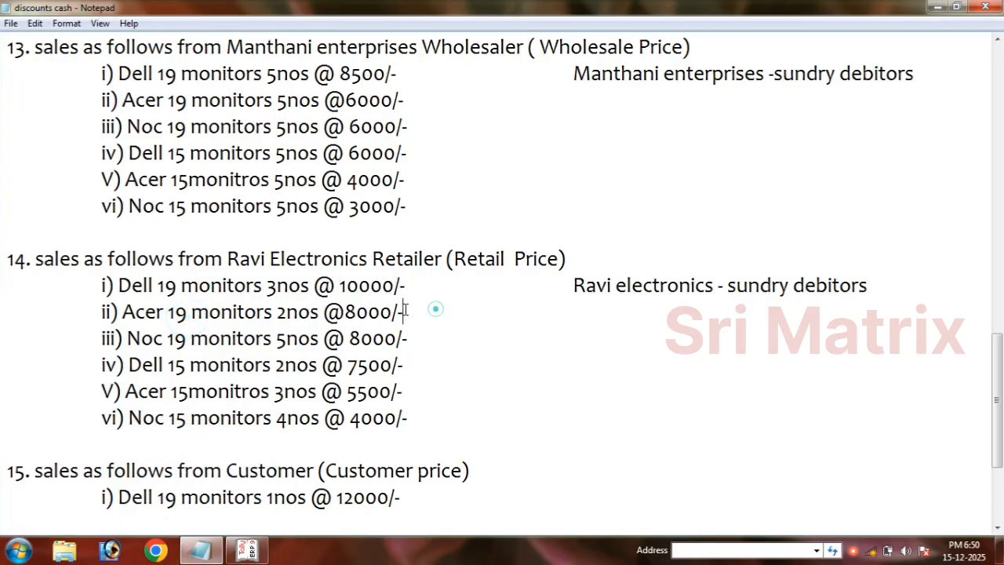
pyautogui.moveTo(437, 310); pyautogui.dragTo(113, 311)
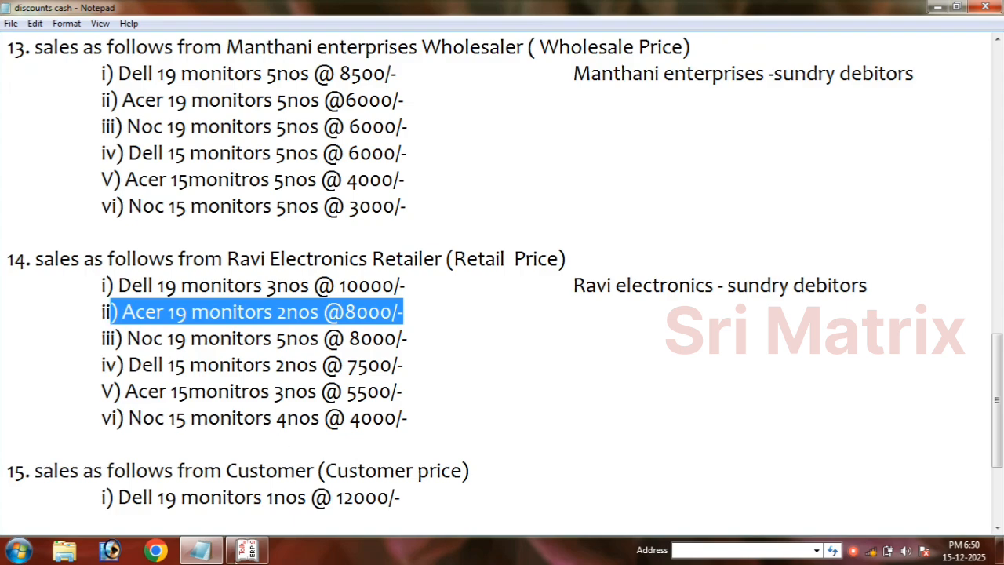
pyautogui.click(245, 551)
pyautogui.write('Ac')
pyautogui.press('Down')
pyautogui.press('Down')
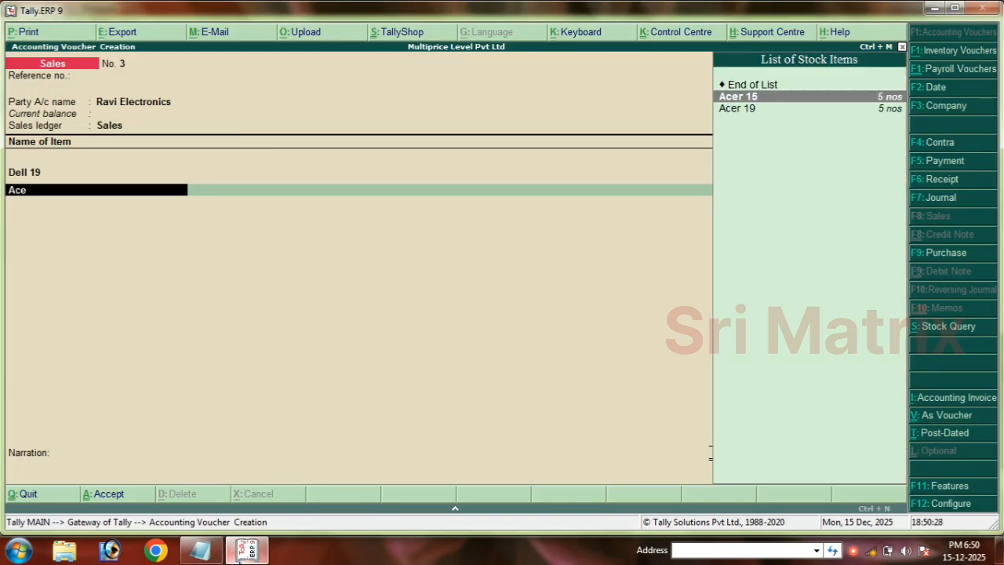
pyautogui.press('Return')
# Allocate 2 nos of Acer 19 from Main Location at a rate of 8000, checking the rate in Notepad, and close the allocation
pyautogui.press('Return')
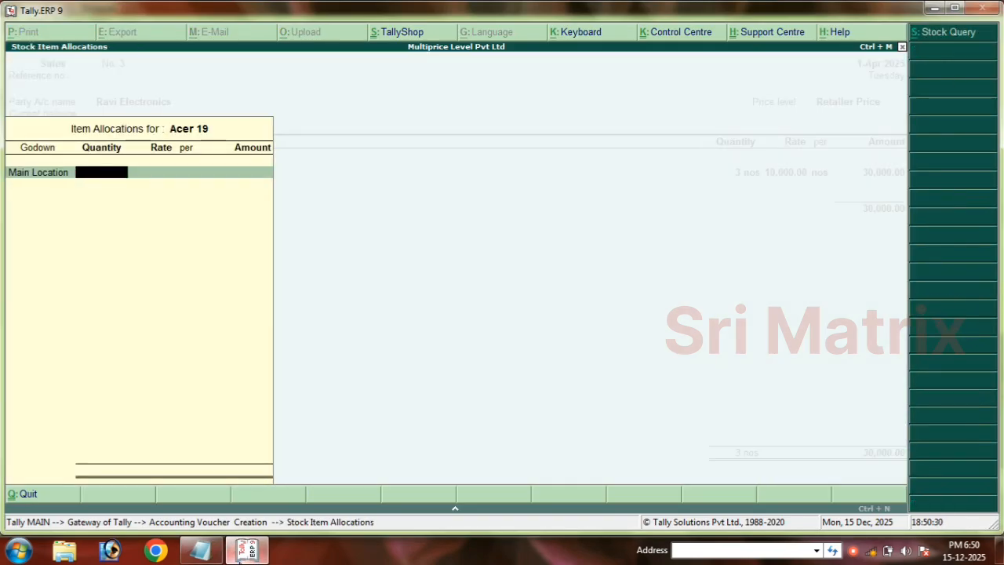
pyautogui.press('Return')
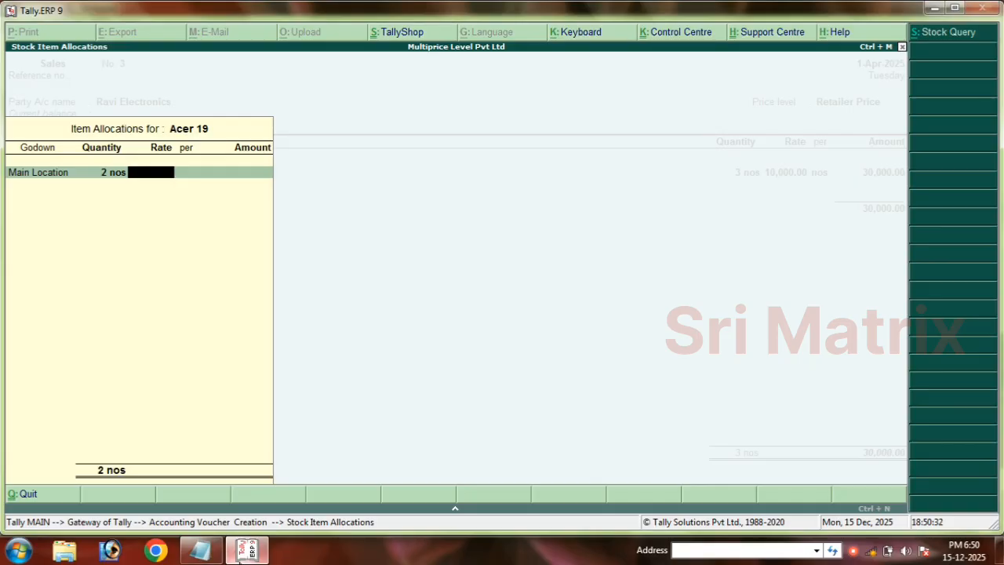
pyautogui.click(200, 549)
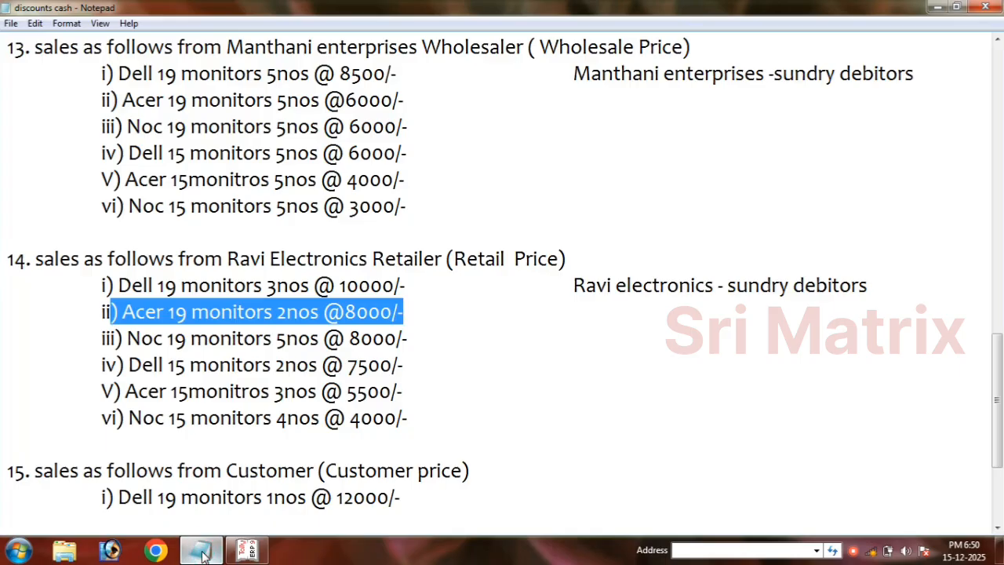
pyautogui.click(249, 551)
pyautogui.write('8,')
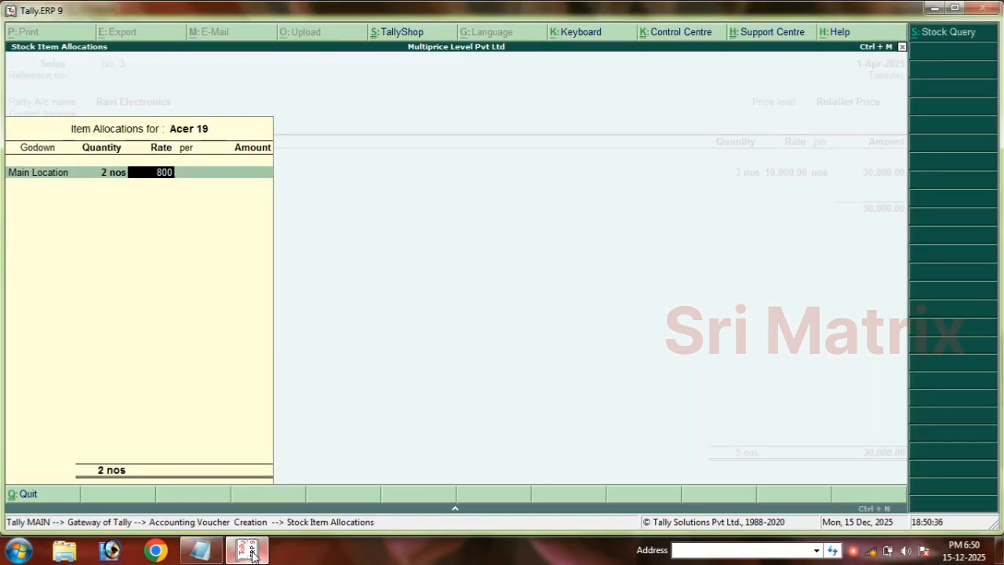
pyautogui.write('000')
pyautogui.press('Return')
pyautogui.press('Return')
pyautogui.press('Return')
pyautogui.press('Return')
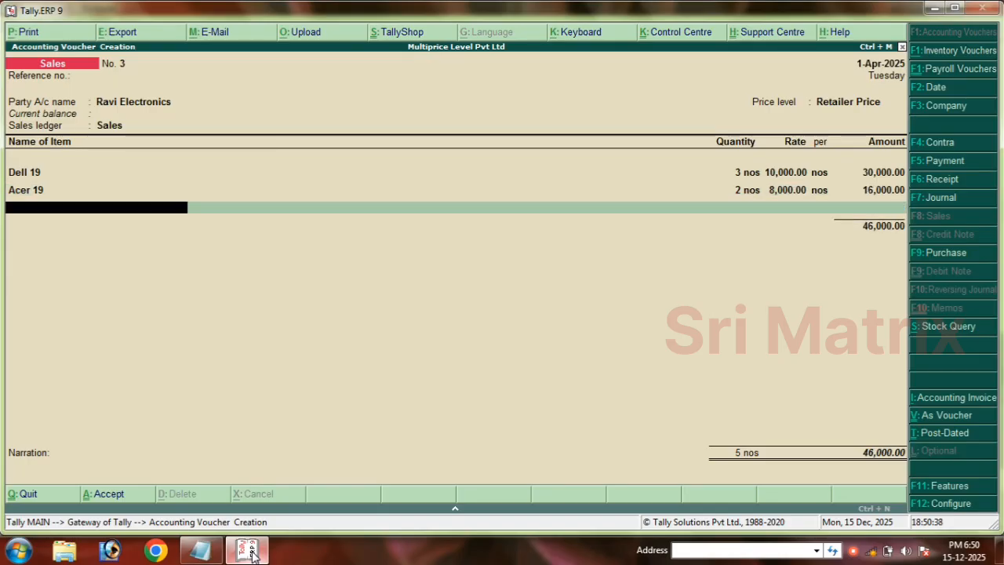
# Look up the third Ravi Electronics item in Notepad, and return to Tally.ERP 9 to choose Noc 19 as the voucher's third item
pyautogui.click(200, 549)
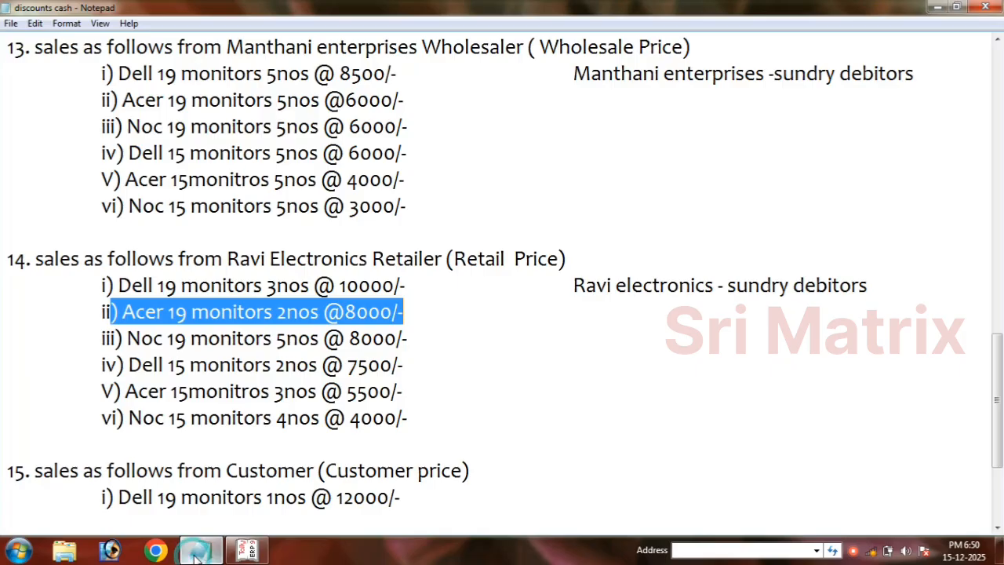
pyautogui.moveTo(420, 338); pyautogui.dragTo(96, 350)
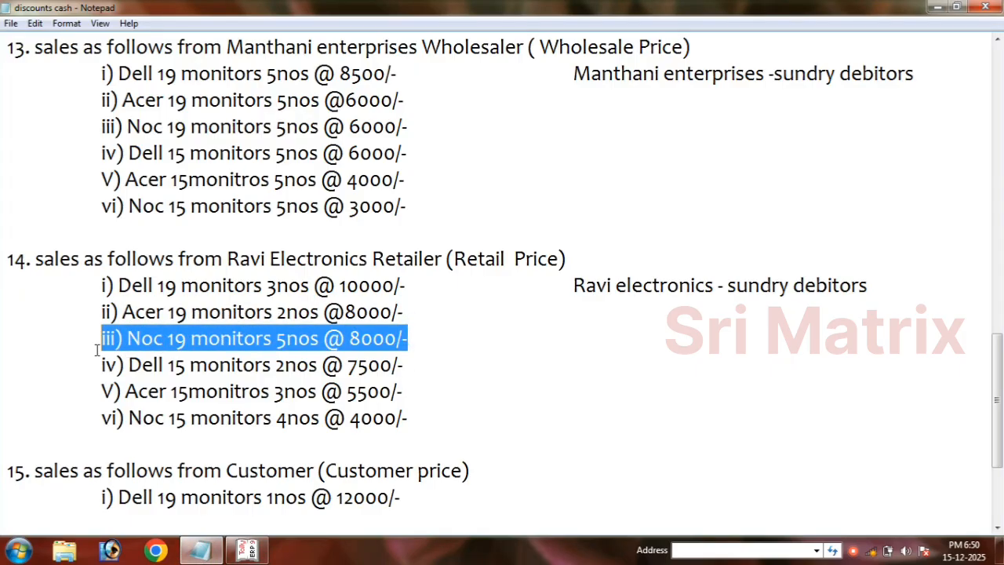
pyautogui.click(246, 549)
pyautogui.write('No')
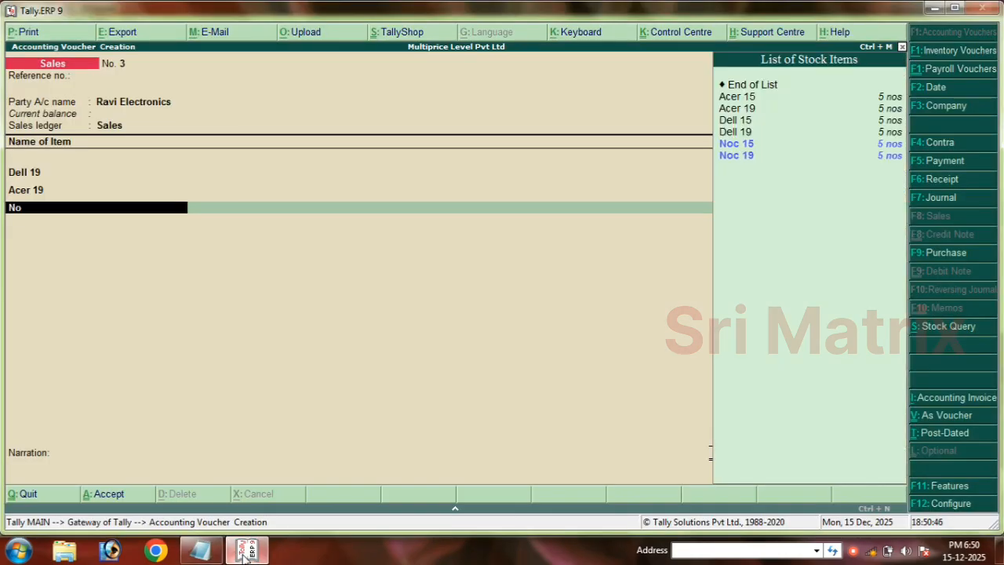
pyautogui.press('Down')
pyautogui.press('Down')
pyautogui.press('Return')
# Allocate 5 nos of Noc 19 from Main Location at a rate of 8000, checking the rate in Notepad, and close the allocation
pyautogui.write('M')
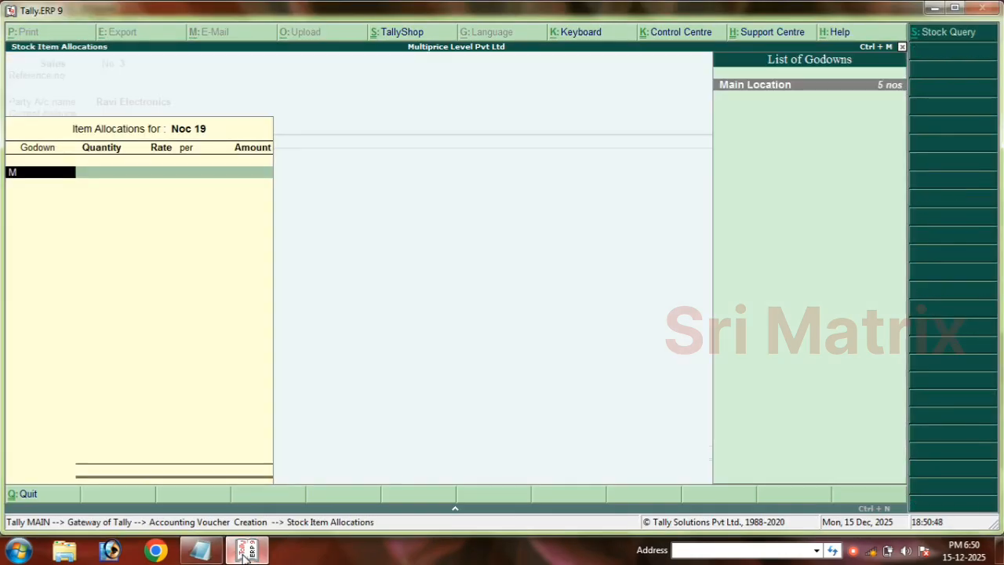
pyautogui.press('Return')
pyautogui.write('5')
pyautogui.press('Return')
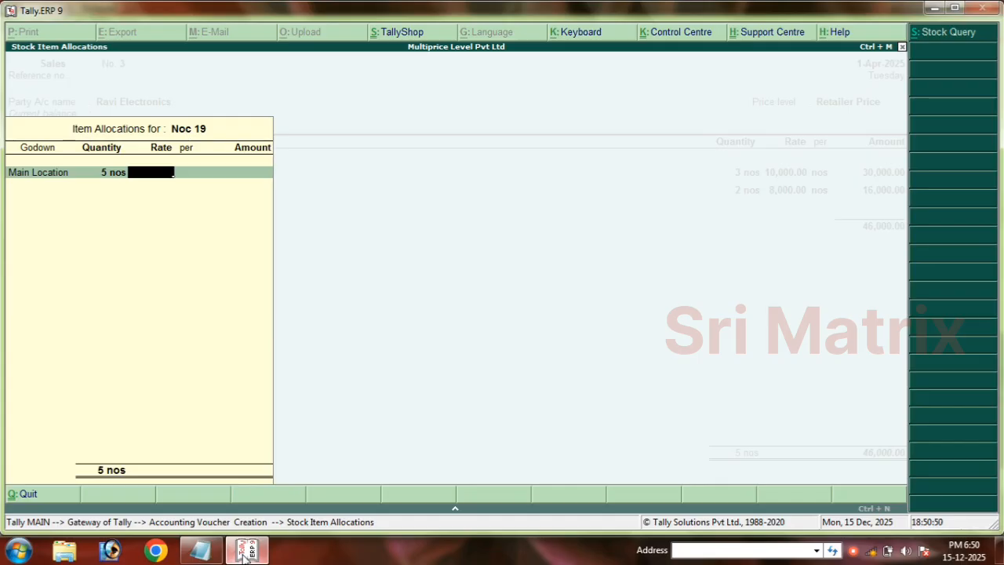
pyautogui.click(246, 553)
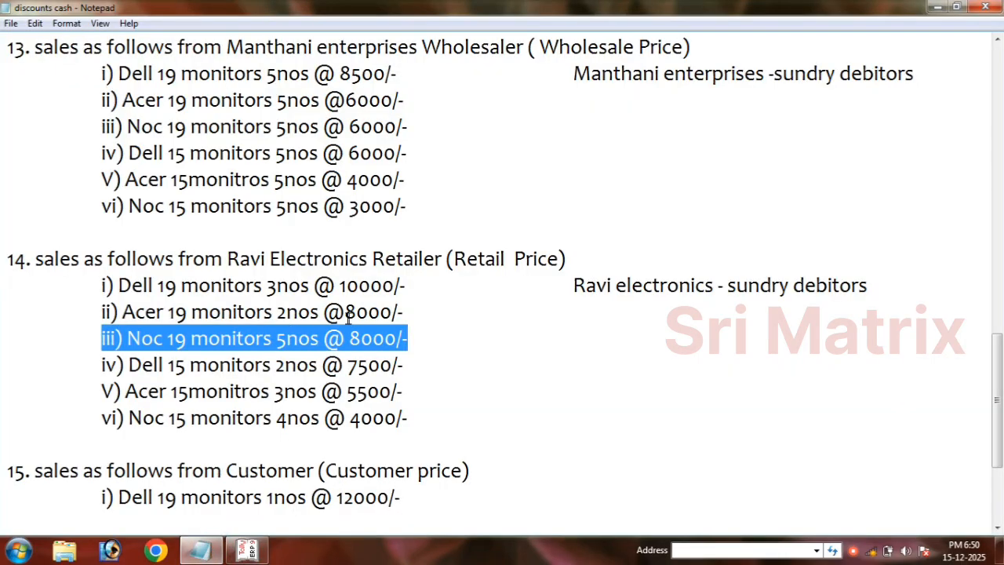
pyautogui.click(245, 551)
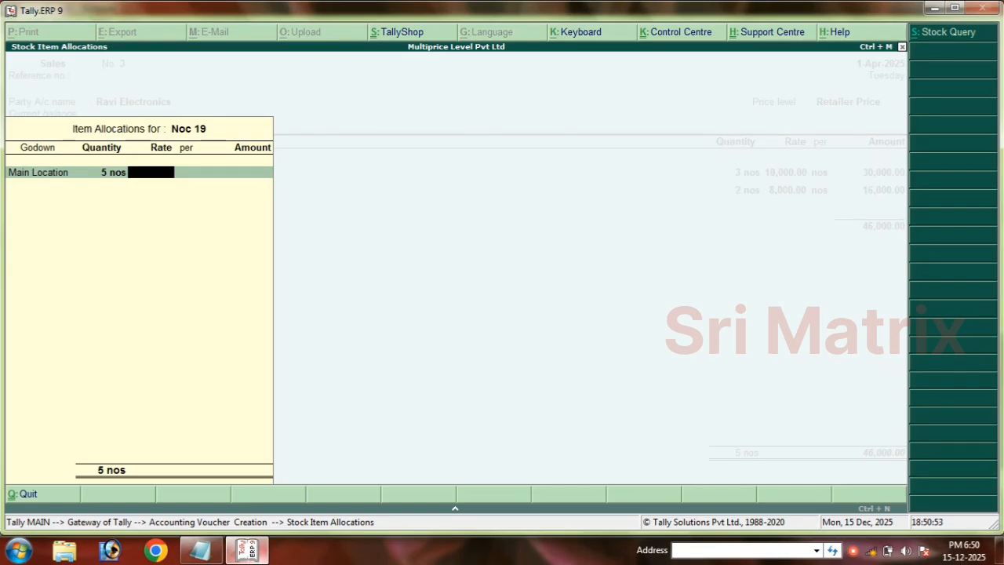
pyautogui.press('Return')
pyautogui.press('Return')
pyautogui.press('Return')
pyautogui.press('Return')
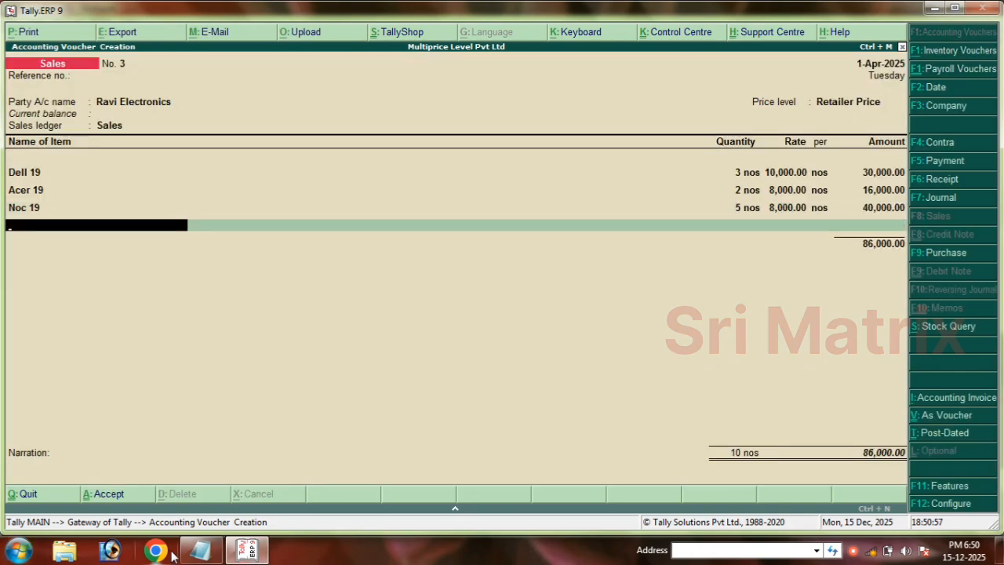
# Look up the fourth Ravi Electronics item in Notepad, and return to Tally.ERP 9 to choose Dell 15 as the voucher's fourth item
pyautogui.click(200, 550)
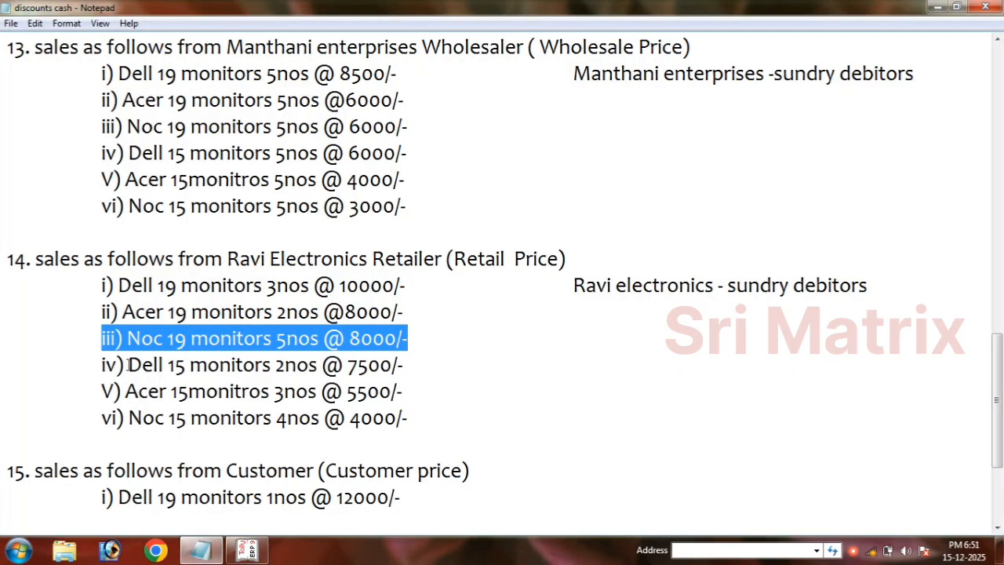
pyautogui.moveTo(128, 364); pyautogui.dragTo(405, 367)
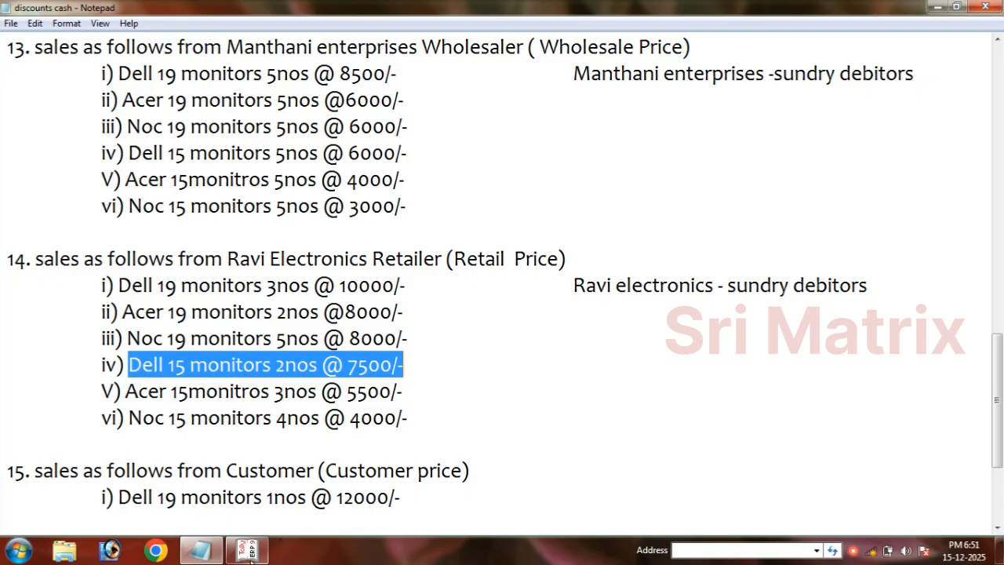
pyautogui.click(247, 551)
pyautogui.write('De')
pyautogui.press('Down')
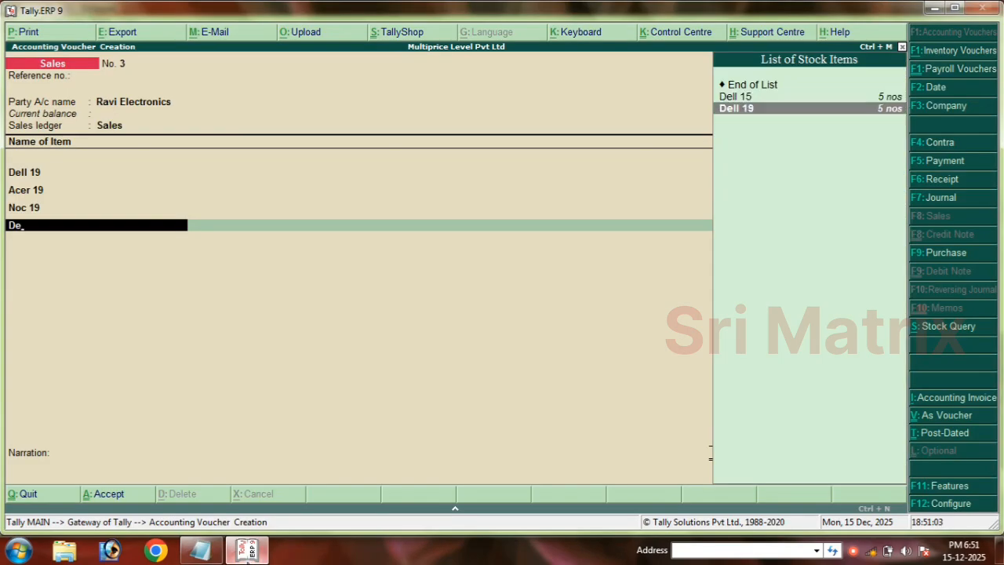
pyautogui.press('Up')
pyautogui.press('Return')
# Allocate 2 nos of Dell 15 from Main Location at a rate of 7500, checking the rate in Notepad, and close the allocation
pyautogui.press('Return')
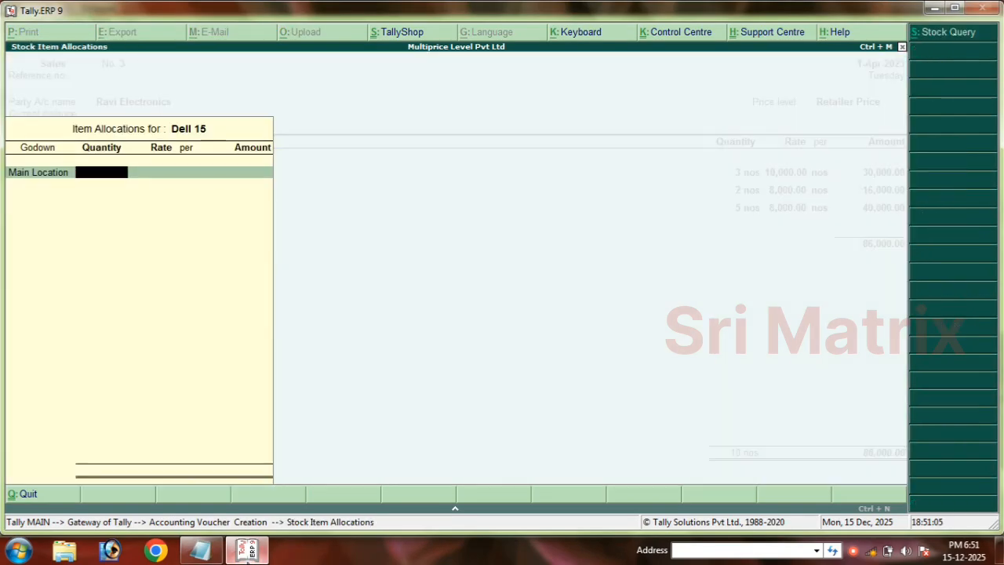
pyautogui.write('2')
pyautogui.press('Return')
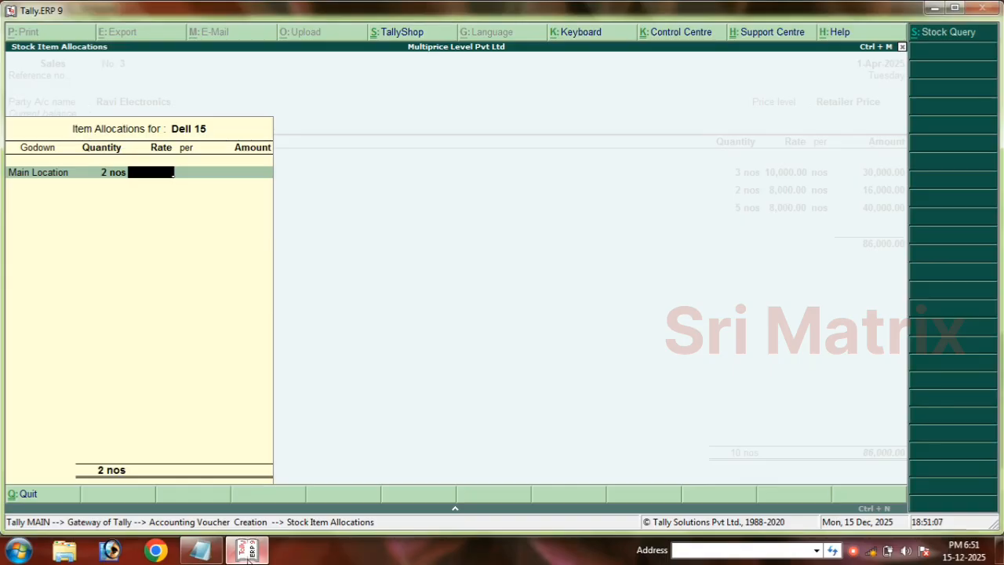
pyautogui.click(201, 550)
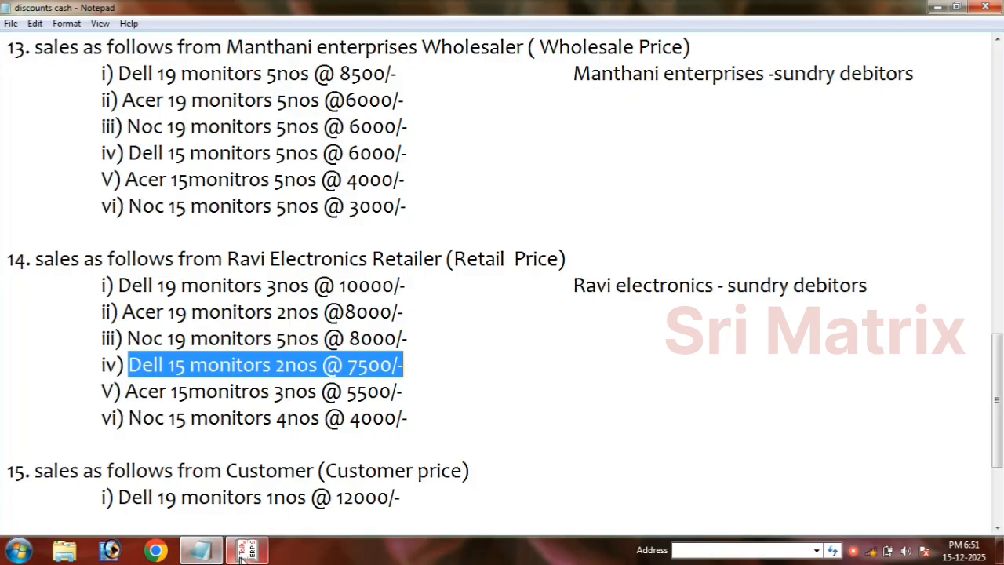
pyautogui.click(247, 550)
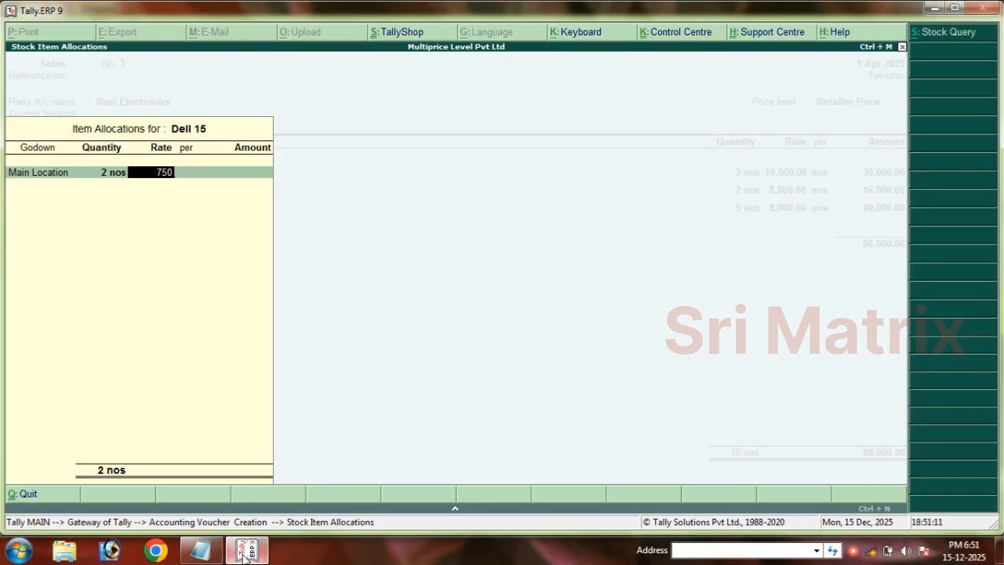
pyautogui.press('Return')
pyautogui.press('Return')
pyautogui.press('Return')
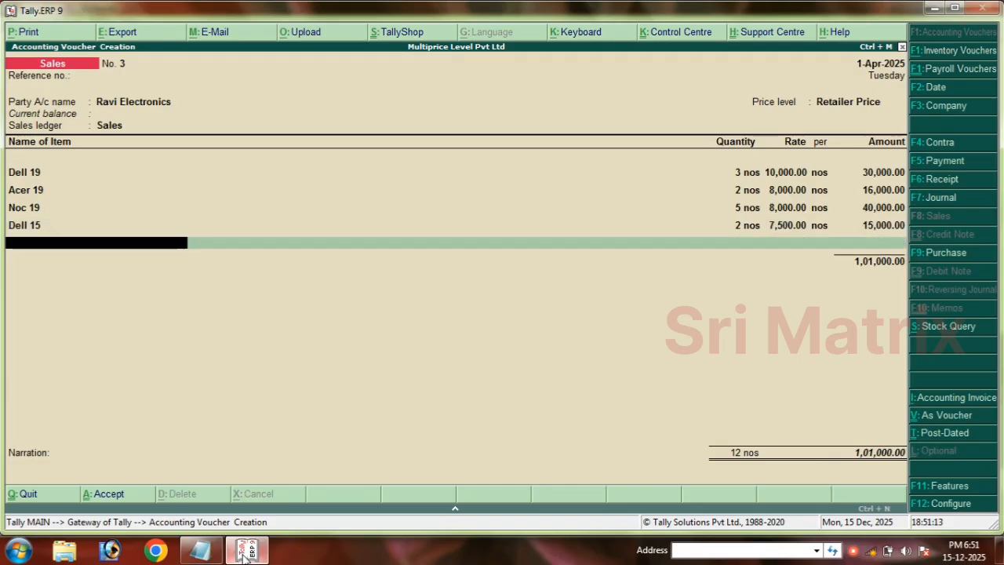
# Choose Acer 15 as the fifth item and allocate 3 nos from Main Location, checking the quantity in Notepad
pyautogui.write('Ac')
pyautogui.press('Return')
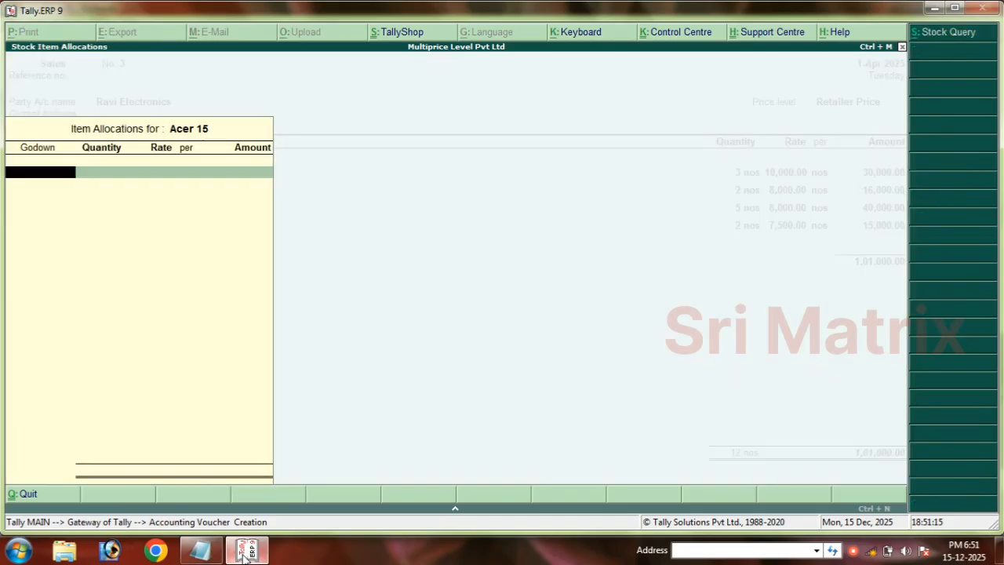
pyautogui.press('Return')
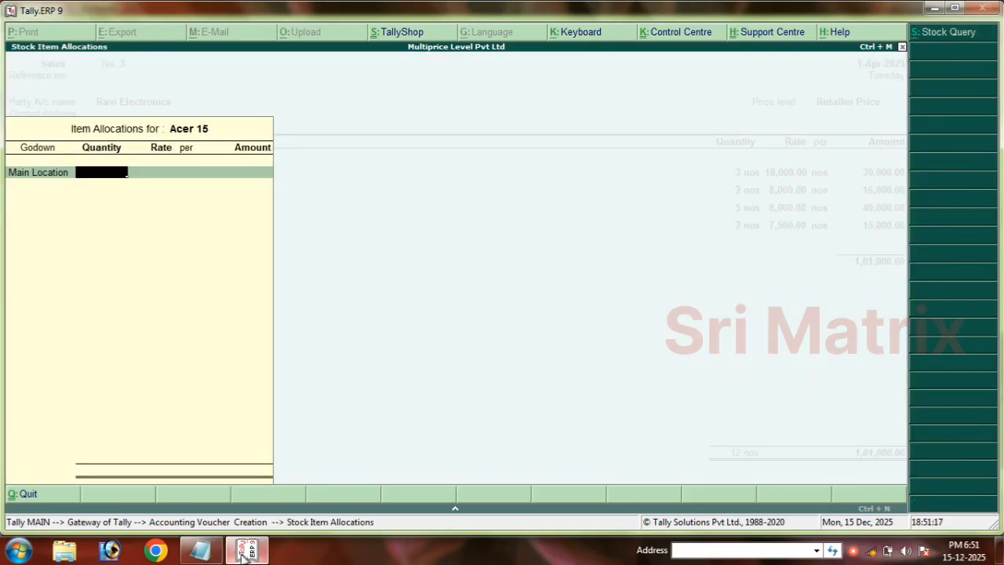
pyautogui.click(200, 551)
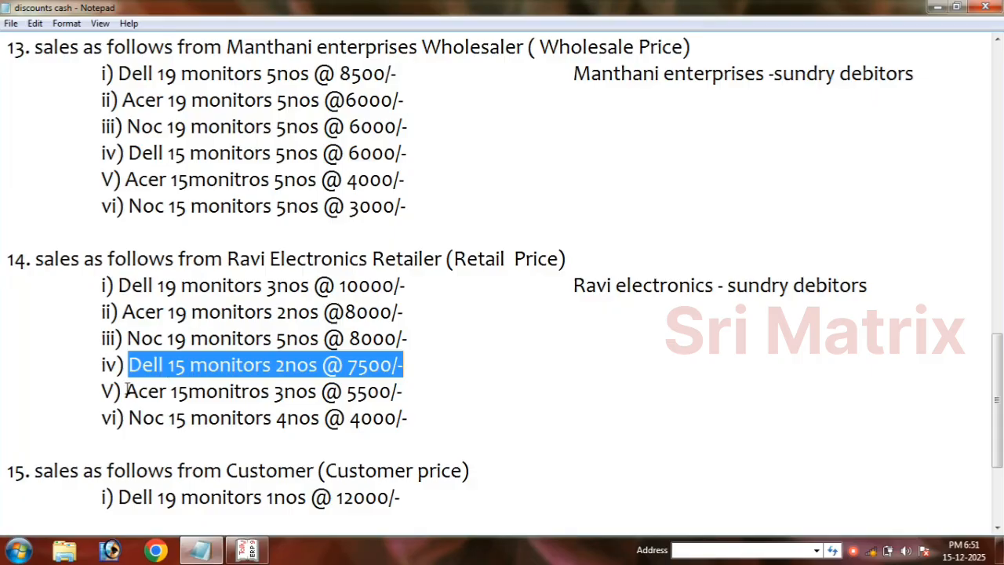
pyautogui.moveTo(126, 390); pyautogui.dragTo(408, 381)
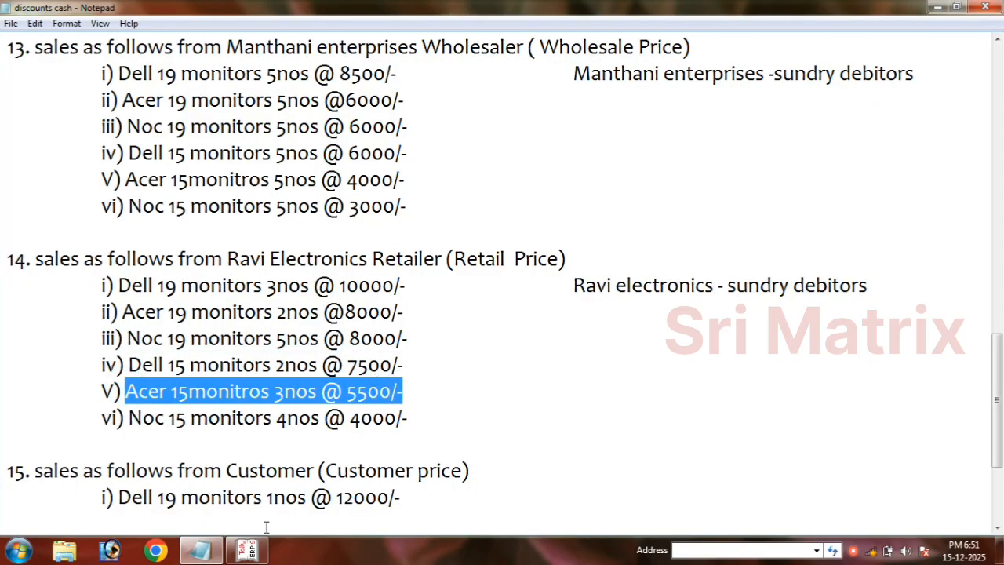
pyautogui.click(248, 551)
pyautogui.write('3')
pyautogui.press('Return')
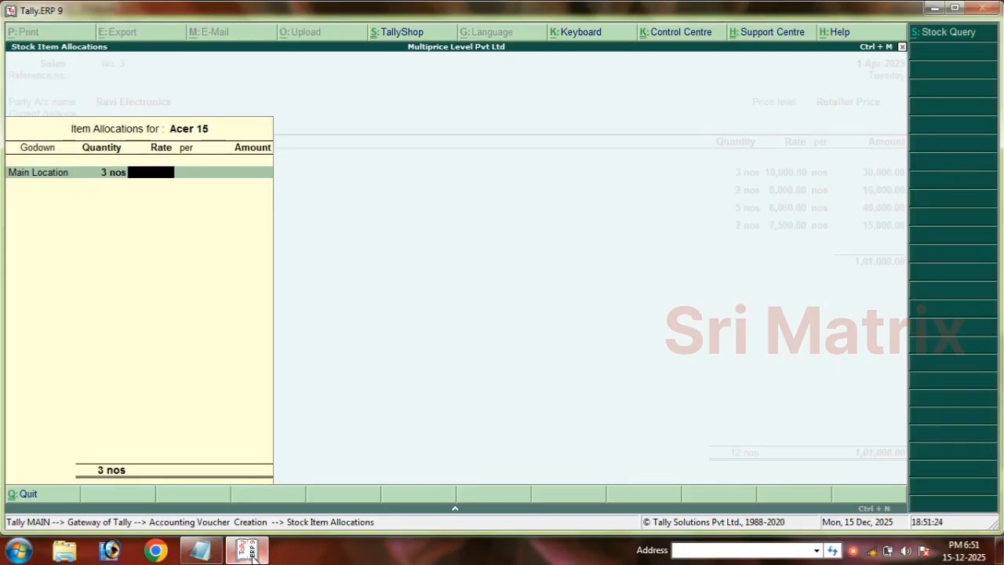
# Set the Acer 15 rate to 5500 per nos and close its allocation
pyautogui.write('5,500')
pyautogui.press('Return')
pyautogui.press('Return')
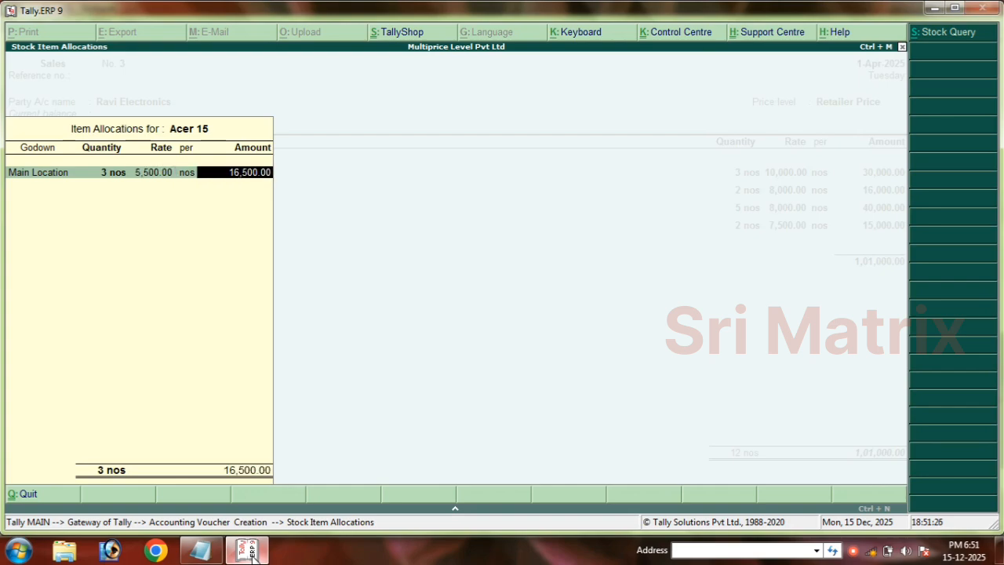
pyautogui.press('Return')
pyautogui.press('Return')
pyautogui.press('Return')
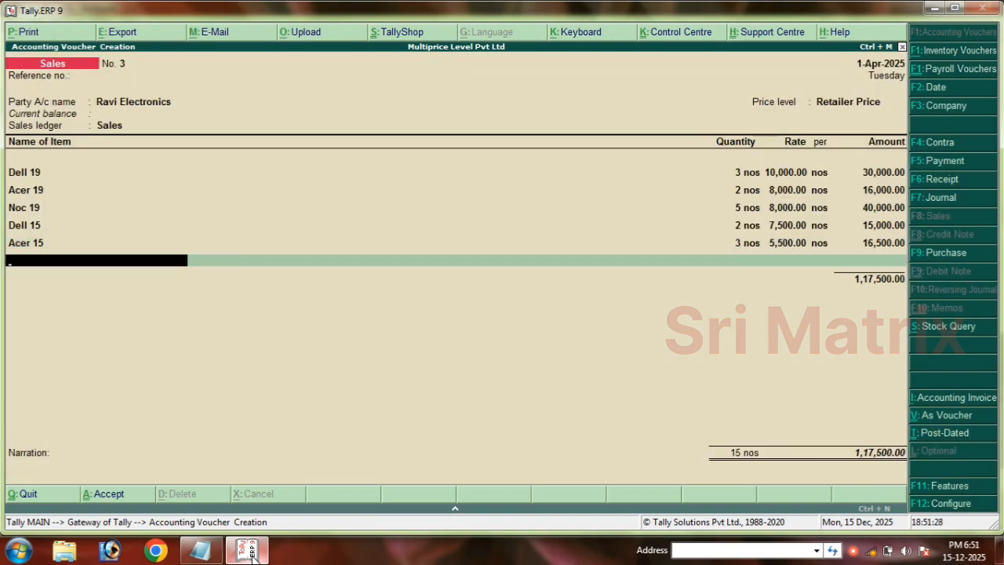
# Look up the sixth Ravi Electronics item in Notepad, and return to Tally.ERP 9 to choose Noc 15 as the voucher's sixth item
pyautogui.click(201, 550)
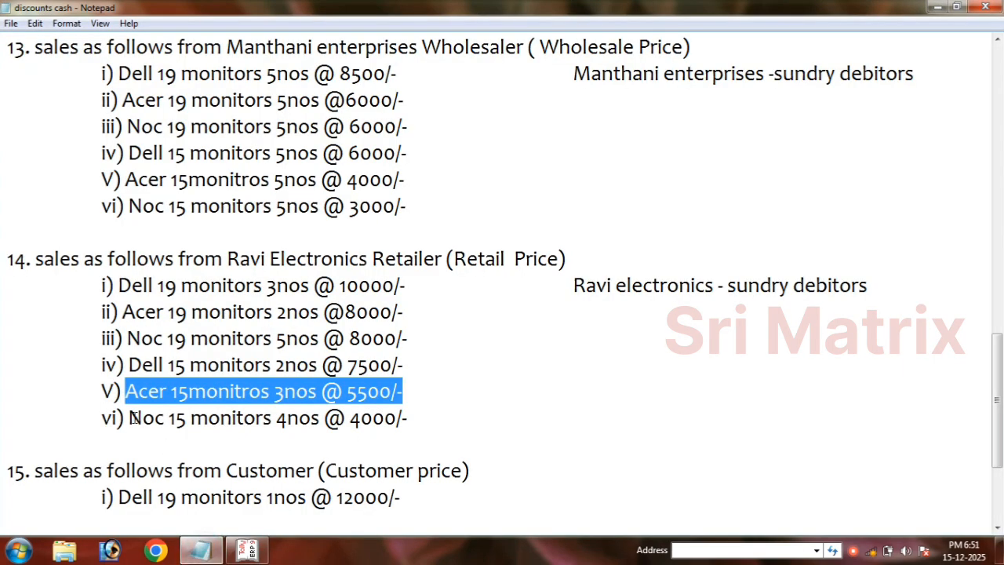
pyautogui.moveTo(128, 418); pyautogui.dragTo(421, 422)
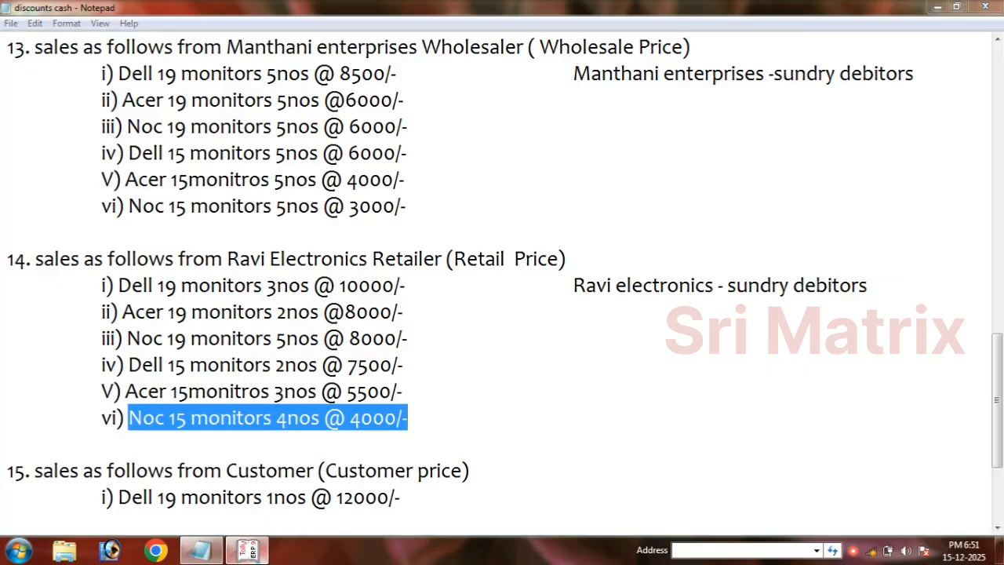
pyautogui.click(248, 550)
pyautogui.write('No')
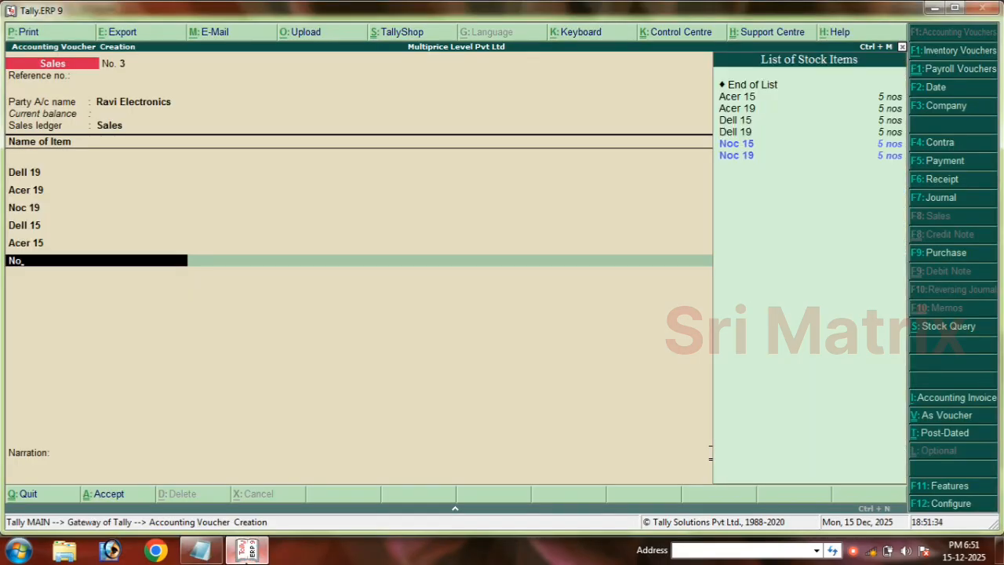
pyautogui.write('c')
pyautogui.press('Return')
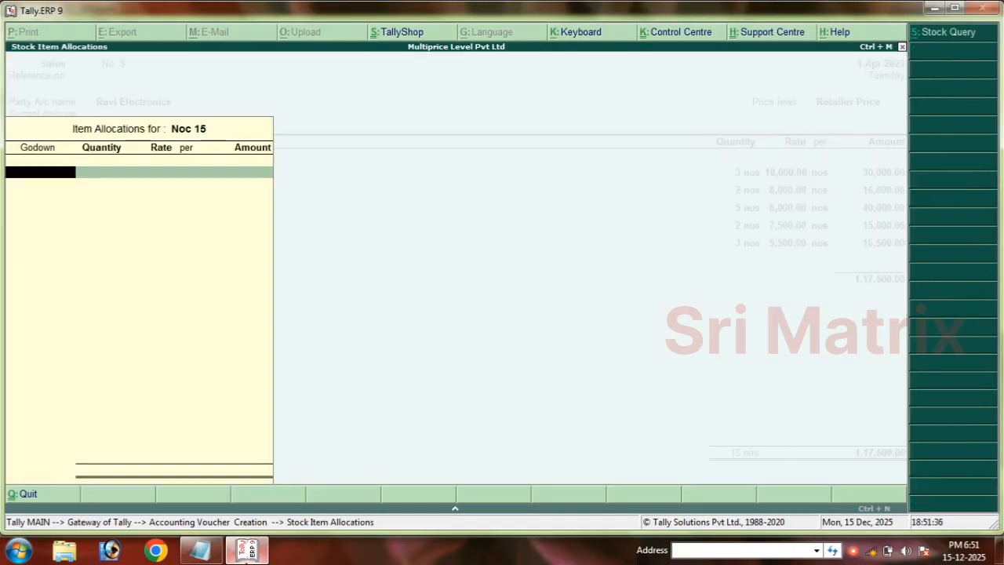
# Allocate 4 nos of Noc 15 from Main Location at a rate of 4000, checking the rate in Notepad, and close the allocation
pyautogui.write('M')
pyautogui.press('Return')
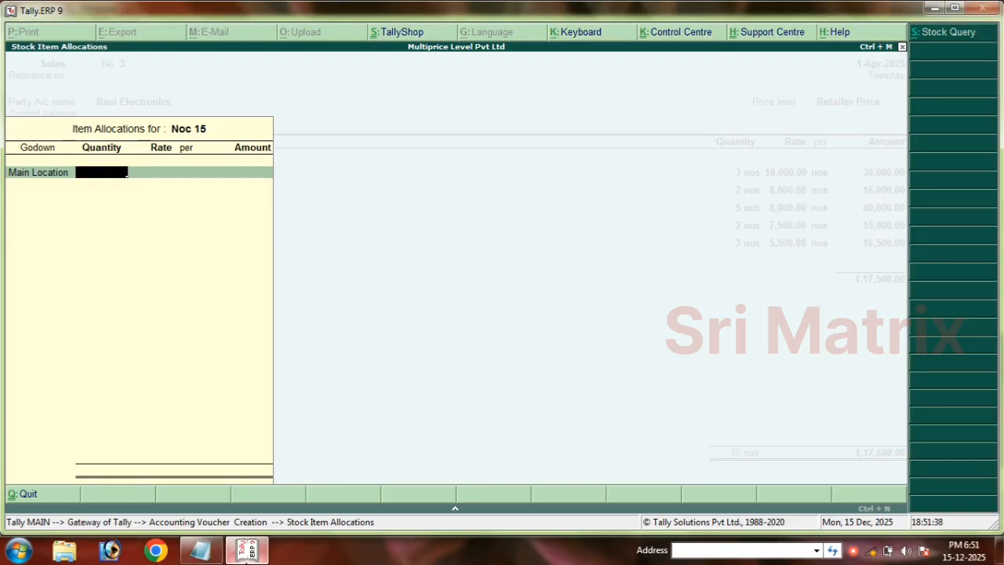
pyautogui.press('Return')
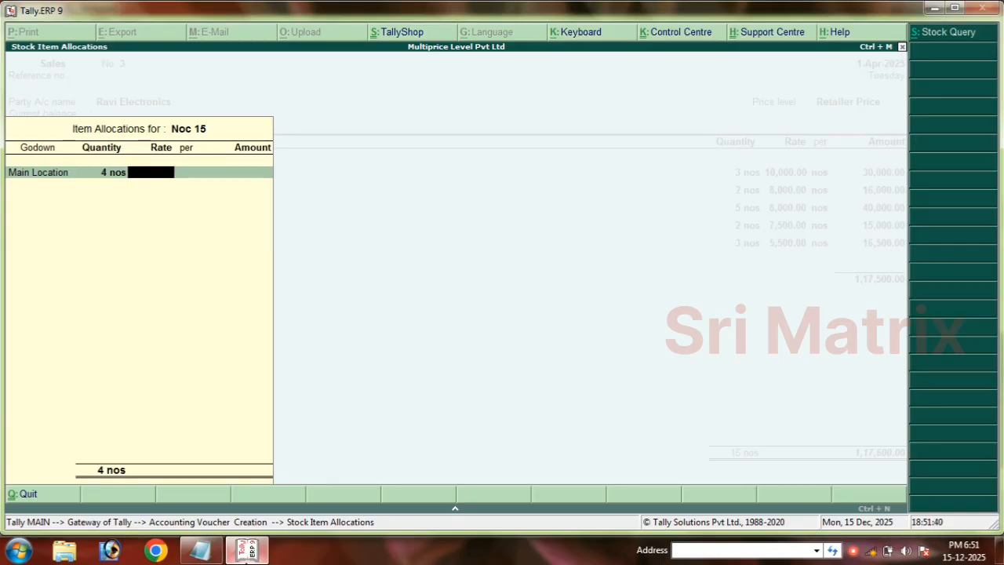
pyautogui.click(200, 548)
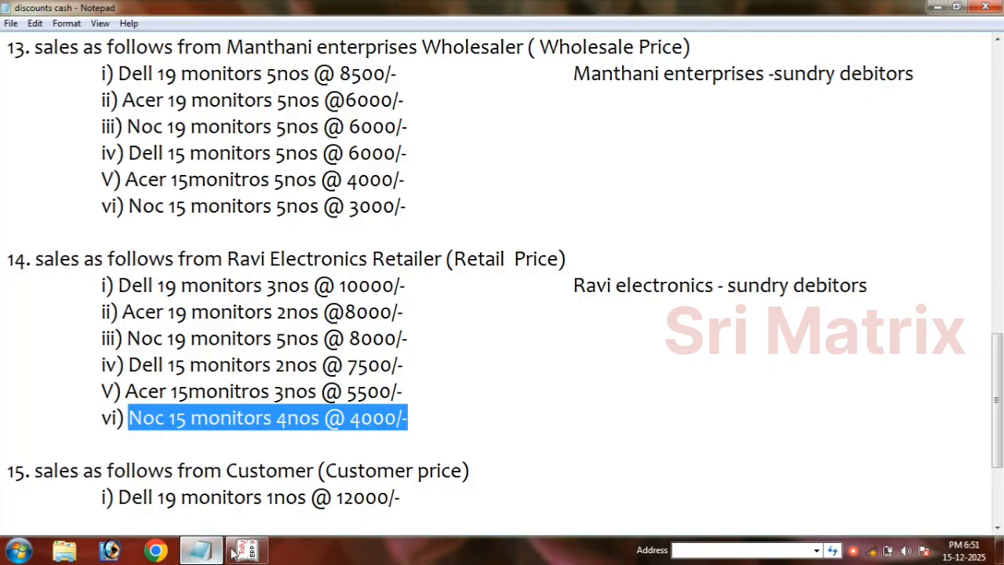
pyautogui.click(237, 551)
pyautogui.write('4000')
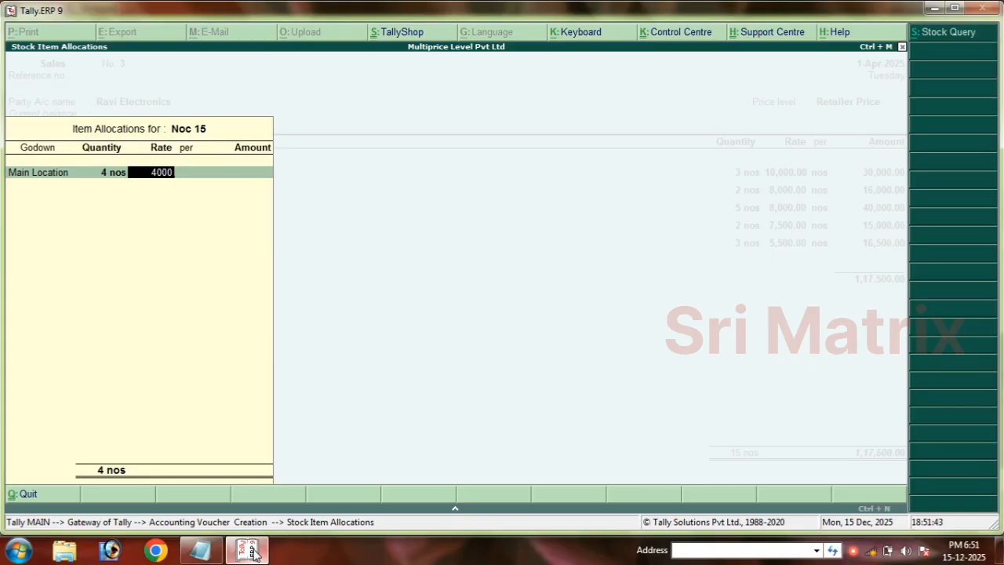
pyautogui.press('Return')
pyautogui.press('Return')
pyautogui.press('Return')
# End the item list, leave the narration blank, and accept the Ravi Electronics sales voucher
pyautogui.press('Return')
pyautogui.press('Return')
pyautogui.press('Return')
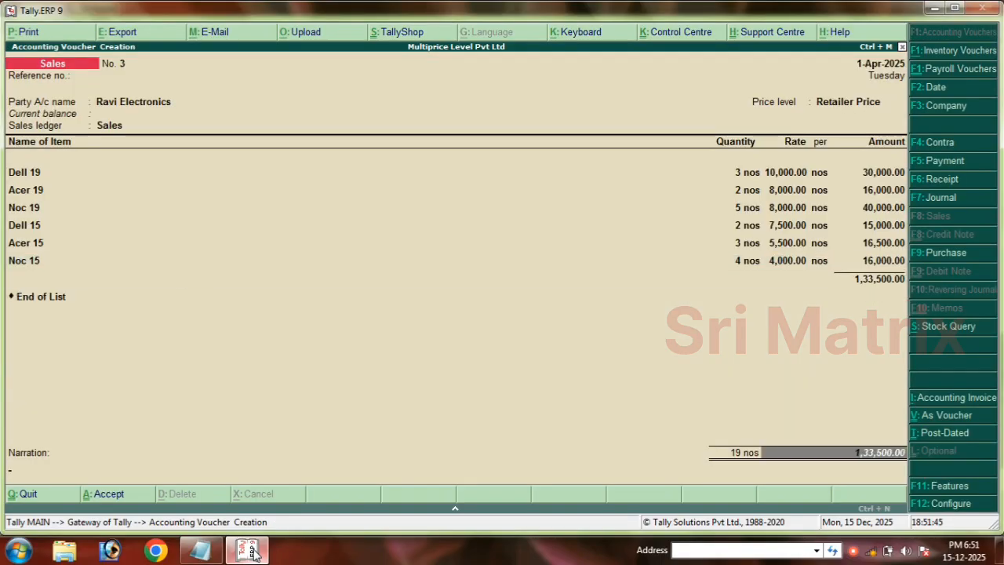
pyautogui.press('Return')
pyautogui.press('Return')
pyautogui.press('y')
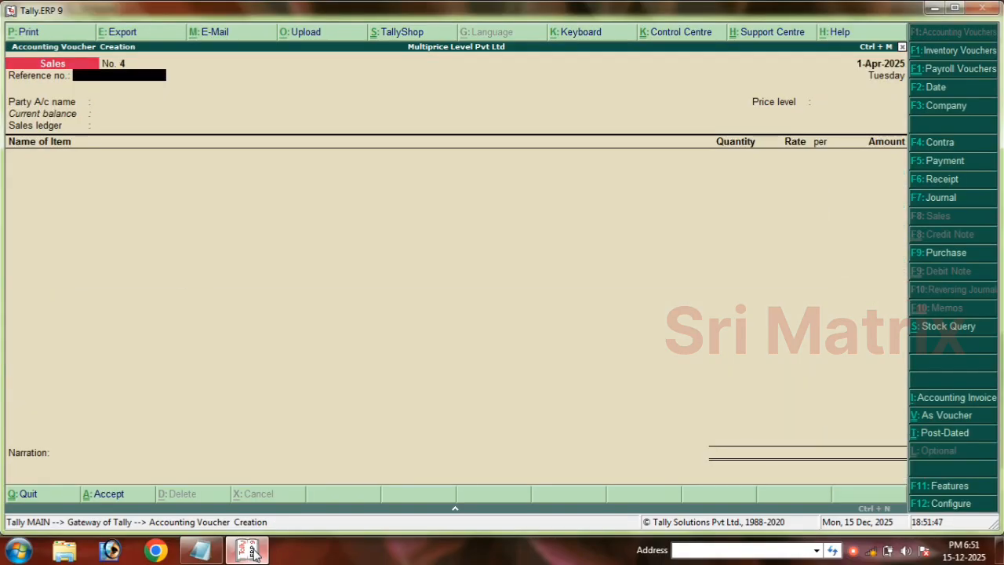
# Look up transaction 15, the sales at customer price, in Notepad and return to Tally.ERP 9
pyautogui.click(200, 549)
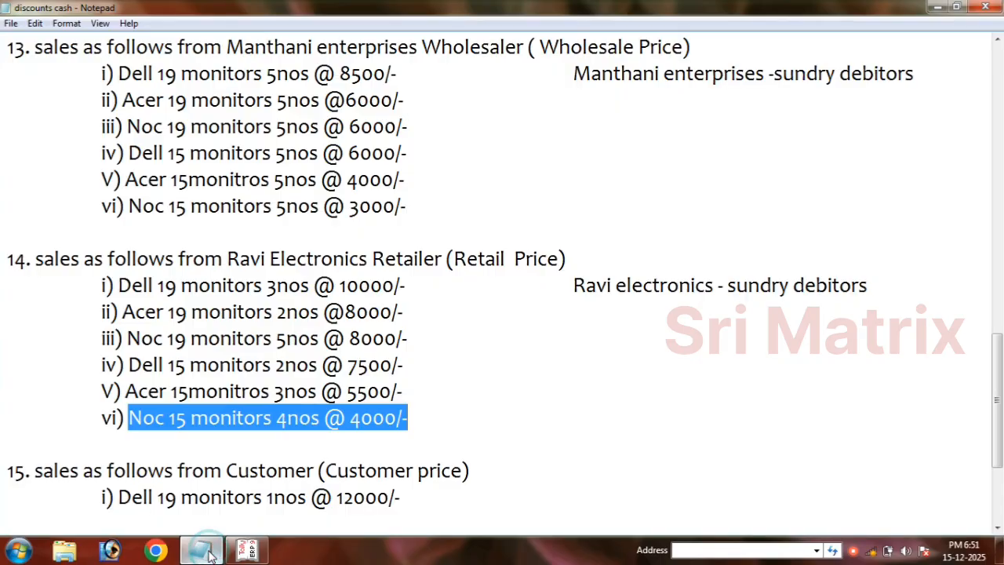
pyautogui.scroll(-1, 241, 484)
pyautogui.moveTo(402, 372); pyautogui.dragTo(4, 315)
pyautogui.click(247, 550)
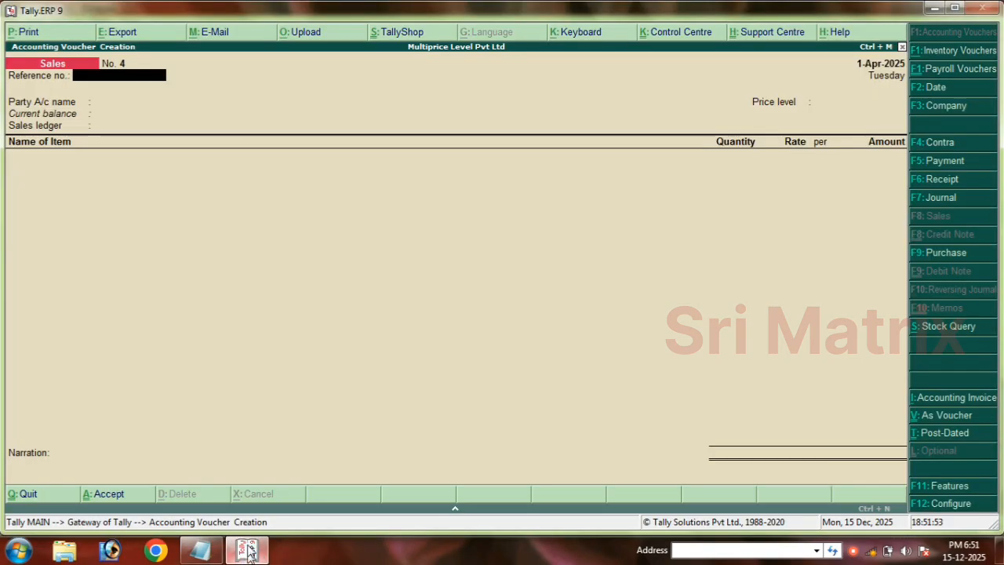
# Choose Cash as the party account of sales voucher No. 4, leaving the reference number, despatch and order details blank
pyautogui.press('Return')
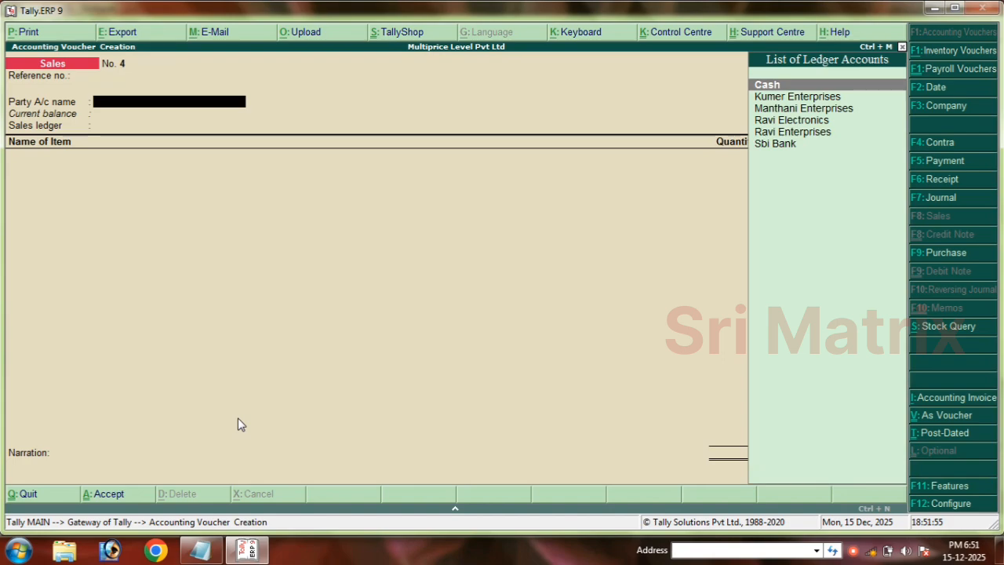
pyautogui.press('Return')
pyautogui.press('Return')
pyautogui.press('Return')
pyautogui.press('Return')
pyautogui.press('Return')
pyautogui.press('Return')
pyautogui.press('Return')
pyautogui.press('Return')
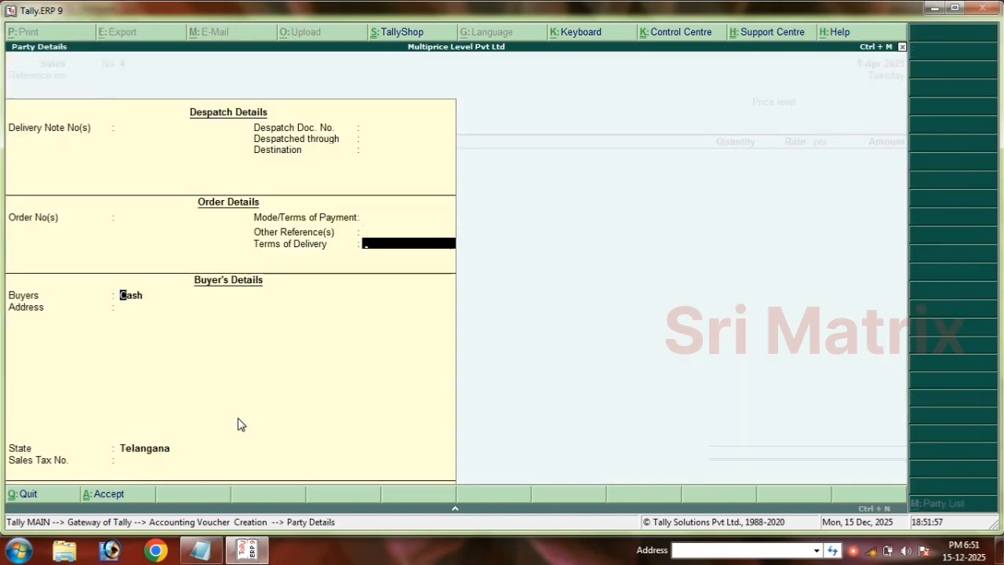
pyautogui.press('Return')
pyautogui.press('Return')
pyautogui.press('Return')
pyautogui.press('Return')
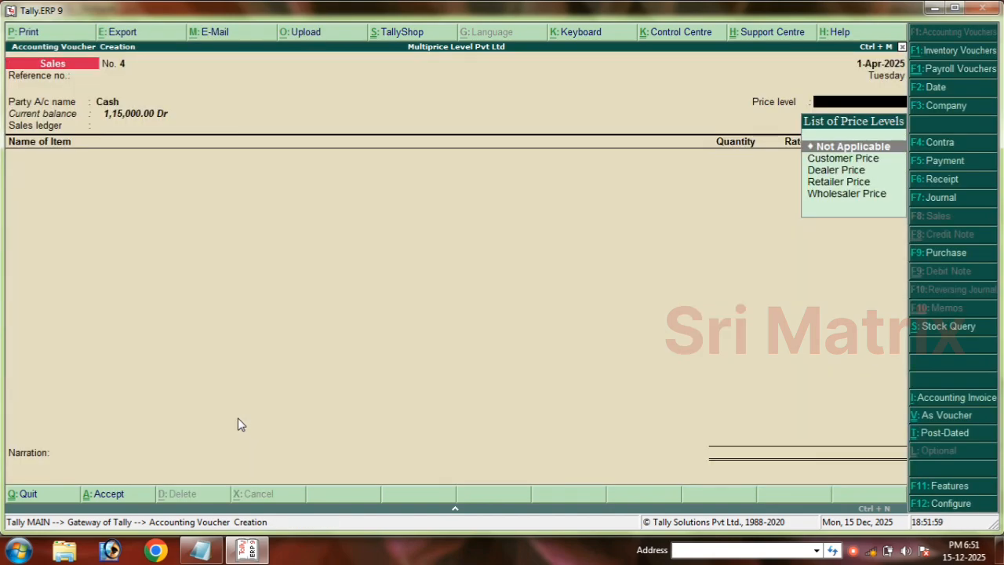
# Set the voucher's price level to Customer Price and its sales ledger to Sales
pyautogui.press('Down')
pyautogui.press('Return')
pyautogui.press('Return')
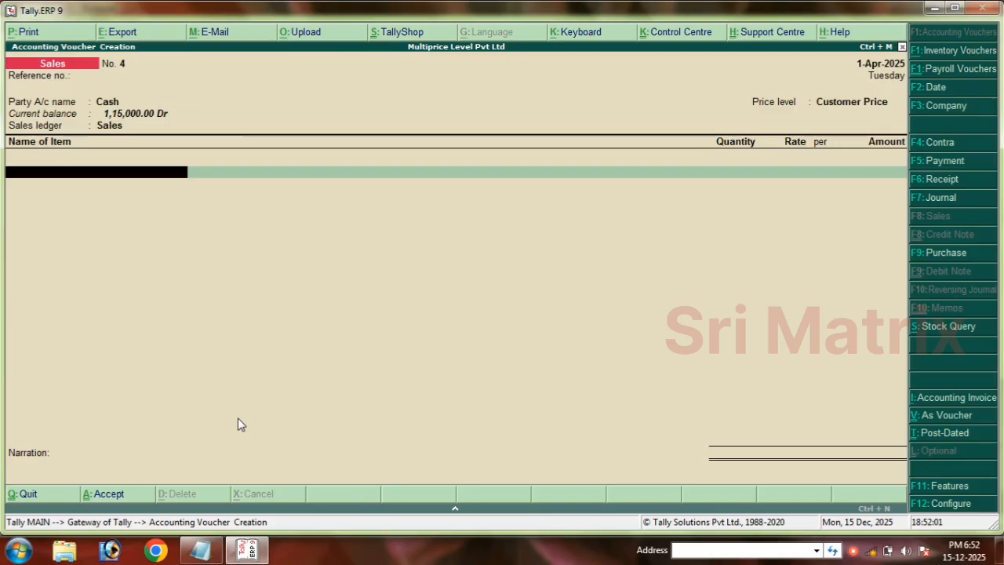
# Choose Dell 19 as the first item of the cash sale, with Main Location as its godown
pyautogui.write('De')
pyautogui.press('Down')
pyautogui.press('Down')
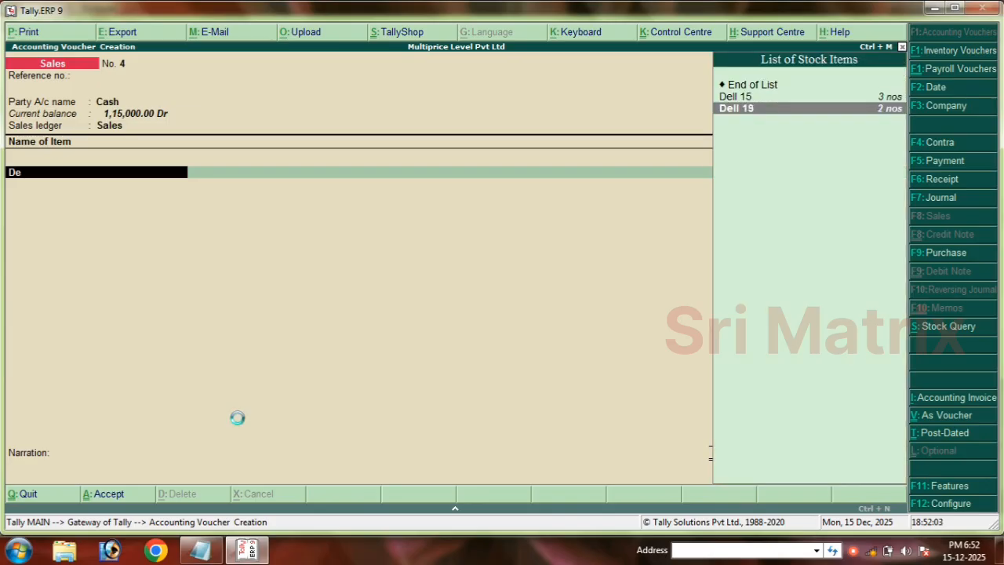
pyautogui.press('Return')
pyautogui.press('Return')
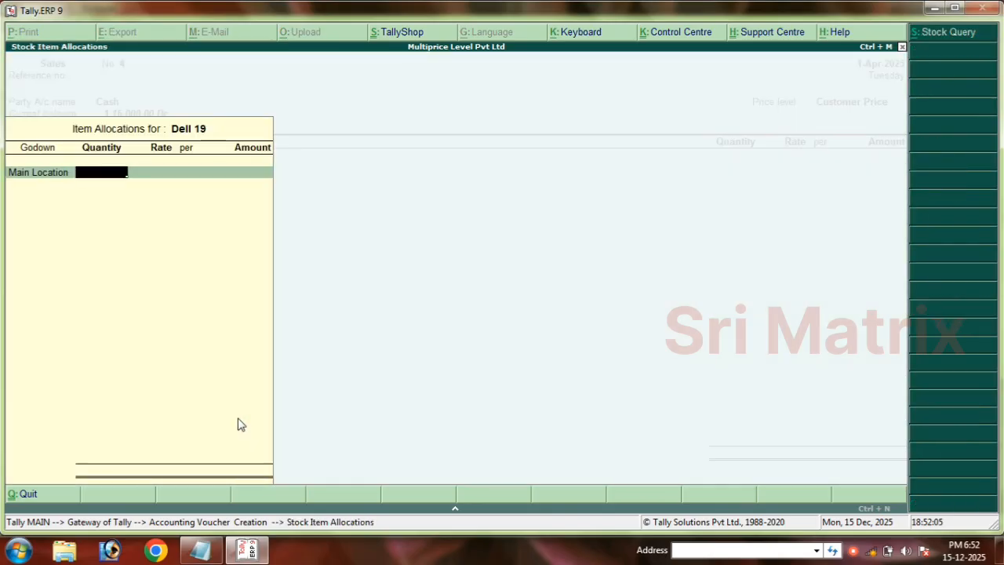
# Check the Dell 19 quantity and rate under transaction 15 in Notepad, and set the quantity to 1 nos in Tally.ERP 9
pyautogui.click(200, 549)
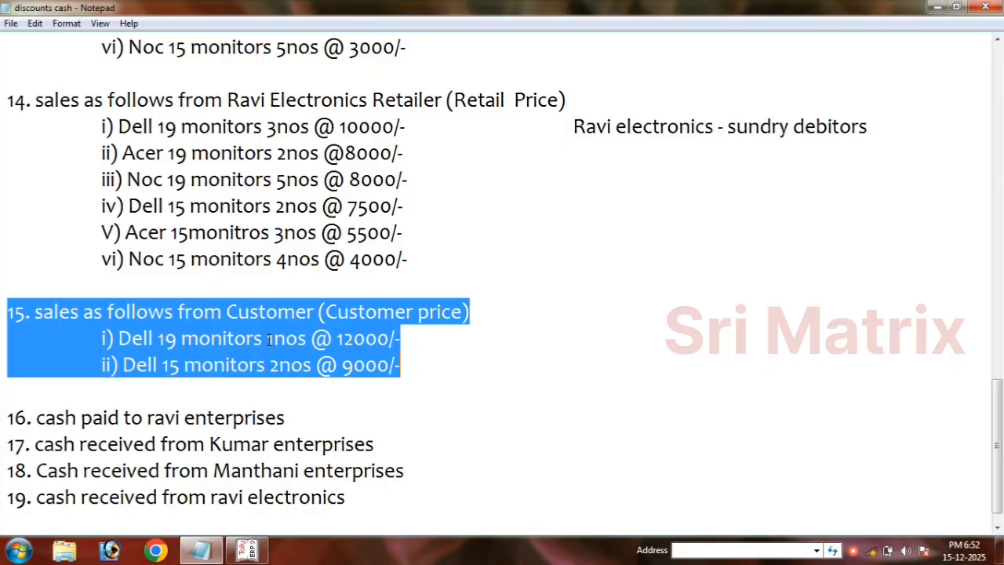
pyautogui.moveTo(267, 339); pyautogui.dragTo(421, 338)
pyautogui.click(249, 549)
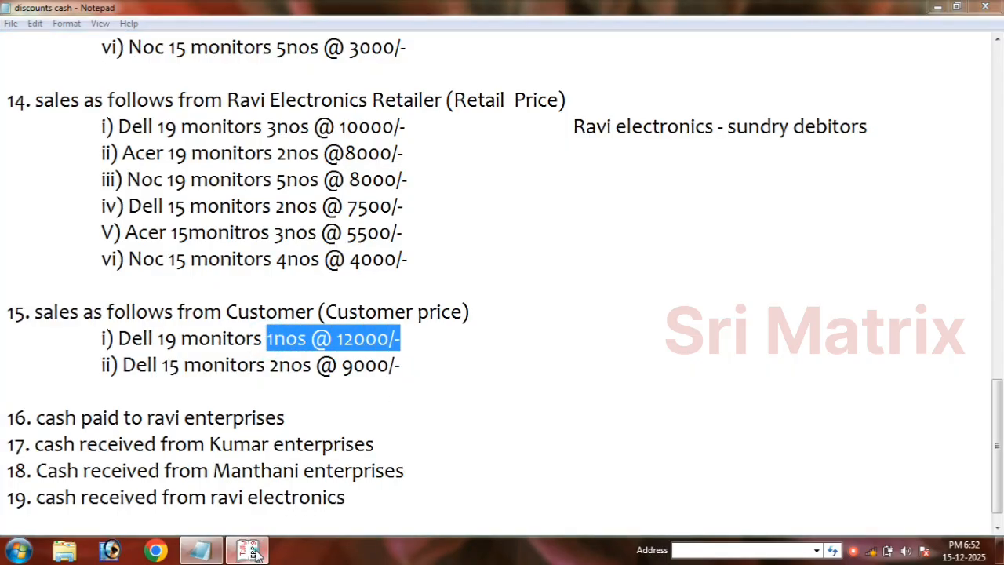
pyautogui.write('1')
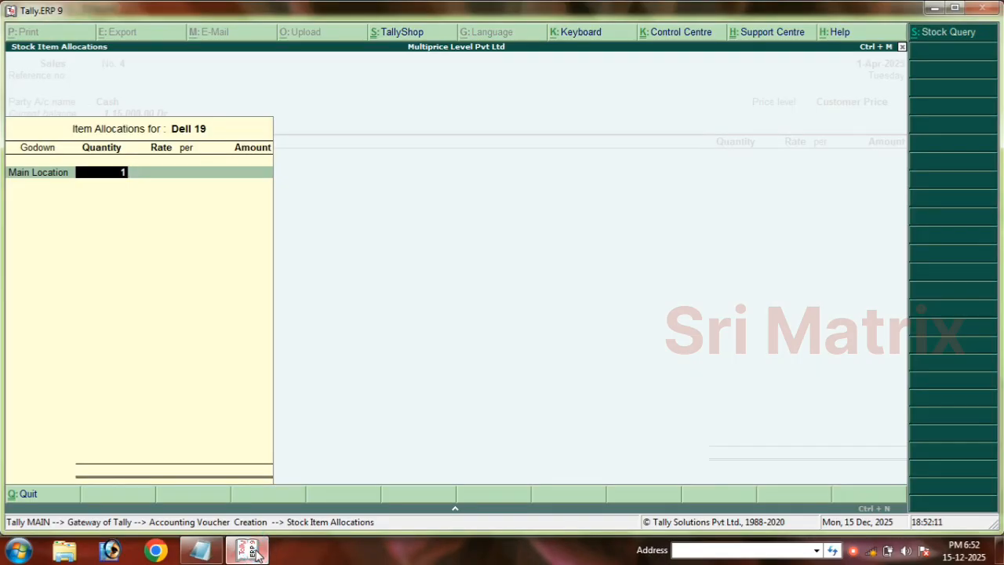
pyautogui.write('2000')
pyautogui.press('BackSpace')
pyautogui.press('BackSpace')
pyautogui.press('BackSpace')
pyautogui.press('Return')
# Set the Dell 19 rate to 12000 per nos and close its allocation
pyautogui.write('12,0')
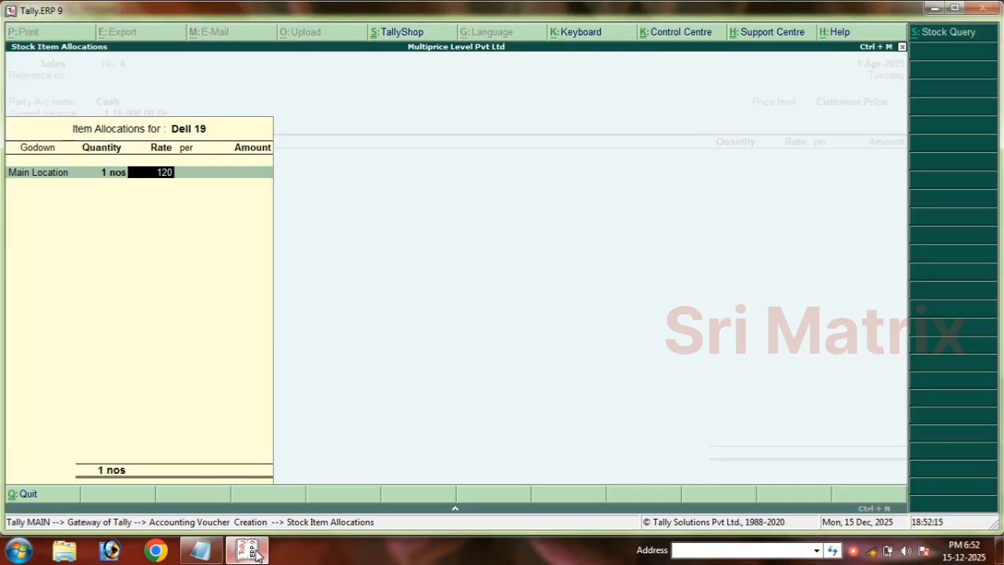
pyautogui.write('00')
pyautogui.press('Return')
pyautogui.press('Return')
pyautogui.press('Return')
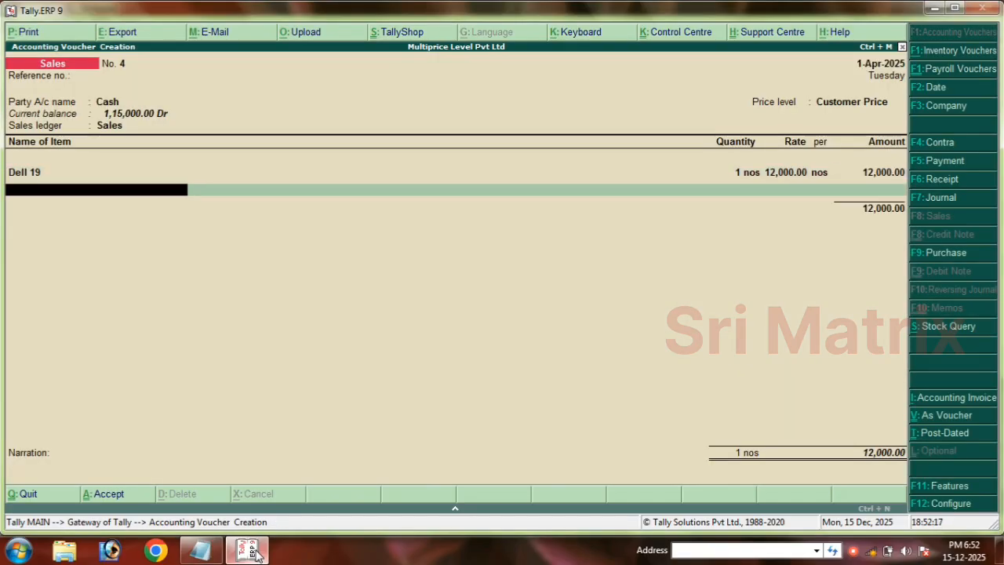
# Choose Dell 15 as the second item of the cash sale, with Main Location as its godown
pyautogui.write('De')
pyautogui.press('Up')
pyautogui.press('Return')
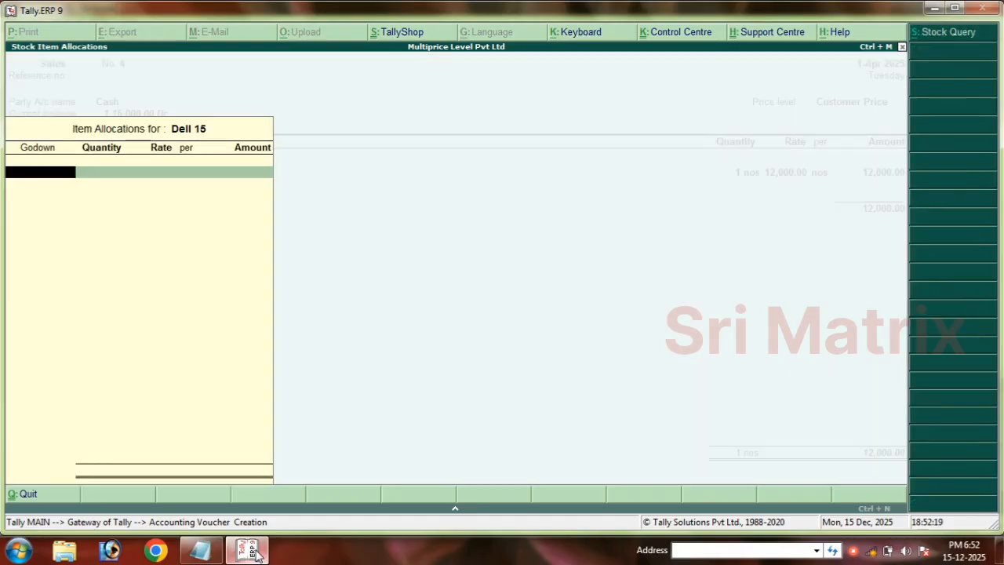
pyautogui.write('M')
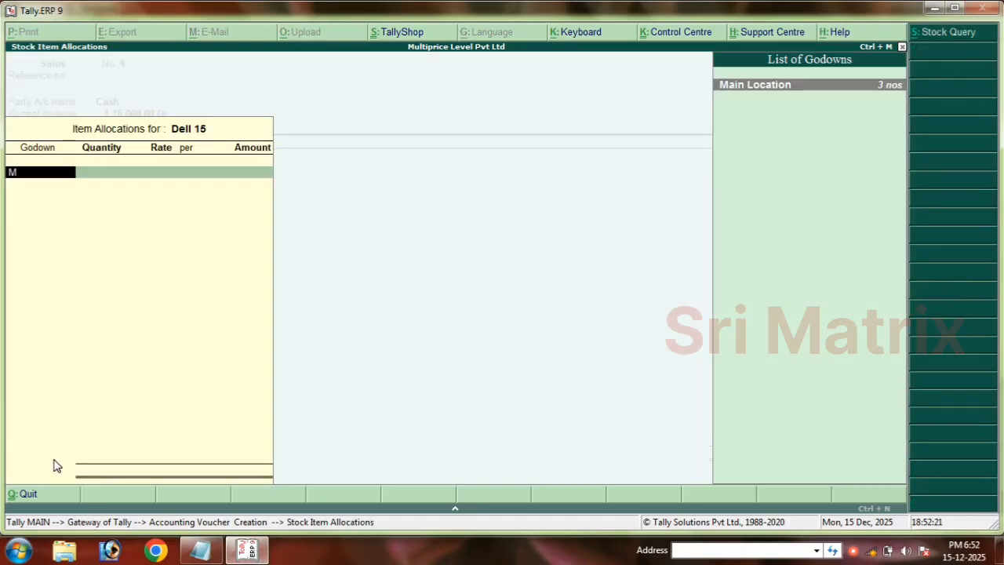
pyautogui.press('Return')
# Check the Dell 15 details in Notepad, allocate 2 nos at a rate of 9000 in Tally.ERP 9, and close the allocation
pyautogui.click(200, 549)
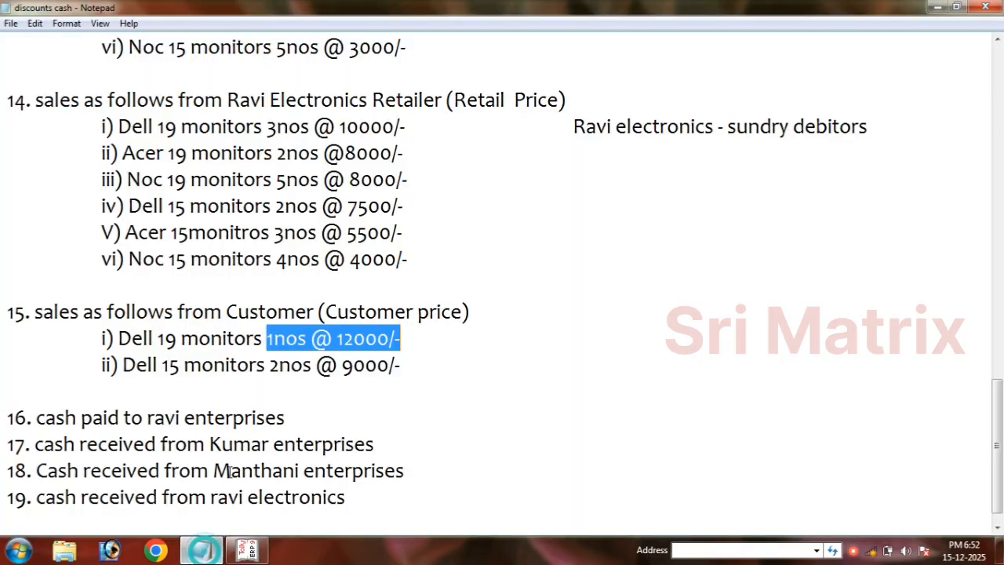
pyautogui.moveTo(270, 365); pyautogui.dragTo(424, 366)
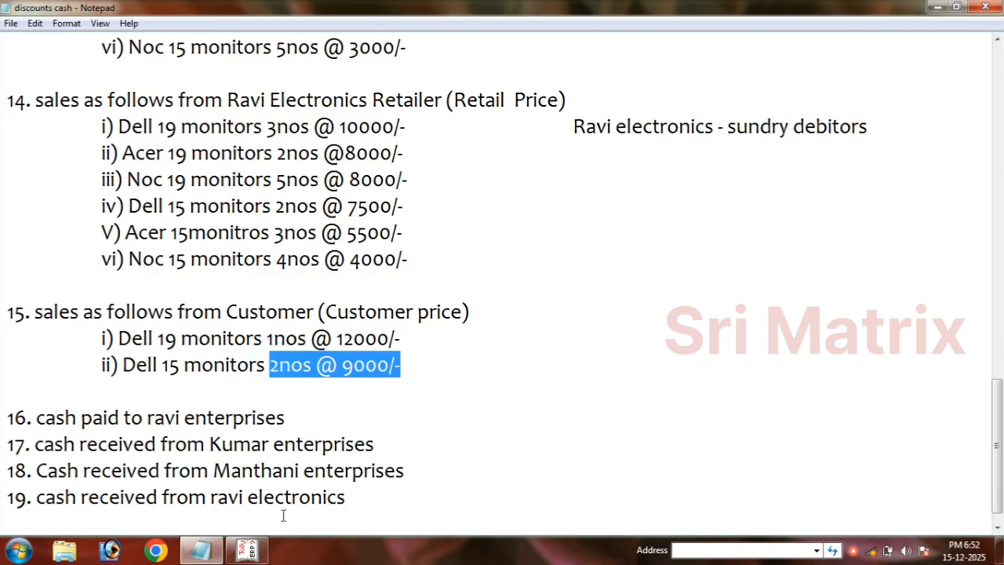
pyautogui.click(247, 549)
pyautogui.write('2')
pyautogui.press('Return')
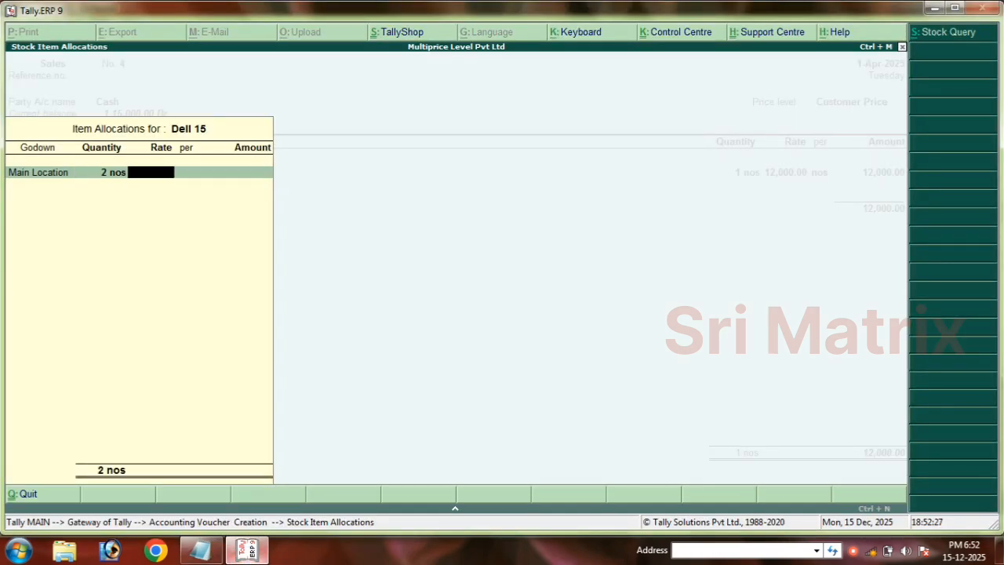
pyautogui.press('Return')
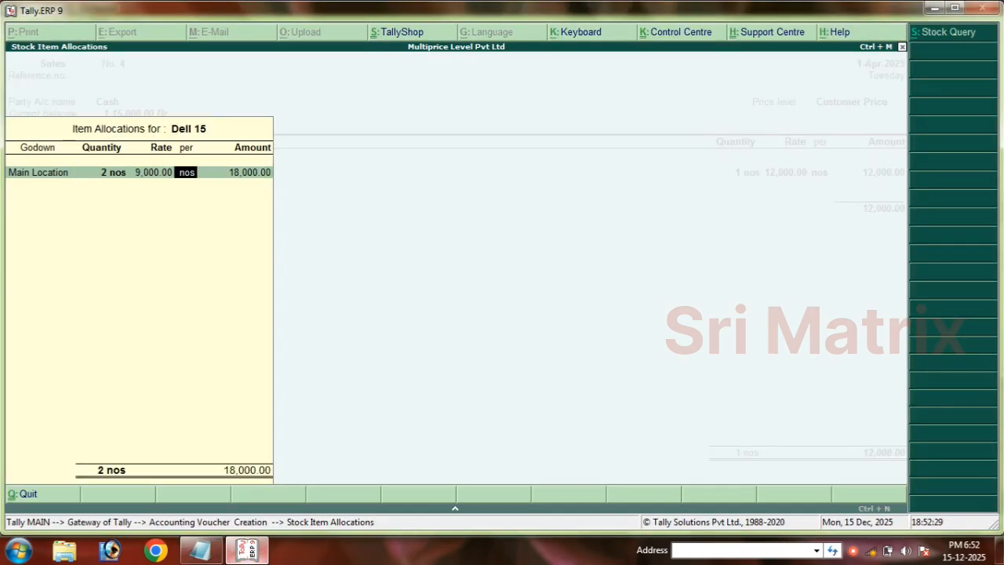
pyautogui.press('Return')
pyautogui.press('Return')
# End the item list, leave the narration blank, and accept the cash sales voucher
pyautogui.press('Return')
pyautogui.press('Return')
pyautogui.press('Return')
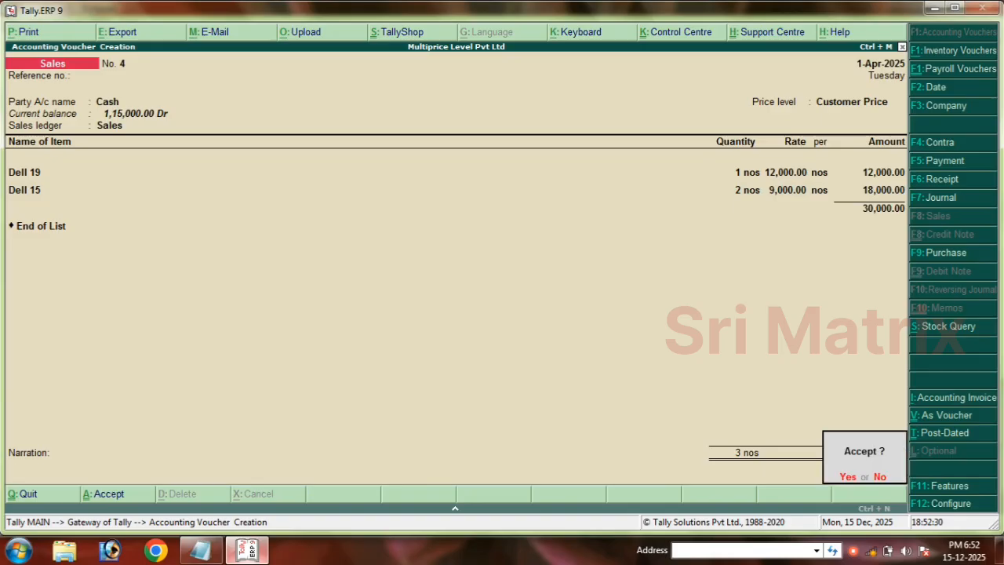
pyautogui.press('Return')
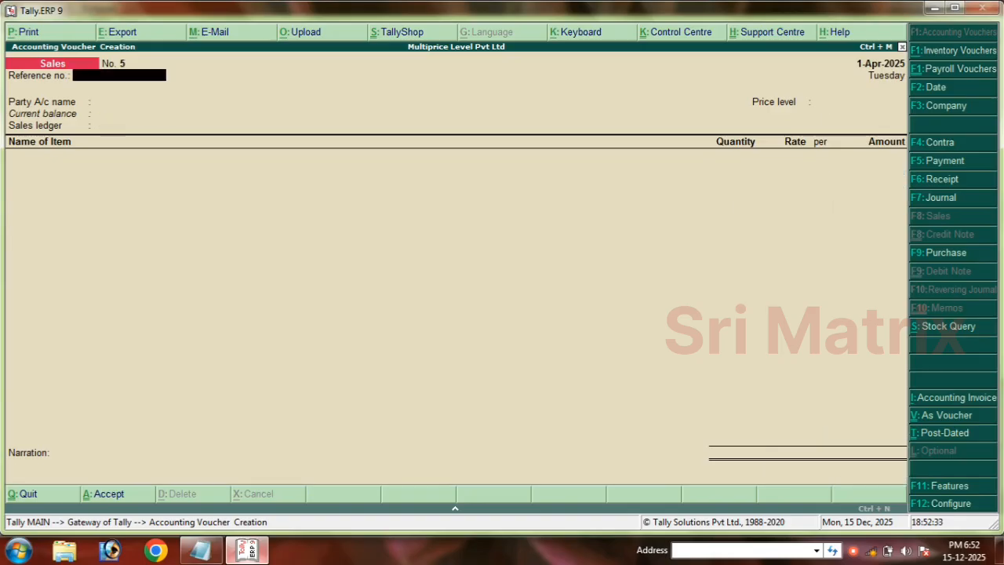
# Review the saved sales vouchers from No. 4 back to No. 1, and return to the blank new voucher
pyautogui.press('pageup')
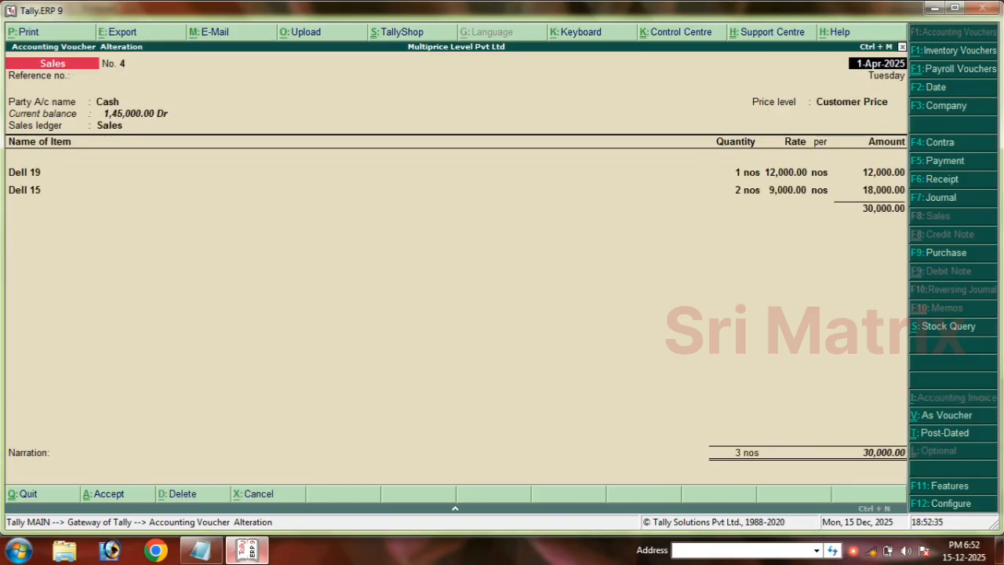
pyautogui.press('pageup')
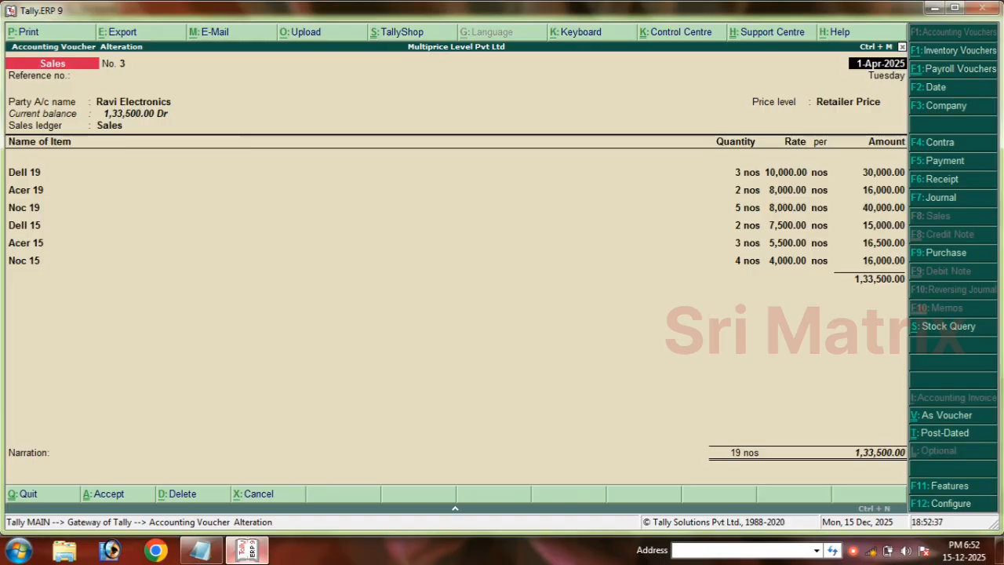
pyautogui.press('pageup')
pyautogui.press('pageup')
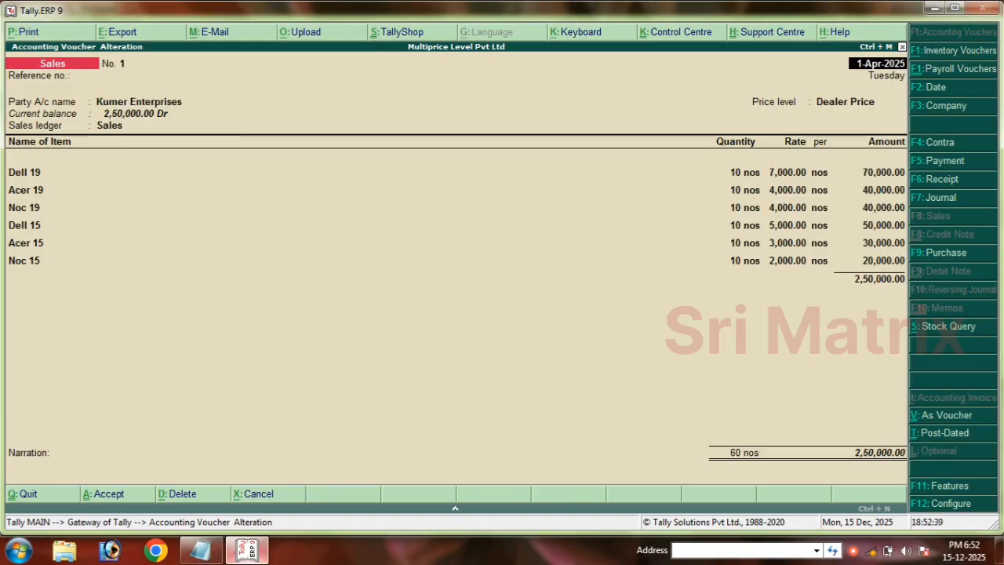
pyautogui.press('pagedown')
pyautogui.press('pagedown')
pyautogui.press('pagedown')
pyautogui.press('pagedown')
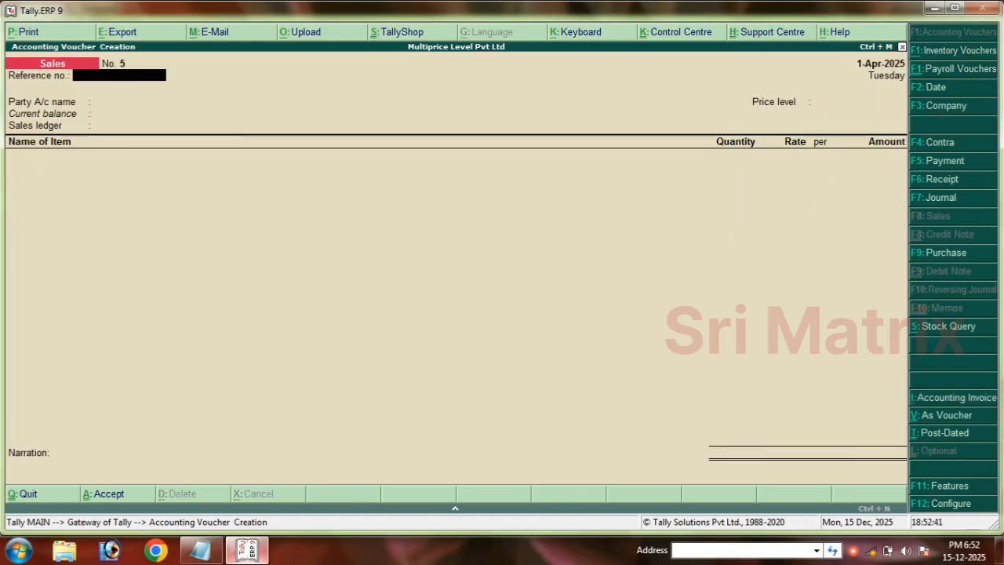
# Leave voucher entry, examine the Balance Sheet, and drill down into its Profit & Loss A/c
pyautogui.press('Escape')
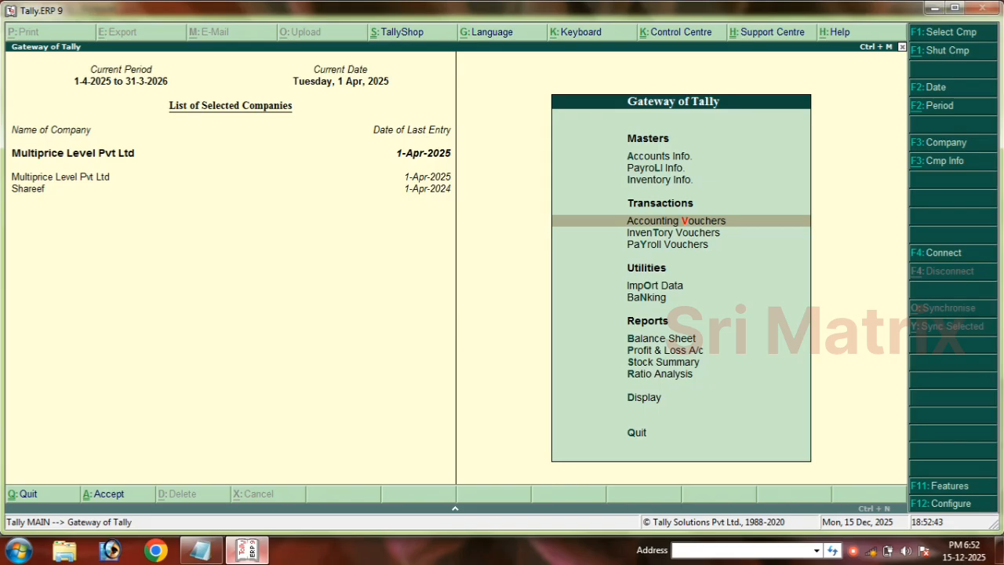
pyautogui.click(666, 339)
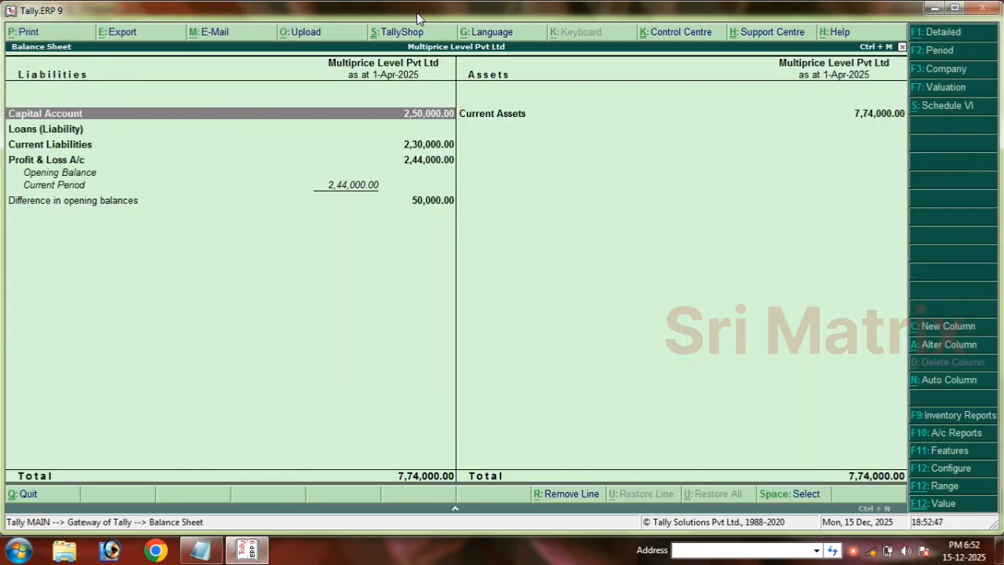
pyautogui.click(410, 142)
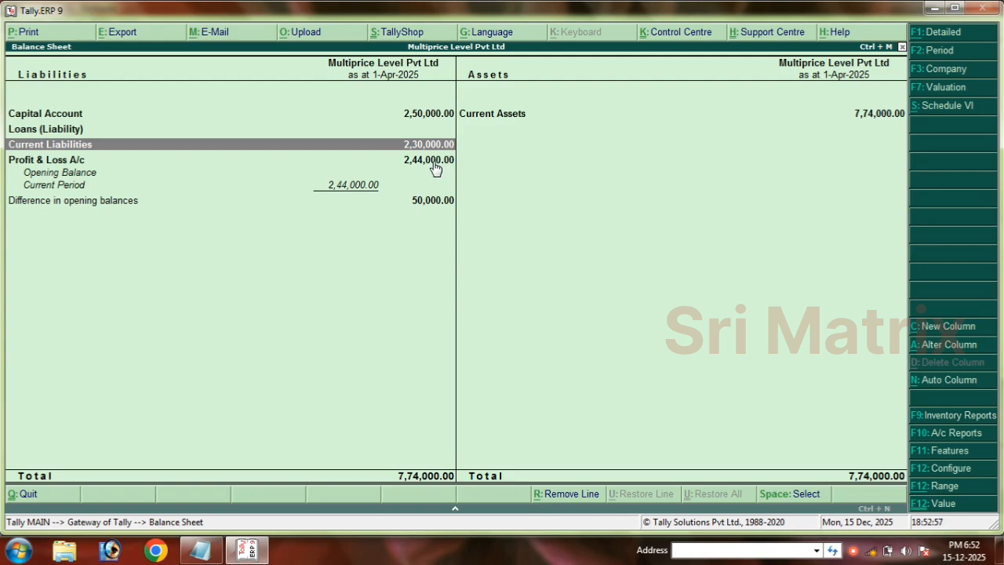
pyautogui.click(435, 166)
pyautogui.click(436, 167)
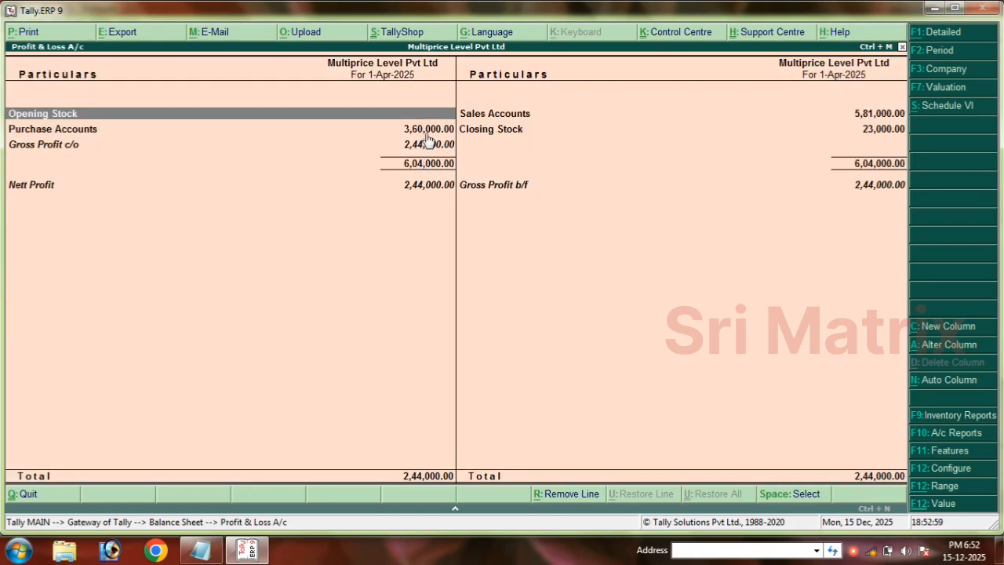
# Examine the purchases and the item-wise closing stock behind the Profit & Loss A/c, and return to the Balance Sheet
pyautogui.click(422, 132)
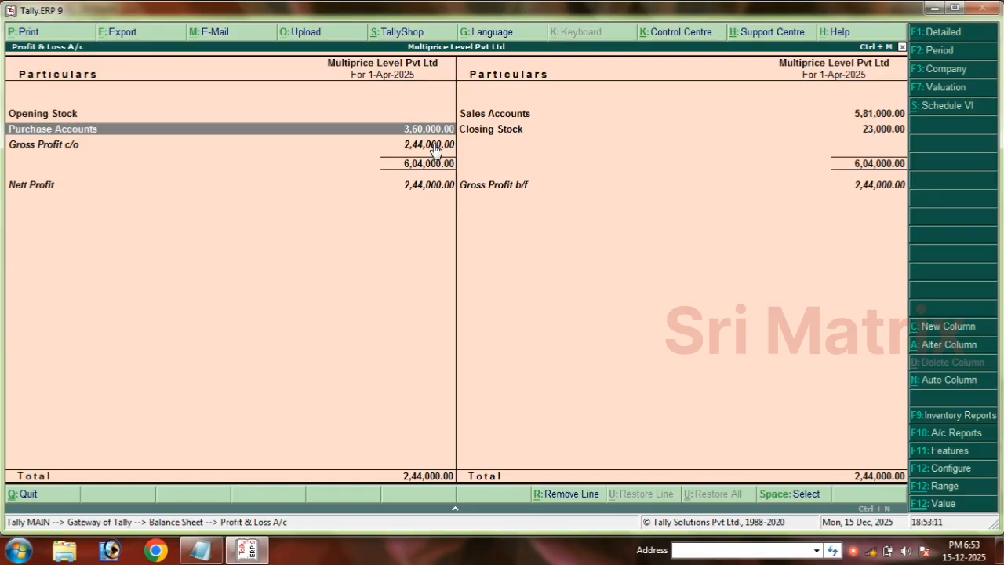
pyautogui.click(569, 135)
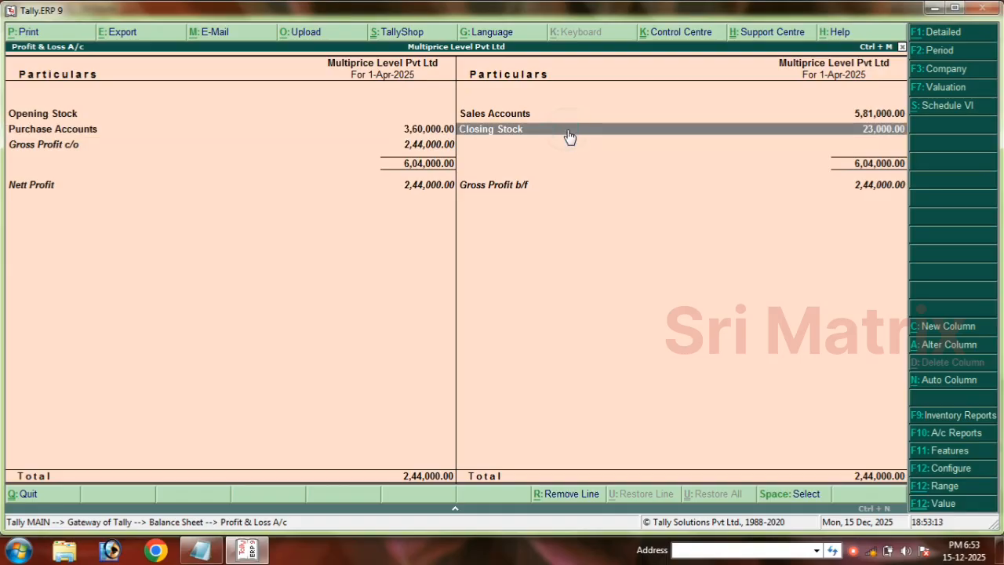
pyautogui.click(569, 135)
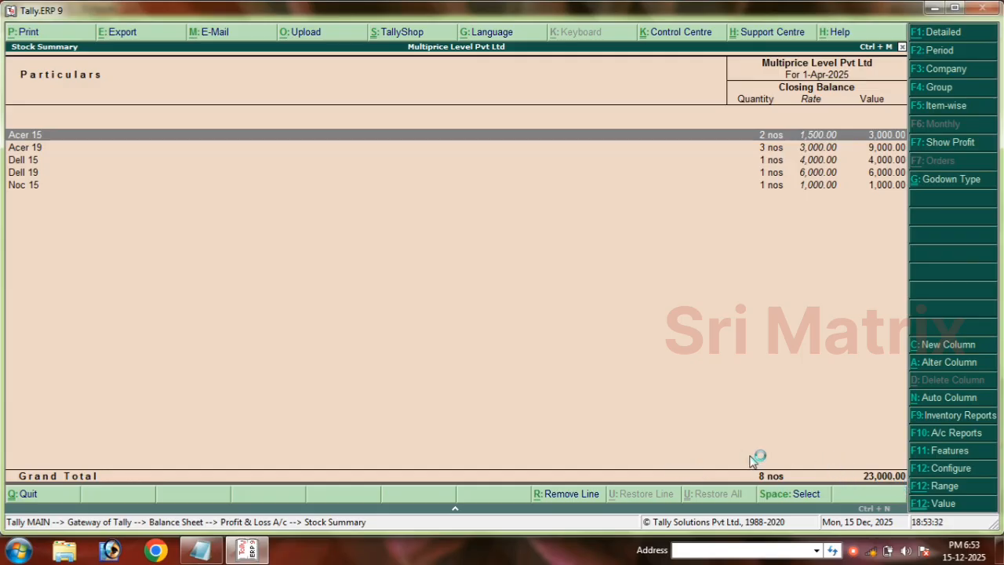
pyautogui.press('Escape')
pyautogui.press('Escape')
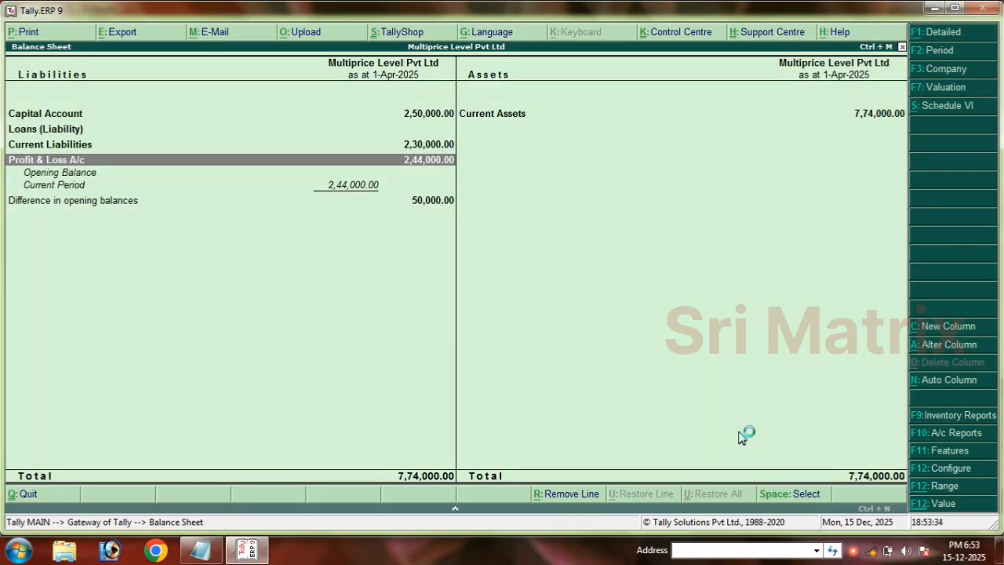
# Drill into Current Assets and Sundry Debtors to examine each customer's balance, and return to the Gateway of Tally
pyautogui.click(492, 117)
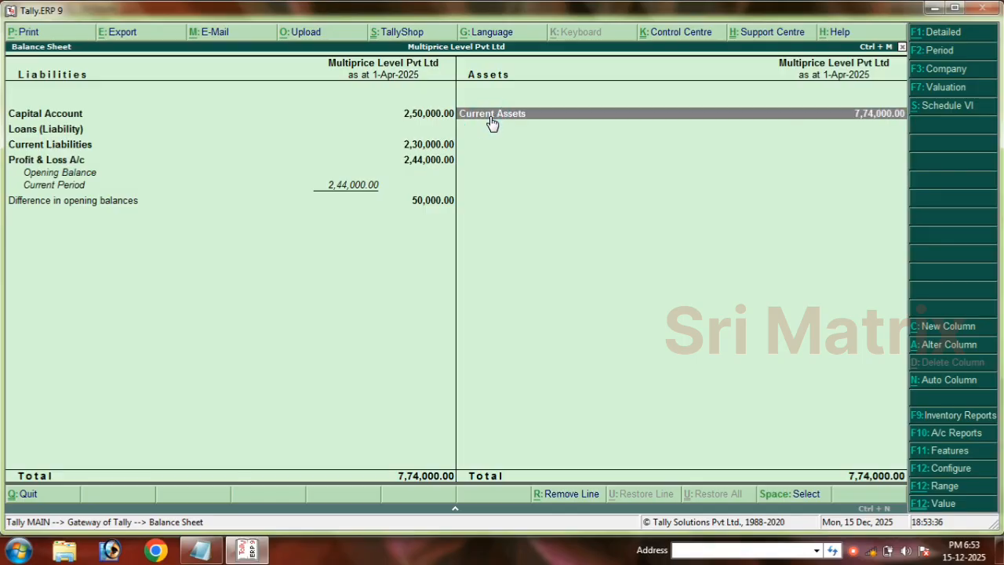
pyautogui.click(492, 118)
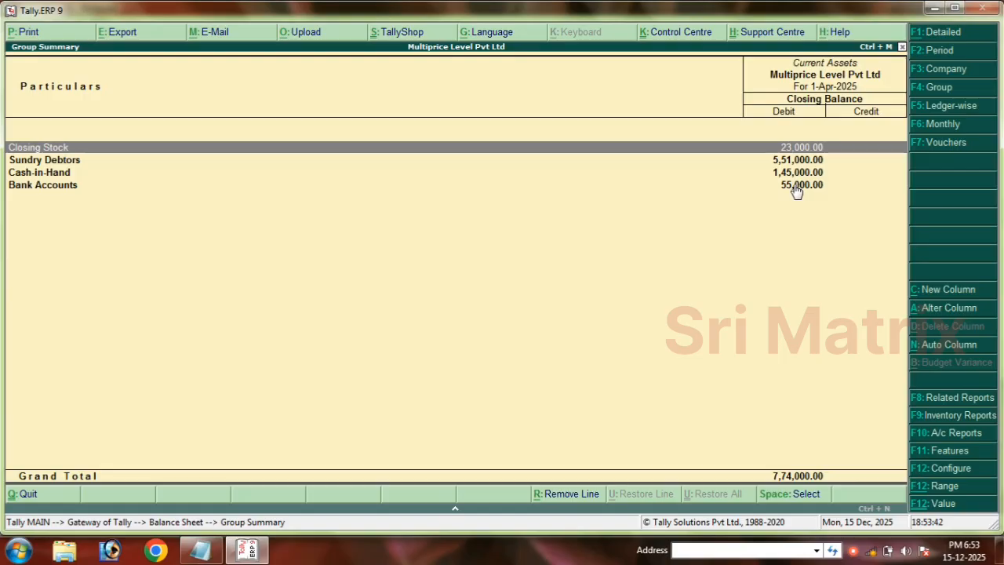
pyautogui.click(792, 160)
pyautogui.click(791, 162)
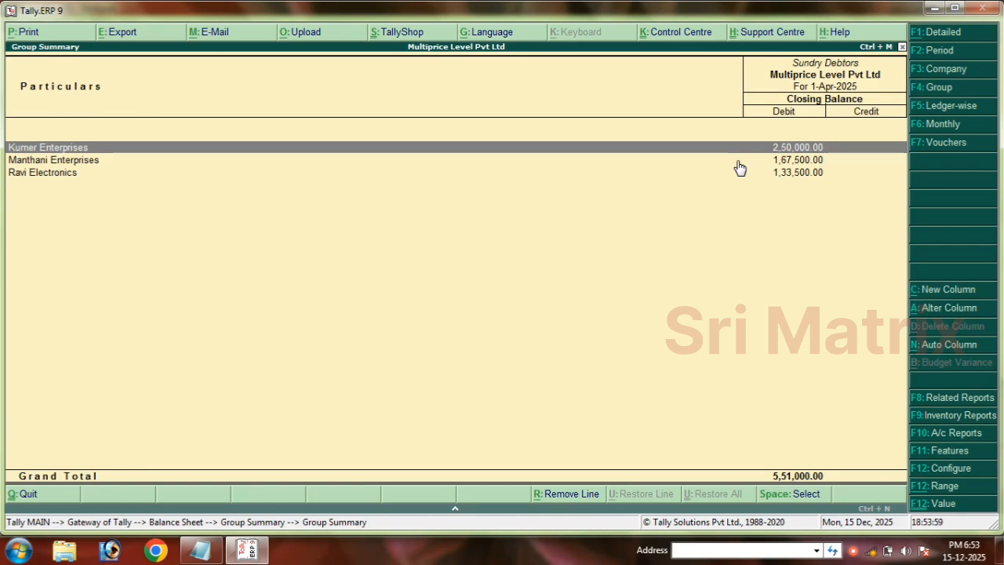
pyautogui.press('Escape')
pyautogui.press('Escape')
pyautogui.press('Escape')
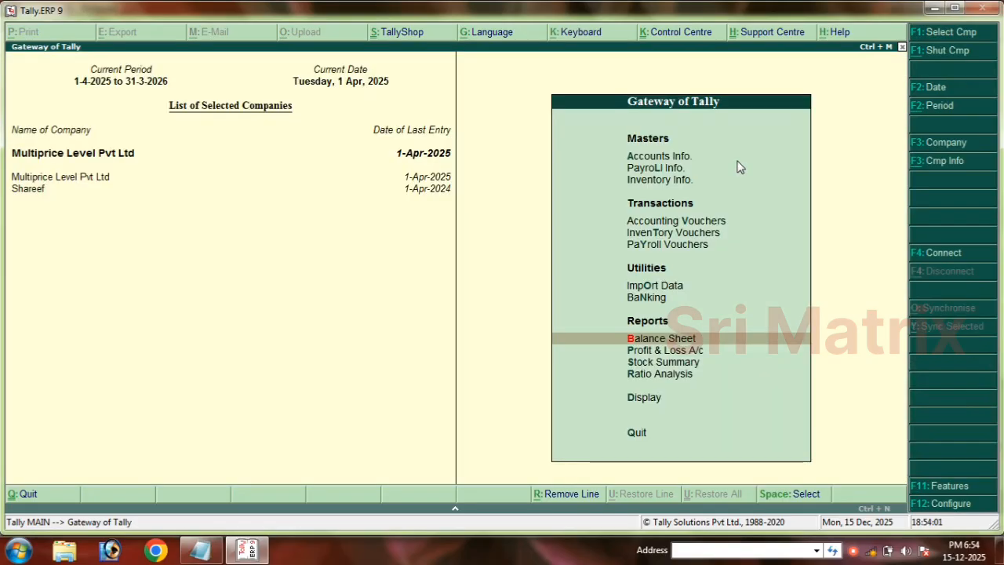
# Start a receipt voucher with Cash as the account and enter 250000 received from Kumer Enterprises
pyautogui.click(659, 223)
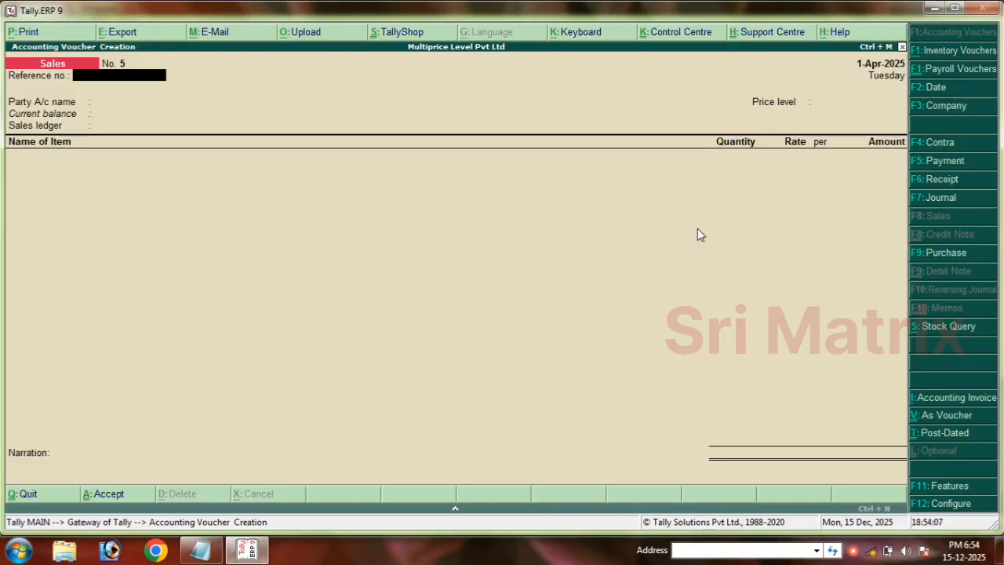
pyautogui.click(937, 179)
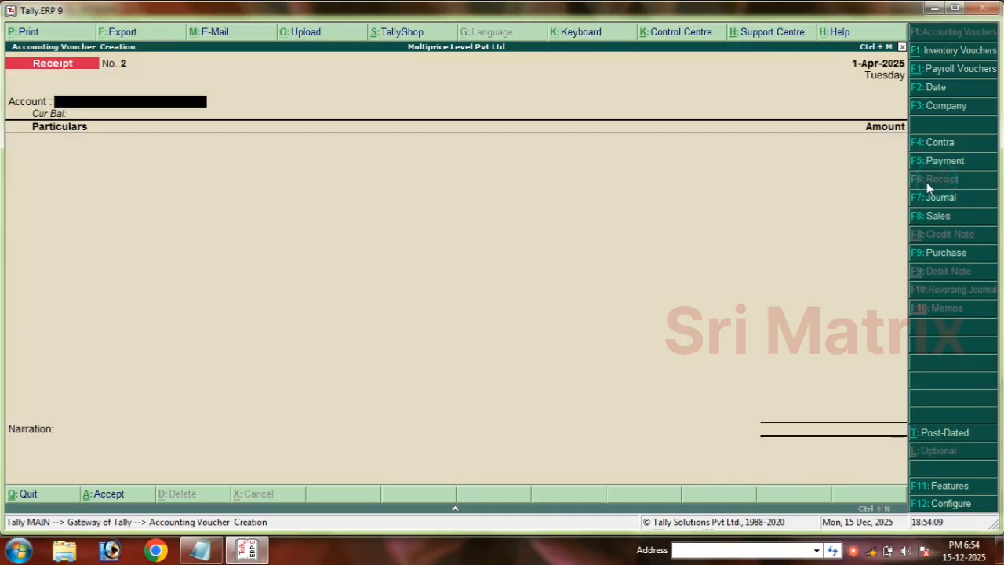
pyautogui.write('Cas')
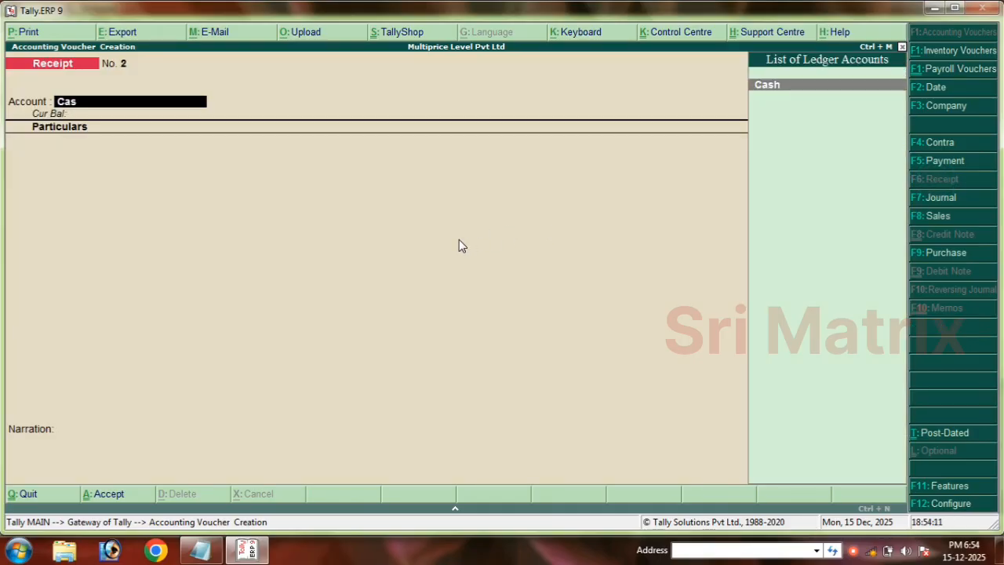
pyautogui.press('Return')
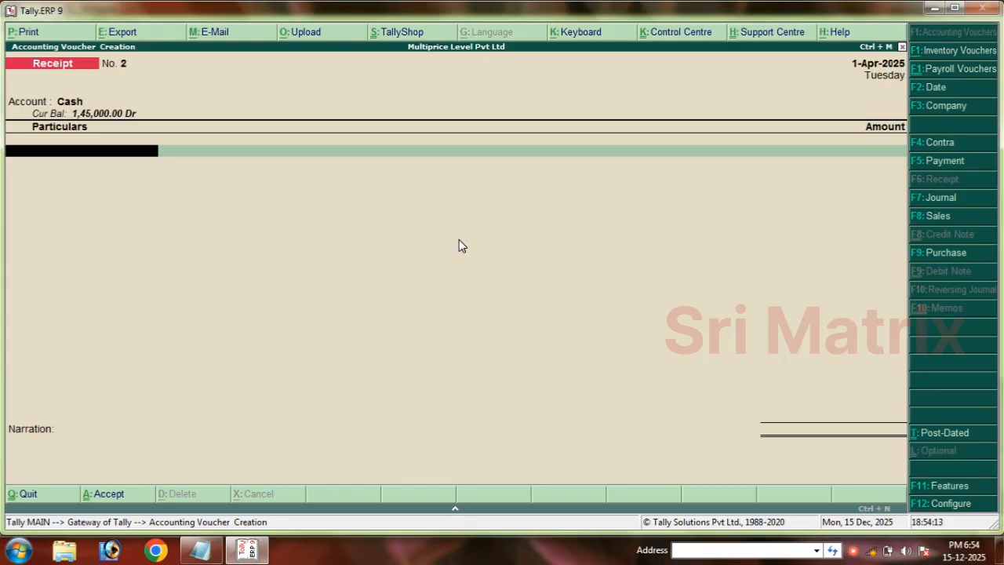
pyautogui.write('Kum')
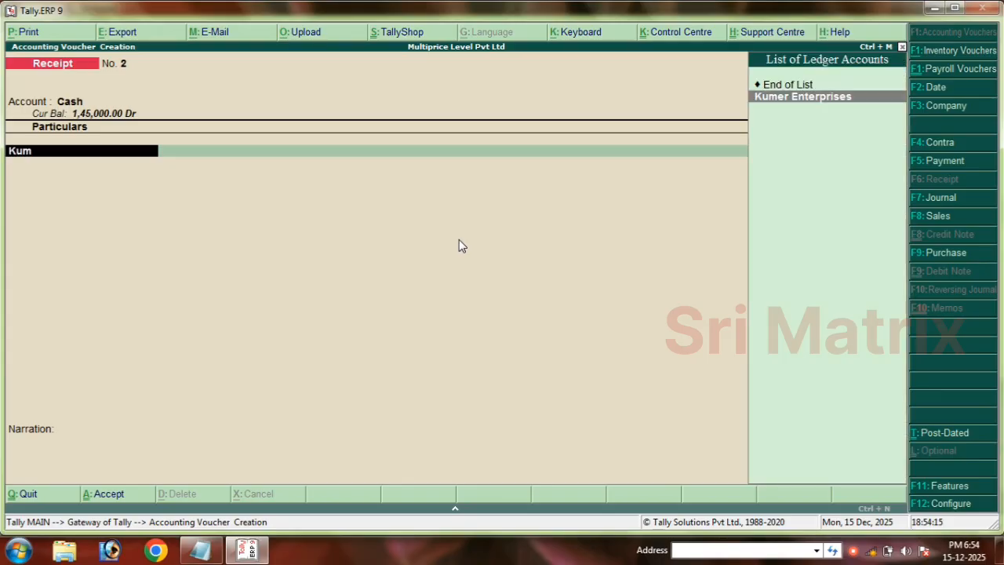
pyautogui.press('Return')
pyautogui.write('2')
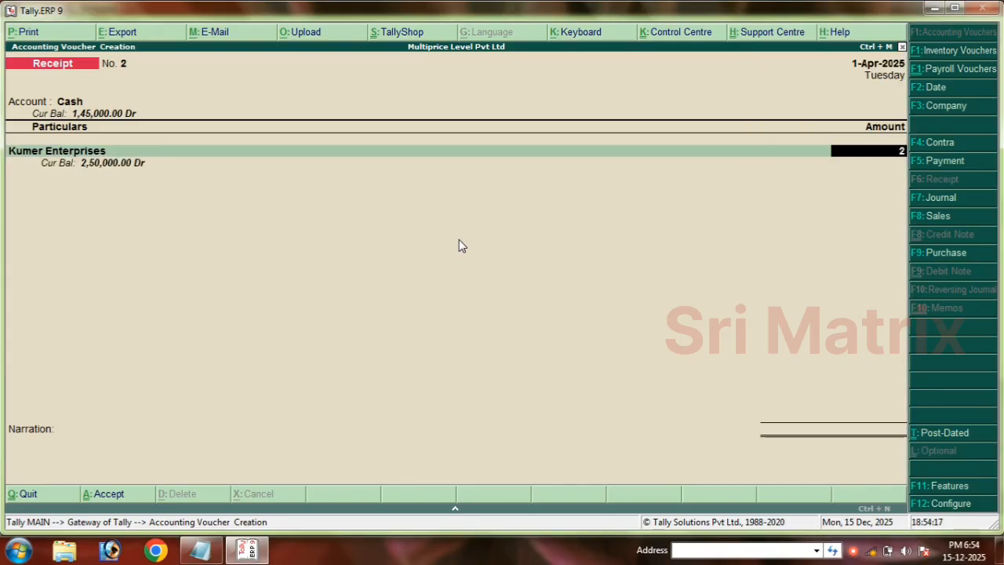
pyautogui.write('50000')
pyautogui.press('Return')
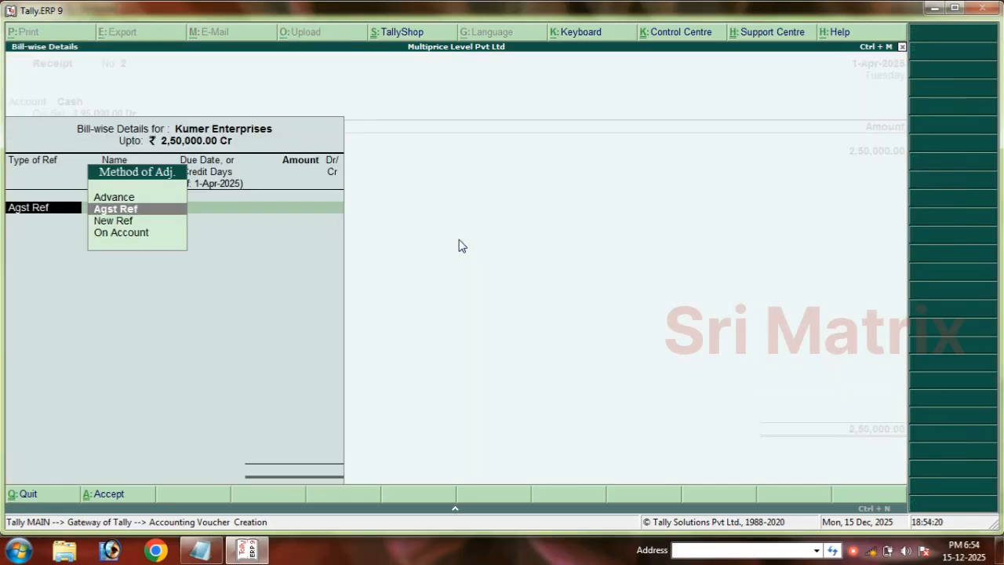
# Adjust the Kumer Enterprises receipt On Account, leave the narration blank, and accept the voucher
pyautogui.press('Down')
pyautogui.press('Down')
pyautogui.press('Return')
pyautogui.press('Return')
pyautogui.press('Return')
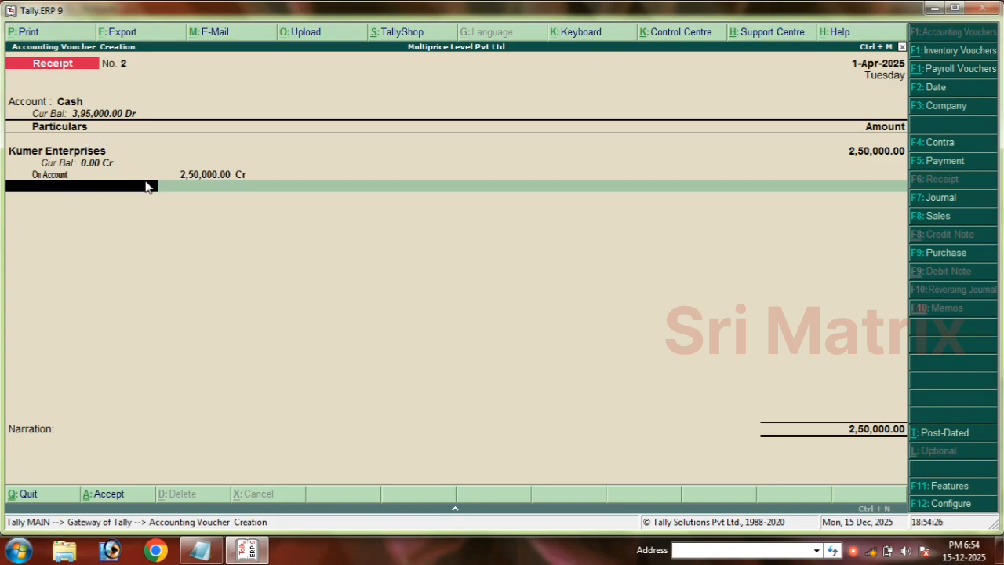
pyautogui.press('Return')
pyautogui.press('Return')
pyautogui.press('Return')
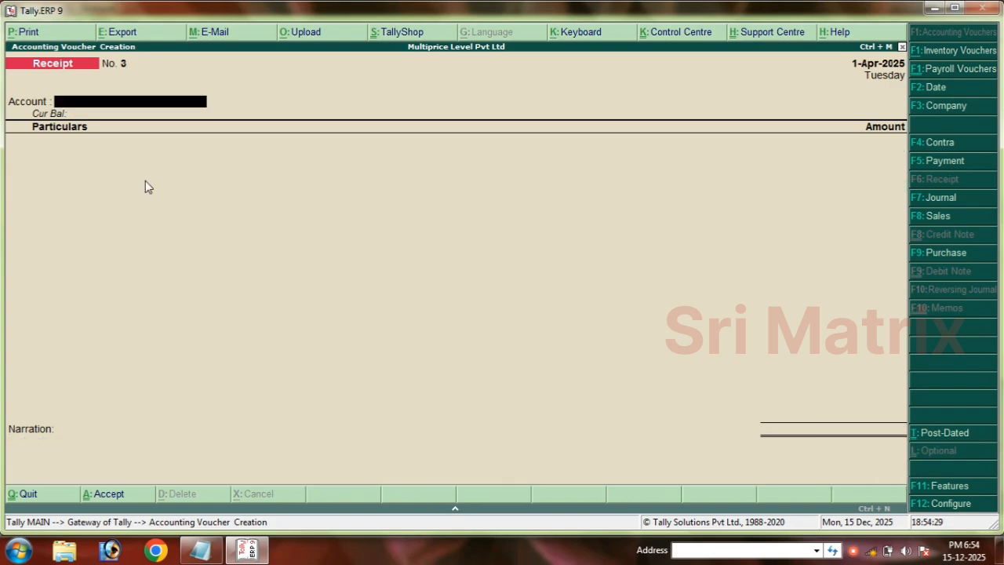
# Fill in the next receipt voucher with Cash as the account and 167500 received from Manthani Enterprises
pyautogui.write('Cas')
pyautogui.press('Return')
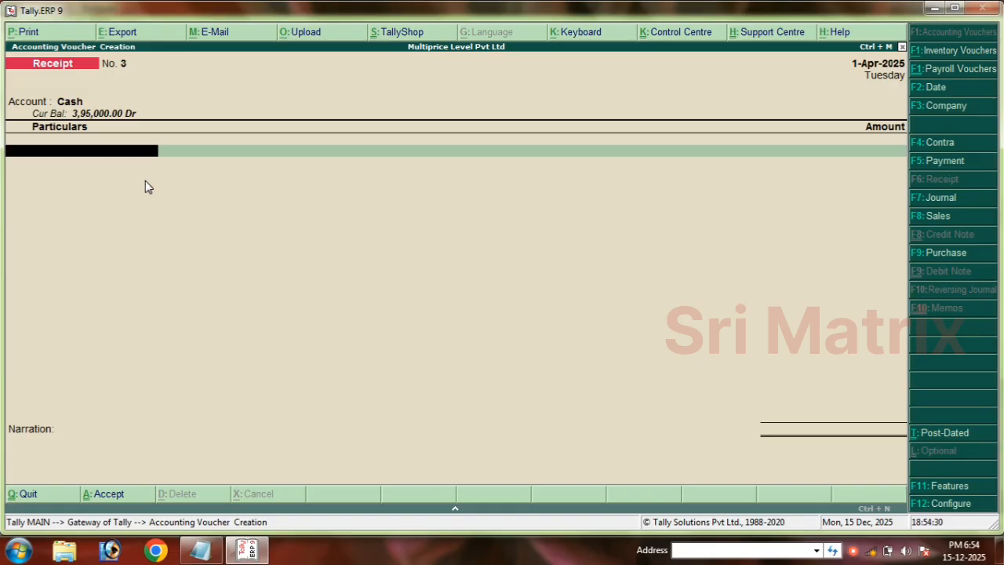
pyautogui.write('Manth')
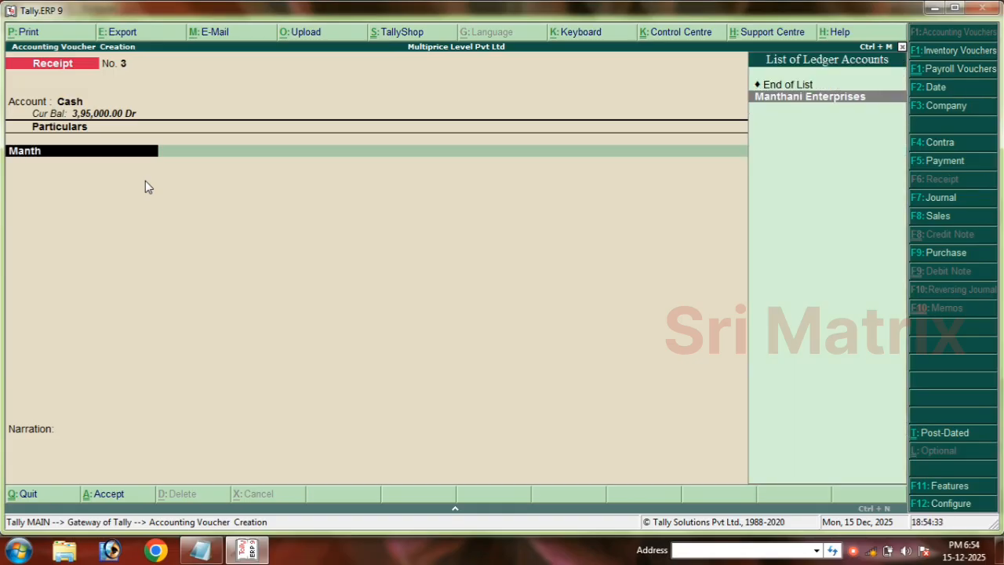
pyautogui.press('Return')
pyautogui.write('1,6')
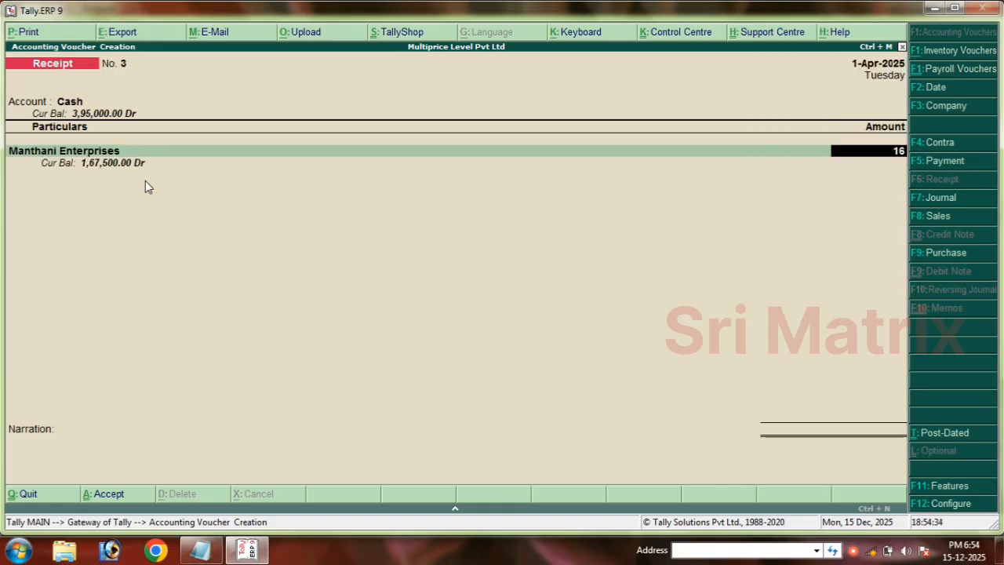
pyautogui.write('7,500')
pyautogui.press('Return')
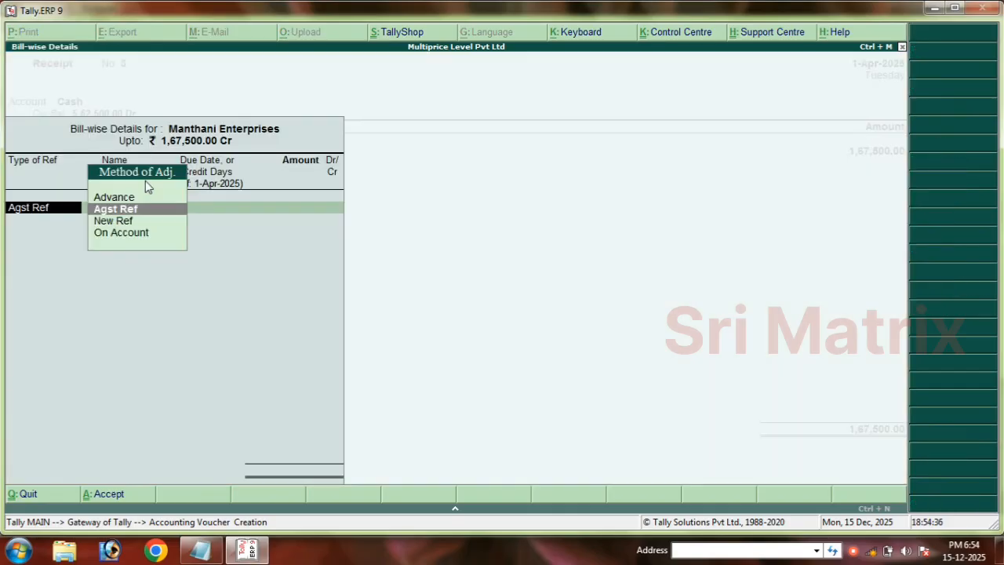
# Adjust the Manthani Enterprises receipt On Account, leave the narration blank, and accept the voucher
pyautogui.press('Down')
pyautogui.press('Down')
pyautogui.press('Return')
pyautogui.press('Return')
pyautogui.press('Return')
pyautogui.press('Return')
pyautogui.press('Return')
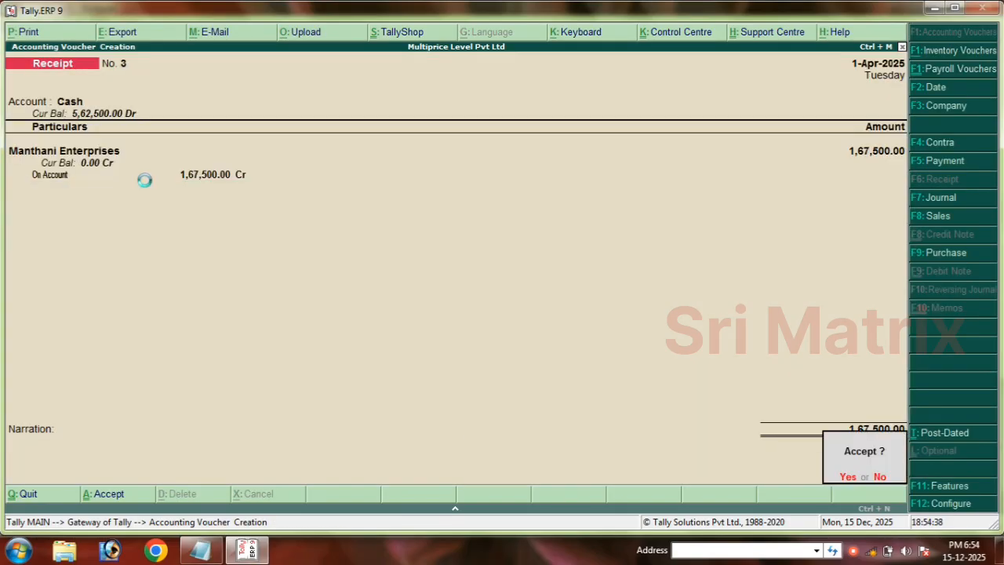
pyautogui.press('Return')
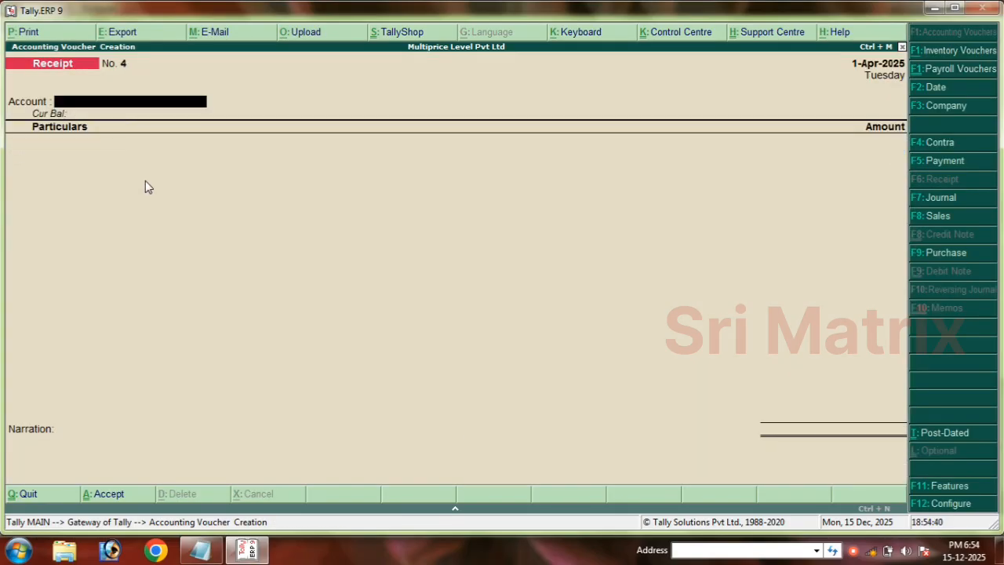
# Fill in the next receipt voucher with Cash as the account and 133500 received from Ravi Electronics
pyautogui.write('Ca')
pyautogui.press('Return')
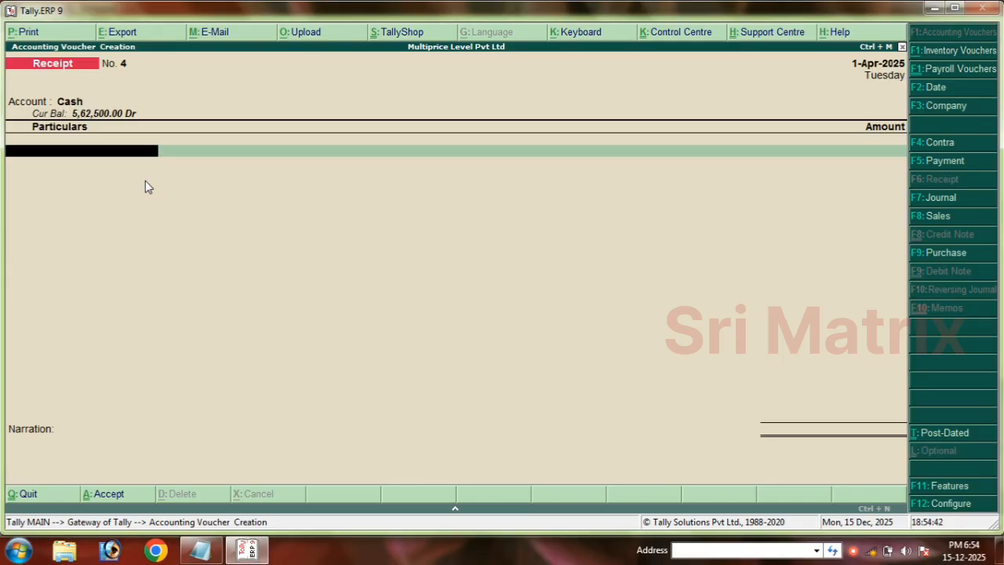
pyautogui.write('Ra')
pyautogui.press('Return')
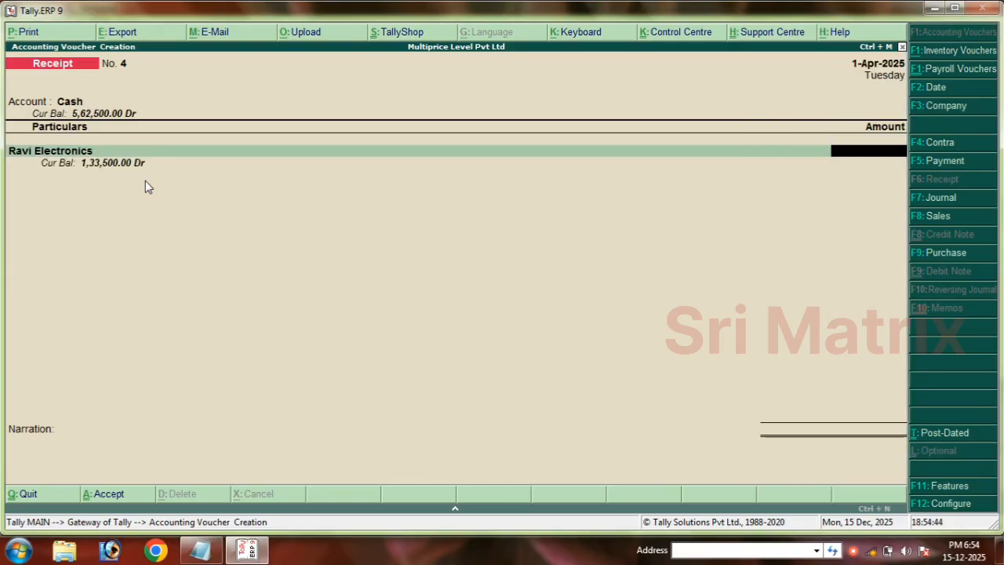
pyautogui.write('133500')
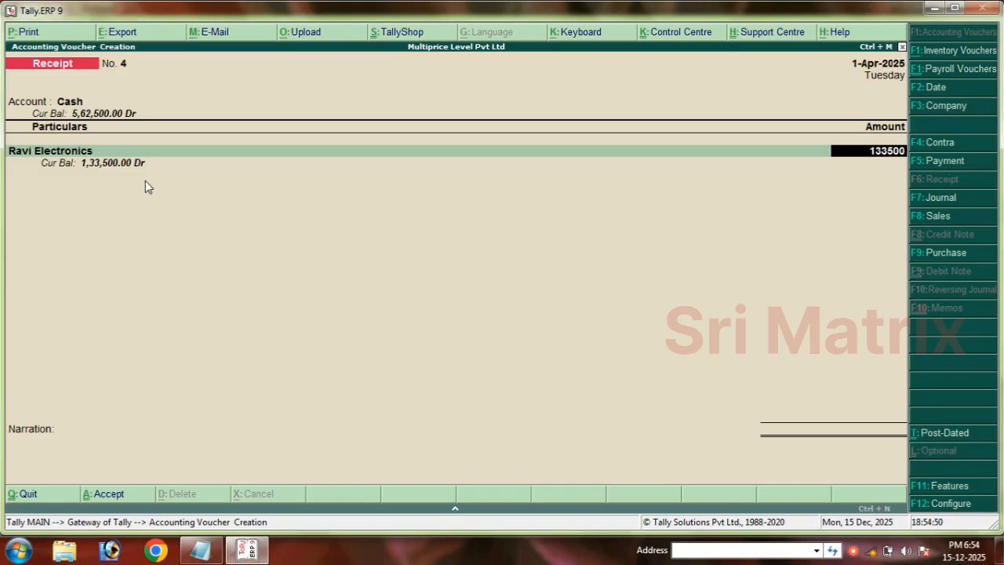
pyautogui.press('Return')
# Adjust the Ravi Electronics receipt On Account, leave the narration blank, and accept the voucher
pyautogui.press('Down')
pyautogui.press('Down')
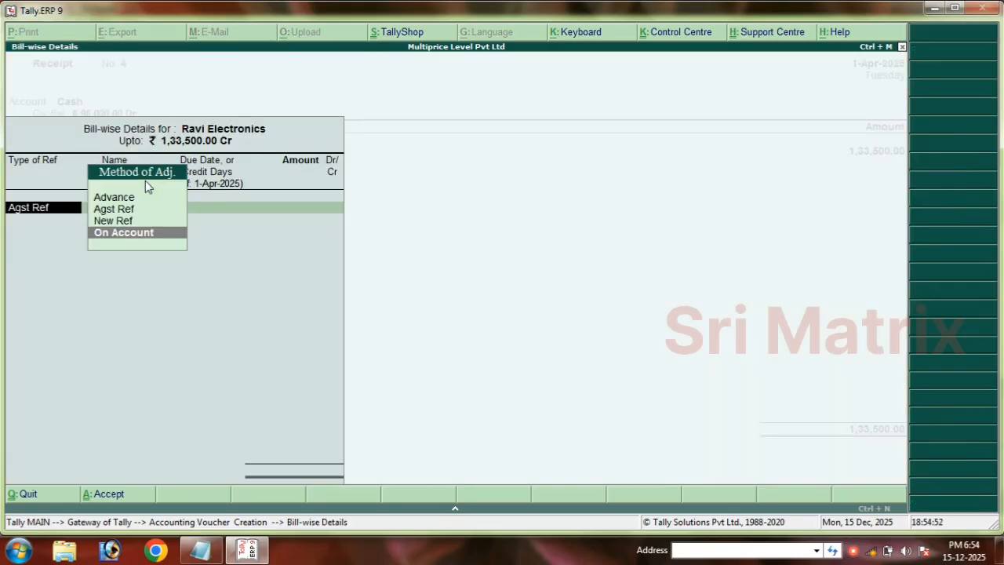
pyautogui.press('Return')
pyautogui.press('Return')
pyautogui.press('Return')
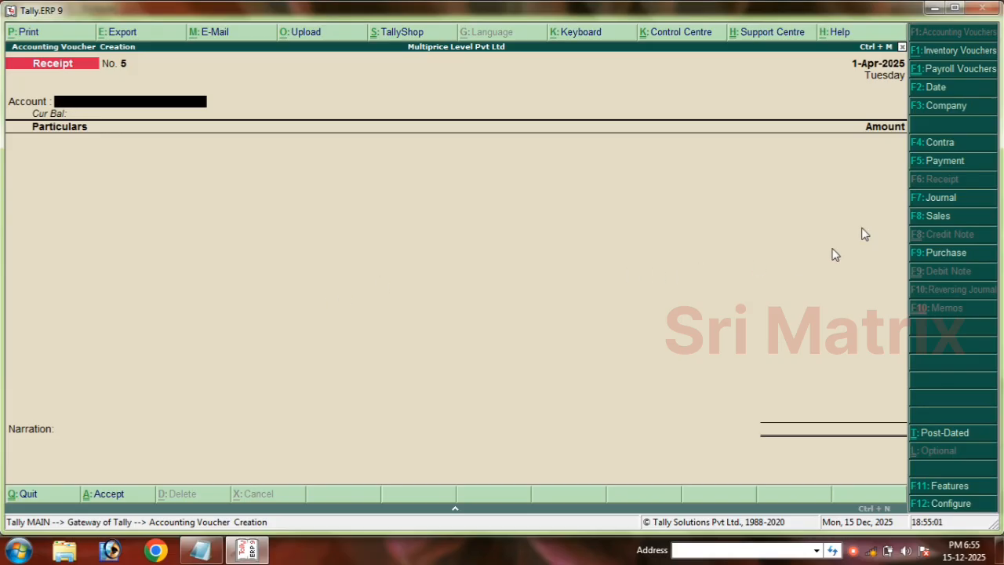
# Start a payment voucher with Cash as the account and 230000 paid to Ravi Enterprises
pyautogui.click(942, 162)
pyautogui.write('c')
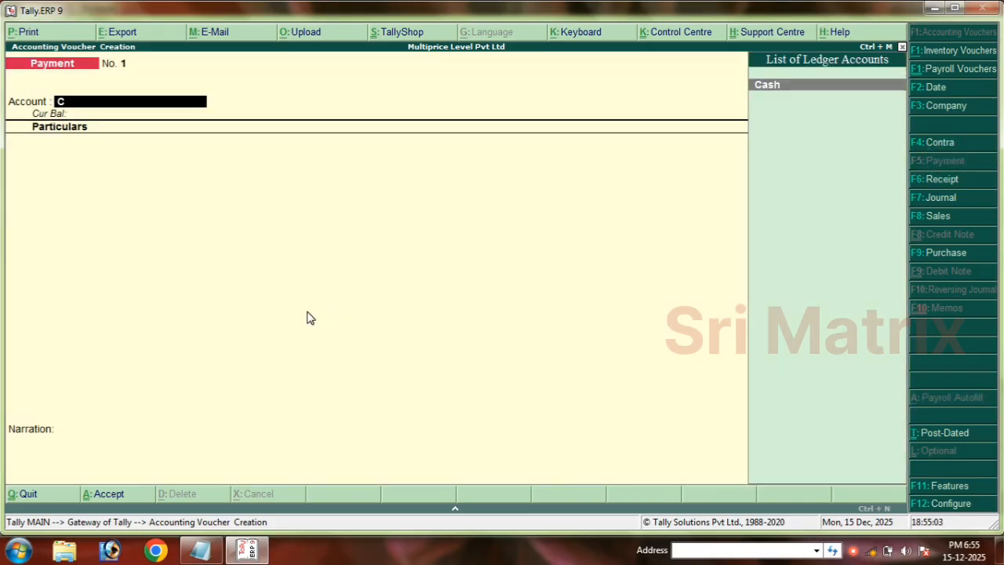
pyautogui.write('as')
pyautogui.press('Return')
pyautogui.write('Ravi')
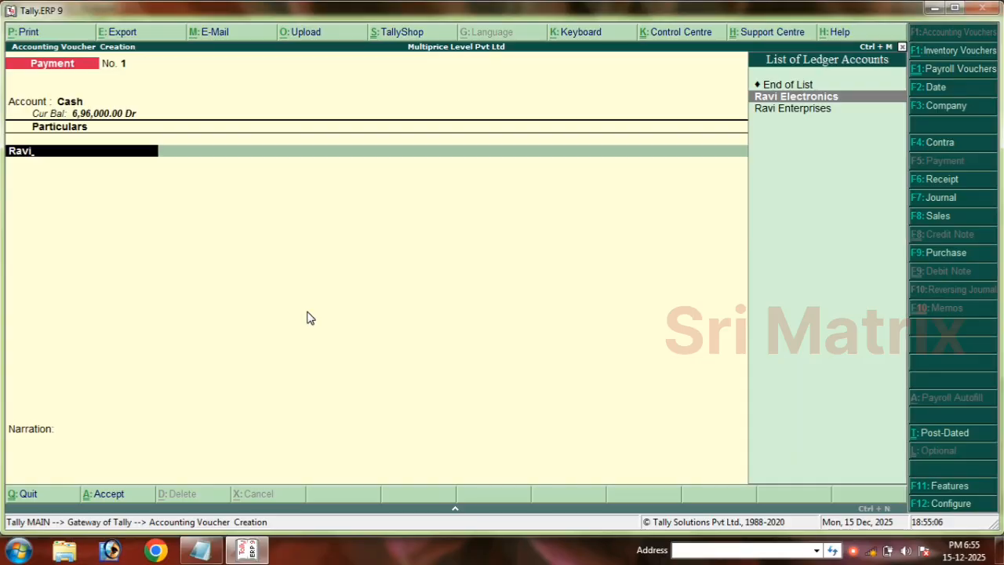
pyautogui.press('Down')
pyautogui.press('Return')
pyautogui.write('230000')
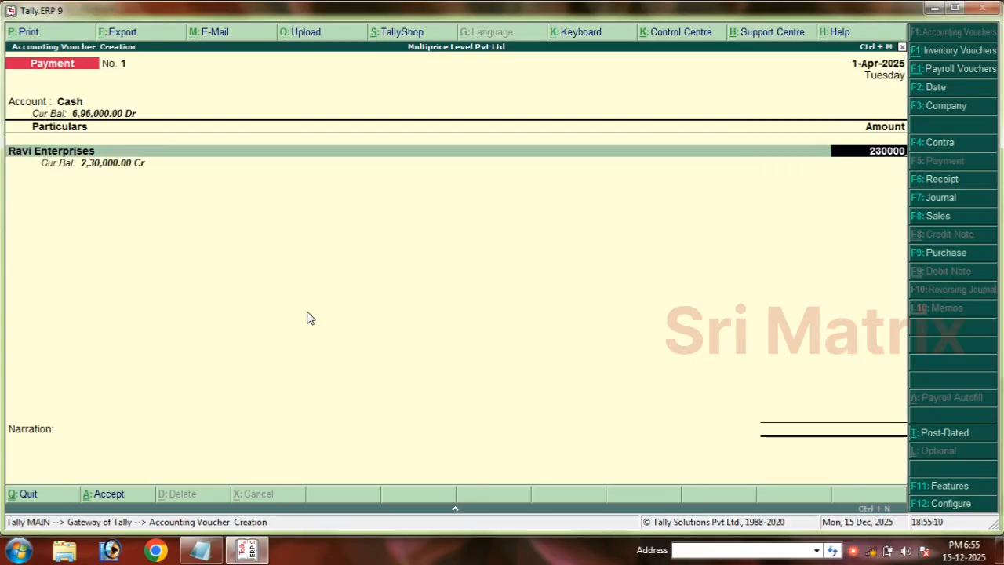
# Adjust the Ravi Enterprises payment On Account, leave the narration blank, accept the voucher, and leave voucher entry
pyautogui.press('Return')
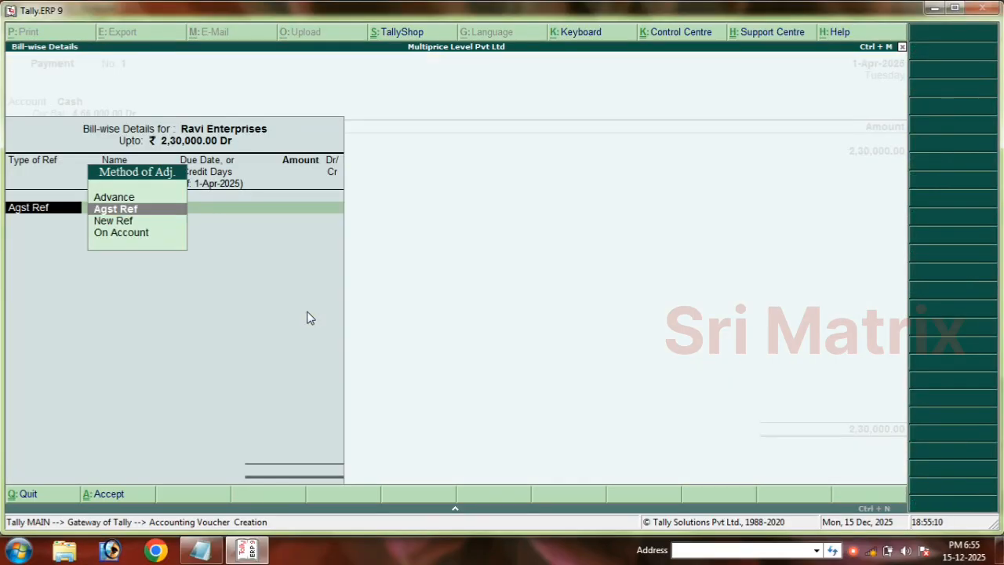
pyautogui.press('Down')
pyautogui.press('Down')
pyautogui.press('Return')
pyautogui.press('Return')
pyautogui.press('Return')
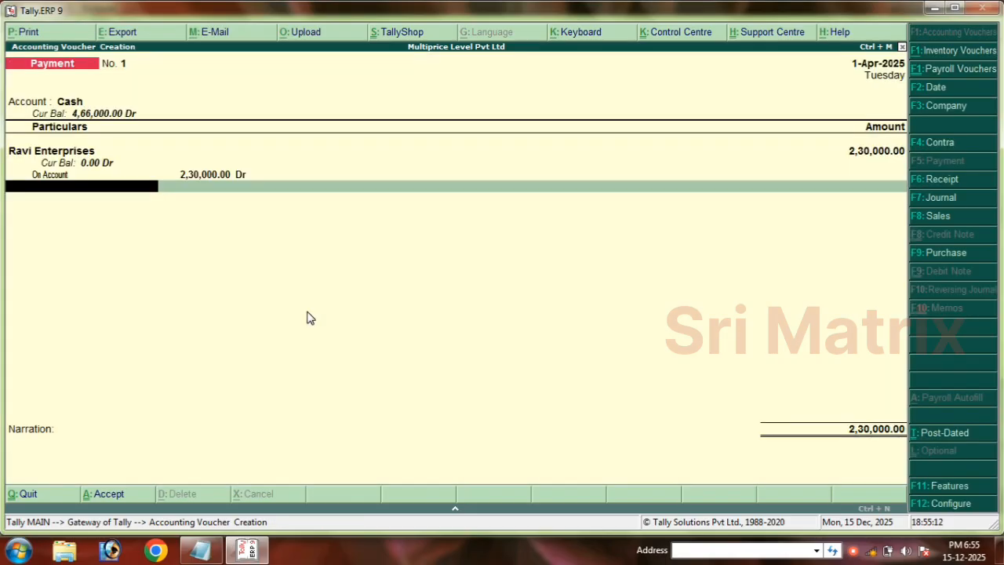
pyautogui.press('Return')
pyautogui.press('Return')
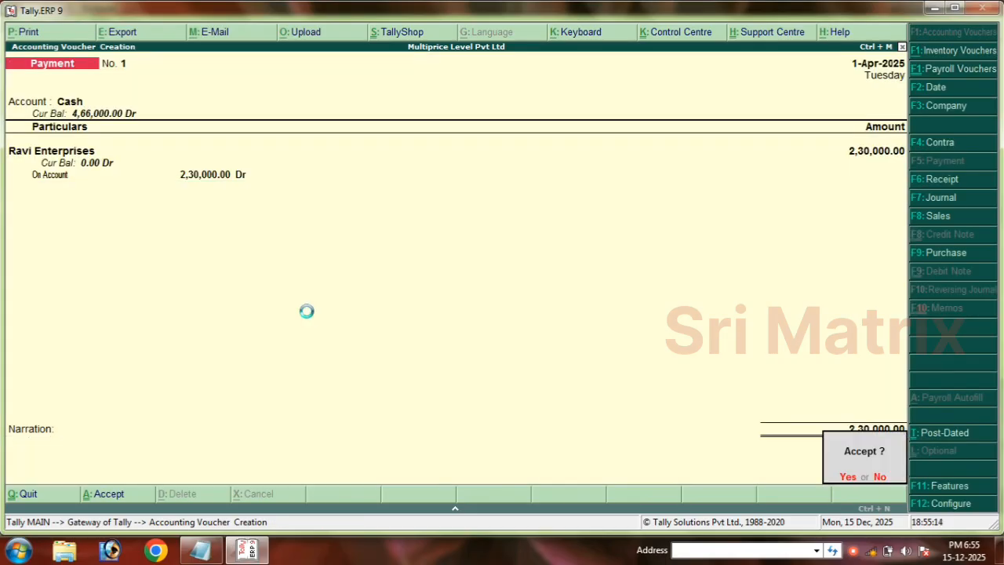
pyautogui.press('Return')
pyautogui.press('Escape')
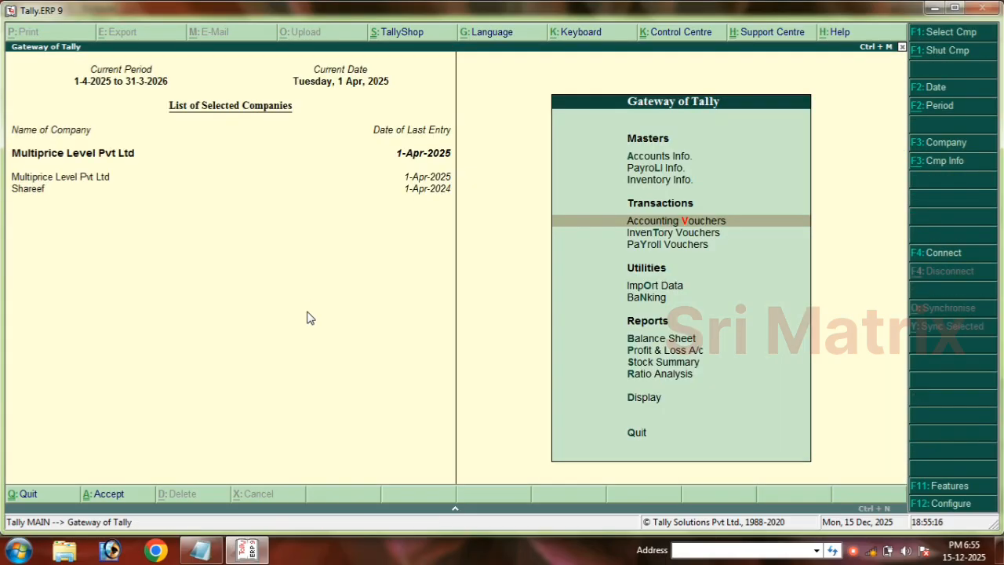
# Review the Profit & Loss A/c line in the Balance Sheet and the Cash-in-Hand balance in the Current Assets group summary
pyautogui.press('b')
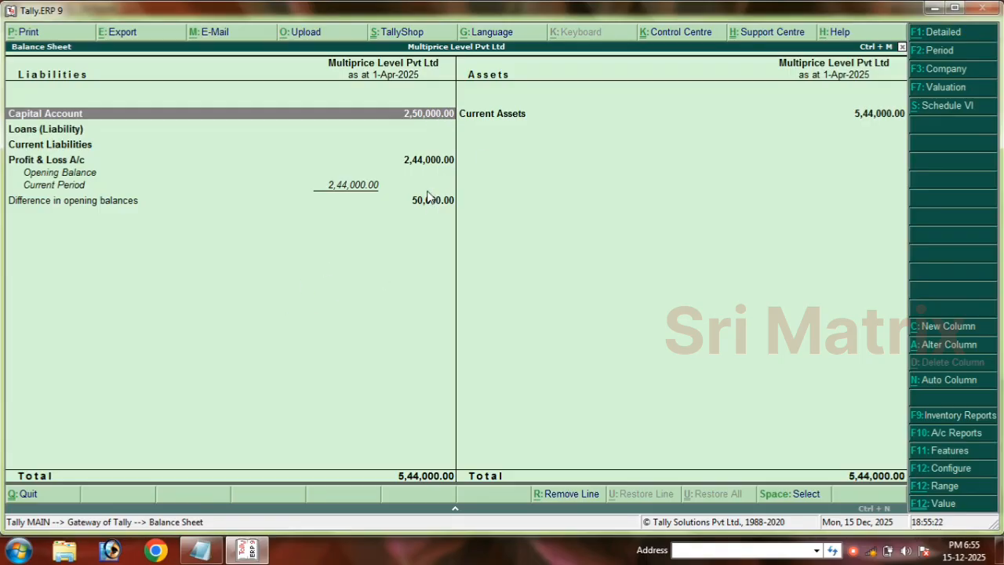
pyautogui.click(428, 167)
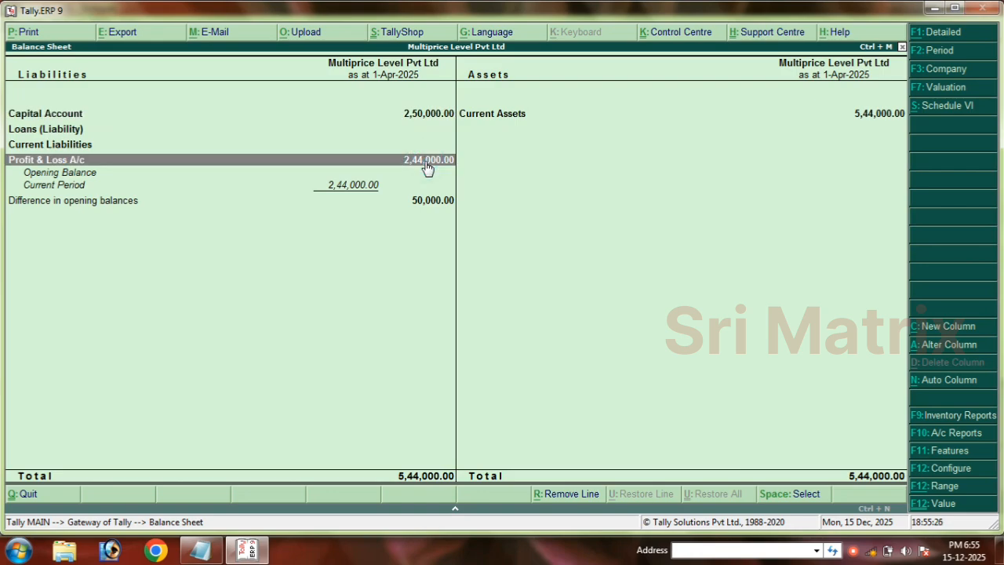
pyautogui.click(478, 111)
pyautogui.click(484, 114)
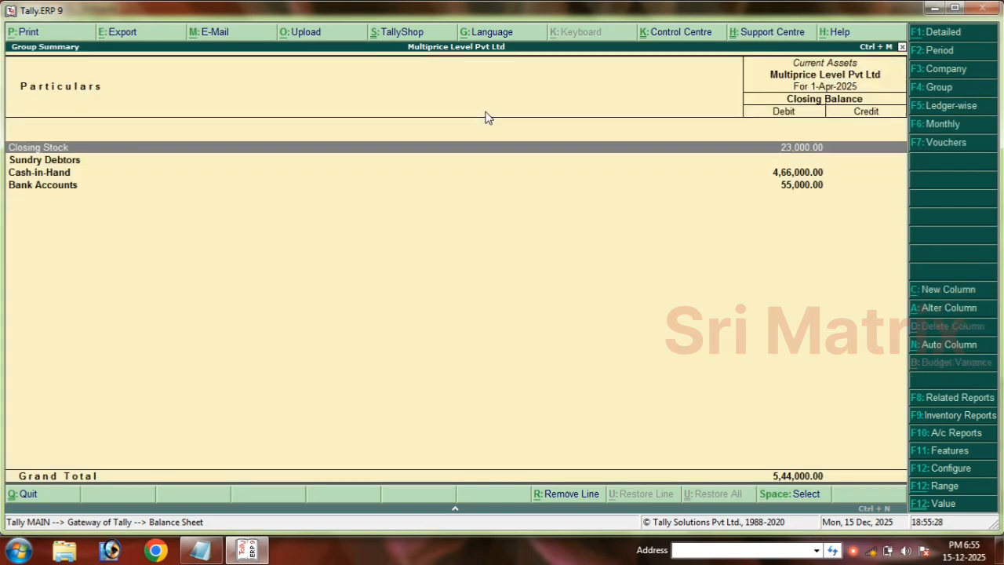
pyautogui.click(789, 174)
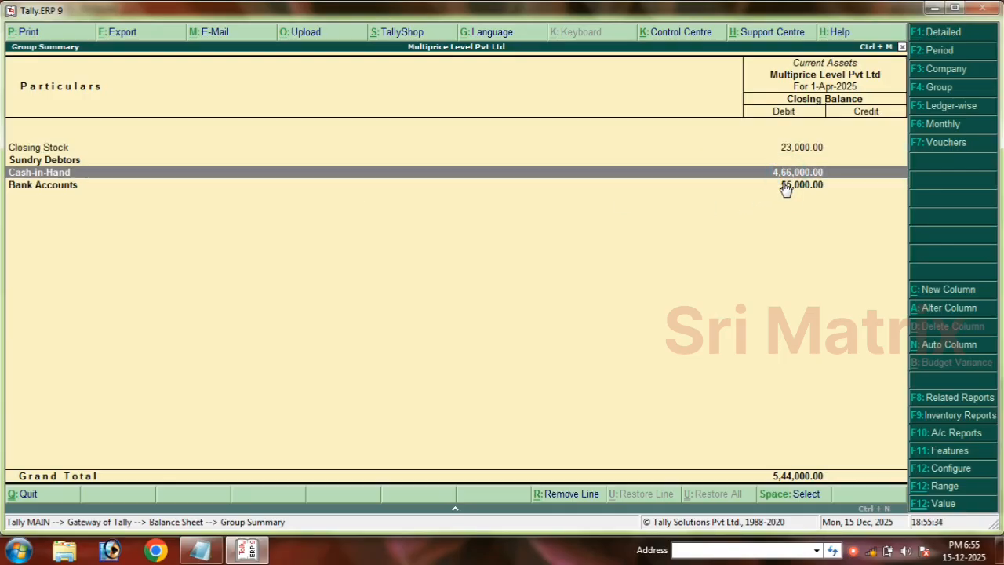